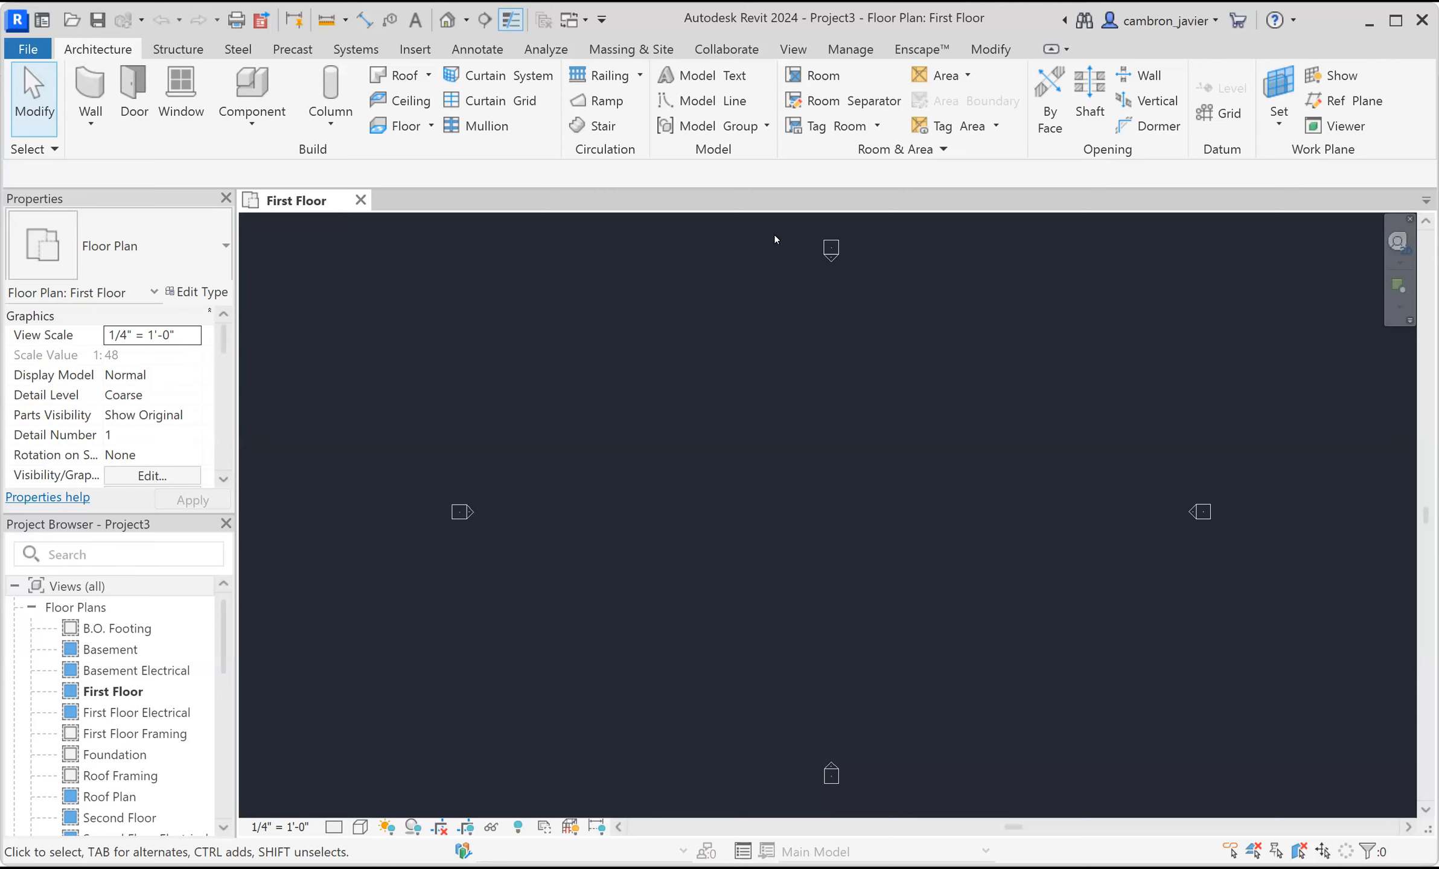
Start a wall of type Exterior - Wood Siding on Wood Stud with location line Finish Face: Exterior and top constraint Up to level: Roof.
left_click(90, 88)
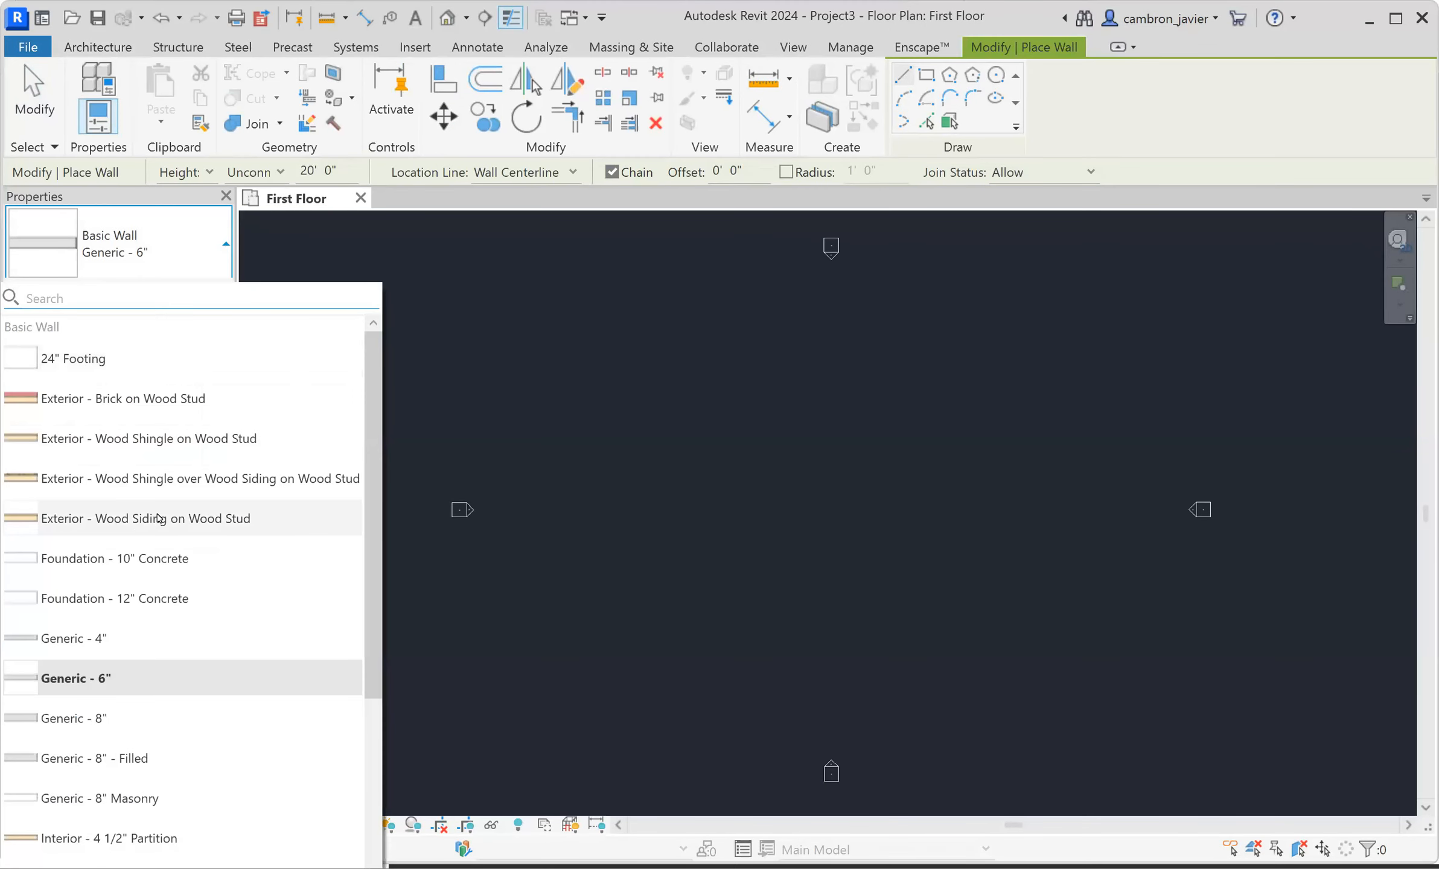
left_click(157, 515)
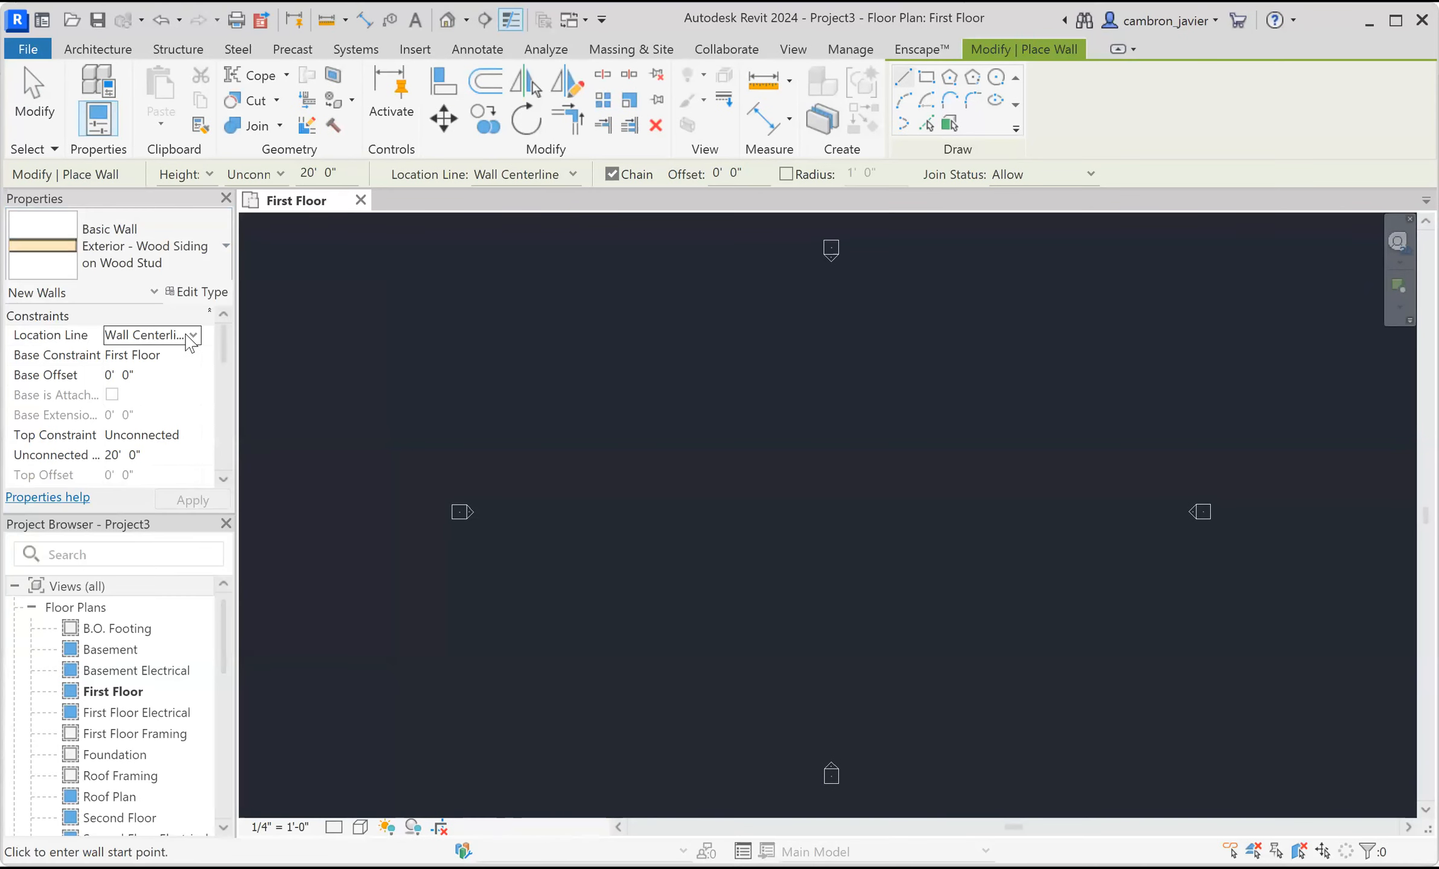
left_click(186, 334)
left_click(160, 389)
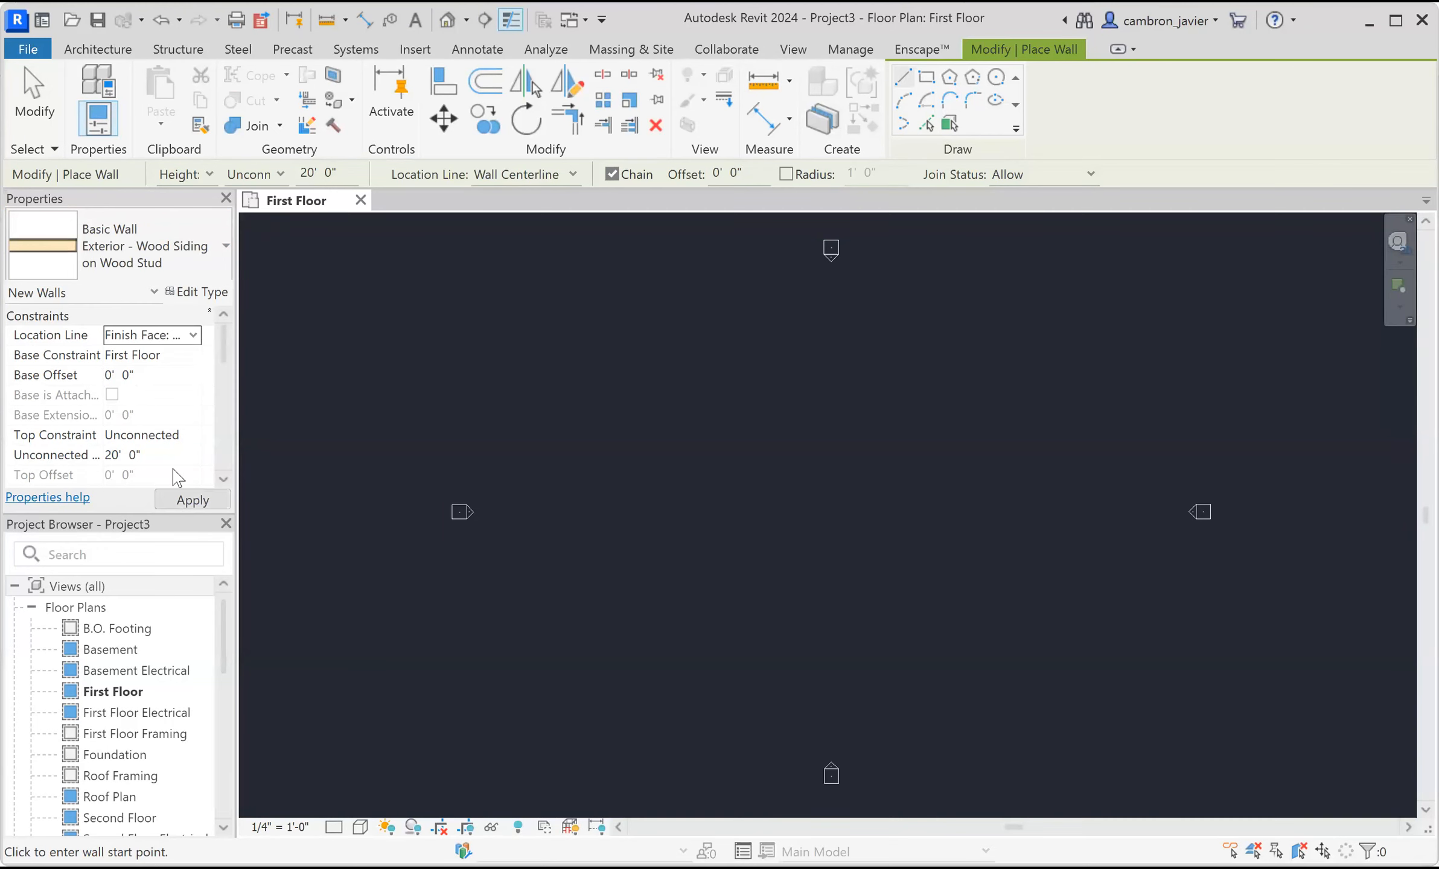
left_click(139, 435)
left_click(194, 436)
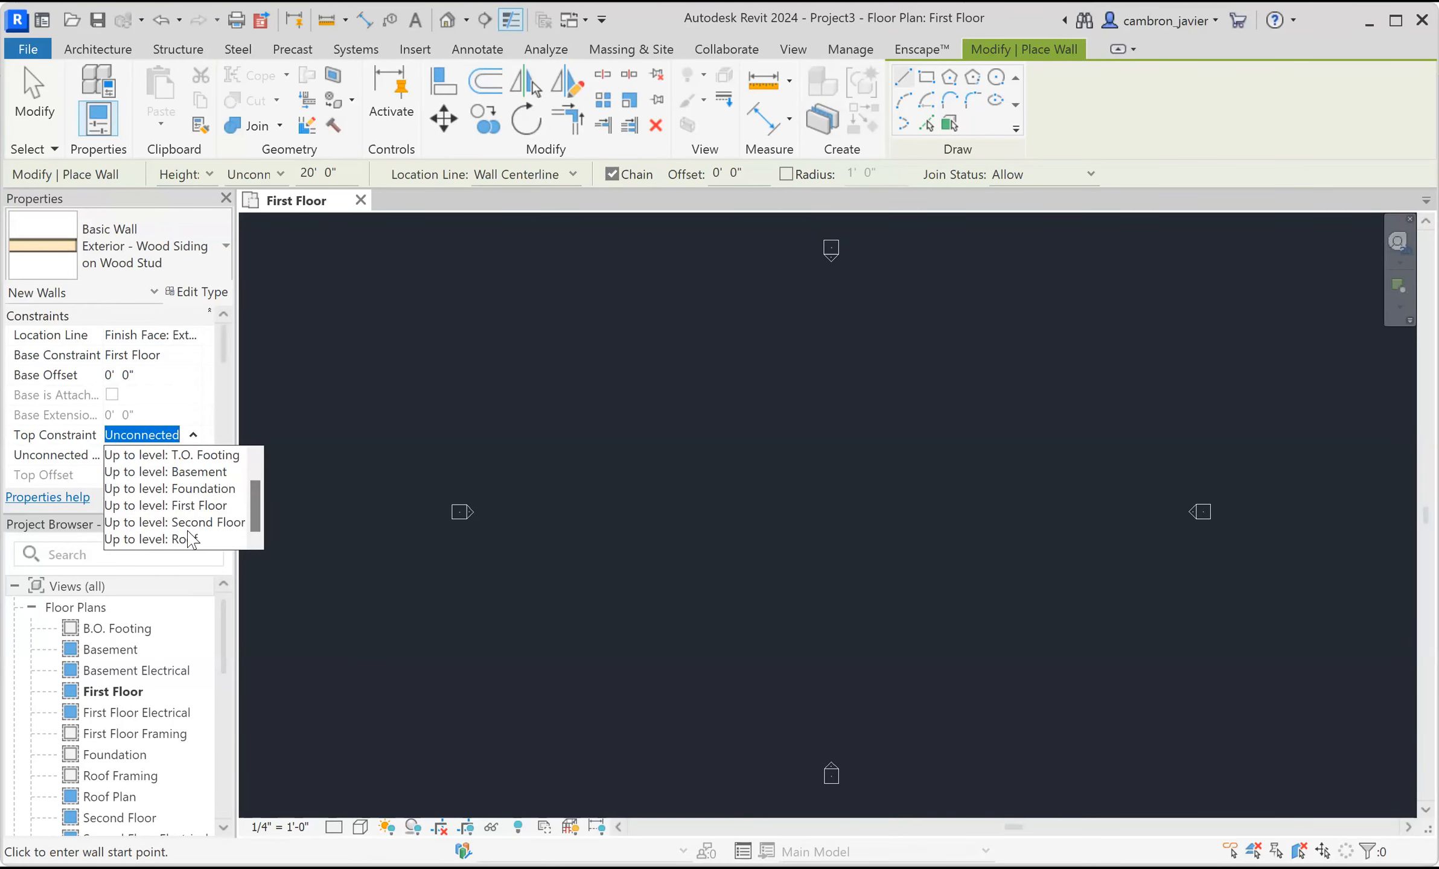
left_click(181, 539)
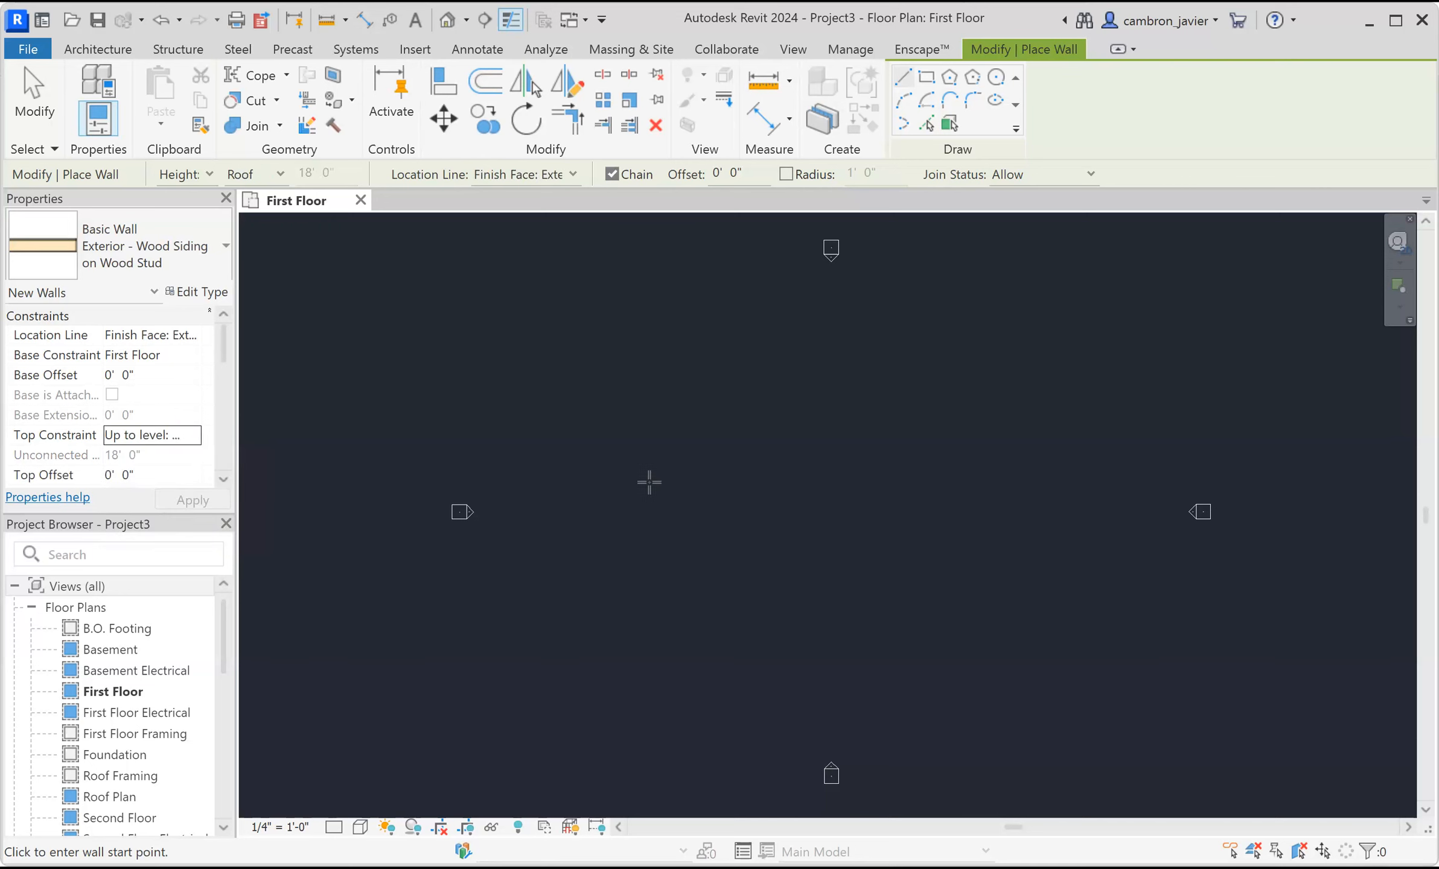
Draw a horizontal wall about 31'-0" long in the middle of the plan.
left_click(685, 434)
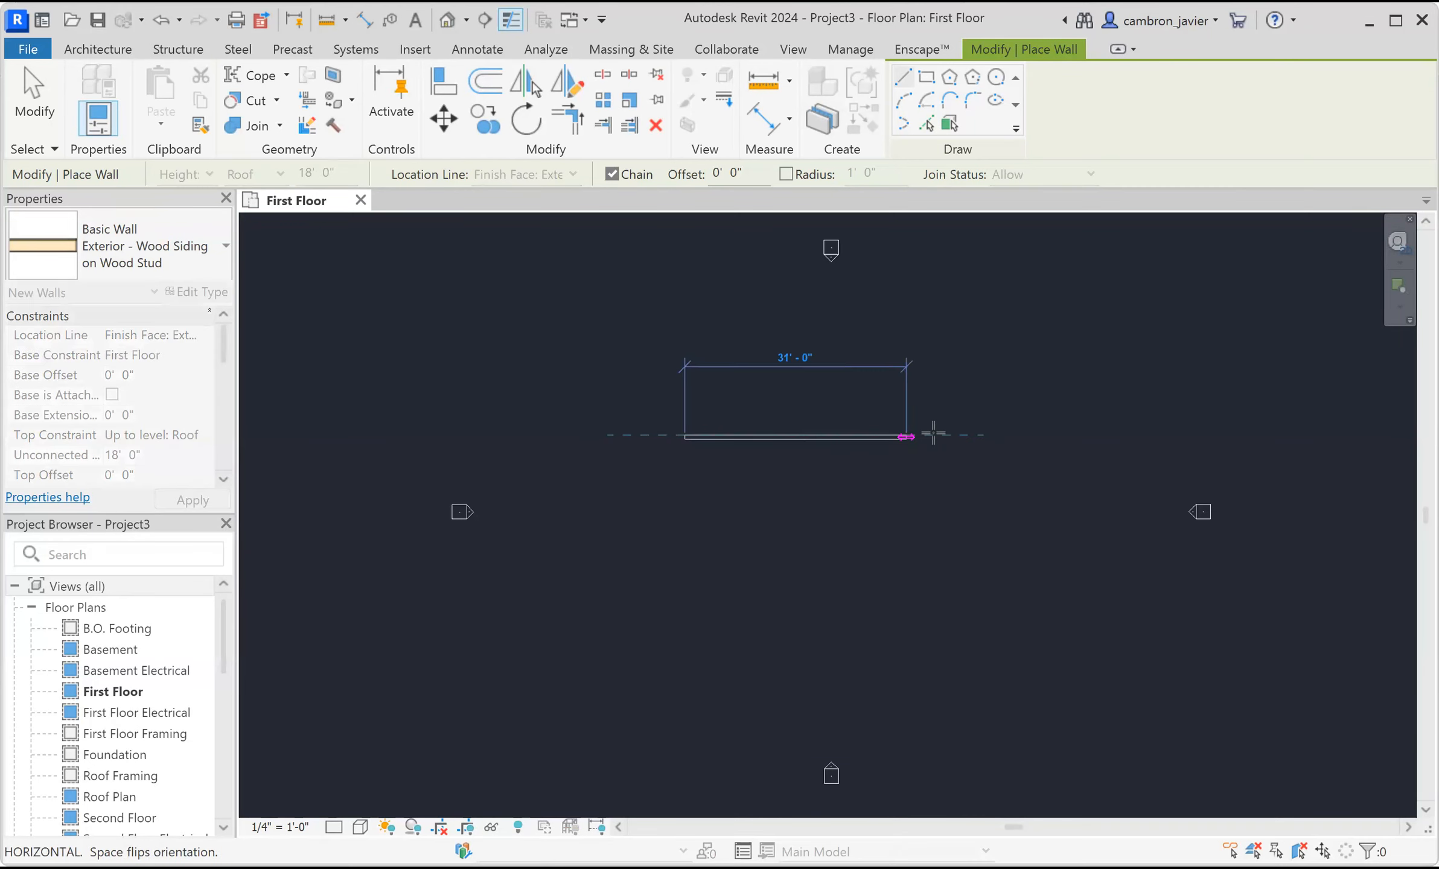
left_click(981, 435)
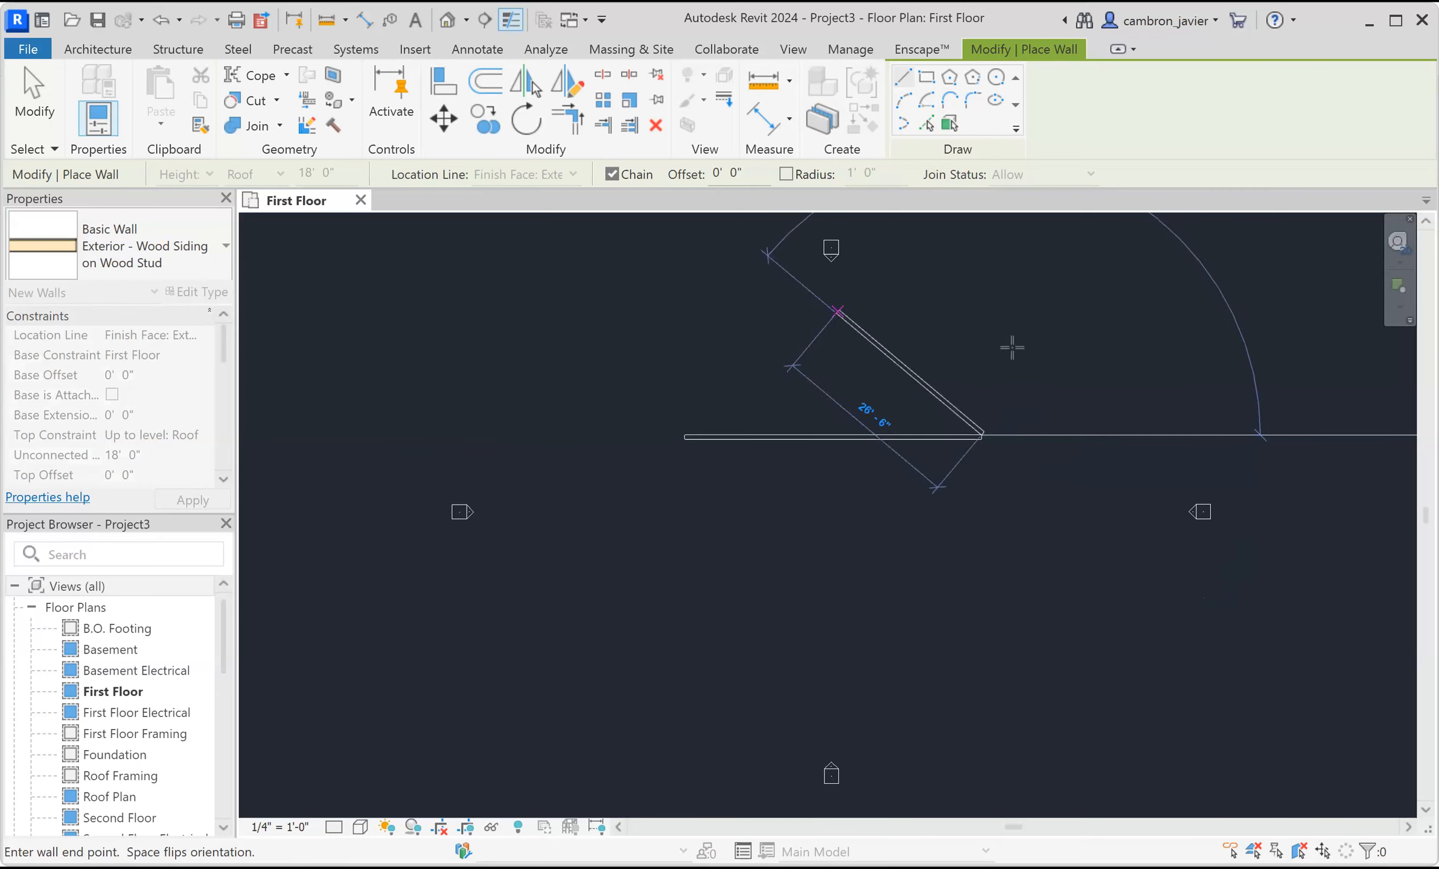
key("Escape")
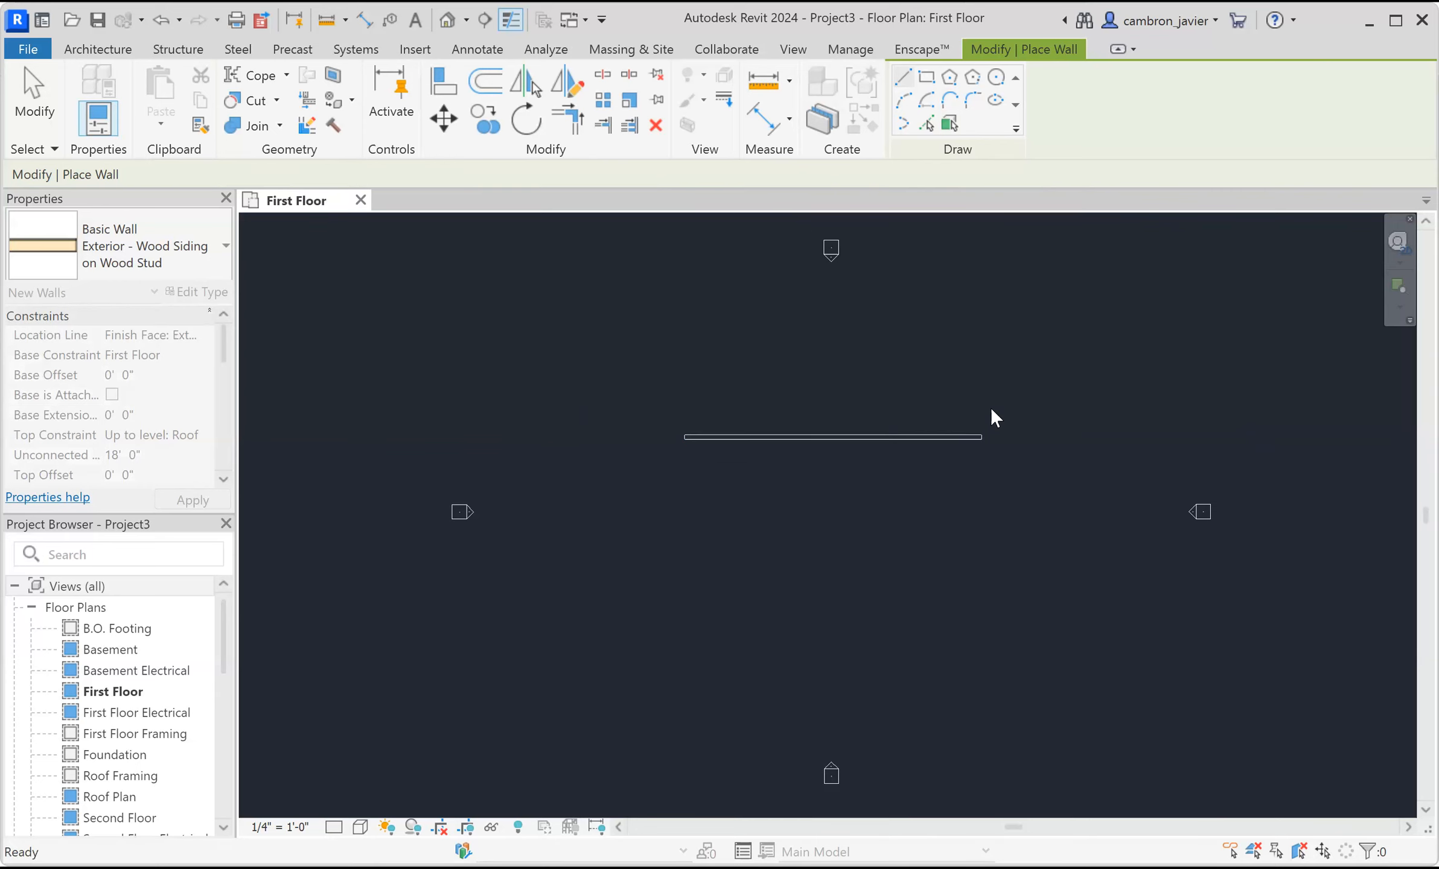
Switch the floor plan to the Shaded visual style and the Fine detail level.
scroll(917, 386, "up", 1)
key("Escape")
key("Escape")
scroll(783, 447, "up", 1)
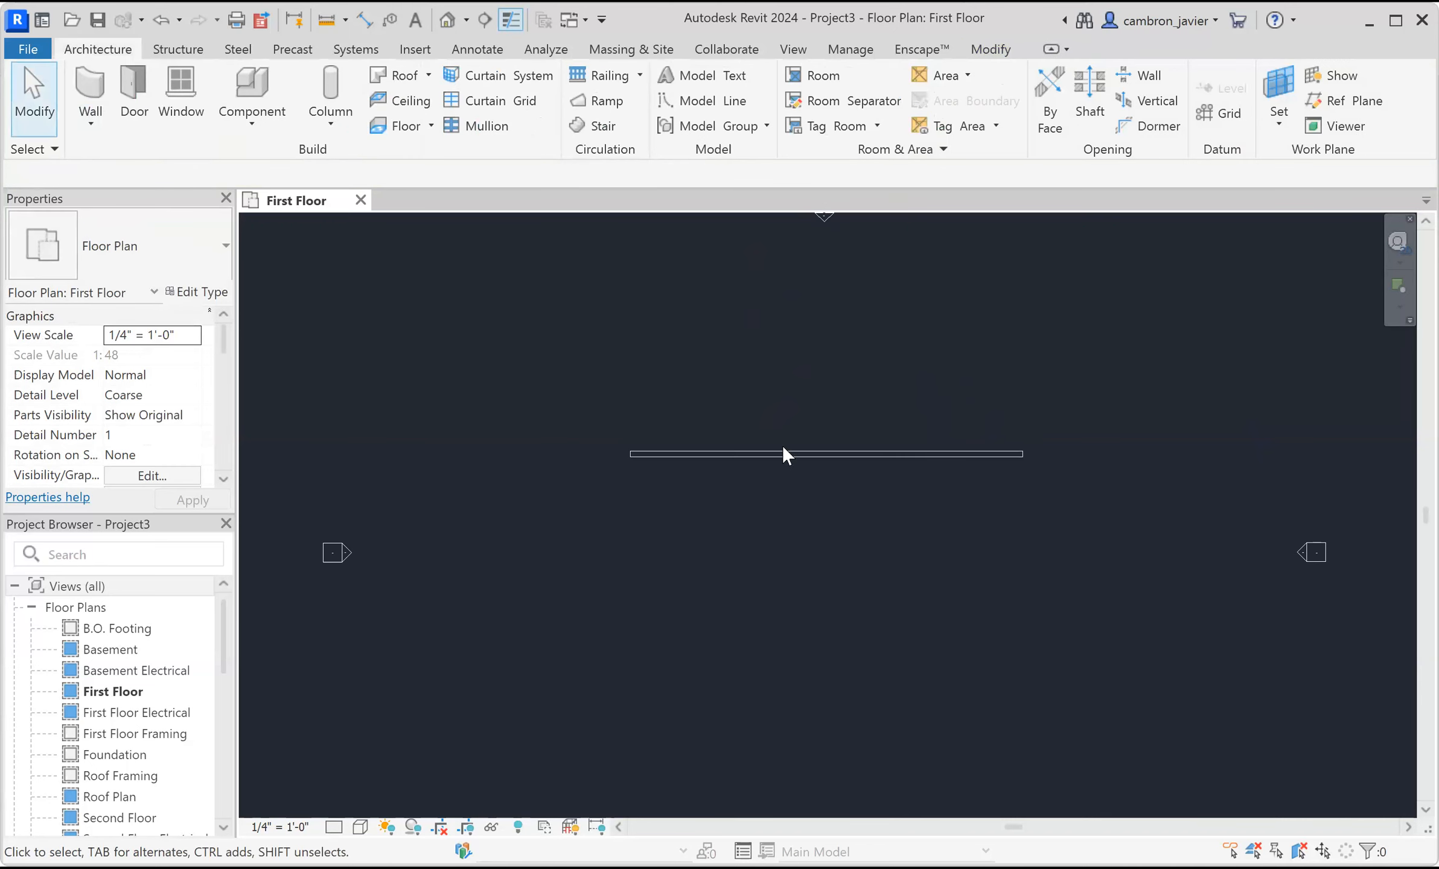
scroll(895, 362, "up", 3)
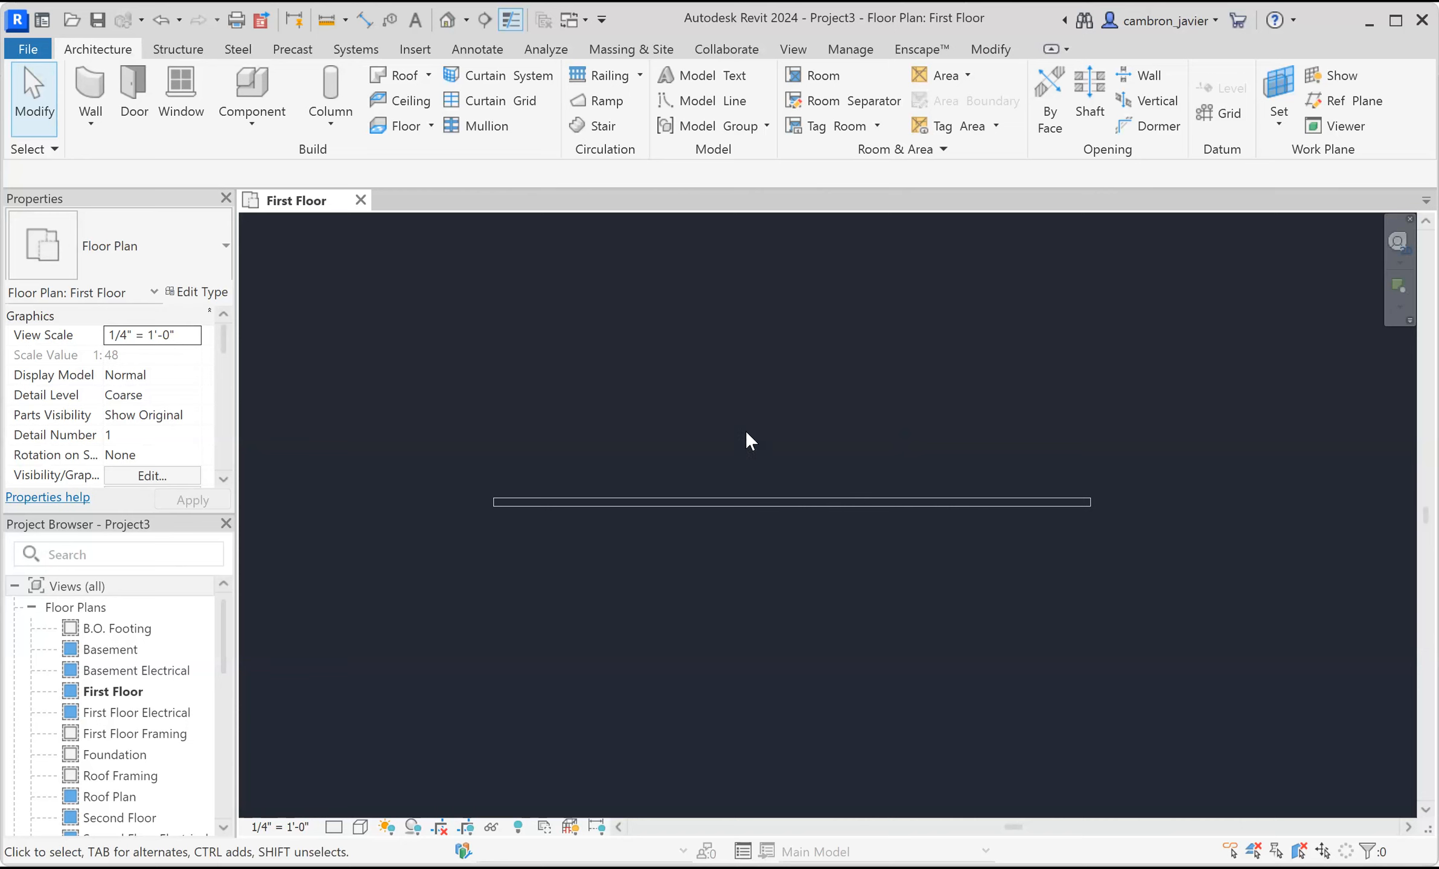
left_click(361, 827)
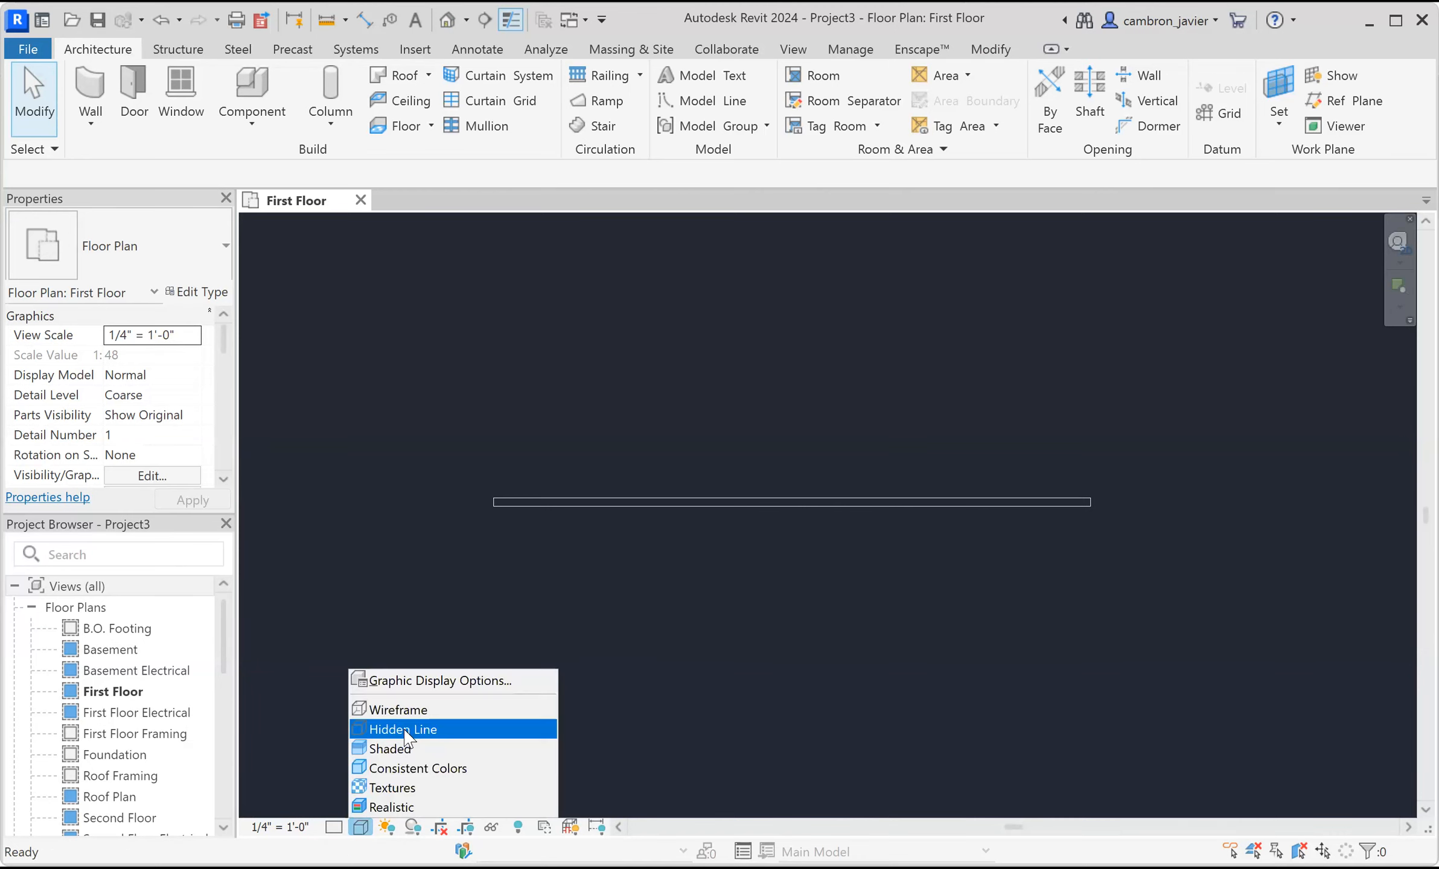
left_click(404, 749)
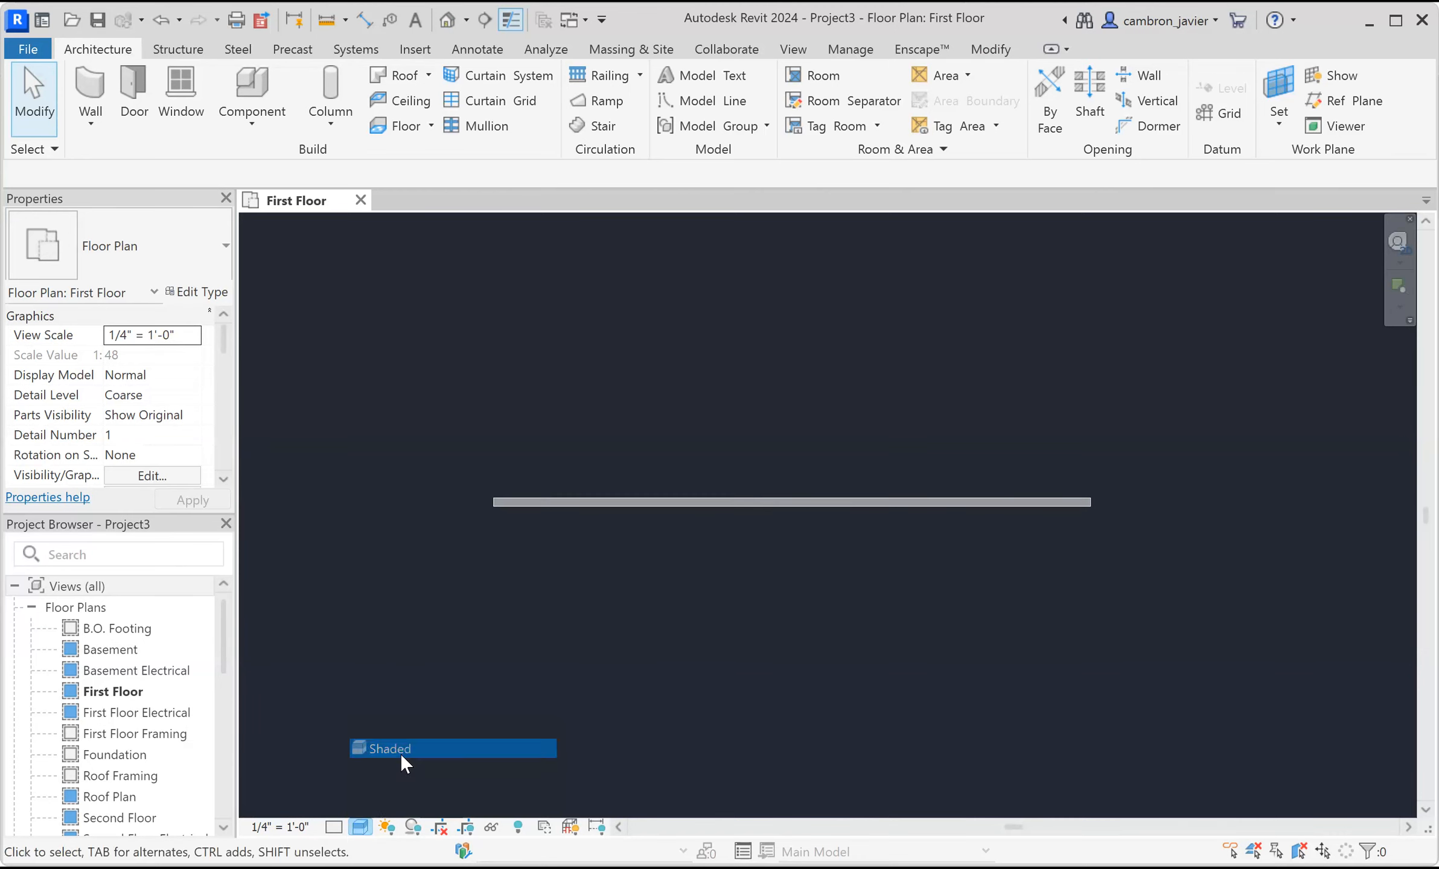
left_click(334, 827)
left_click(358, 808)
Open the North elevation view to inspect the new wall.
scroll(730, 503, "up", 3)
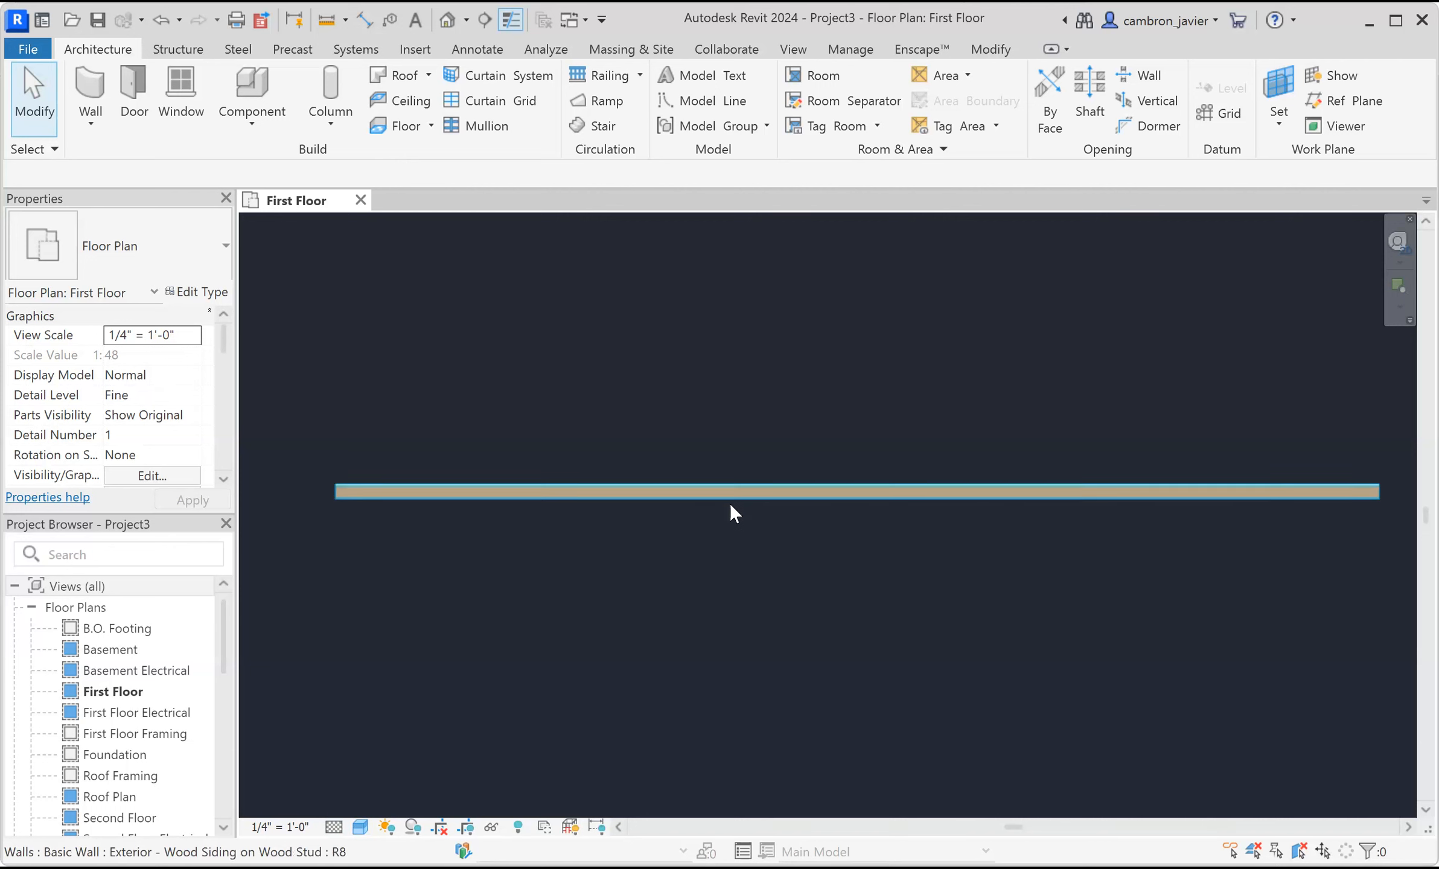
scroll(733, 497, "up", 1)
middle_click_drag(824, 413, 760, 417)
scroll(754, 387, "down", 5)
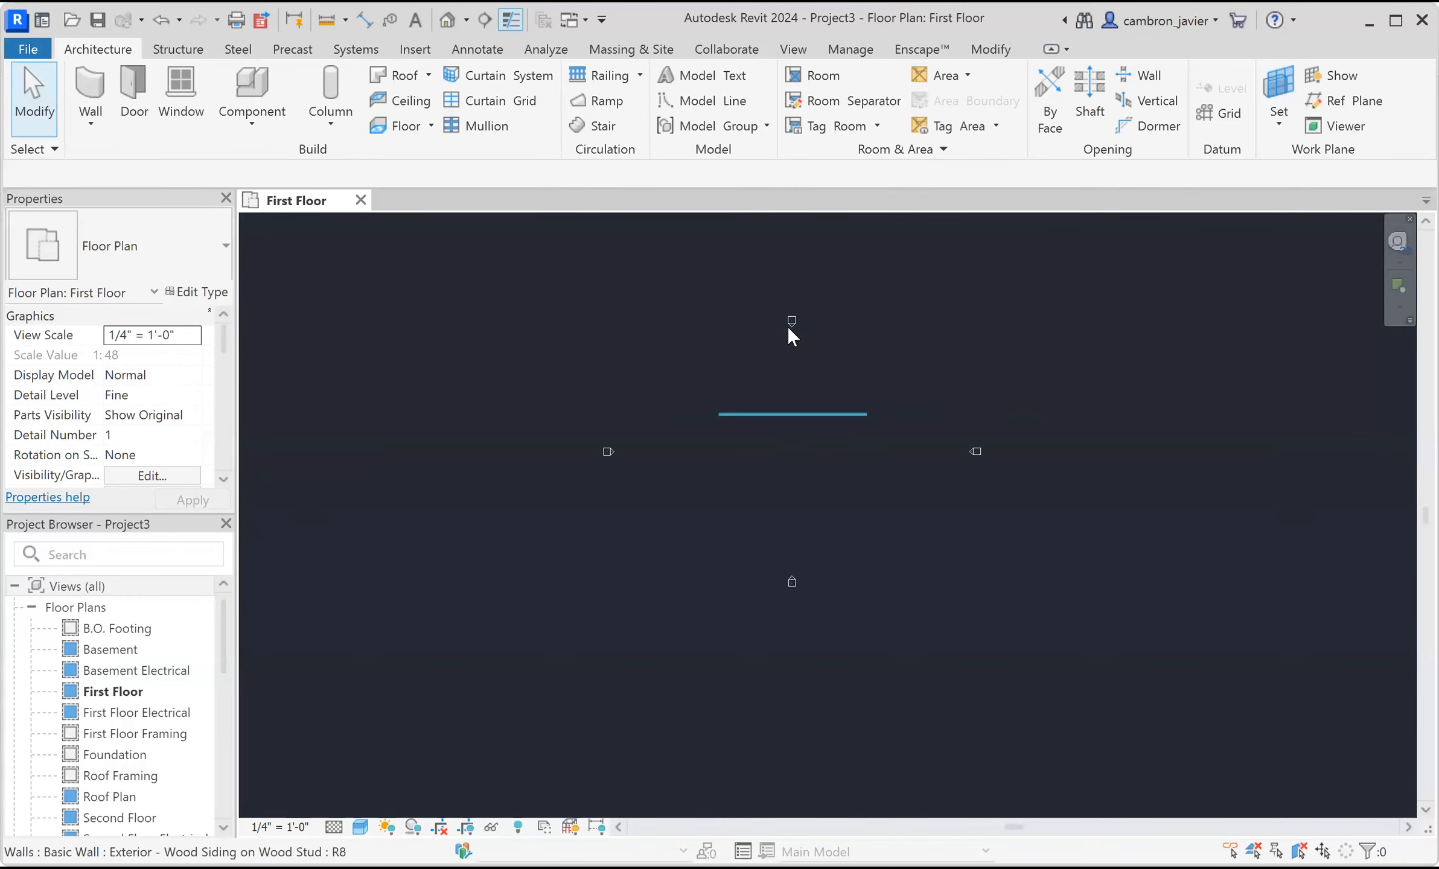
double_click(796, 323)
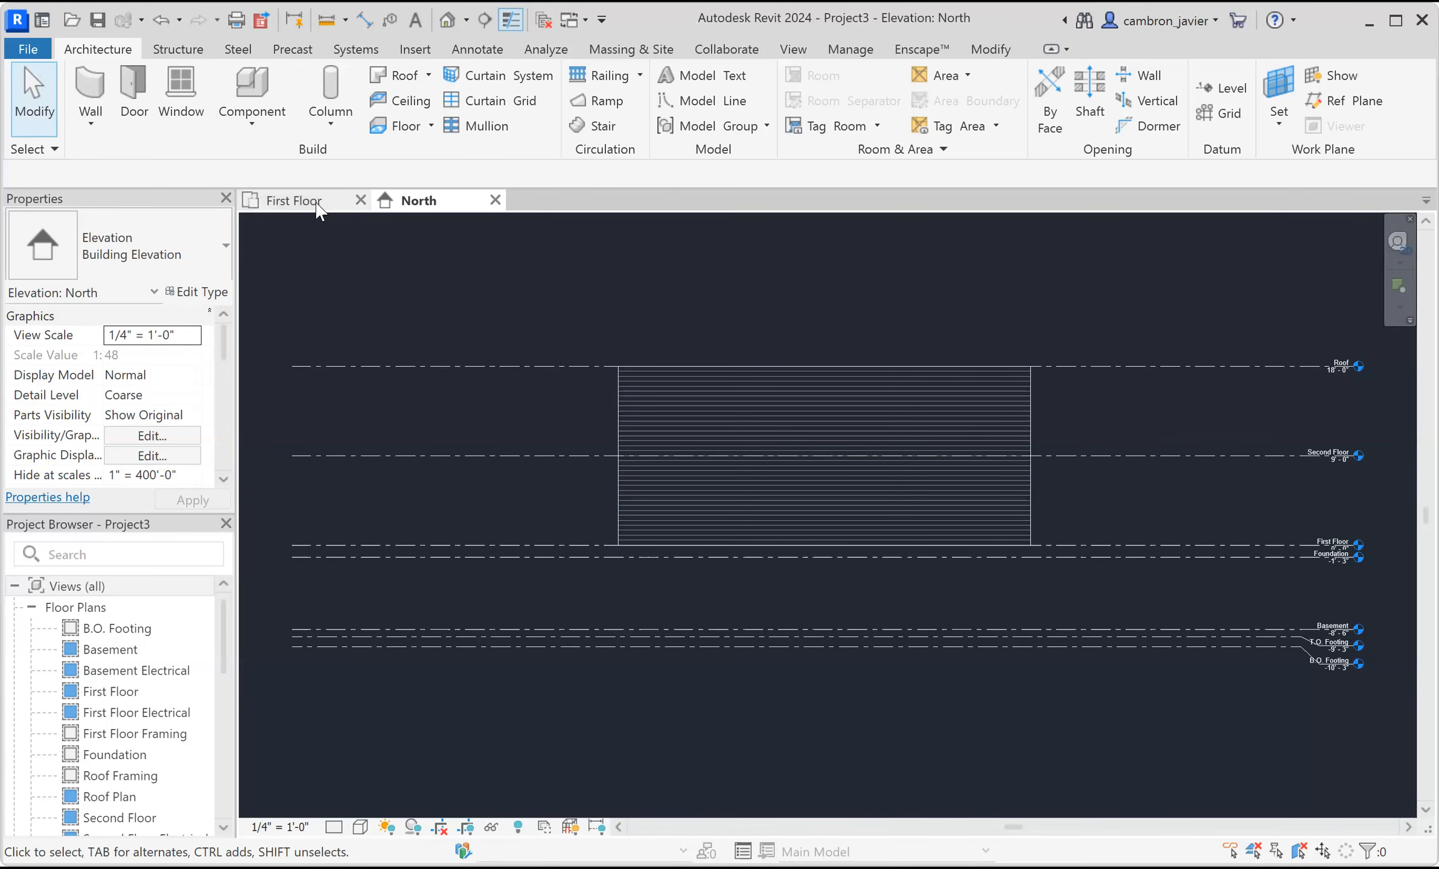
Return to the First Floor plan and draw two vertical reference planes crossing the wall, about 14'-5" apart.
left_click(294, 200)
scroll(721, 468, "up", 6)
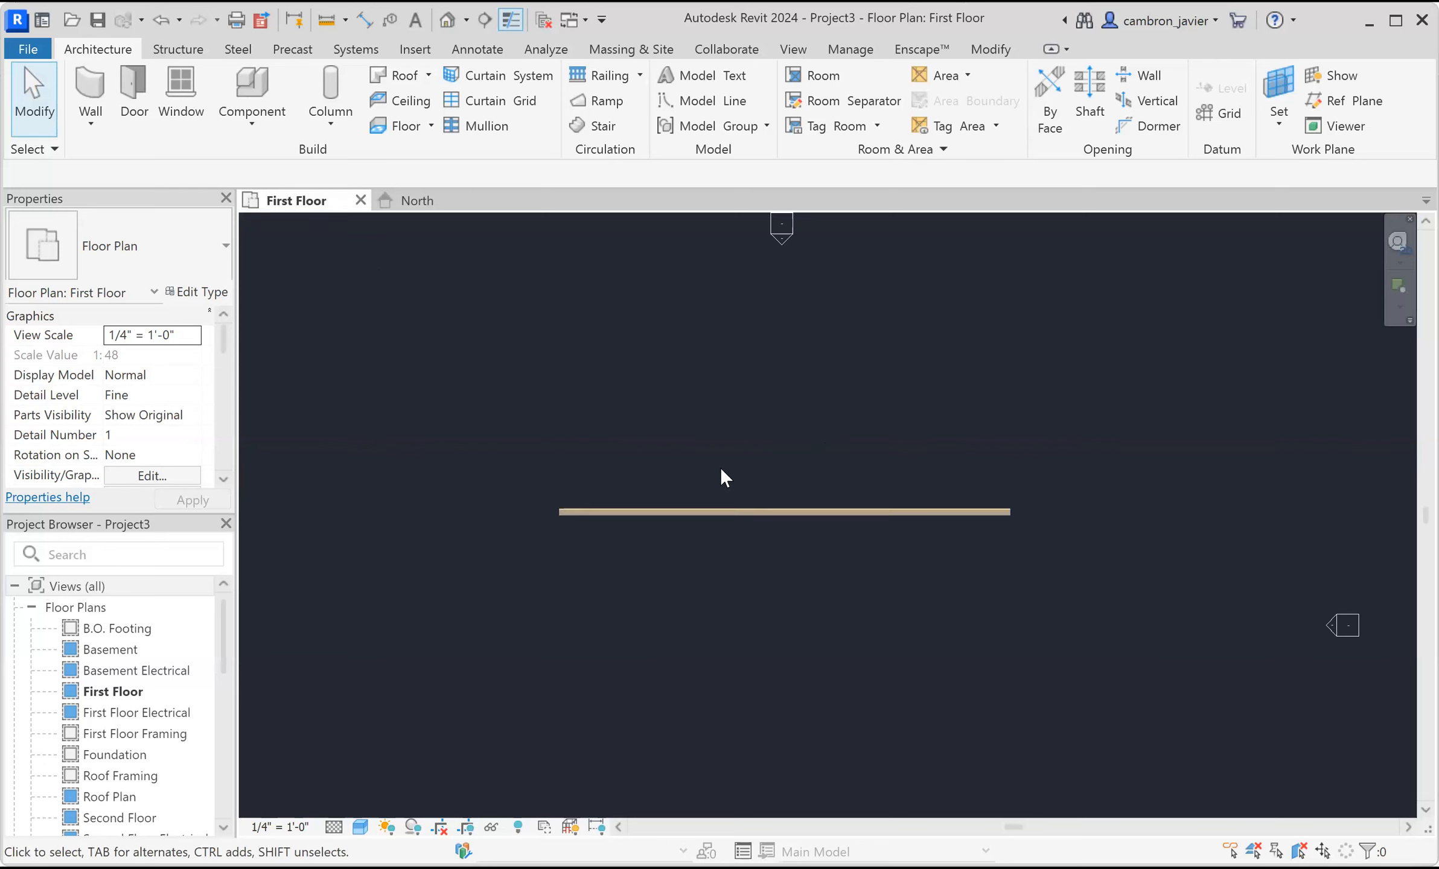
middle_click_drag(766, 469, 783, 386)
scroll(738, 422, "up", 2)
scroll(689, 396, "up", 1)
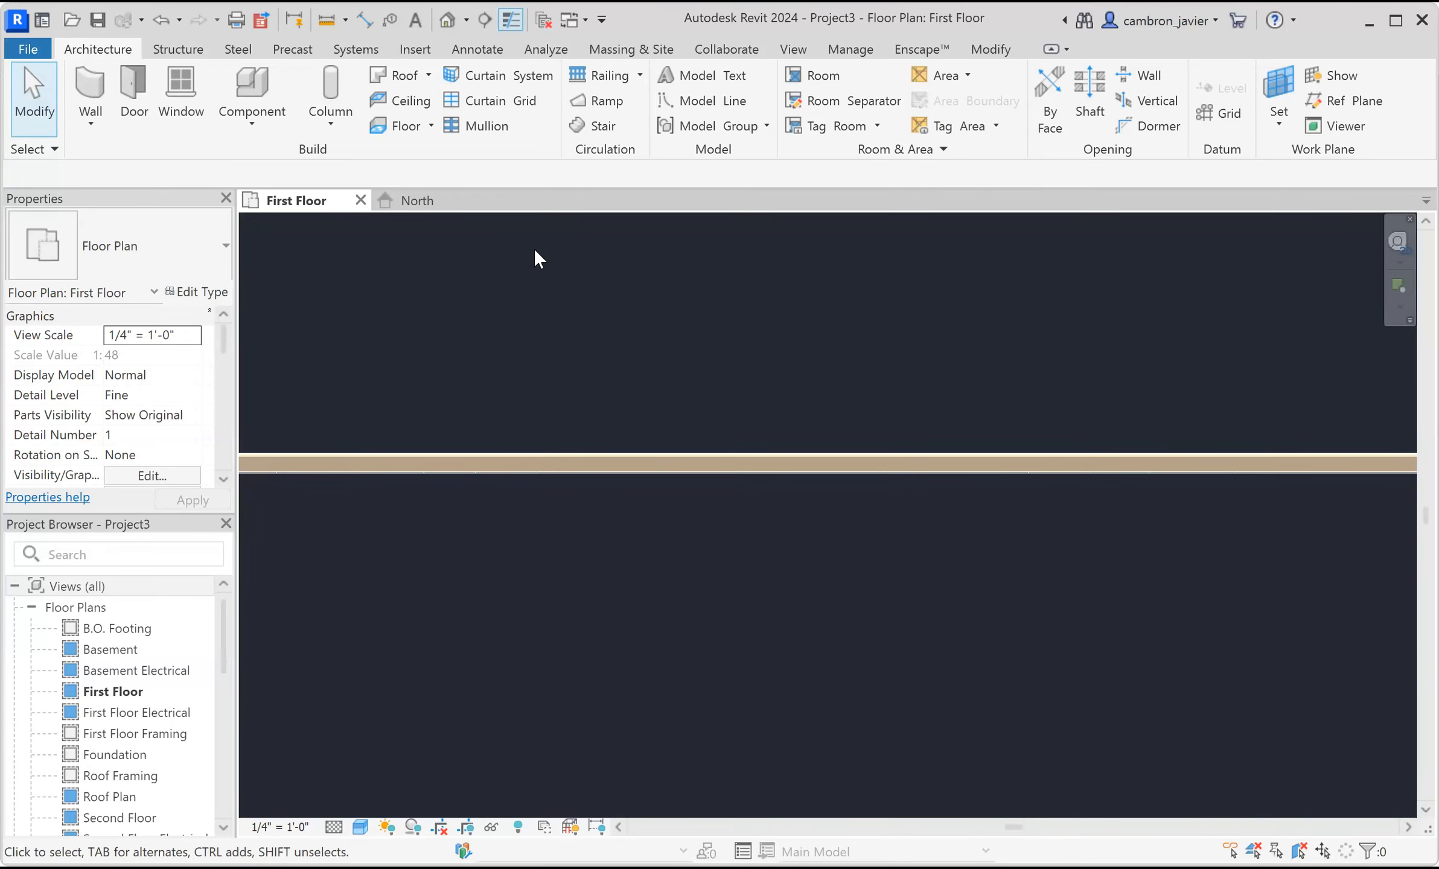
left_click(1337, 101)
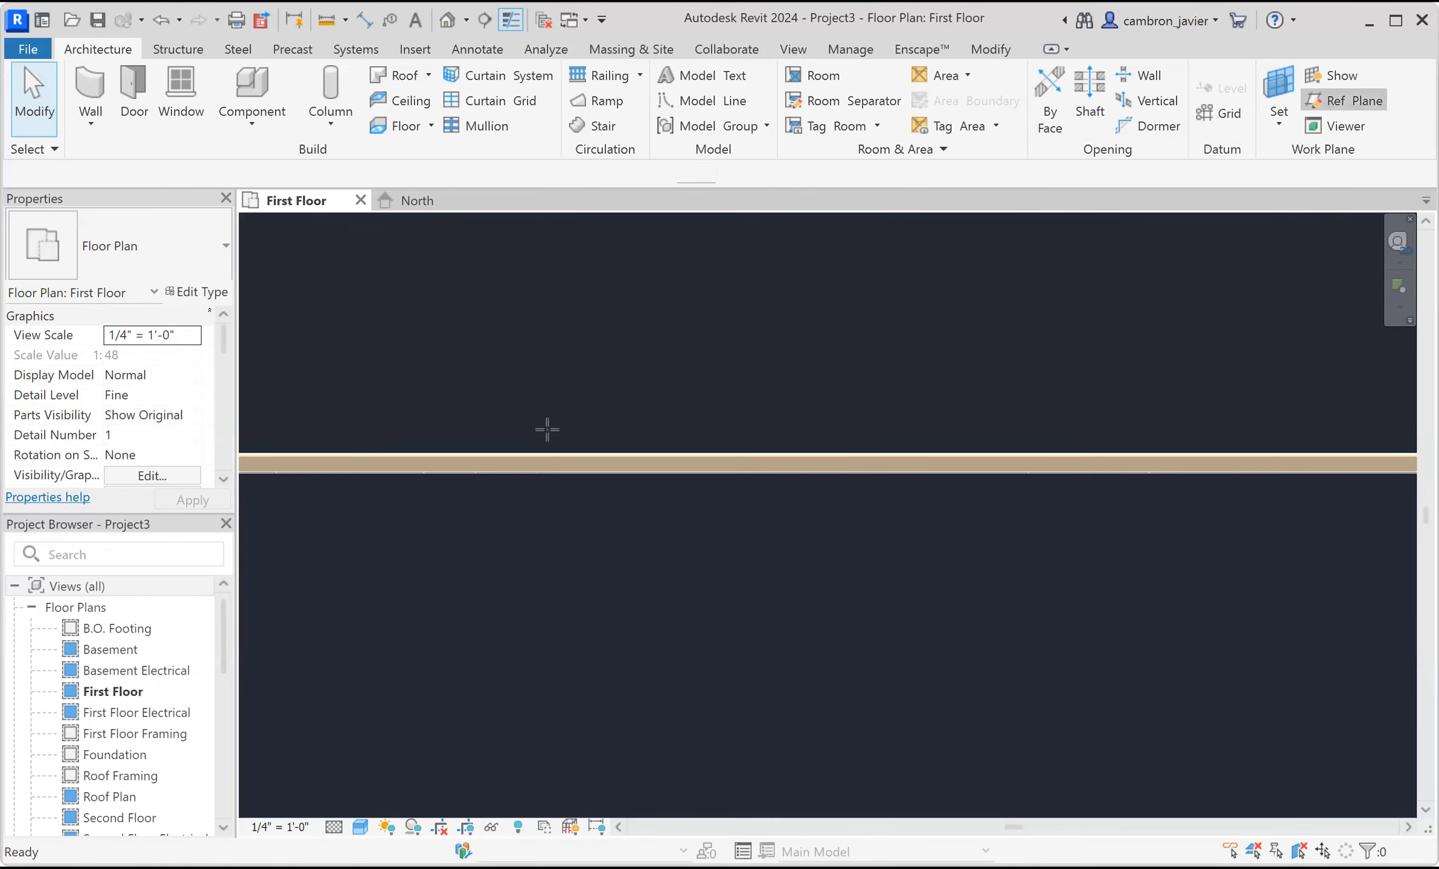
left_click(535, 393)
left_click(535, 558)
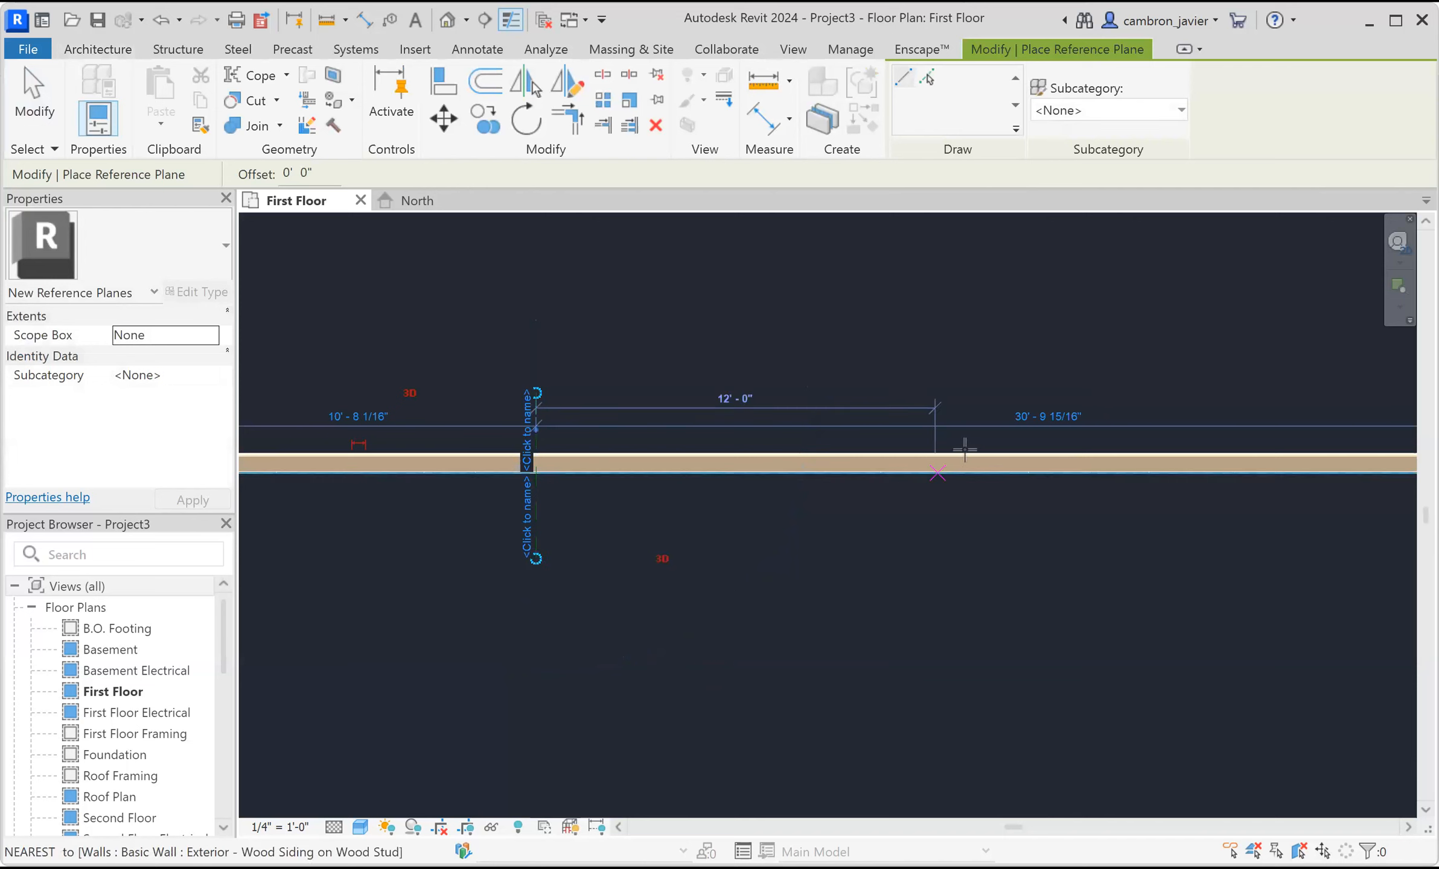
left_click(1017, 379)
left_click(1015, 558)
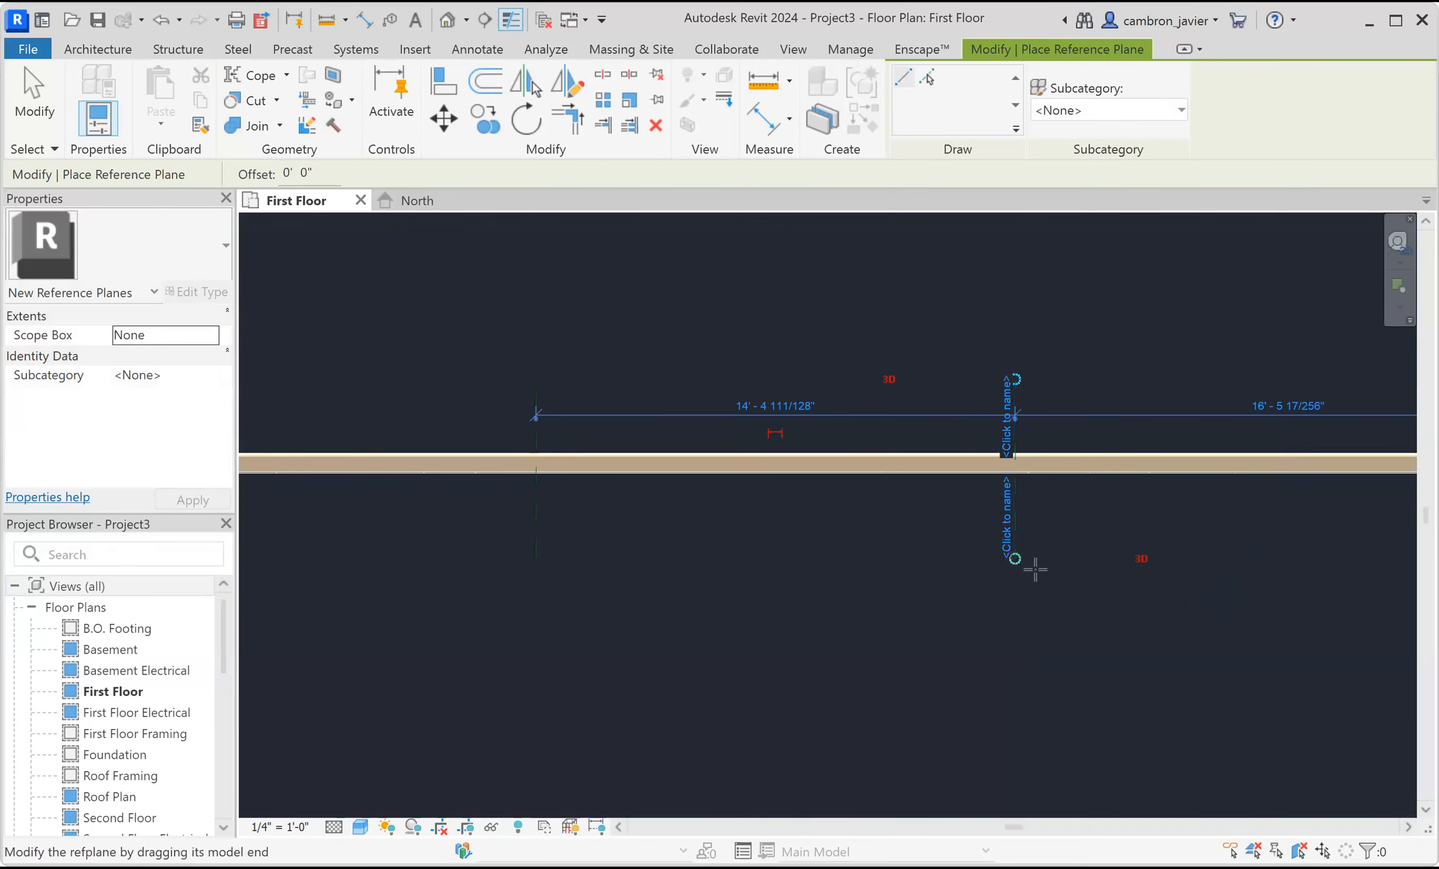
key("Escape")
key("Escape")
Set the distance between the two reference planes to 15'-0".
left_click(1015, 415)
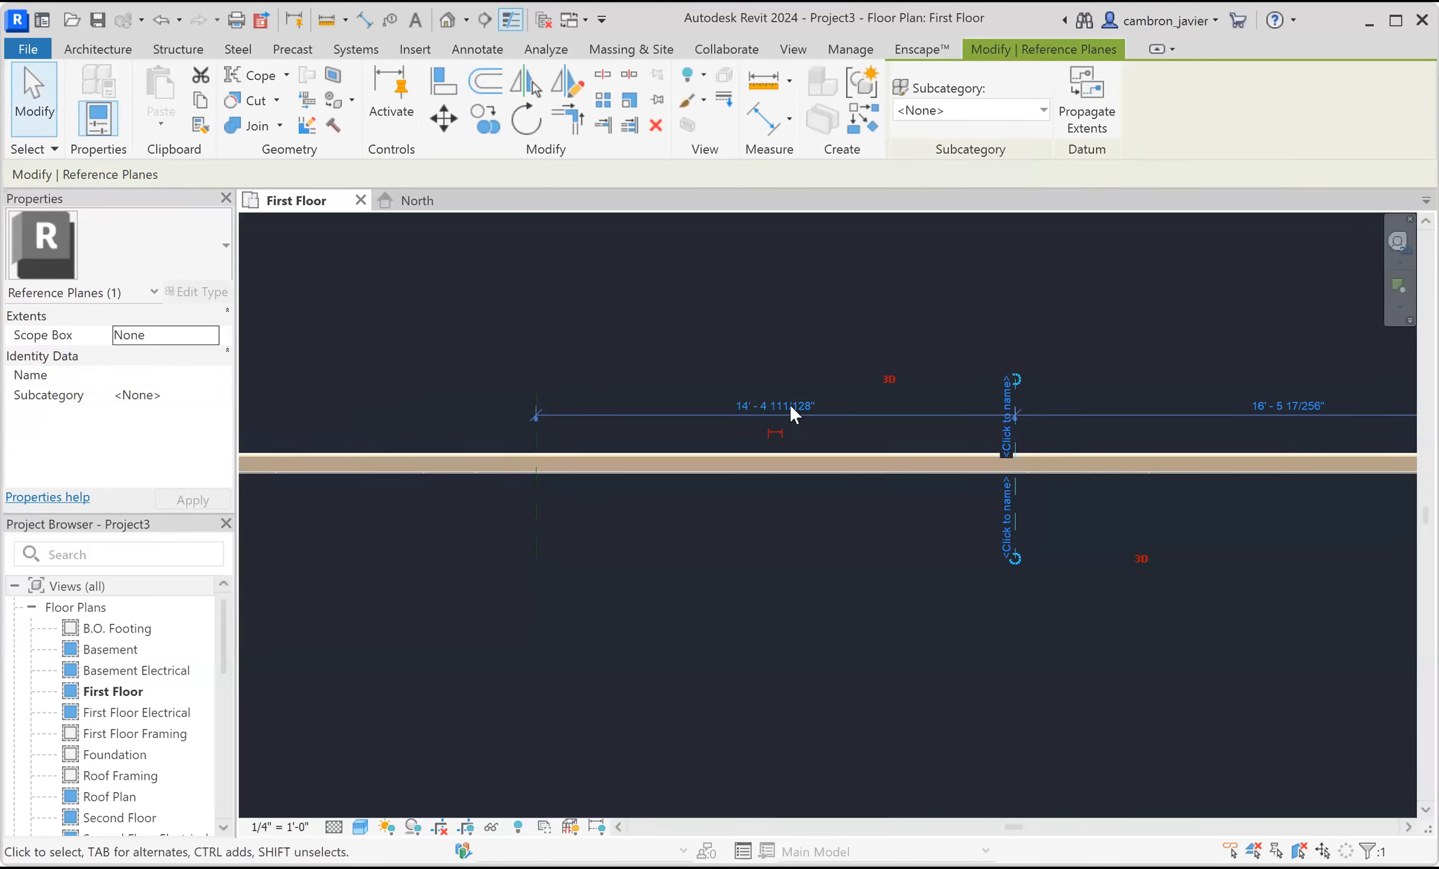
left_click(778, 406)
type("15")
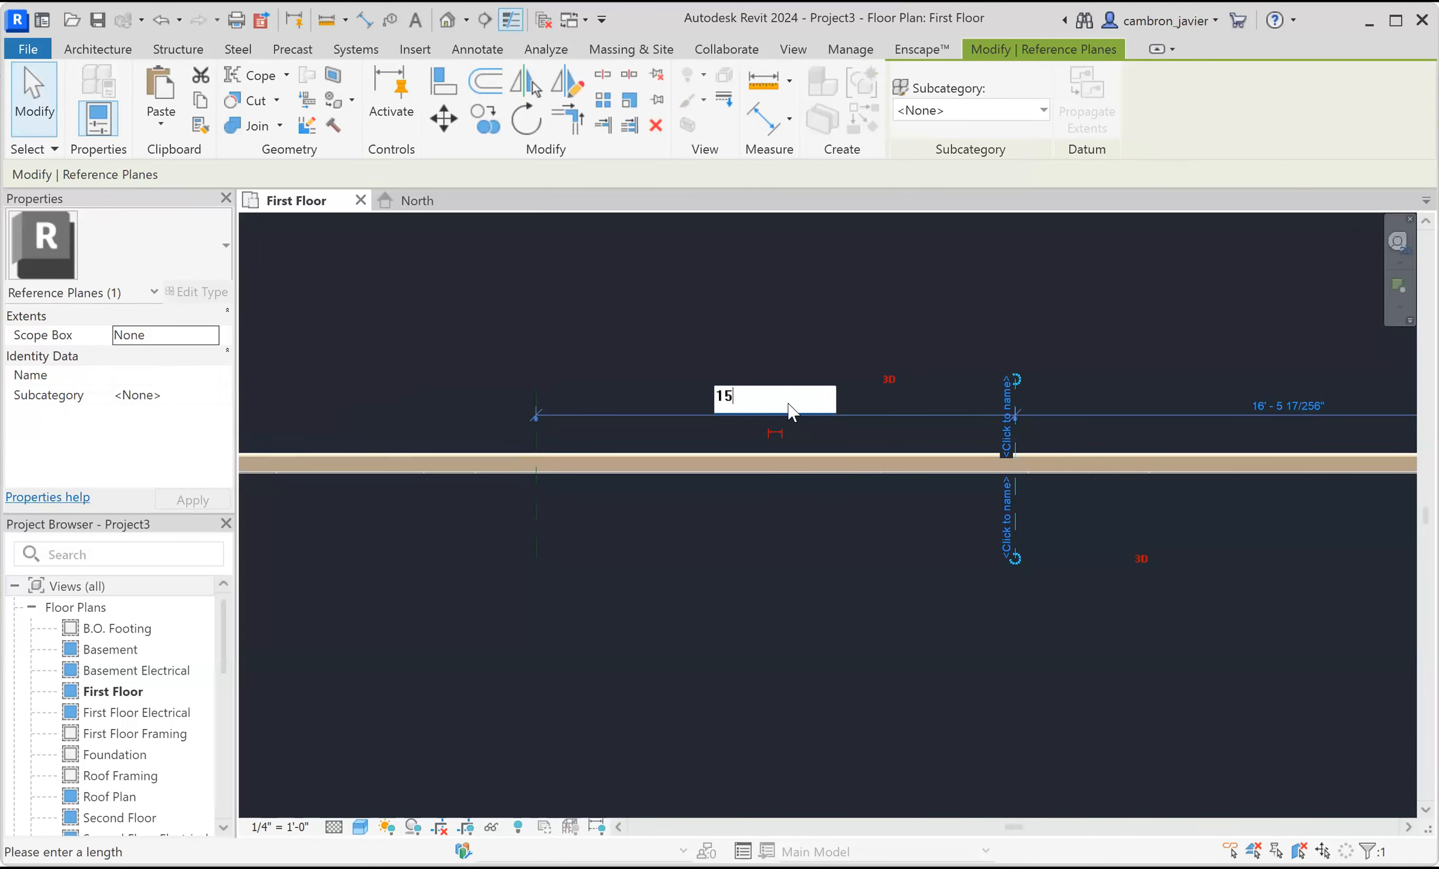
key("Return")
left_click(779, 327)
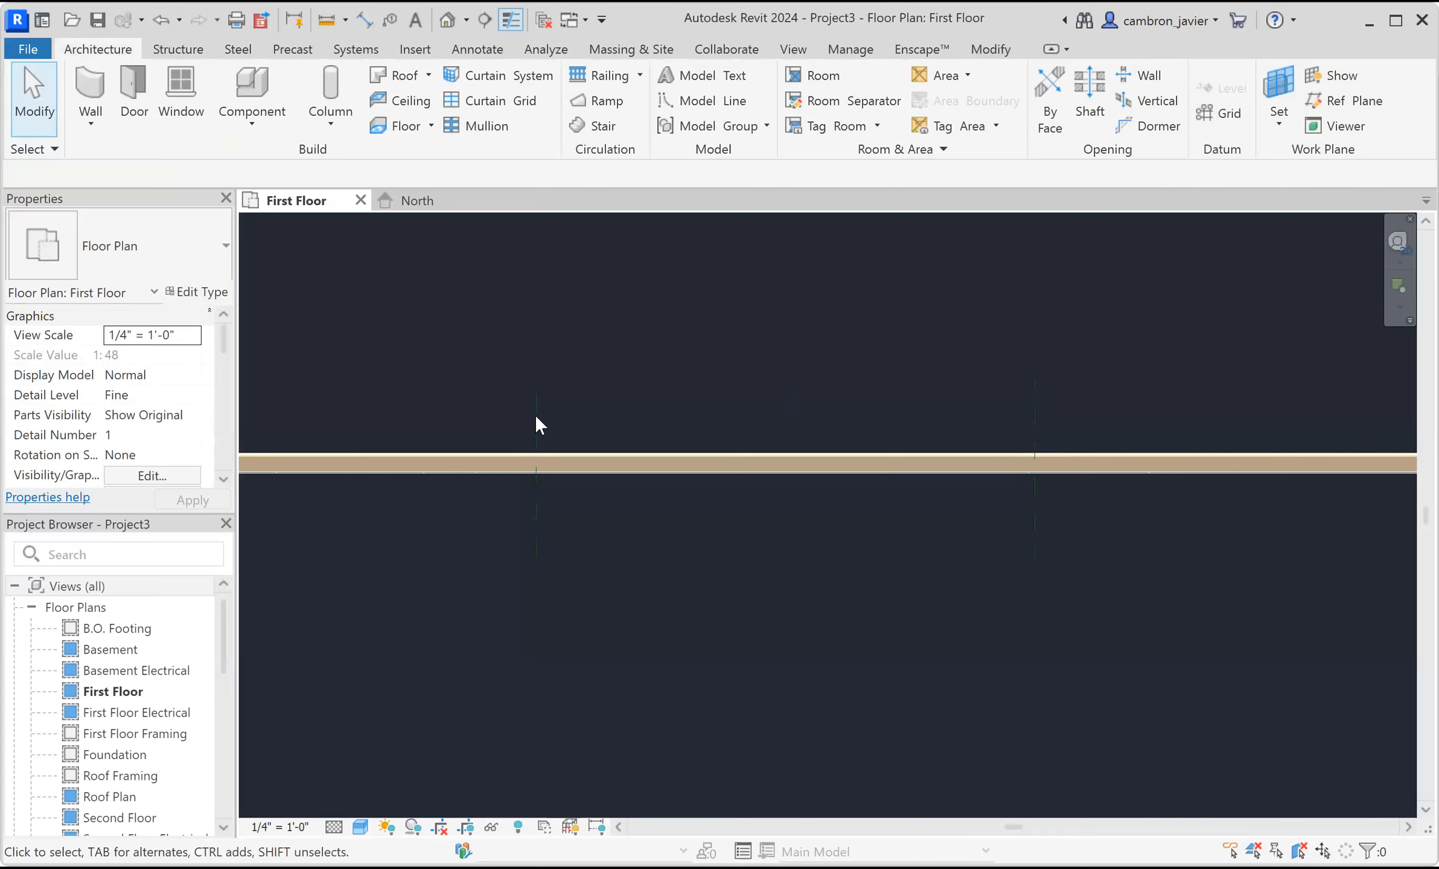
left_click(1031, 387)
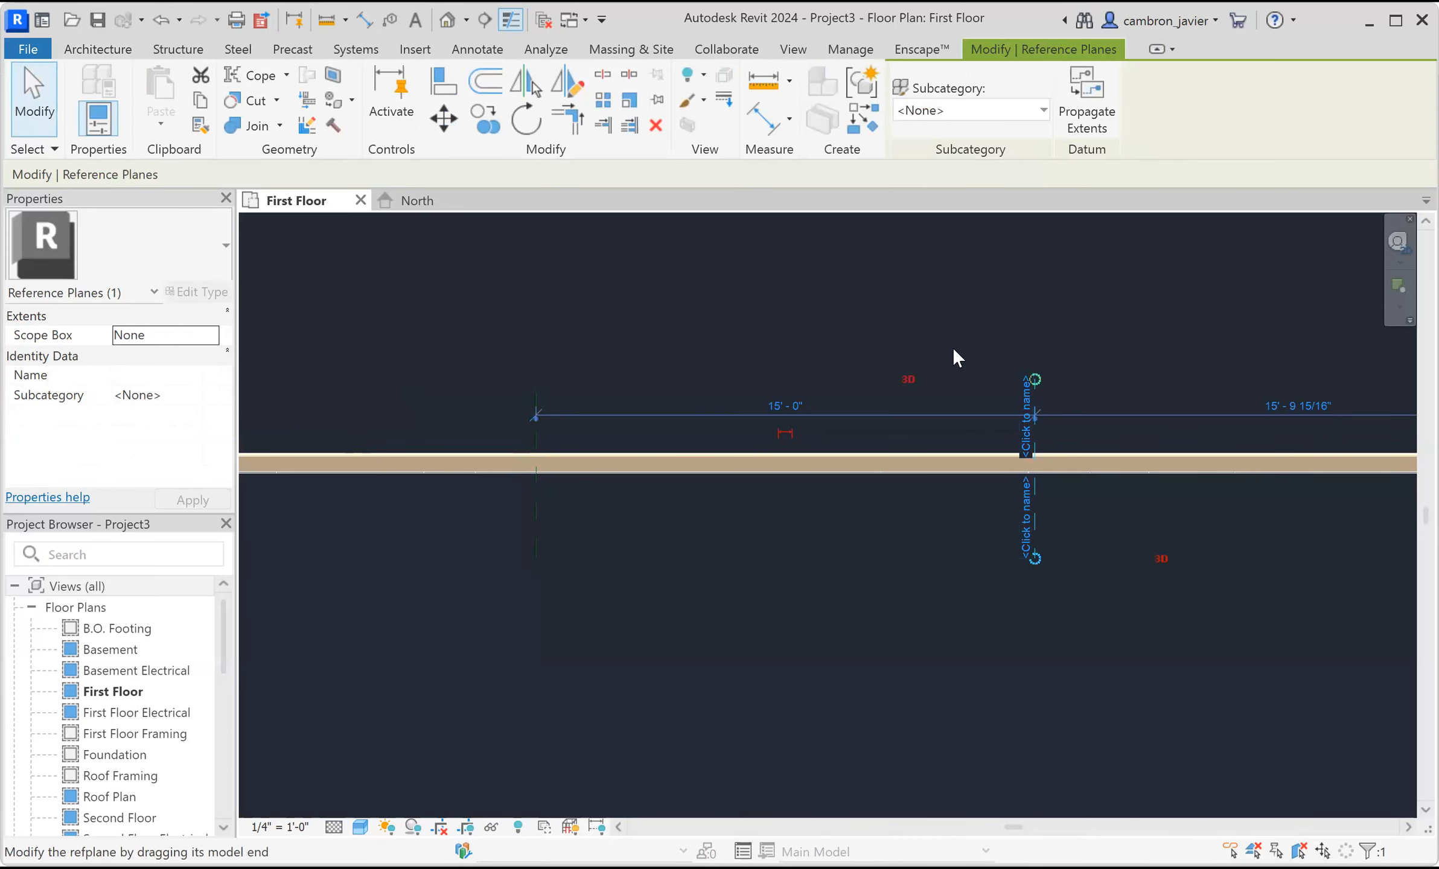
left_click(953, 349)
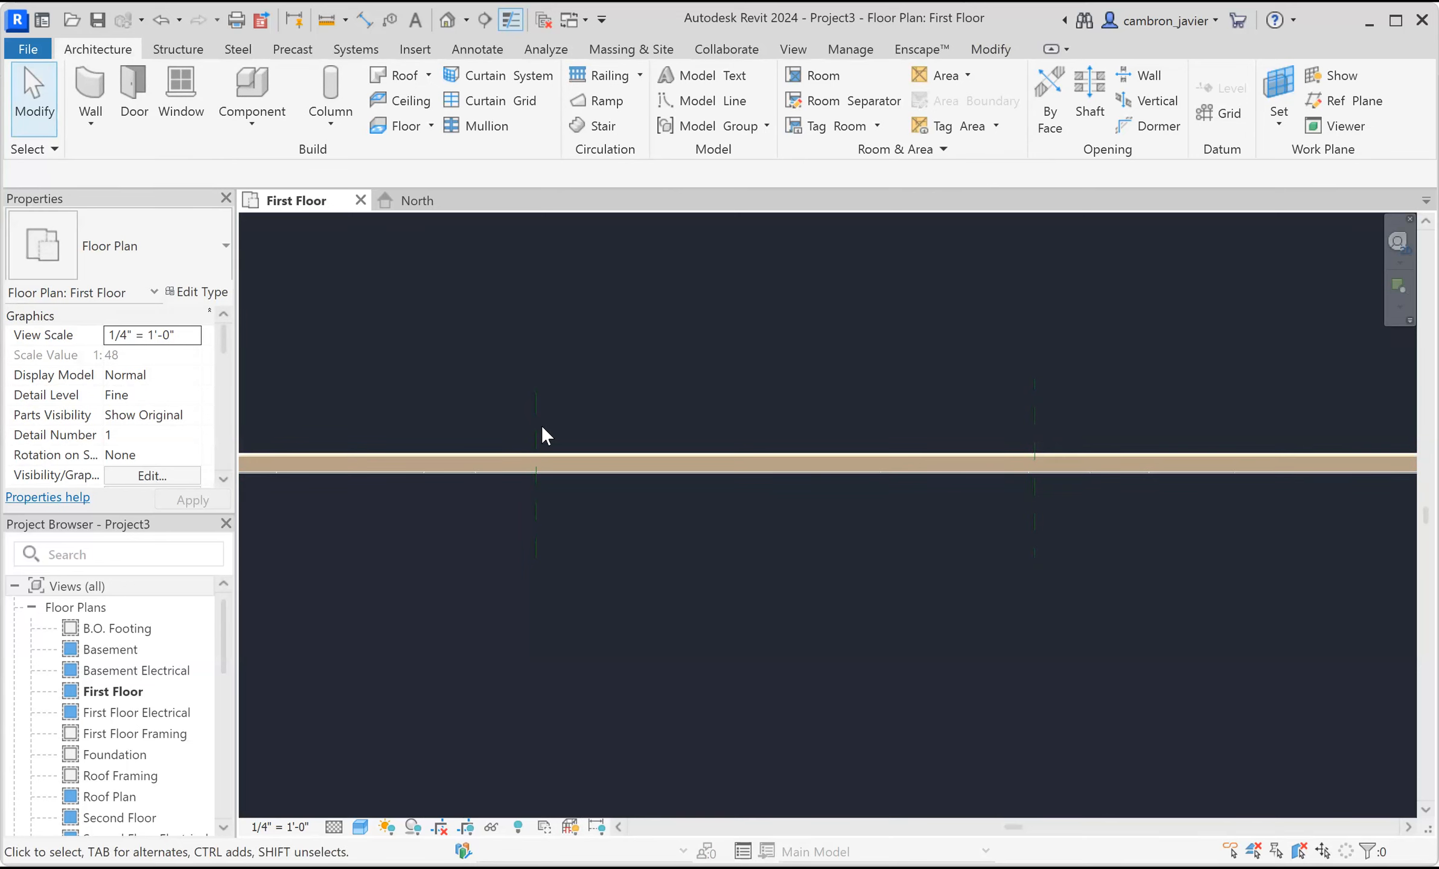
Draw a Curtain Wall along the siding wall's centre from the left reference plane to the right reference plane.
left_click(85, 97)
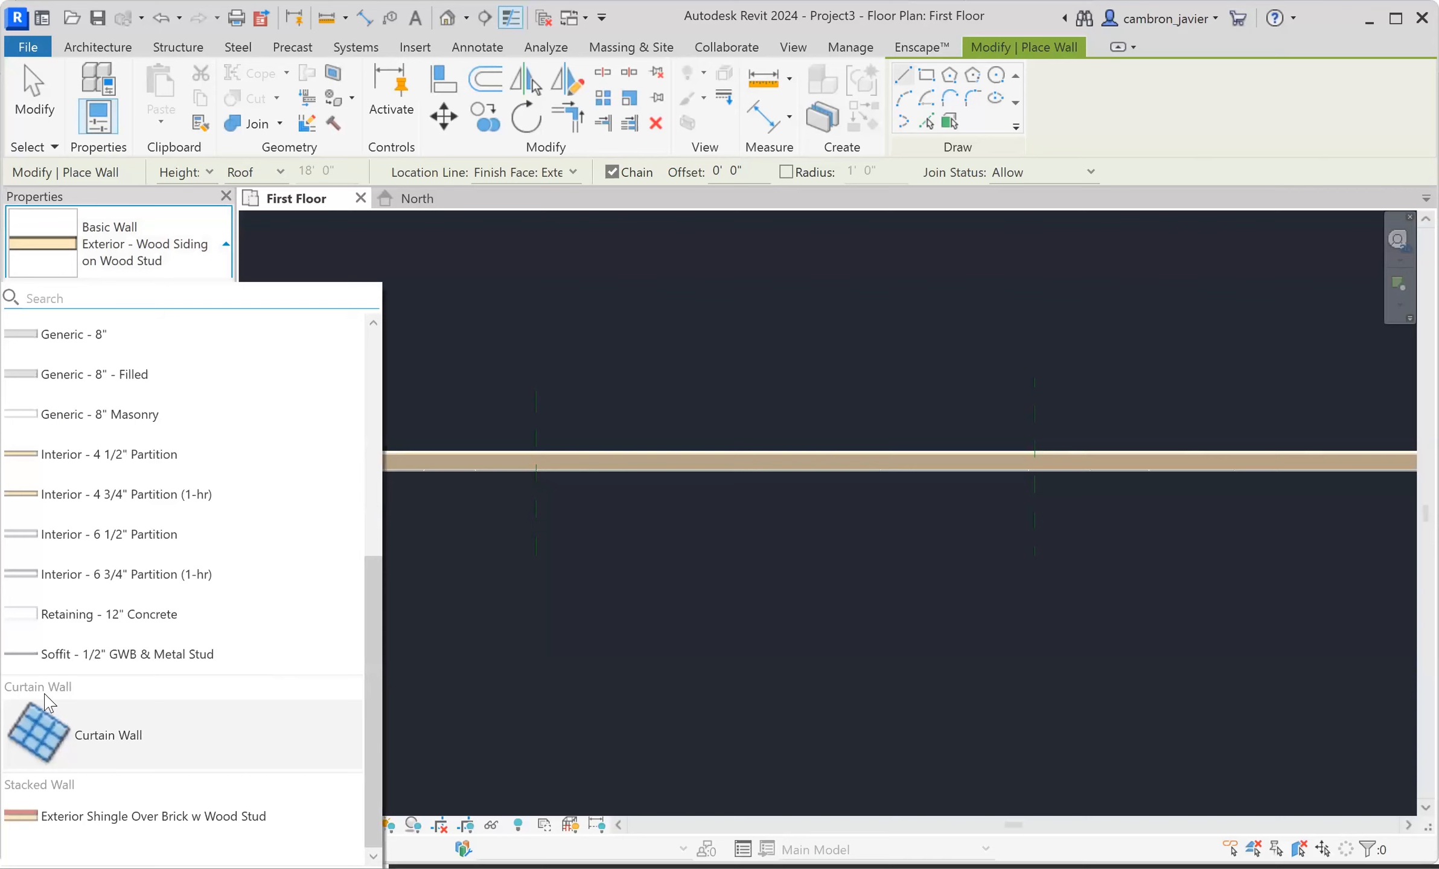
left_click(123, 748)
scroll(736, 362, "up", 1)
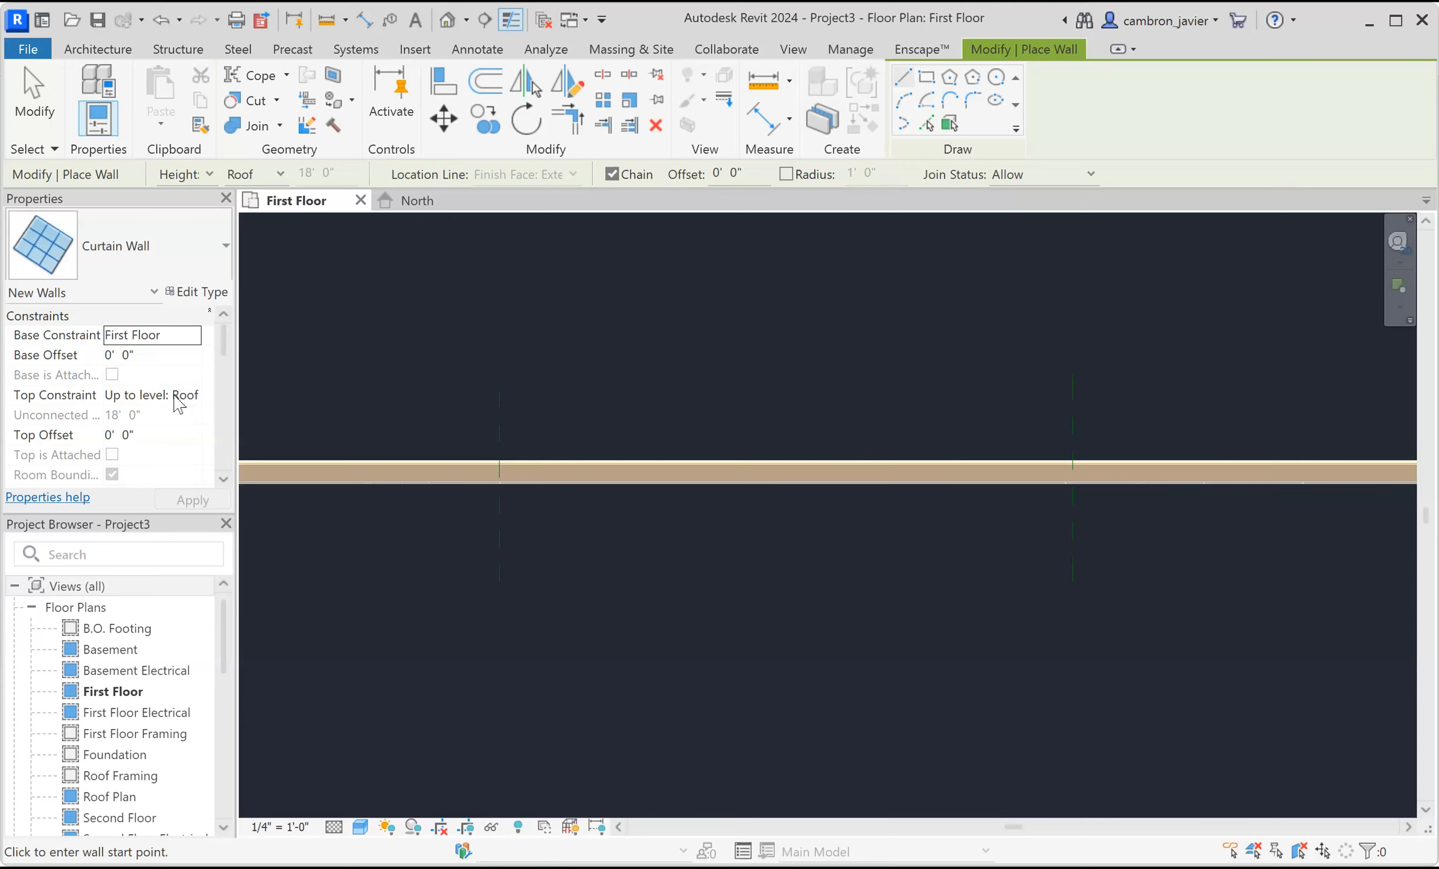
scroll(496, 465, "up", 2)
scroll(483, 468, "up", 2)
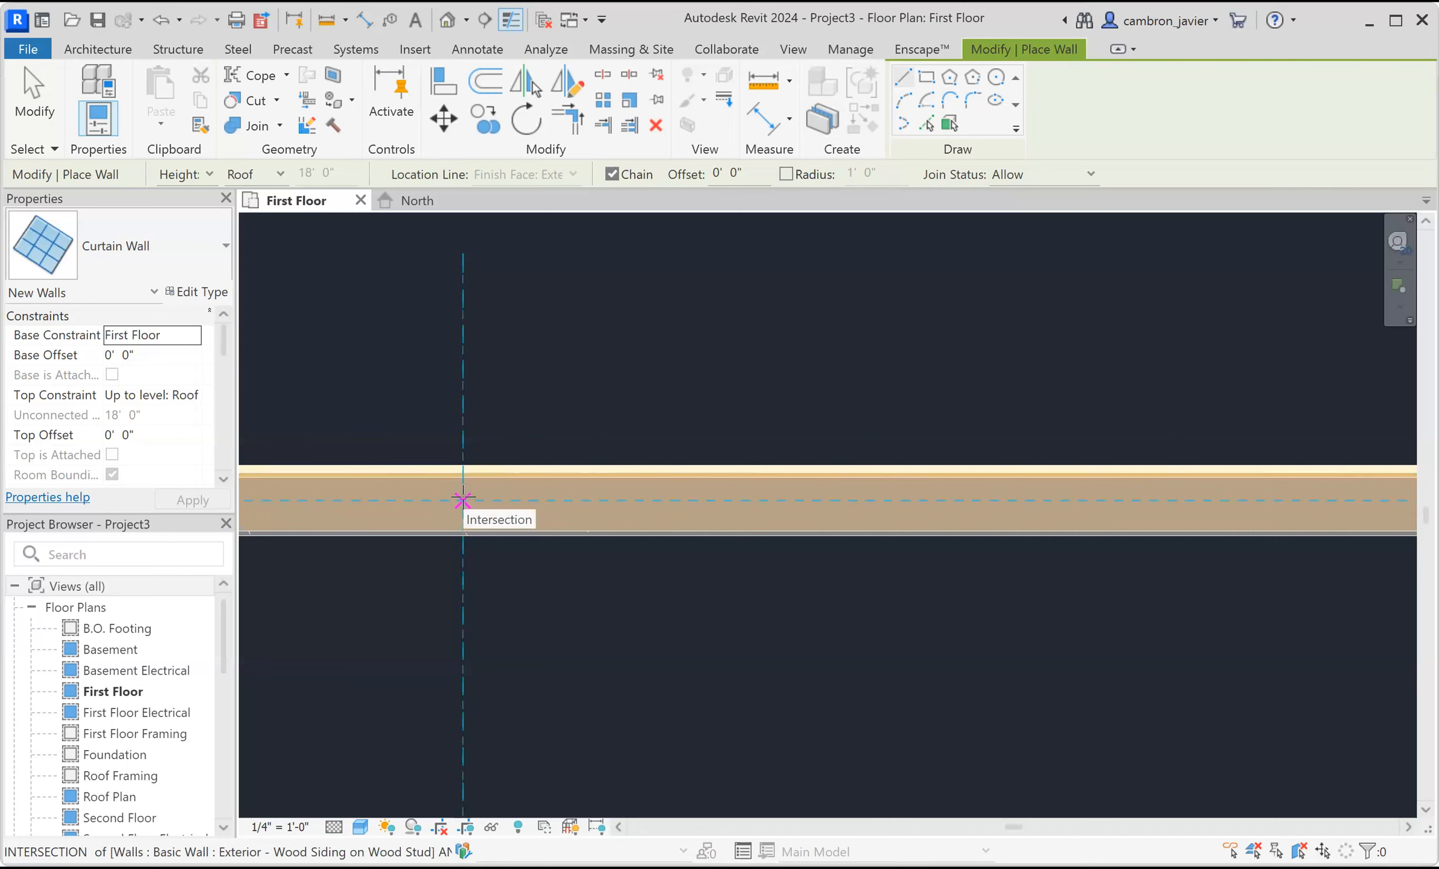
left_click(462, 501)
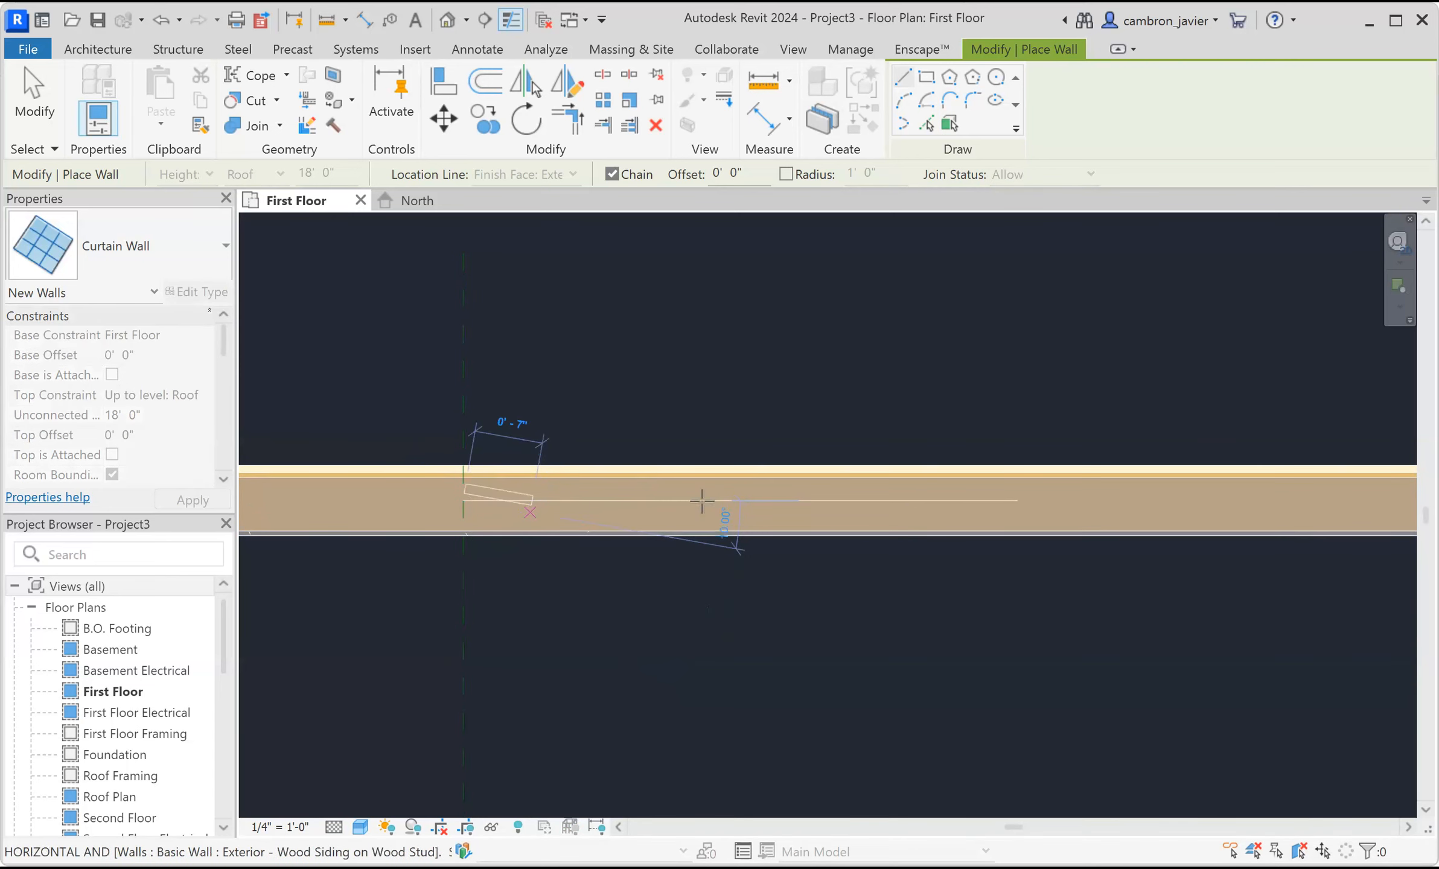
scroll(877, 506, "down", 2)
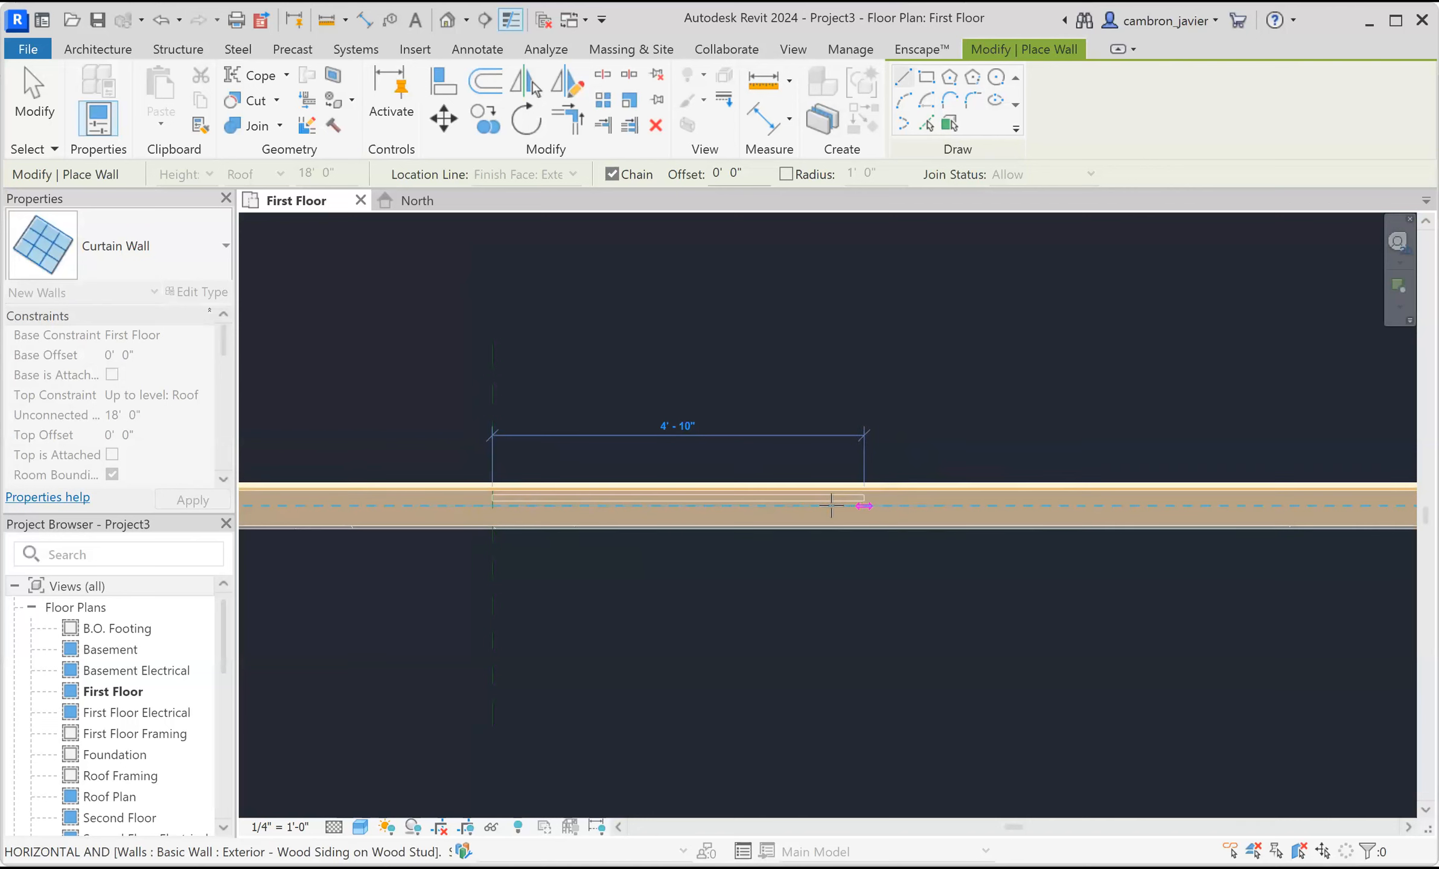
scroll(829, 506, "up", 3)
scroll(813, 505, "down", 1)
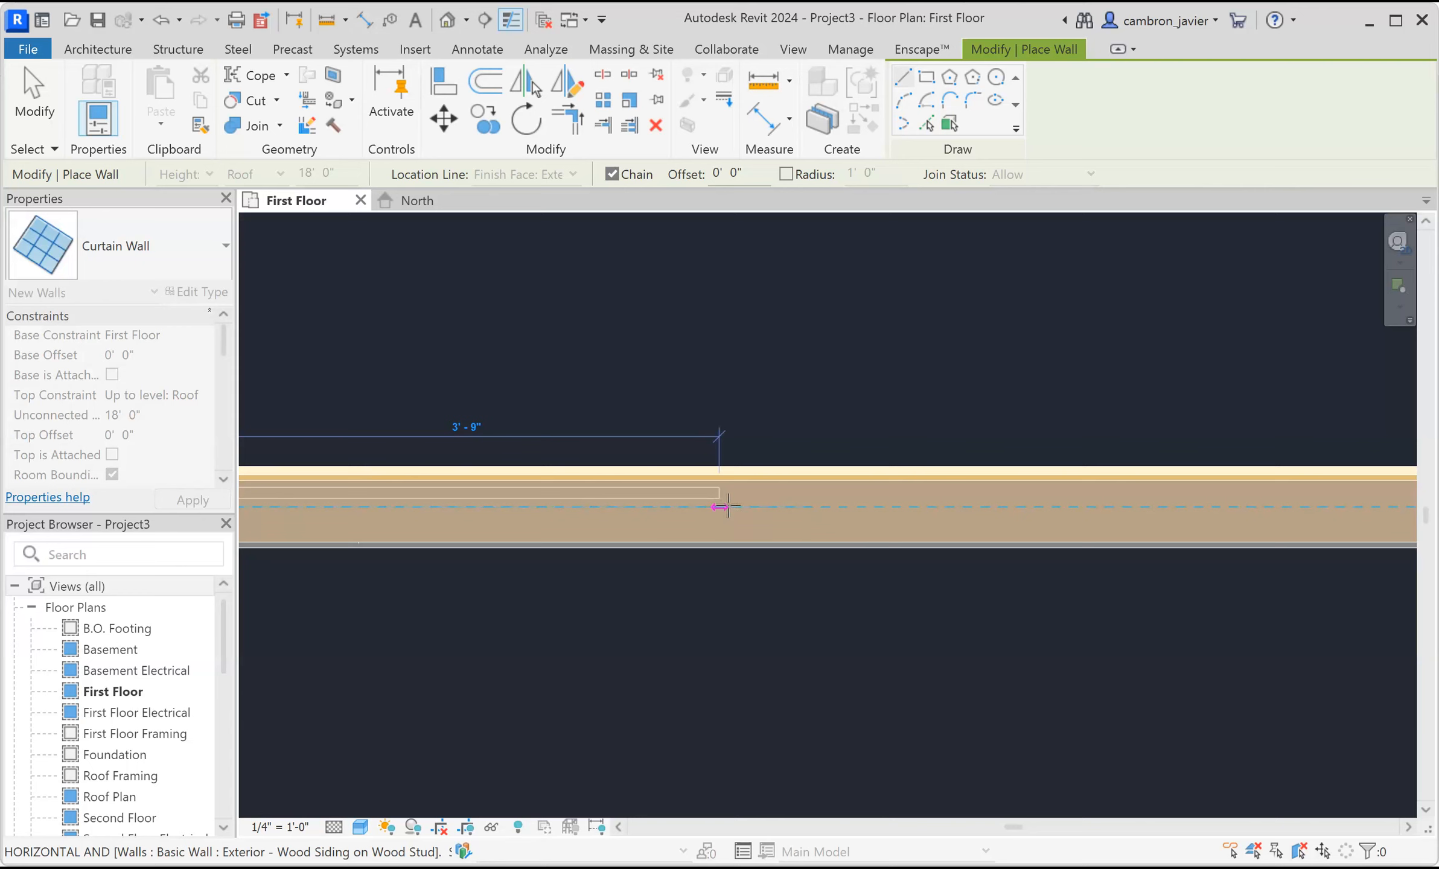
scroll(745, 506, "down", 3)
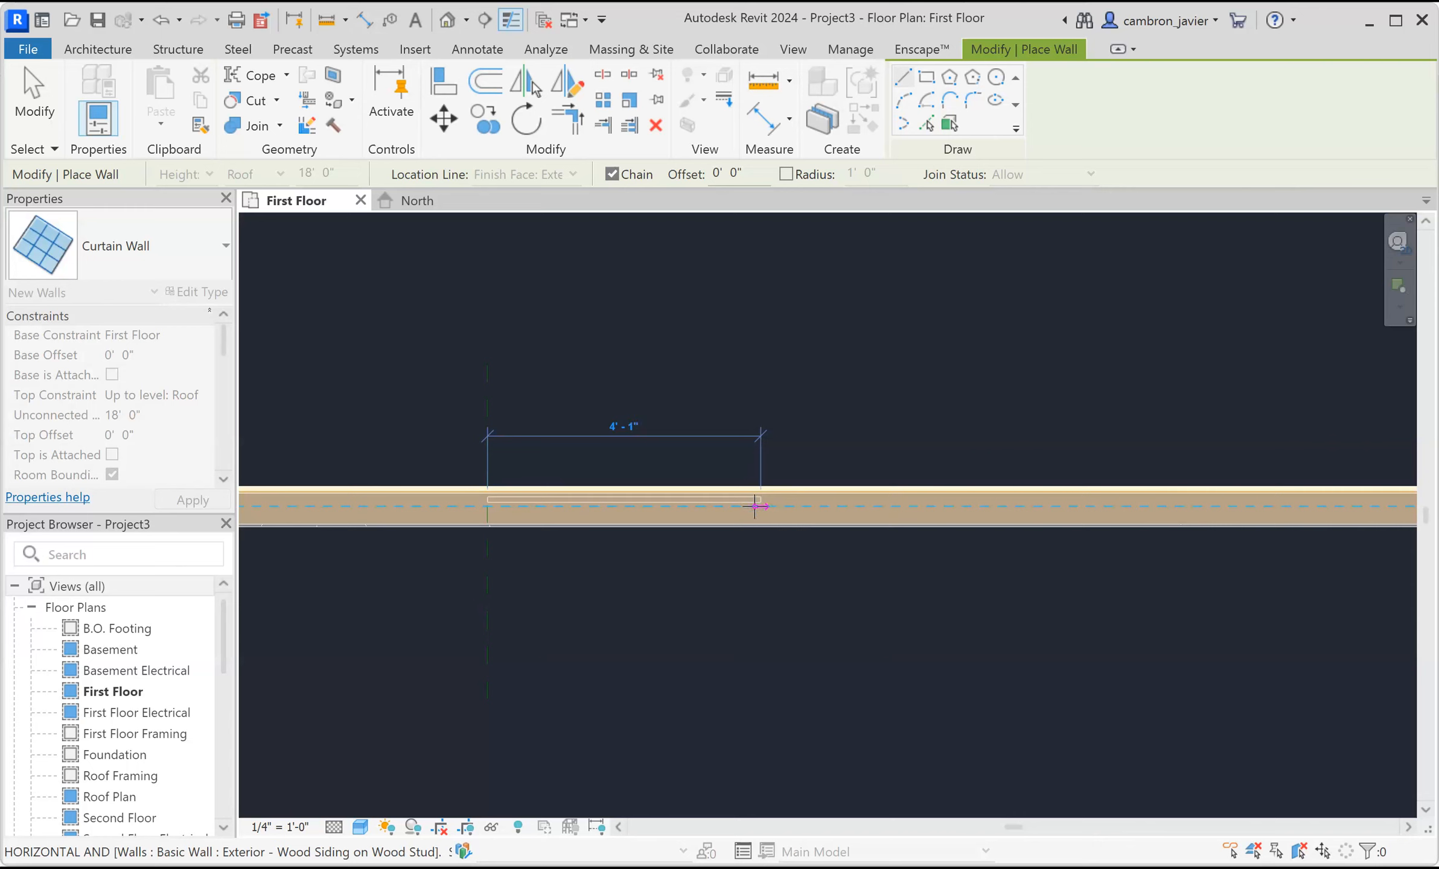
scroll(732, 505, "down", 1)
scroll(732, 506, "down", 3)
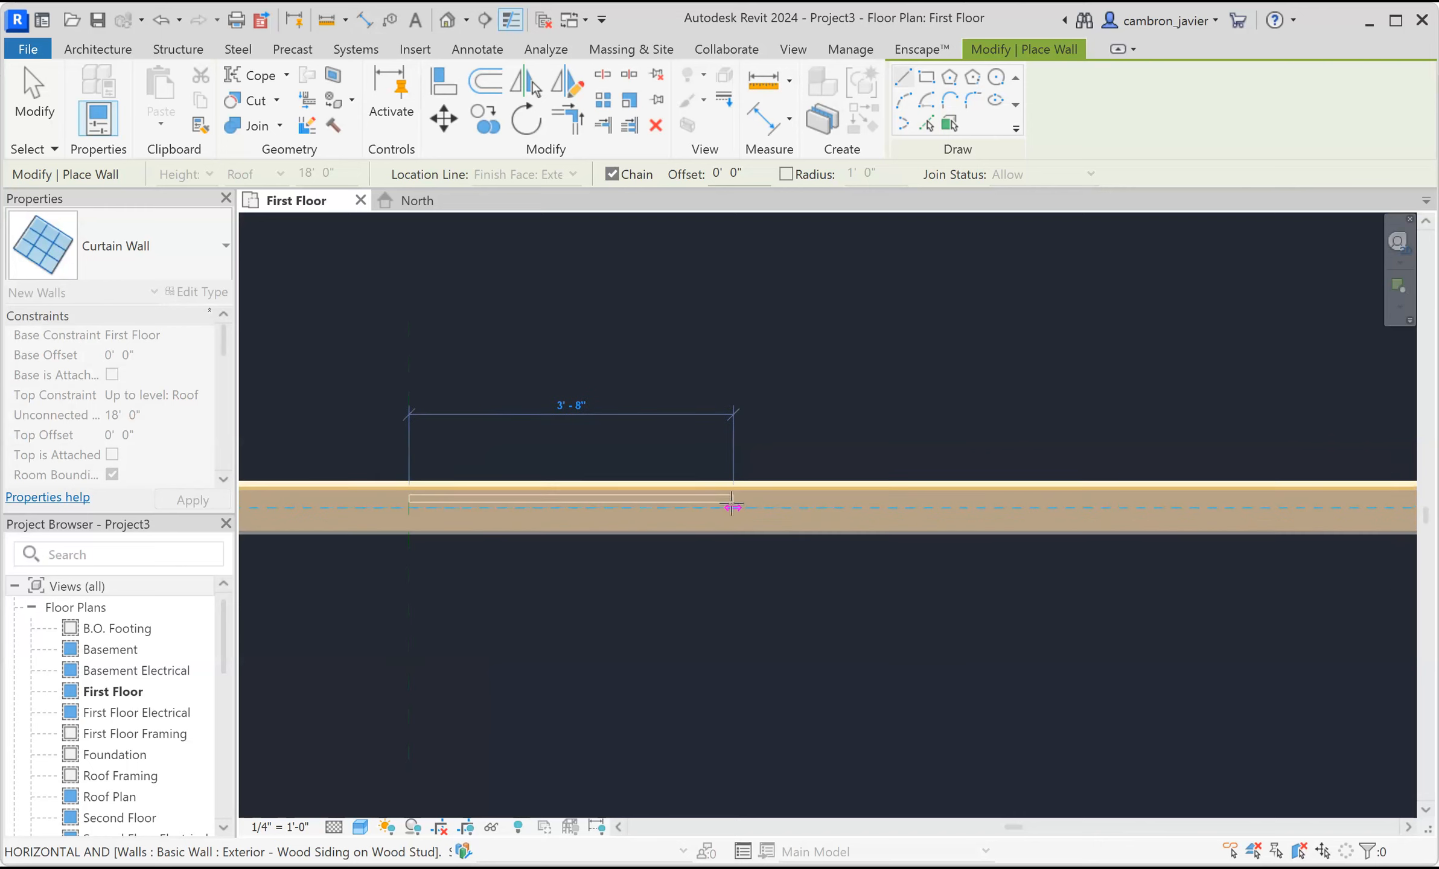
scroll(1080, 504, "up", 2)
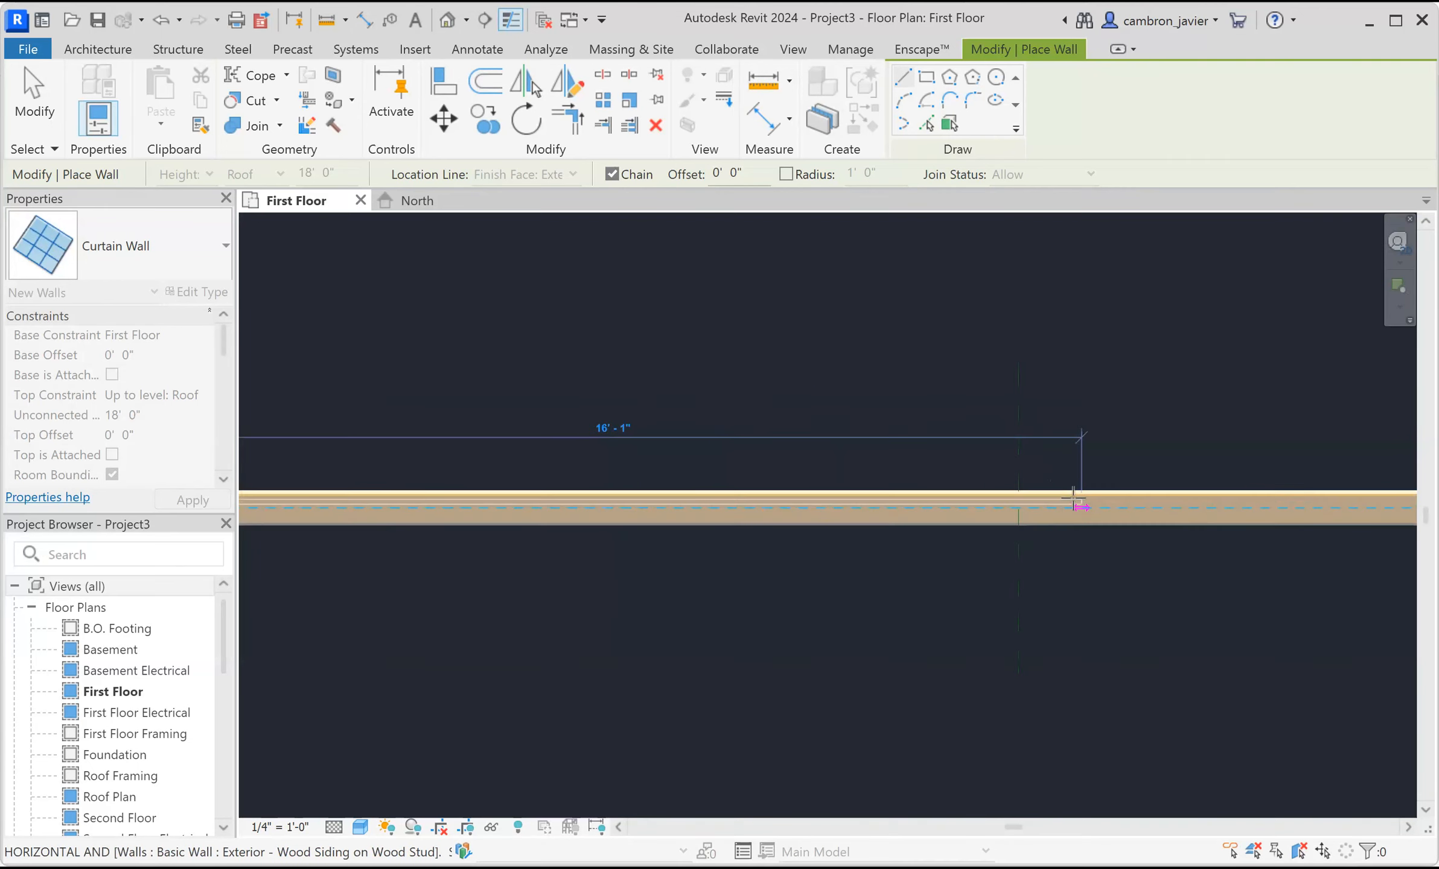
scroll(867, 514, "up", 3)
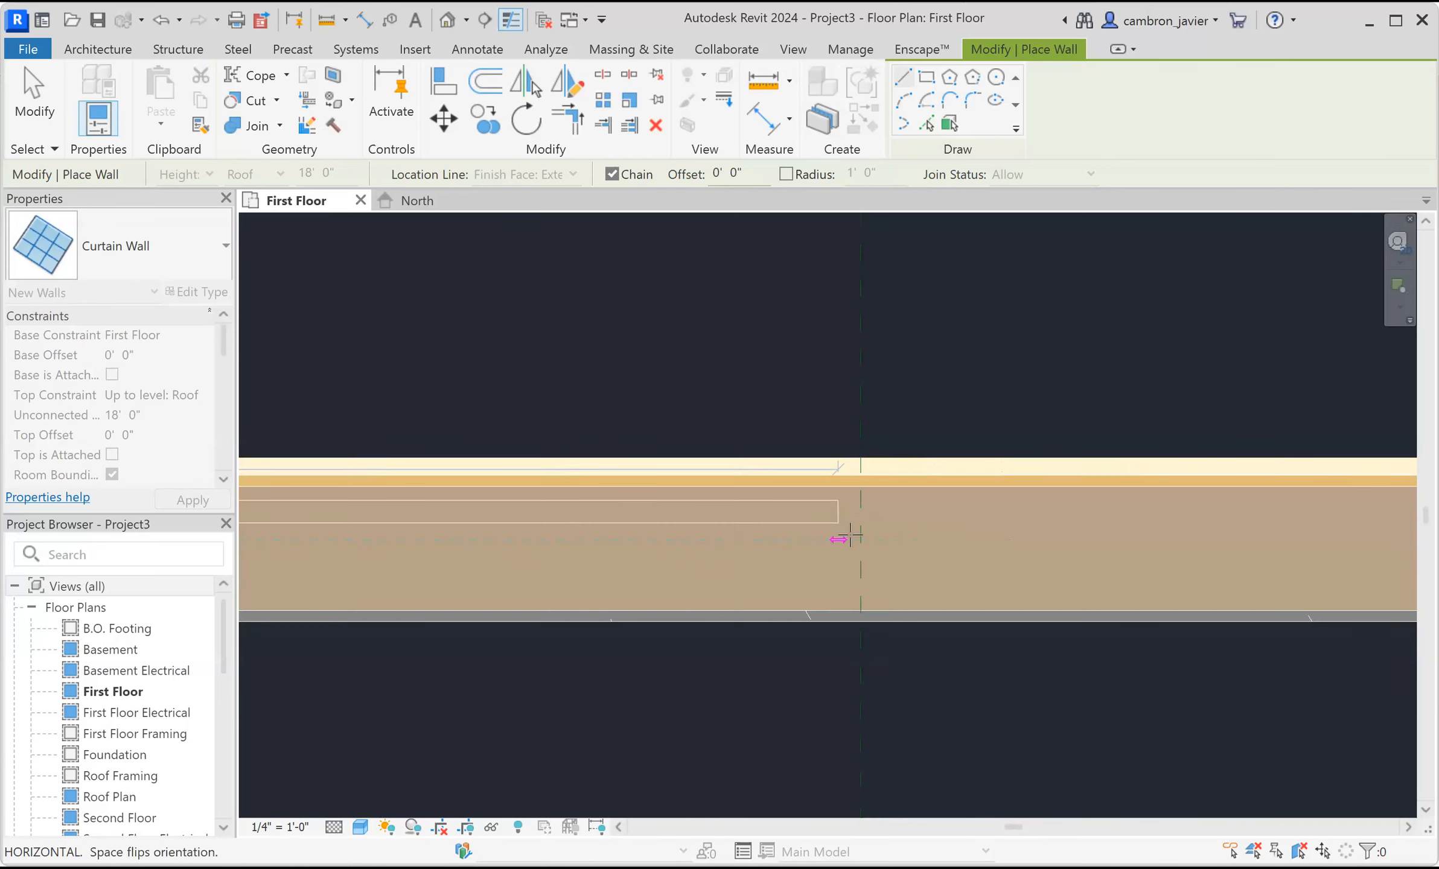
left_click(858, 539)
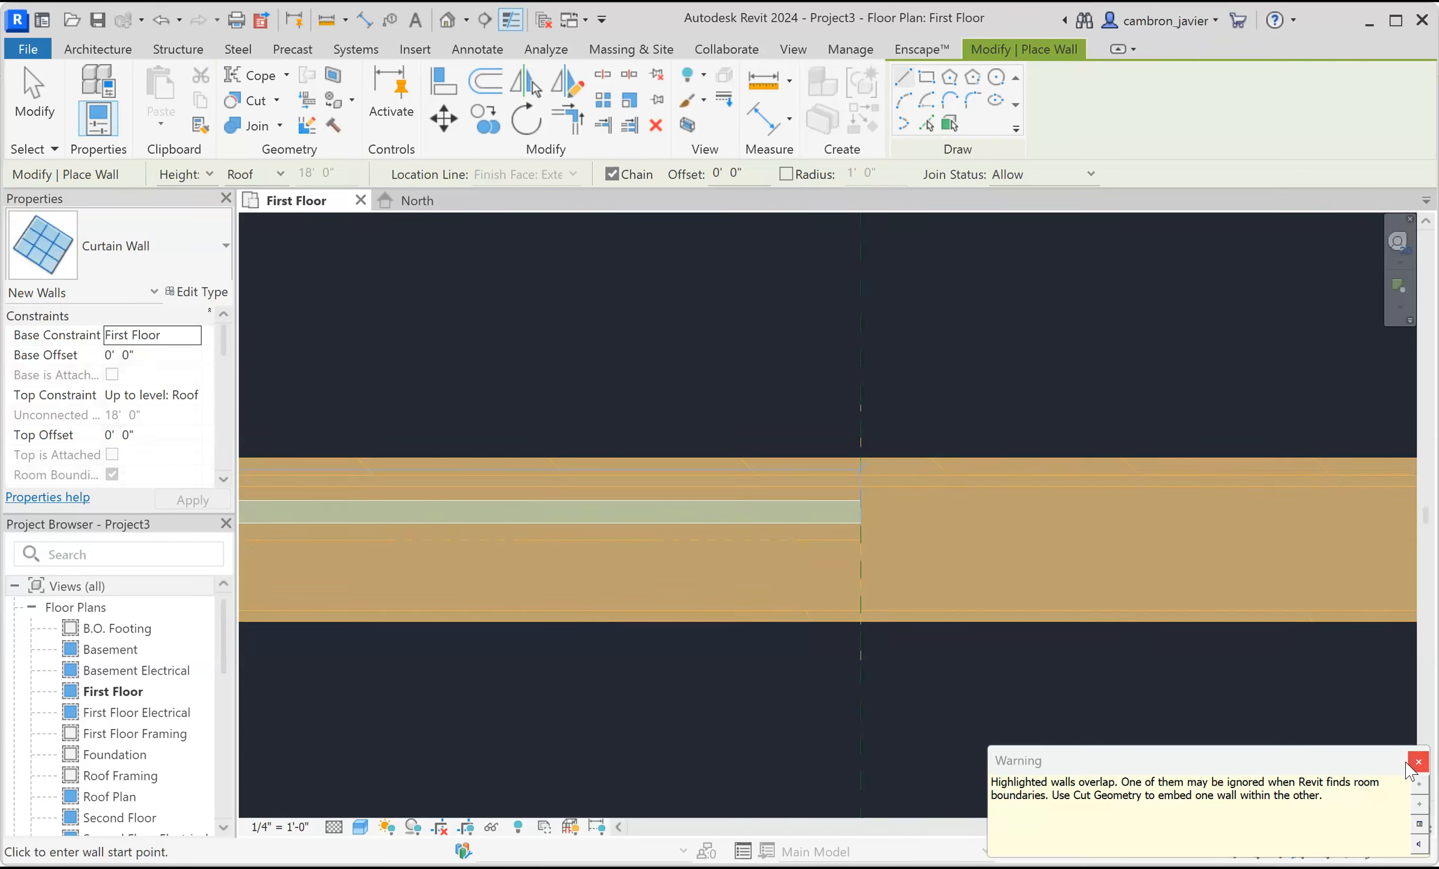
left_click(1417, 762)
scroll(1073, 600, "up", 3)
scroll(1073, 601, "down", 6)
scroll(1074, 601, "down", 4)
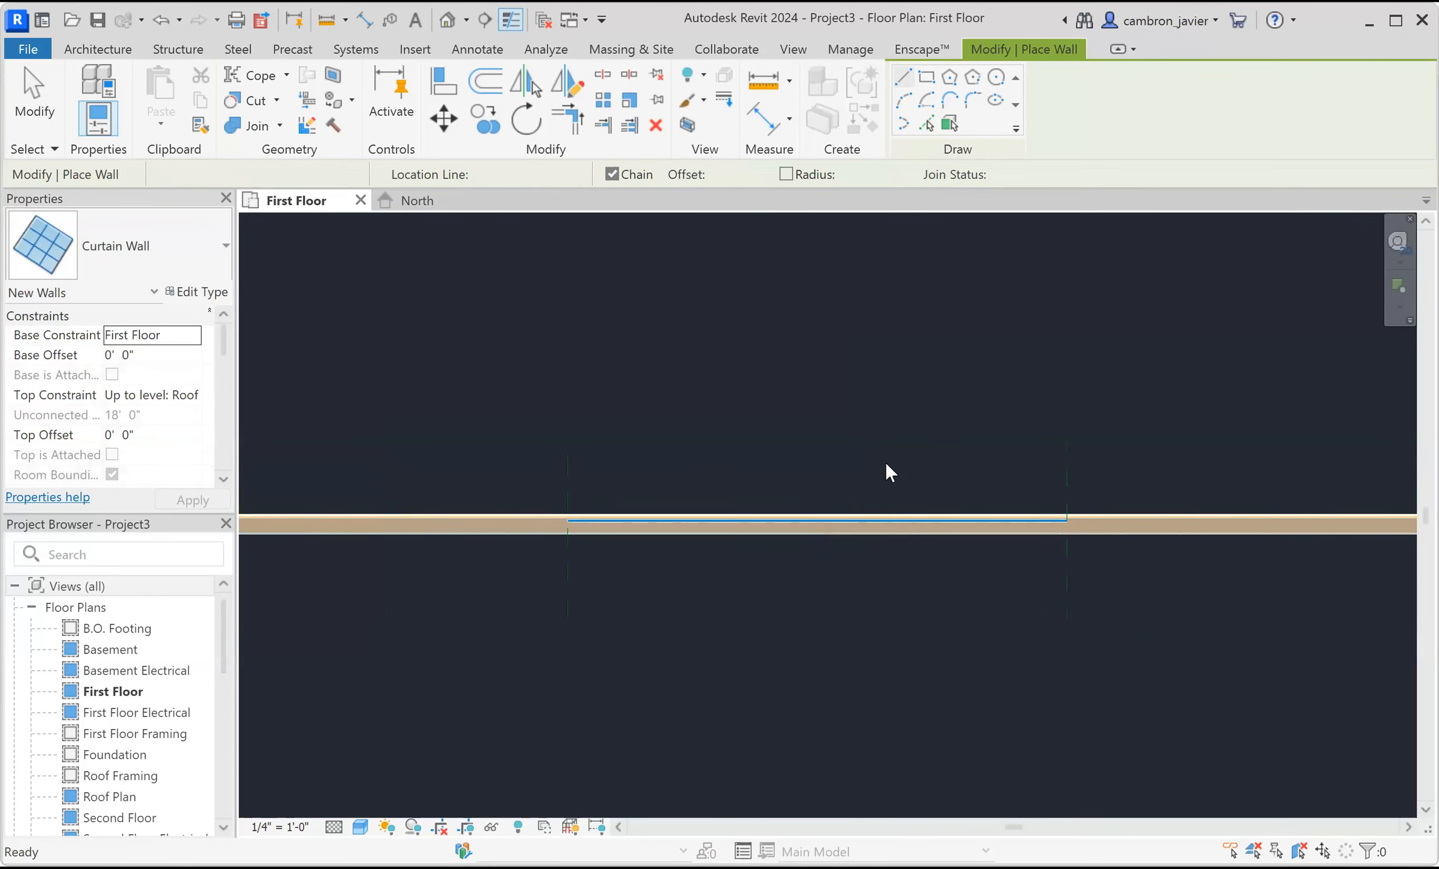
key("Escape")
key("Escape")
Try to cut the siding wall with the curtain wall using Cut Geometry.
scroll(769, 474, "up", 1)
scroll(604, 471, "up", 3)
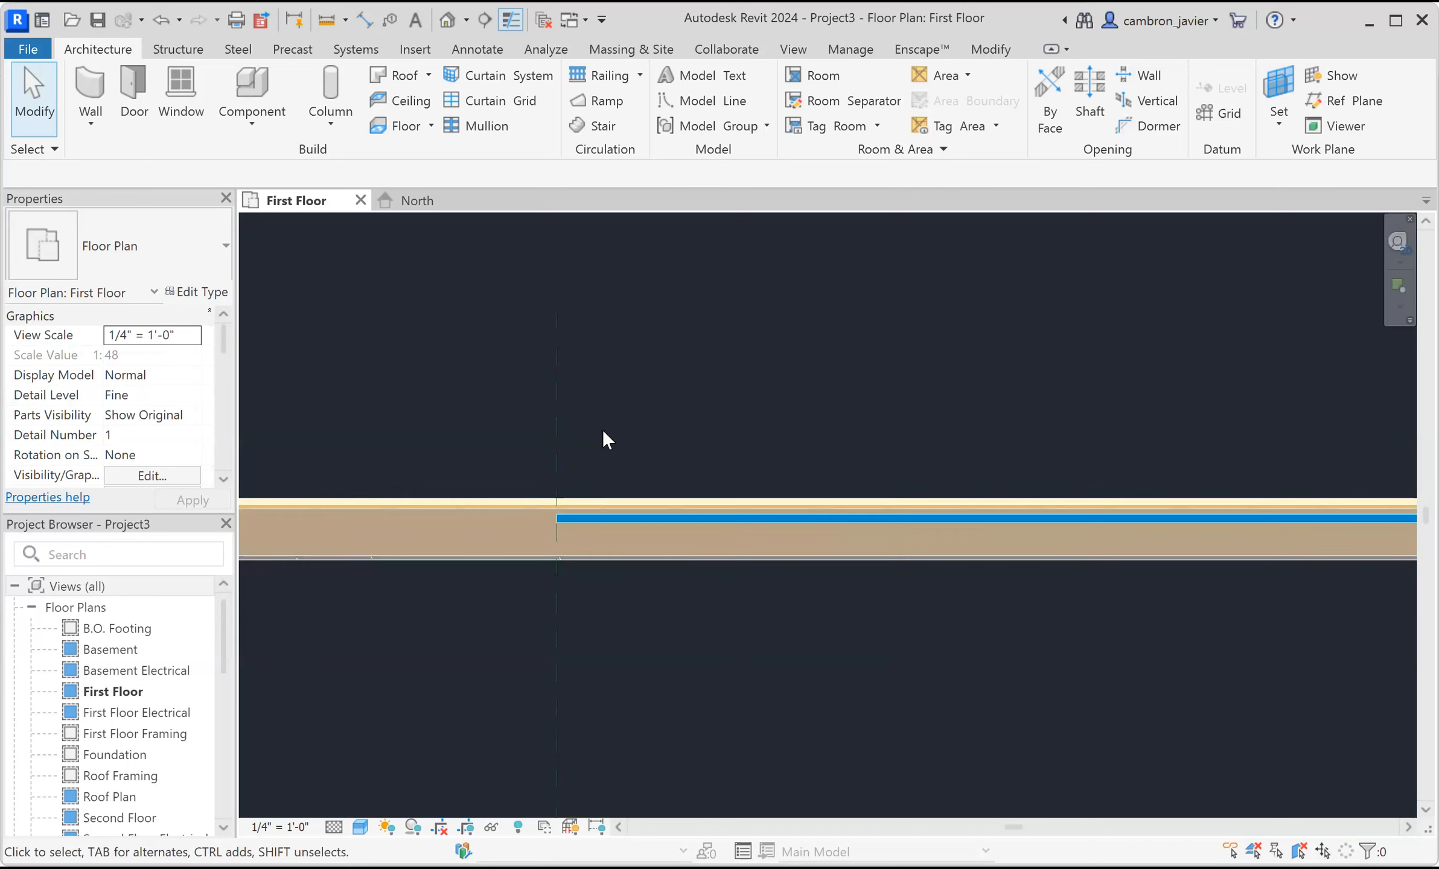
left_click(608, 518)
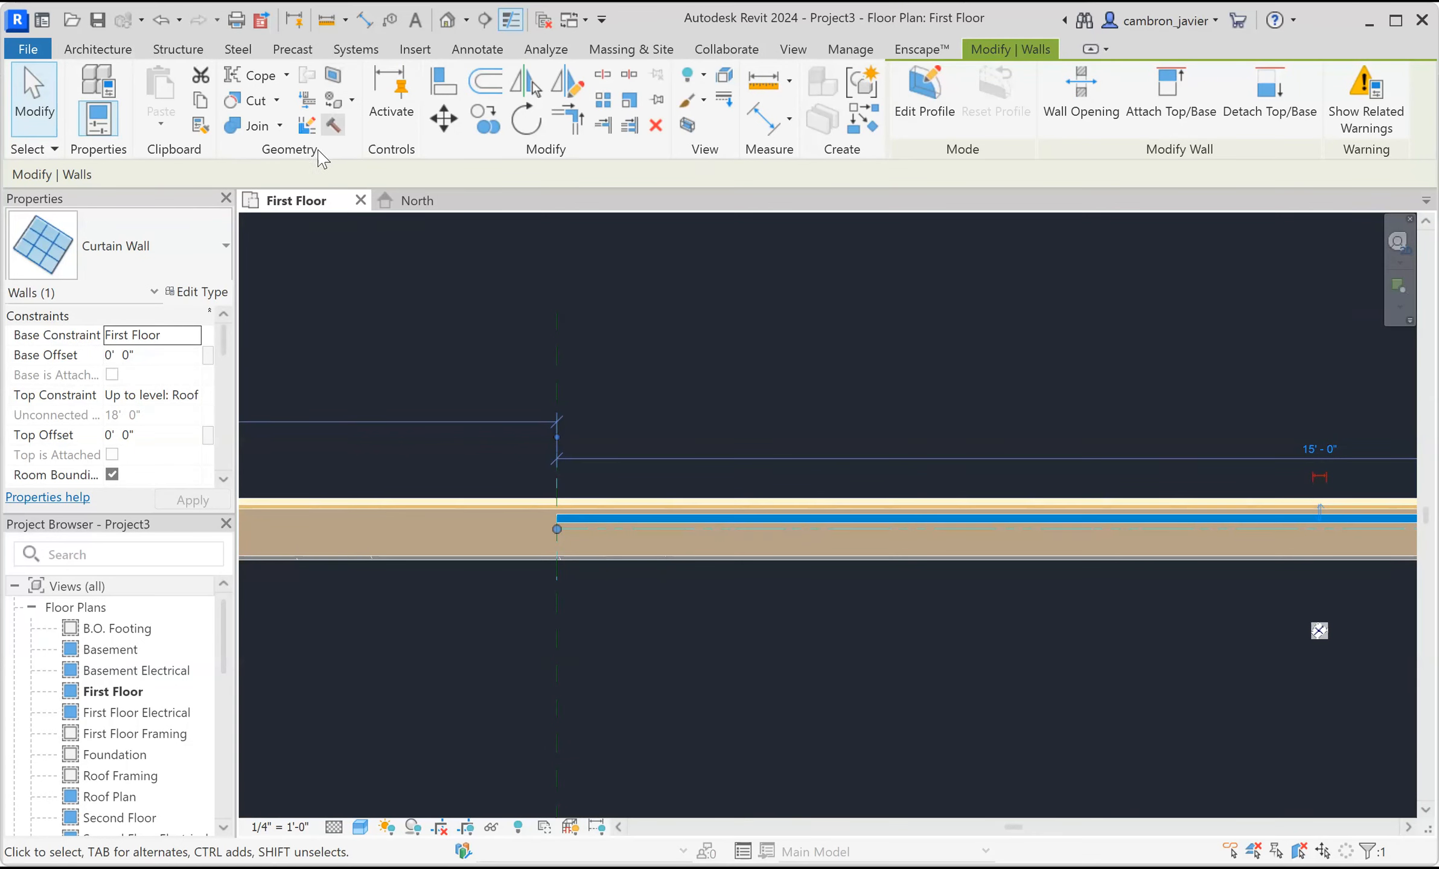
left_click(237, 106)
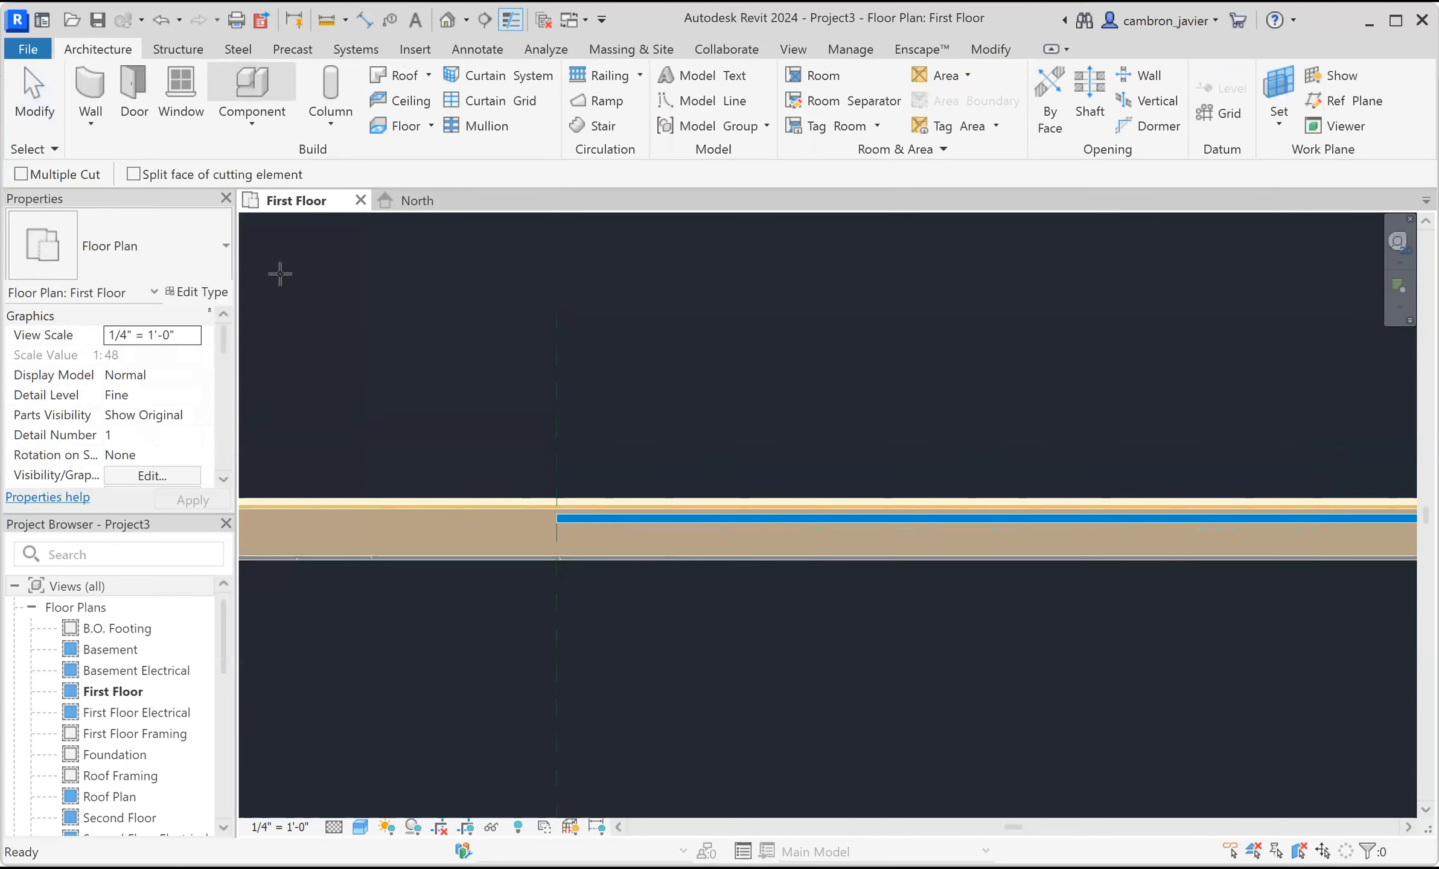
left_click(620, 526)
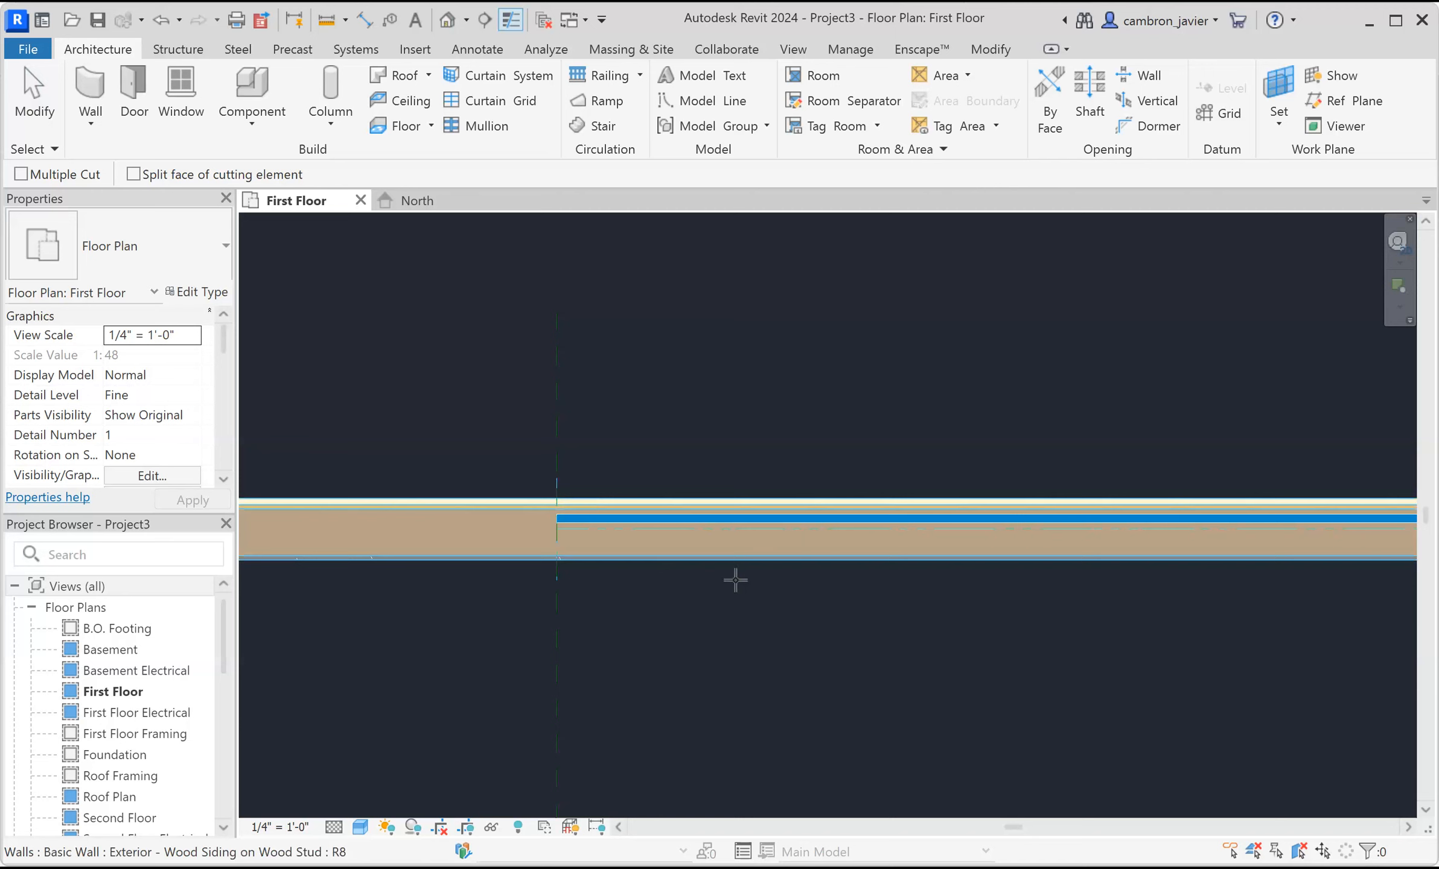
left_click(518, 503)
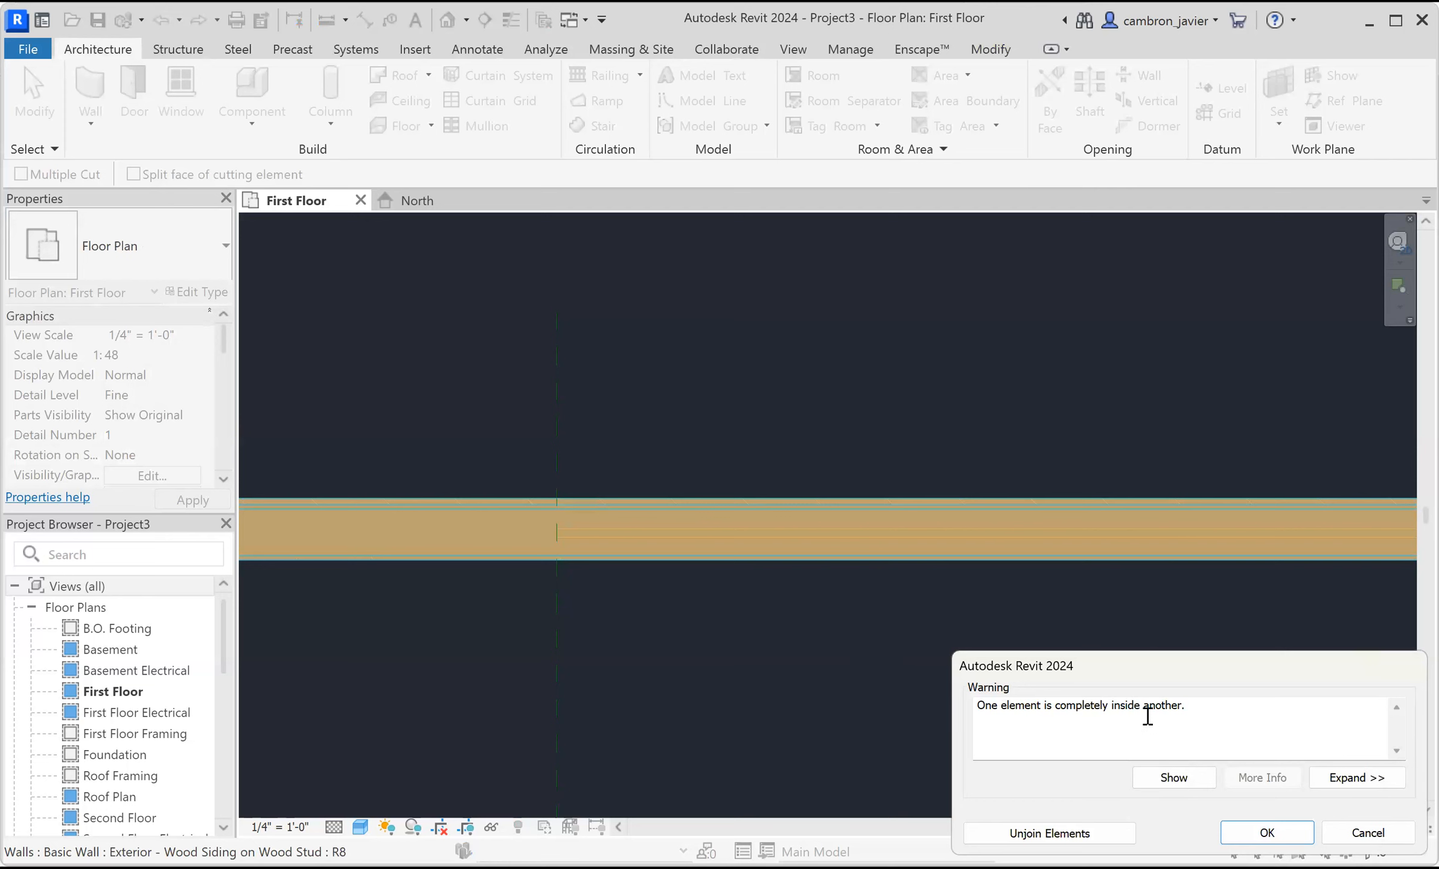
left_click(1268, 835)
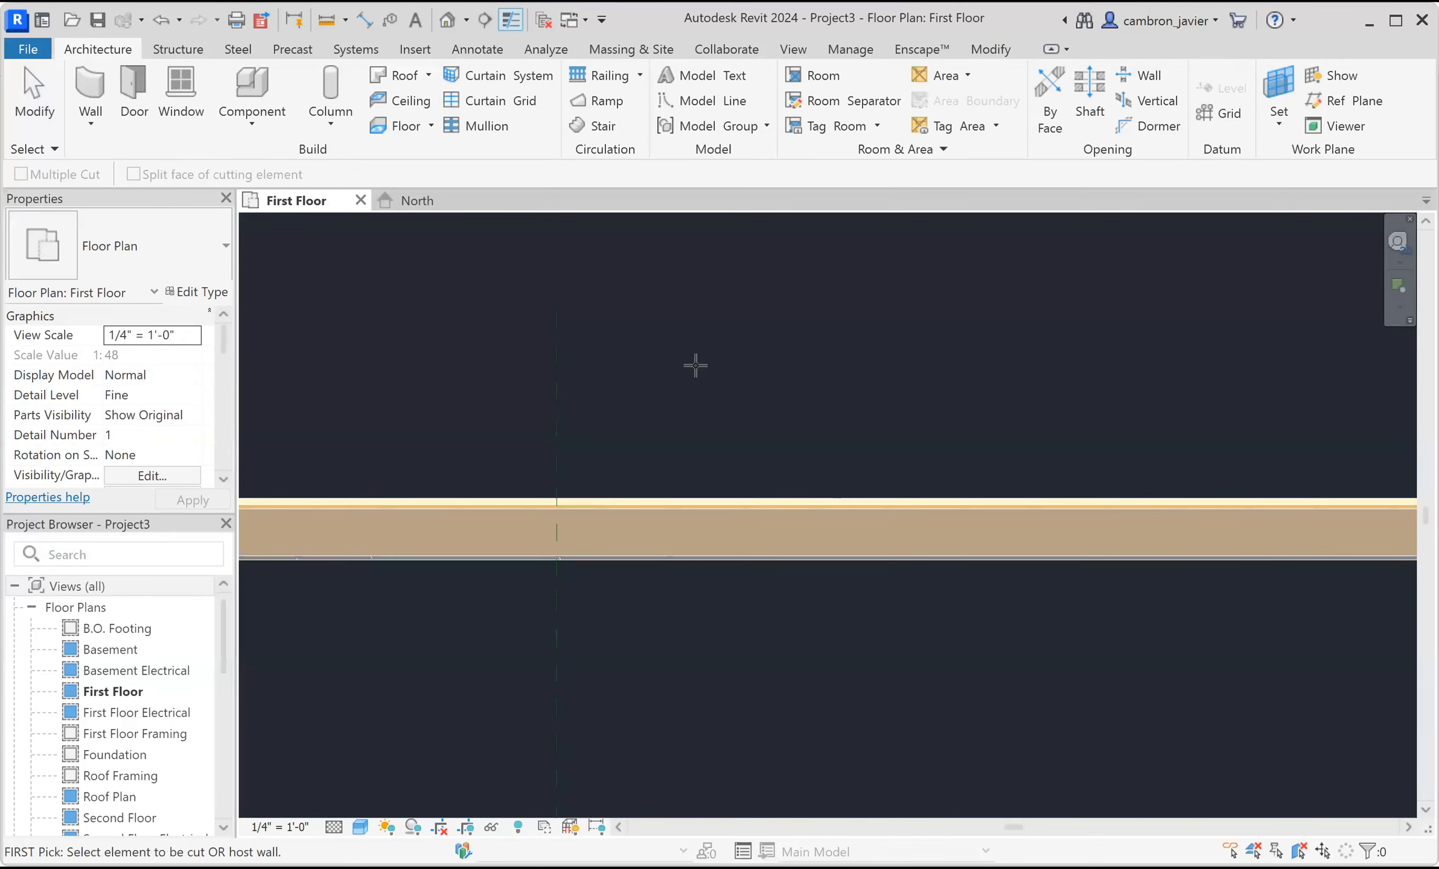
key("Escape")
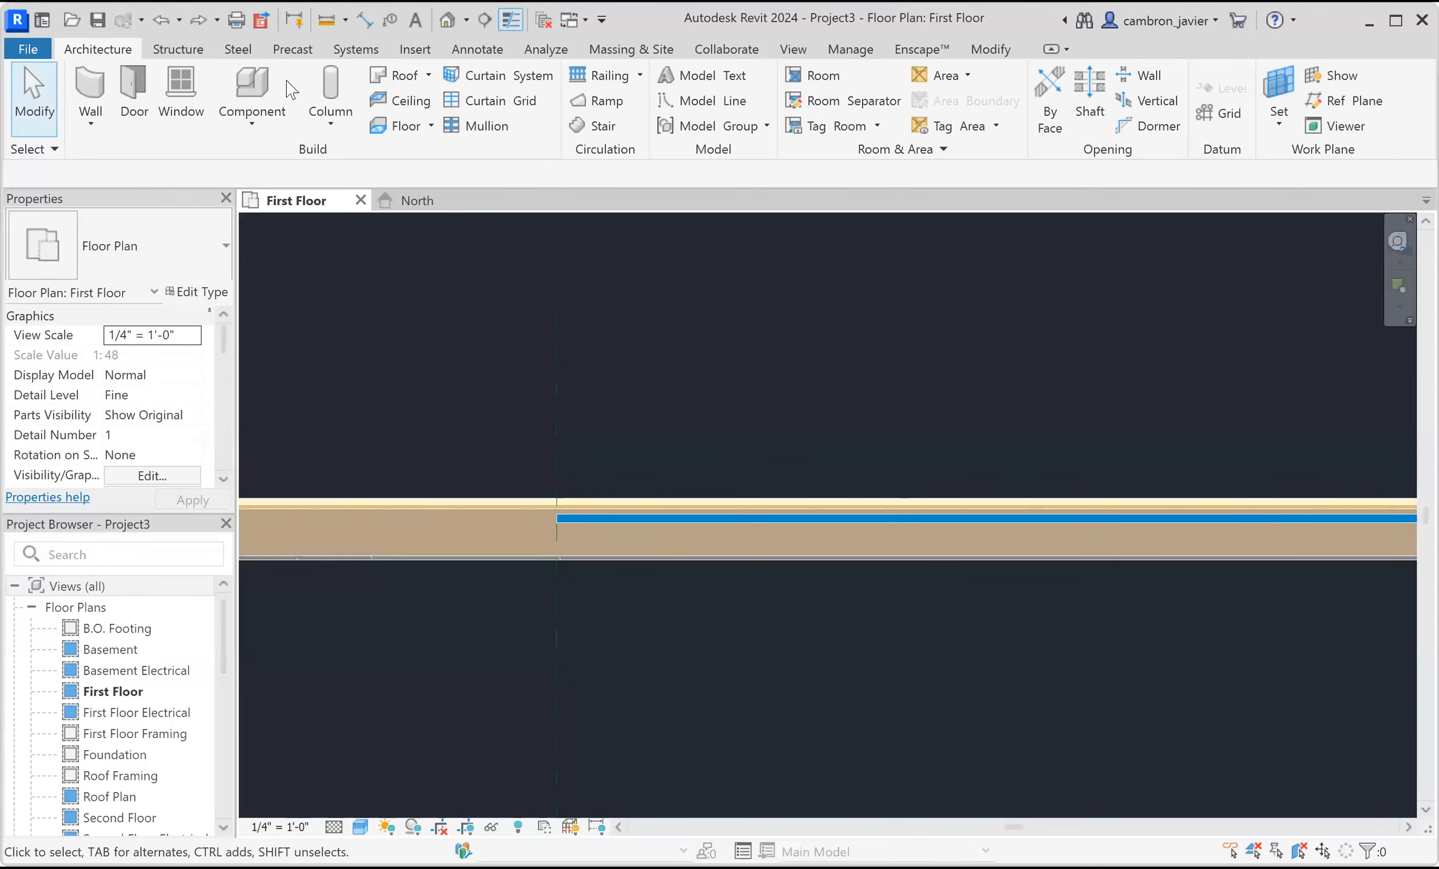
Use Cut Geometry to embed the curtain wall within the wood siding wall.
left_click(585, 516)
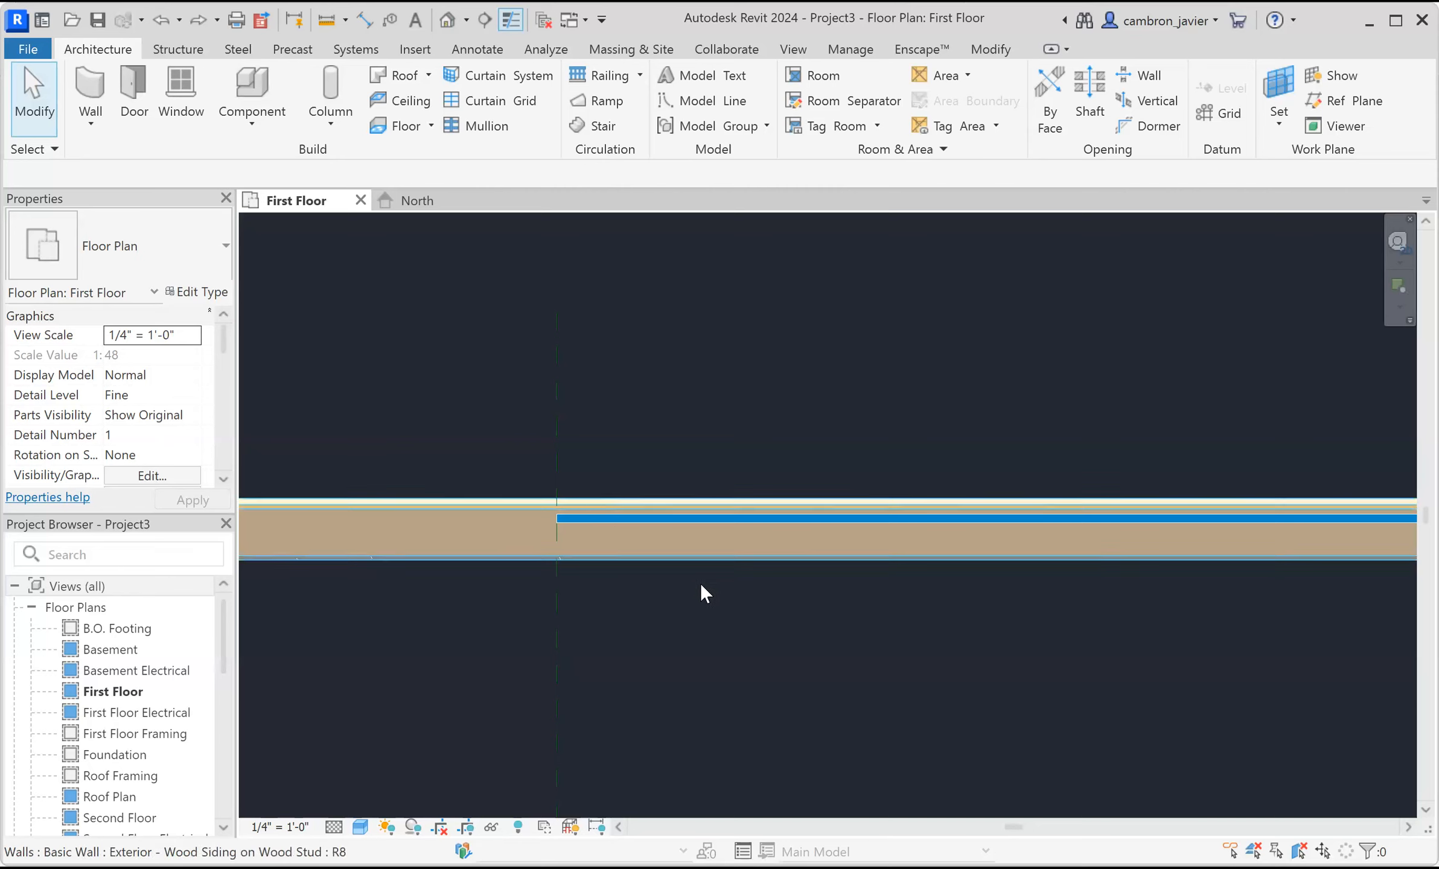
left_click(237, 98)
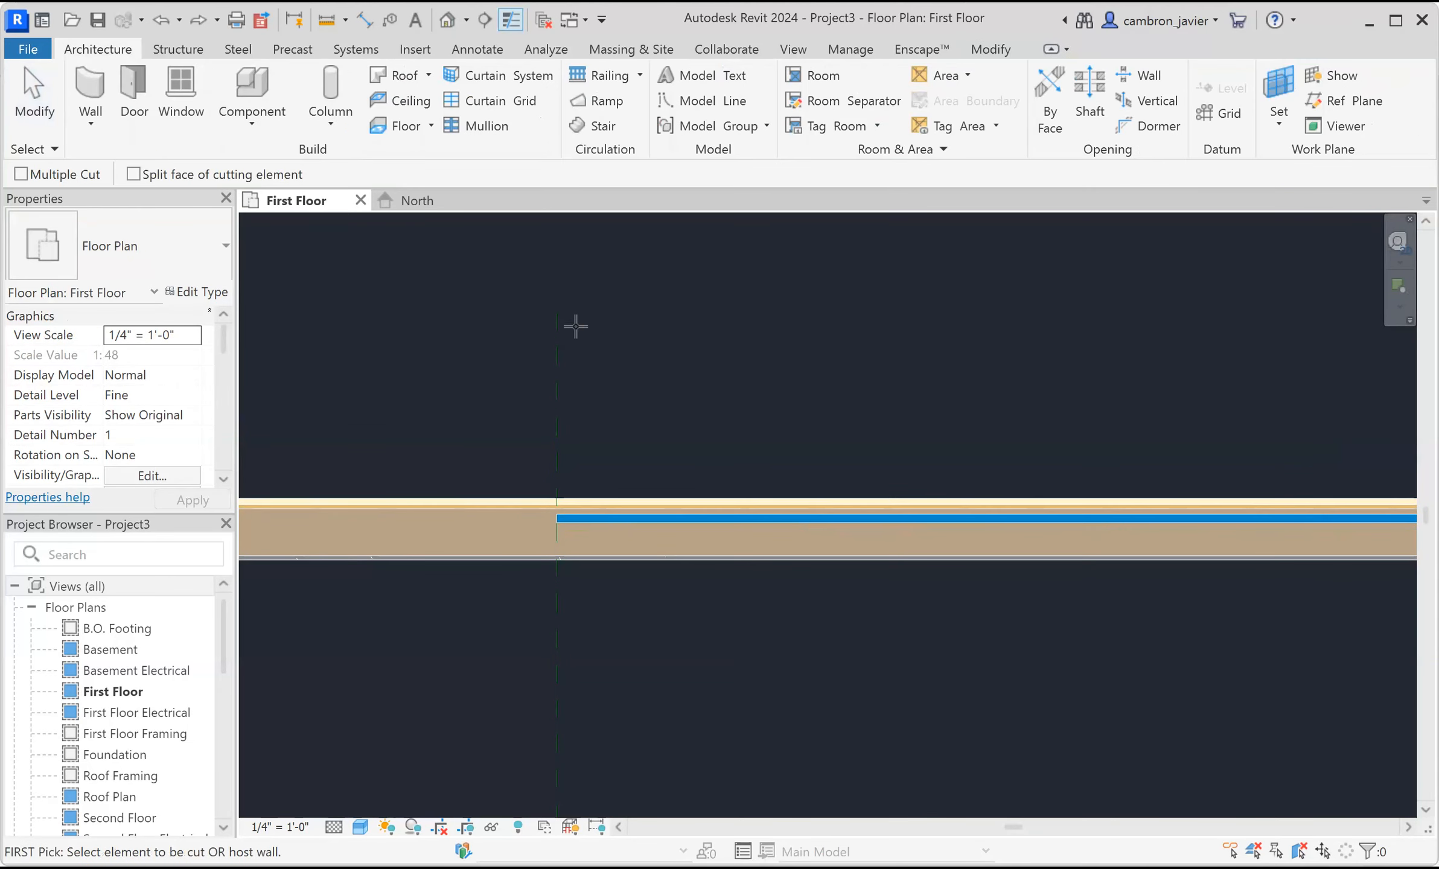
left_click(485, 503)
left_click(672, 514)
scroll(787, 449, "down", 5)
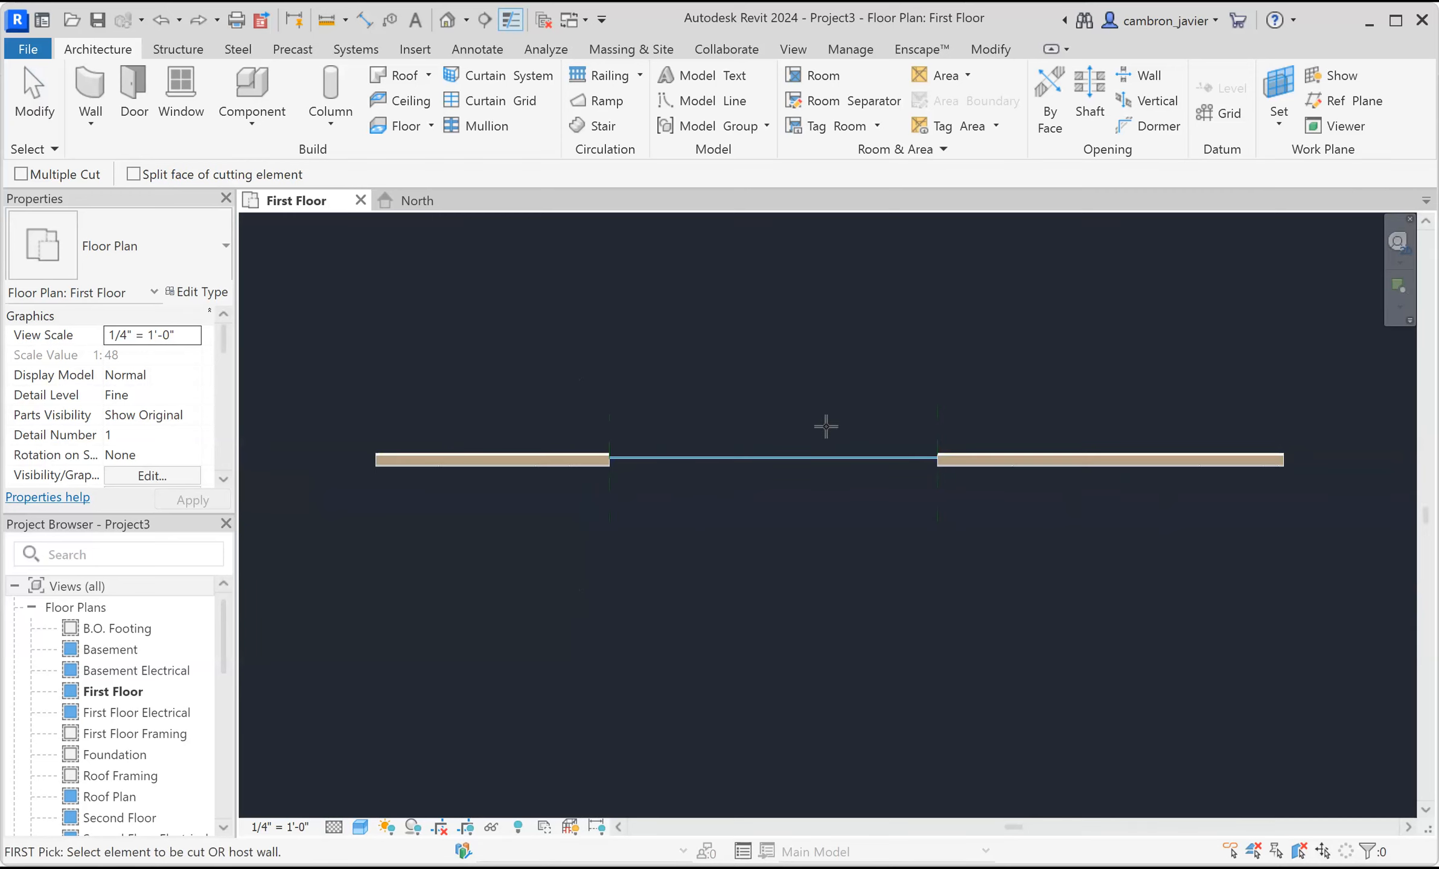
key("Escape")
Open the North elevation to inspect the embedded curtain wall.
scroll(887, 394, "up", 1)
left_click_drag(1020, 399, 570, 431)
left_click(571, 430)
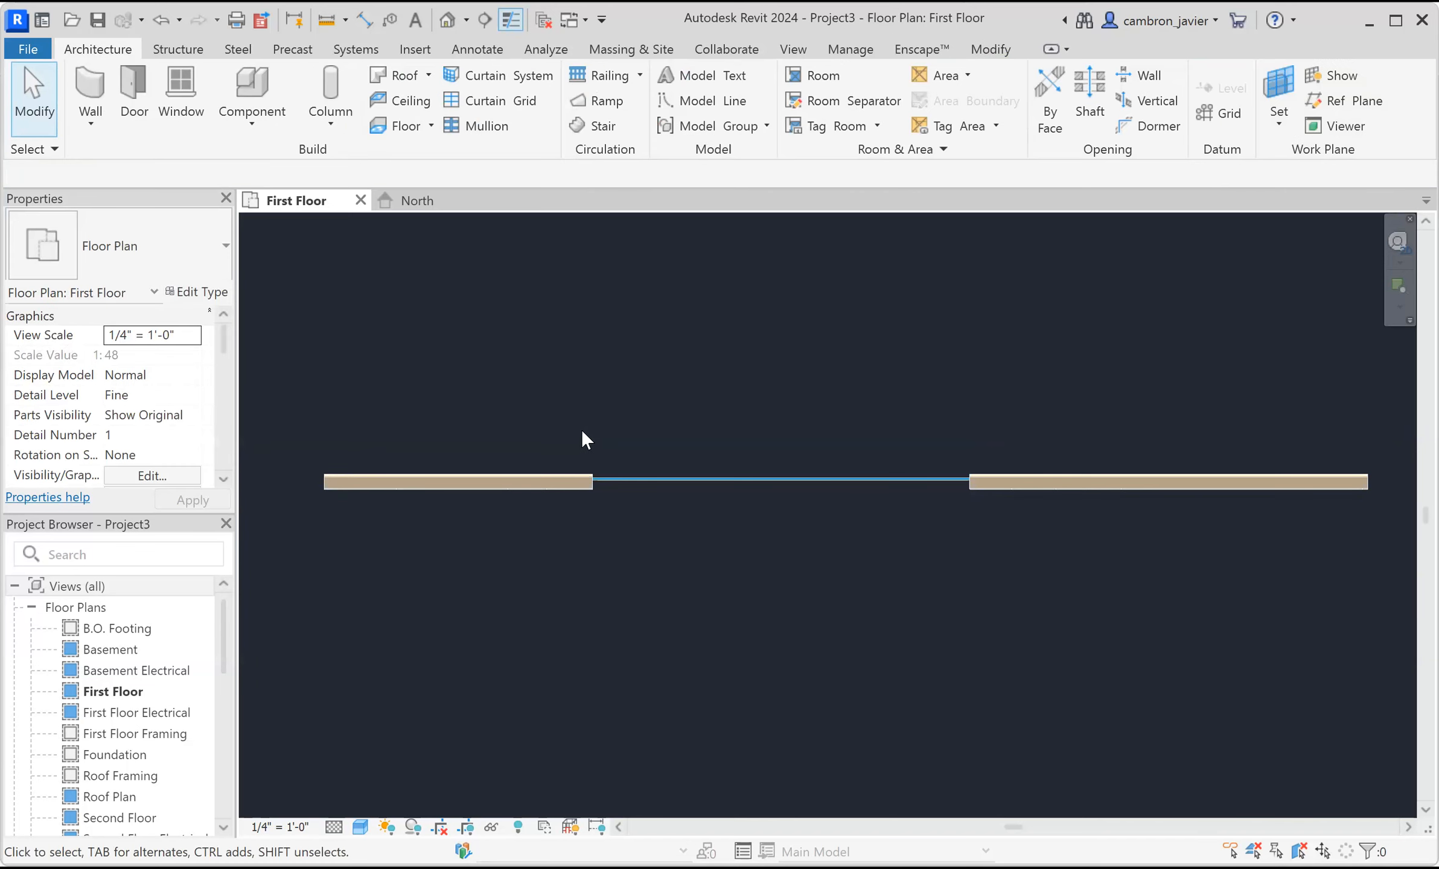
scroll(664, 483, "up", 2)
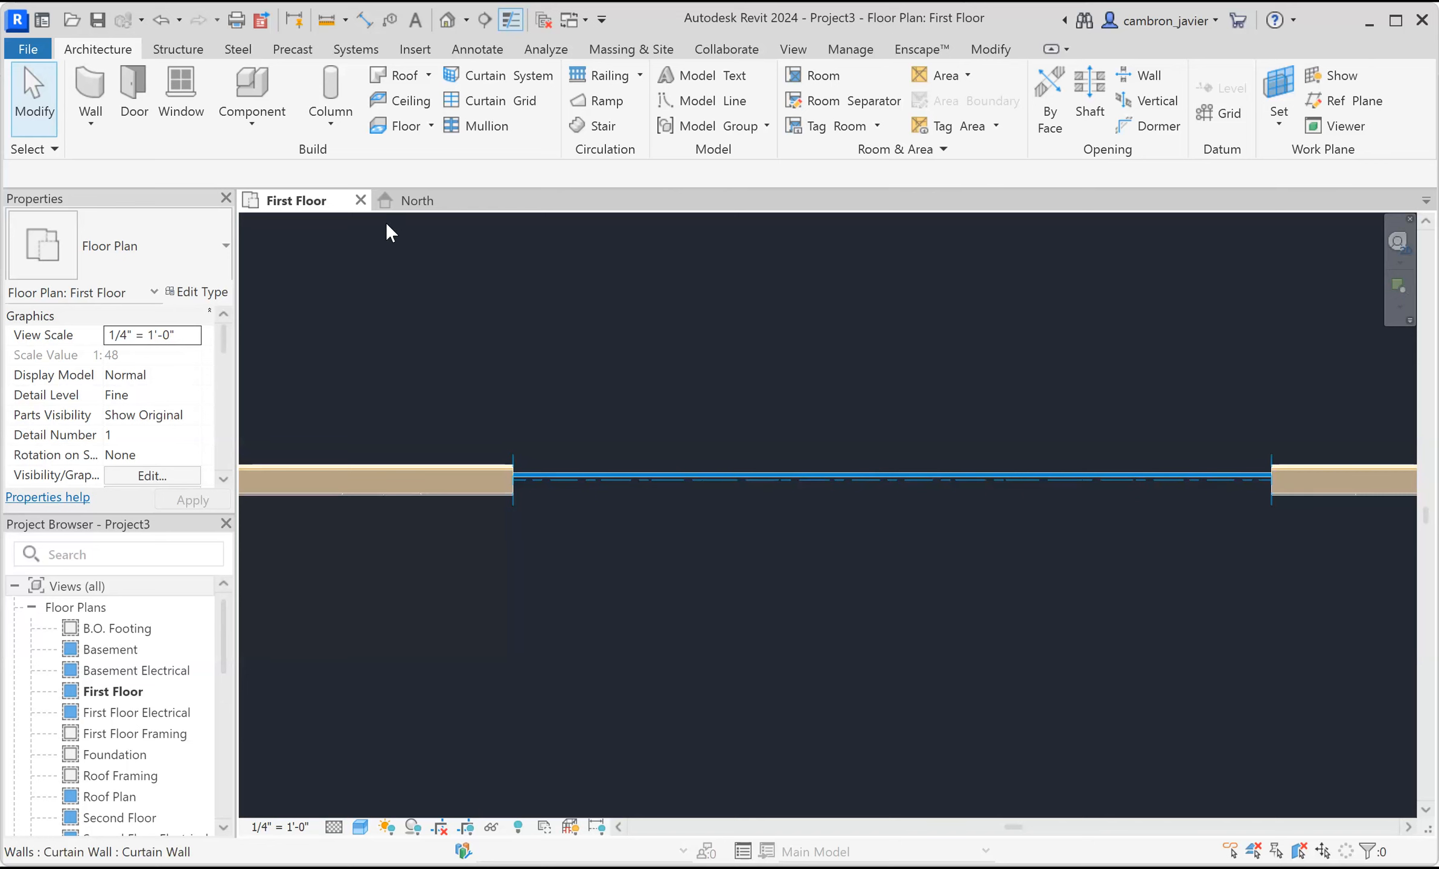
left_click(416, 201)
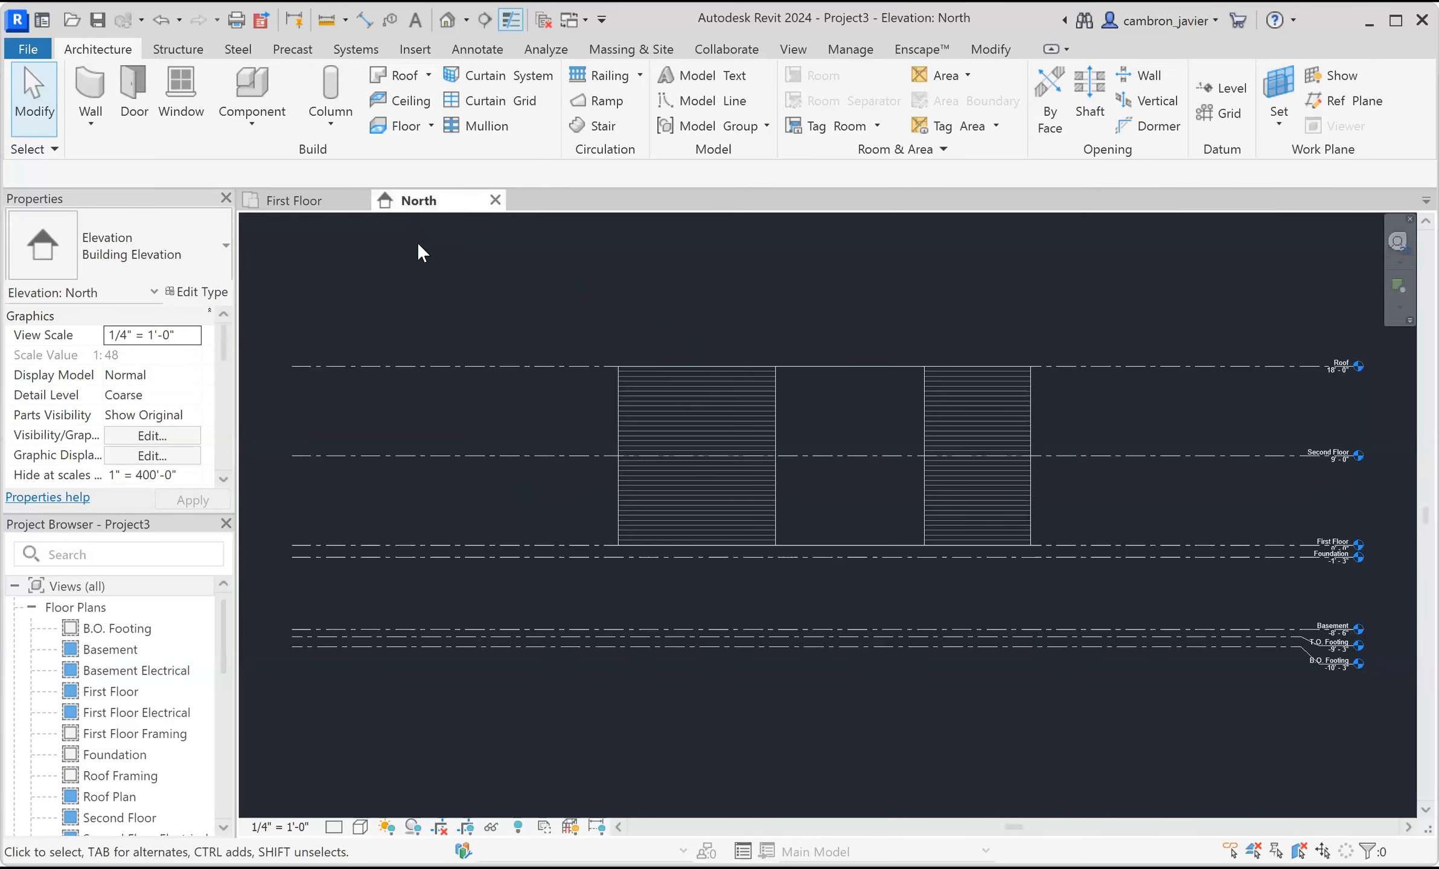
Open the default 3D view in Shaded visual style and Fine detail level to inspect the curtain wall opening.
left_click(447, 21)
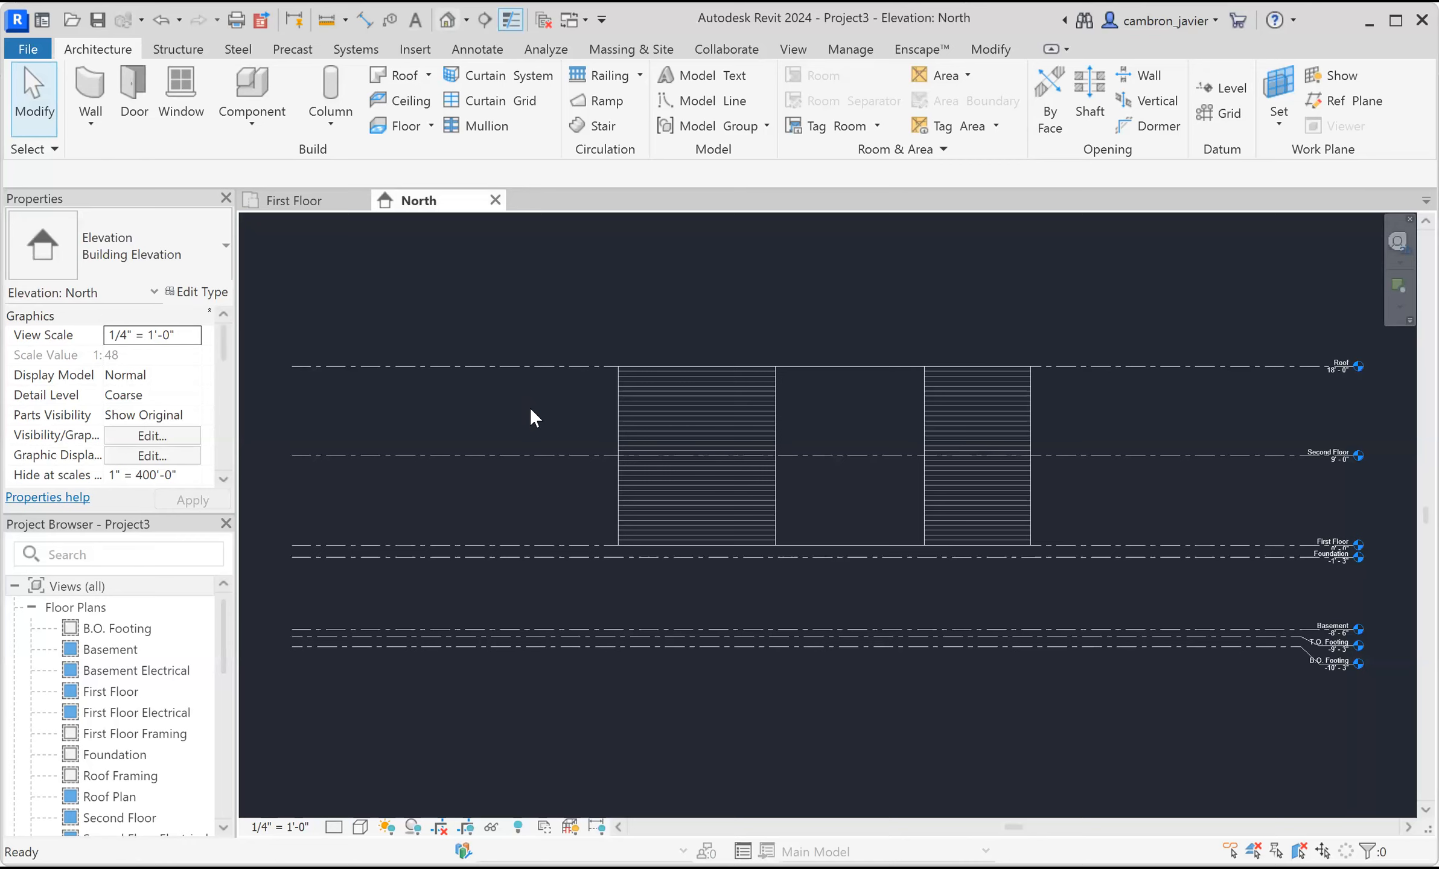
middle_click_drag(888, 440, 380, 836, "shift")
left_click(361, 828)
left_click(402, 742)
scroll(924, 457, "up", 5)
left_click(335, 827)
left_click(355, 810)
scroll(738, 397, "up", 3)
middle_click_drag(863, 443, 945, 698, "shift")
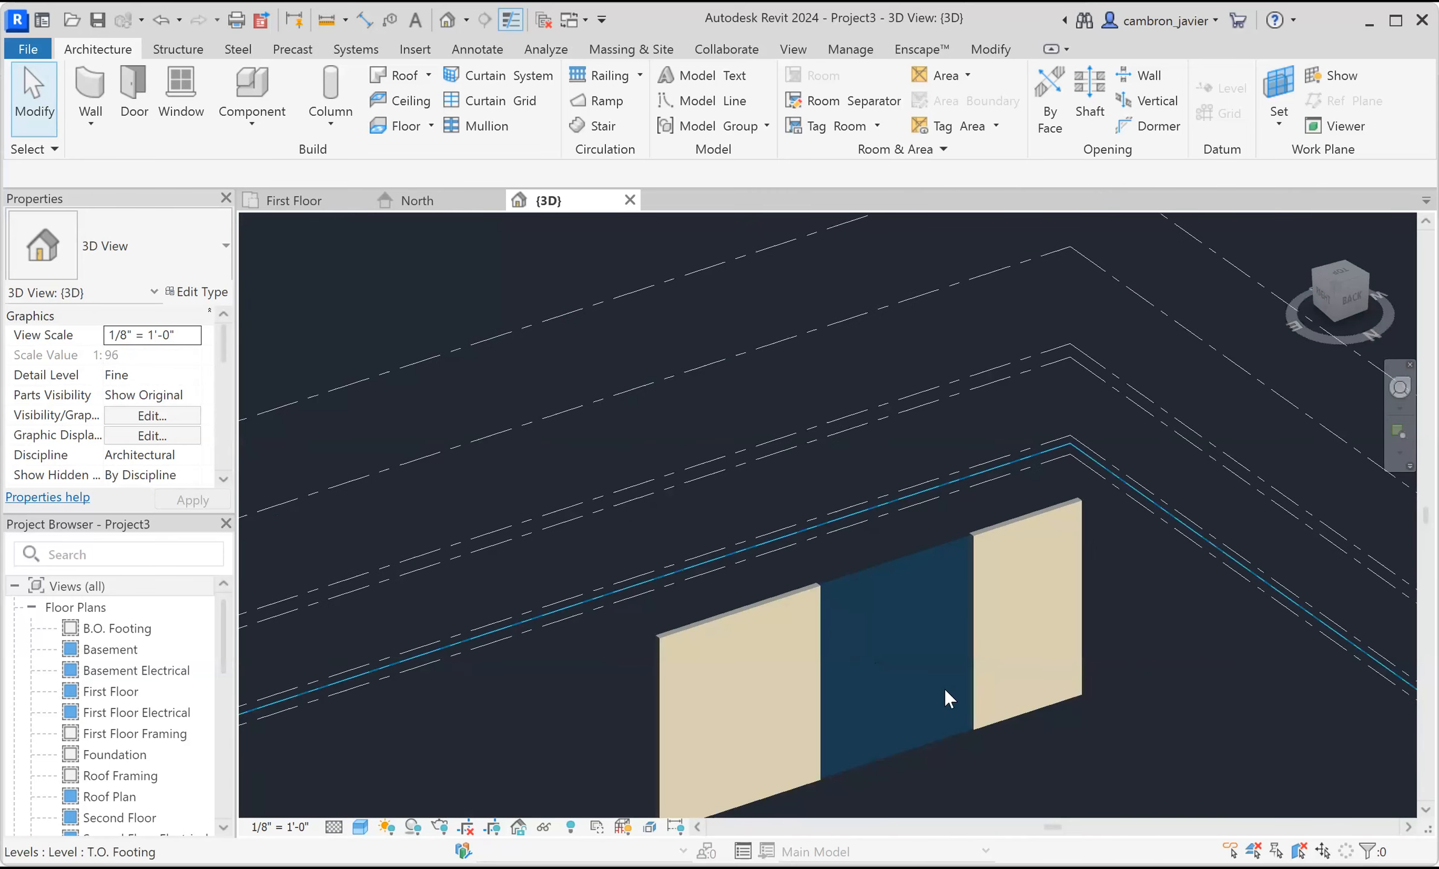
scroll(941, 687, "up", 3)
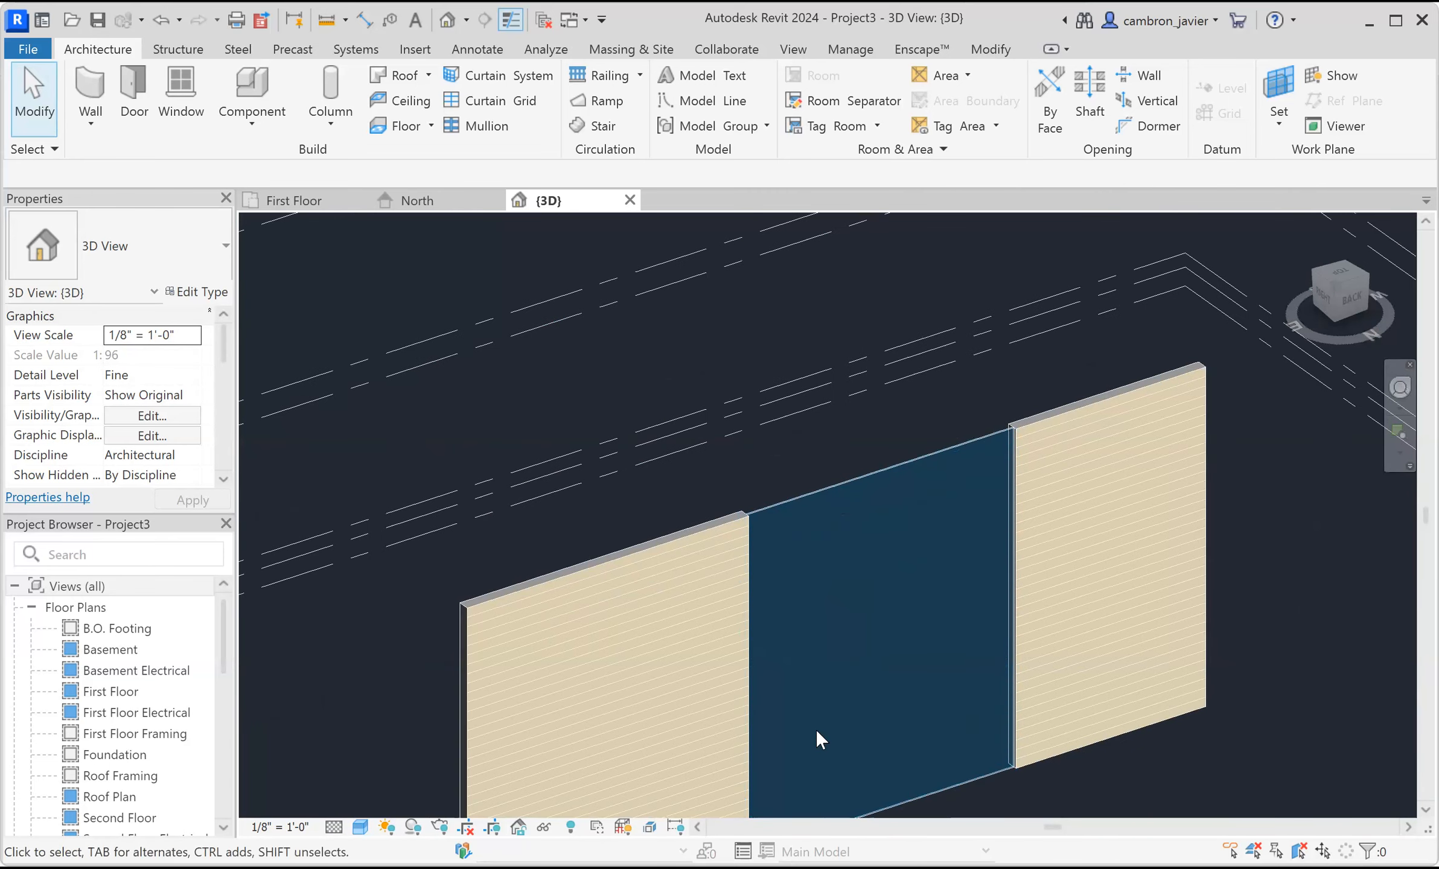
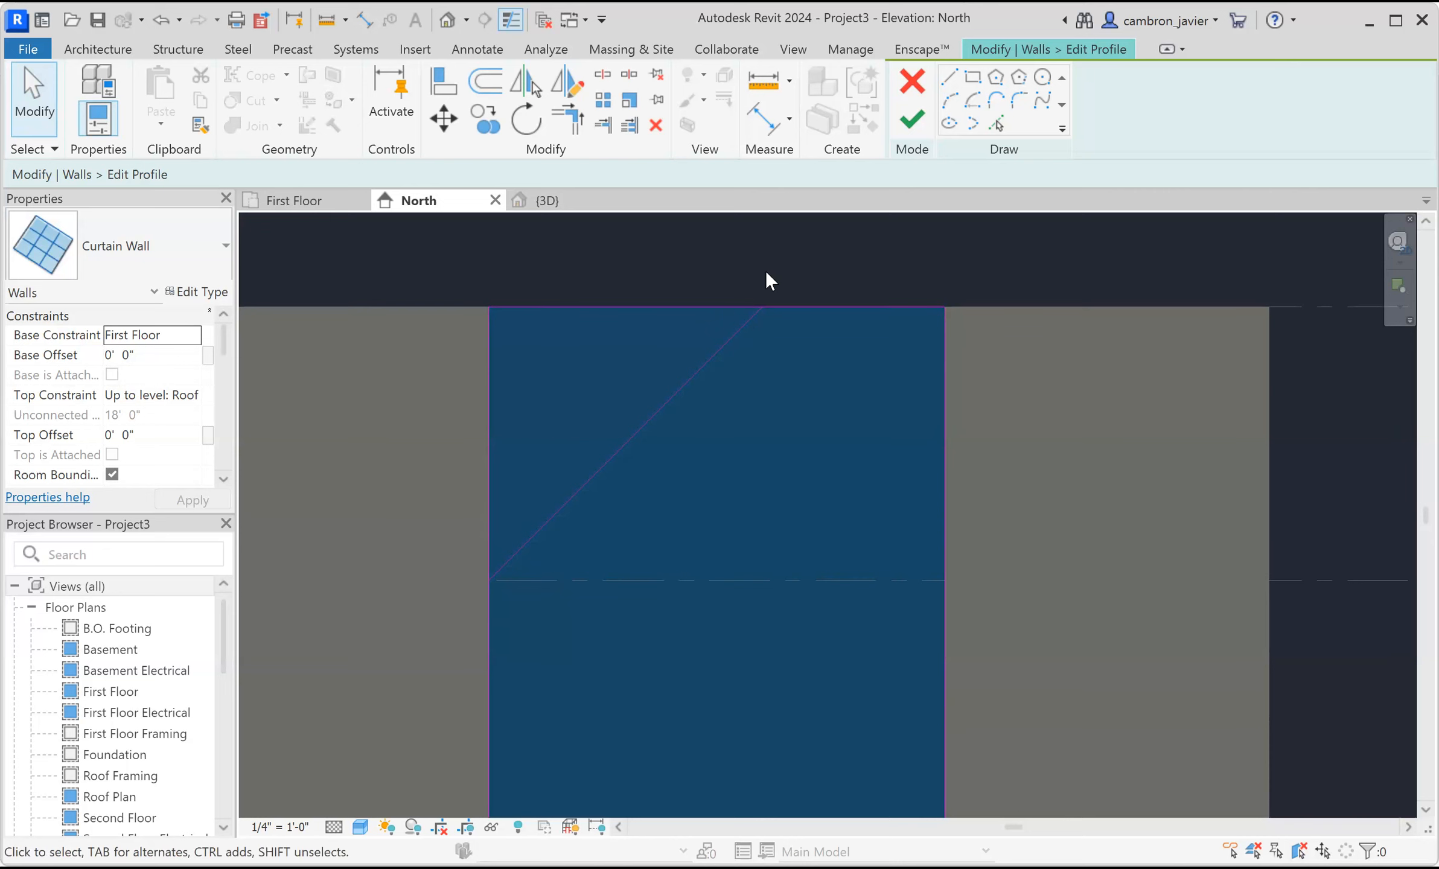
Trim the curtain wall's profile edges to meet the diagonal line, then finish editing the profile.
left_click(577, 123)
left_click(802, 308)
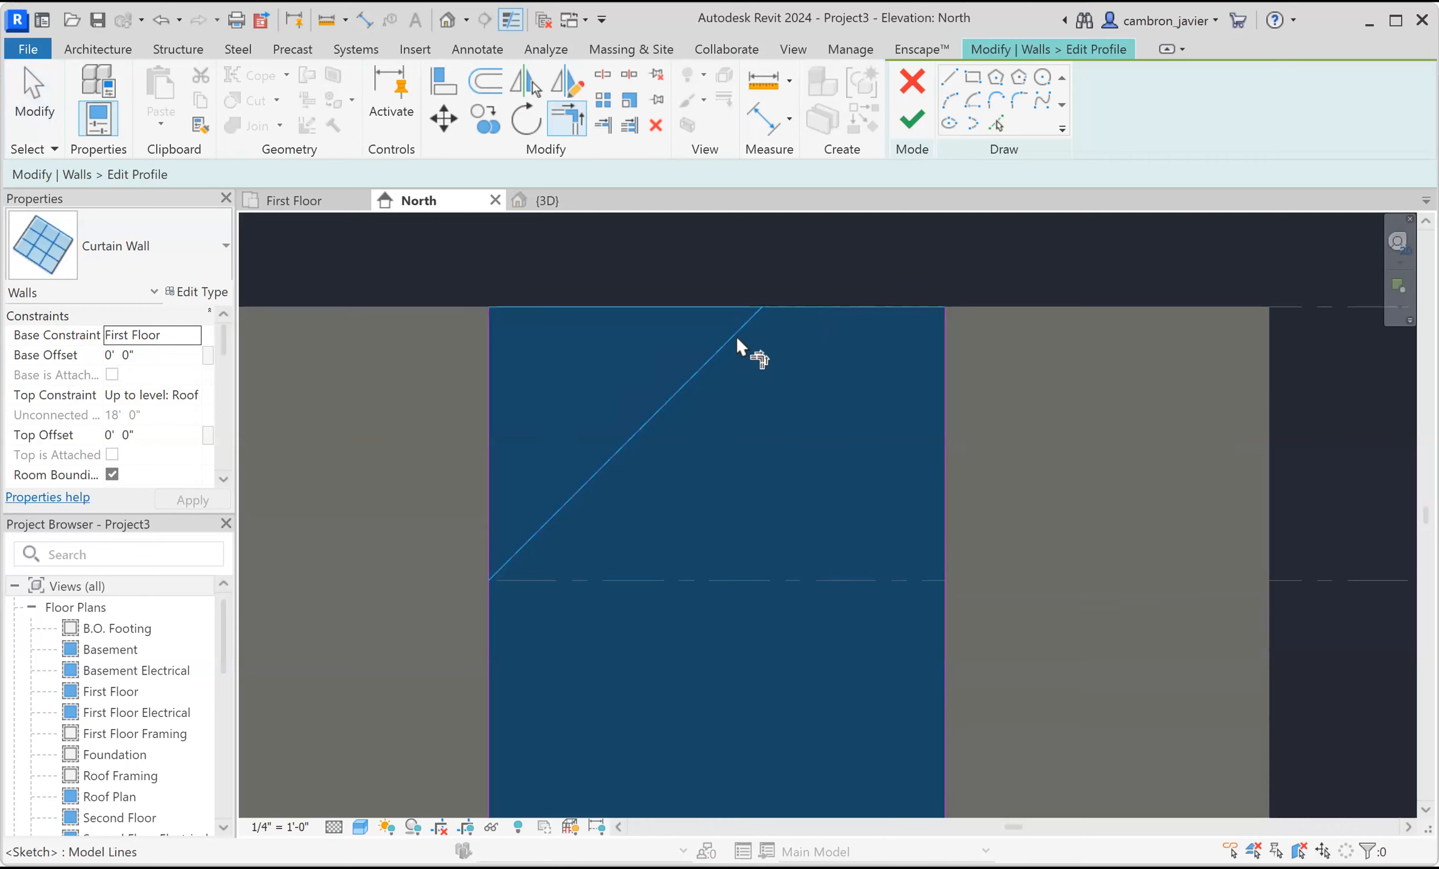
left_click(737, 339)
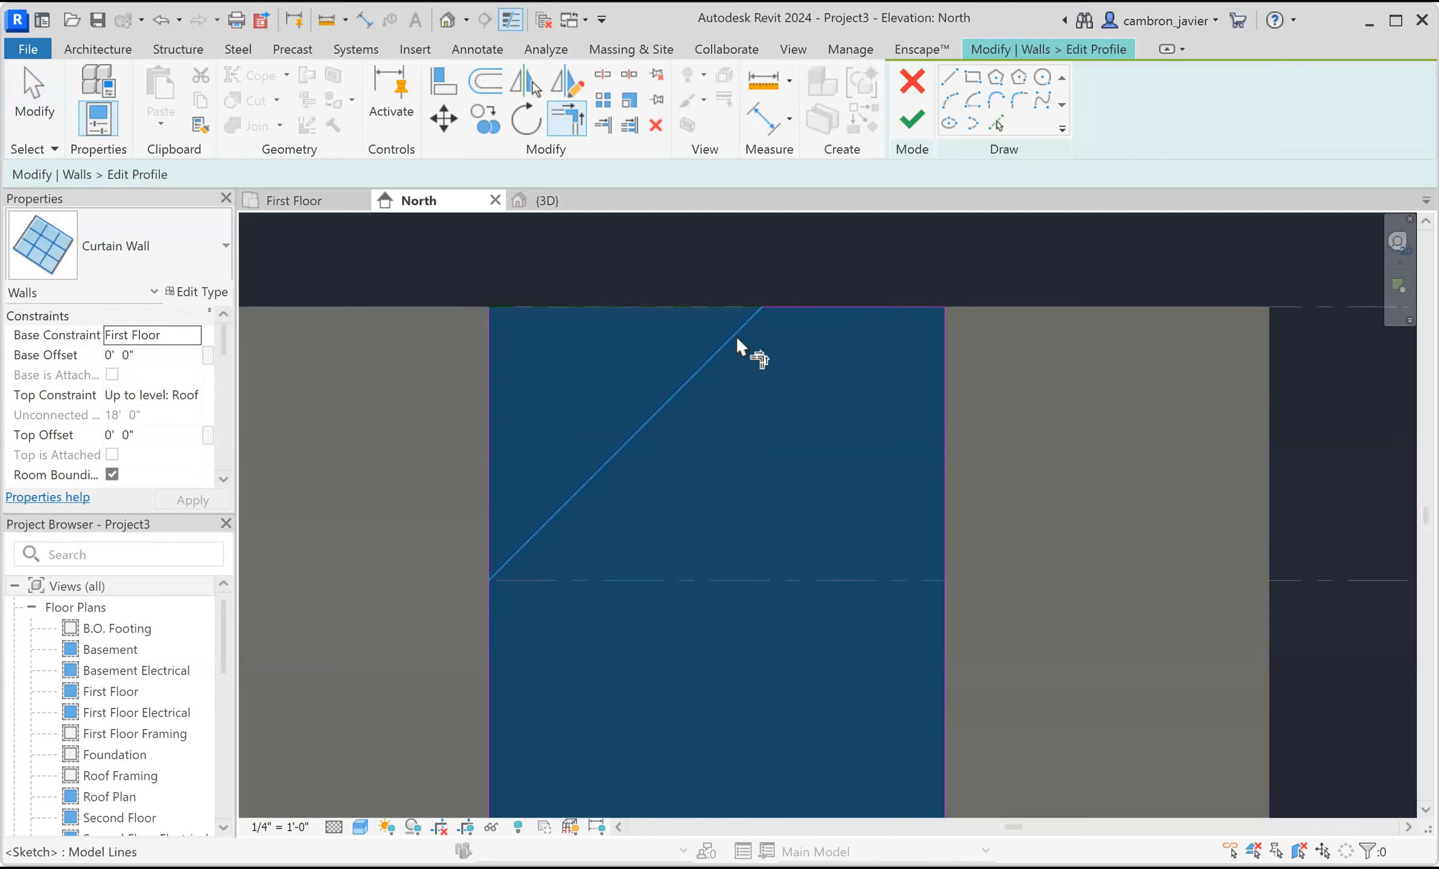
left_click(552, 516)
left_click(493, 643)
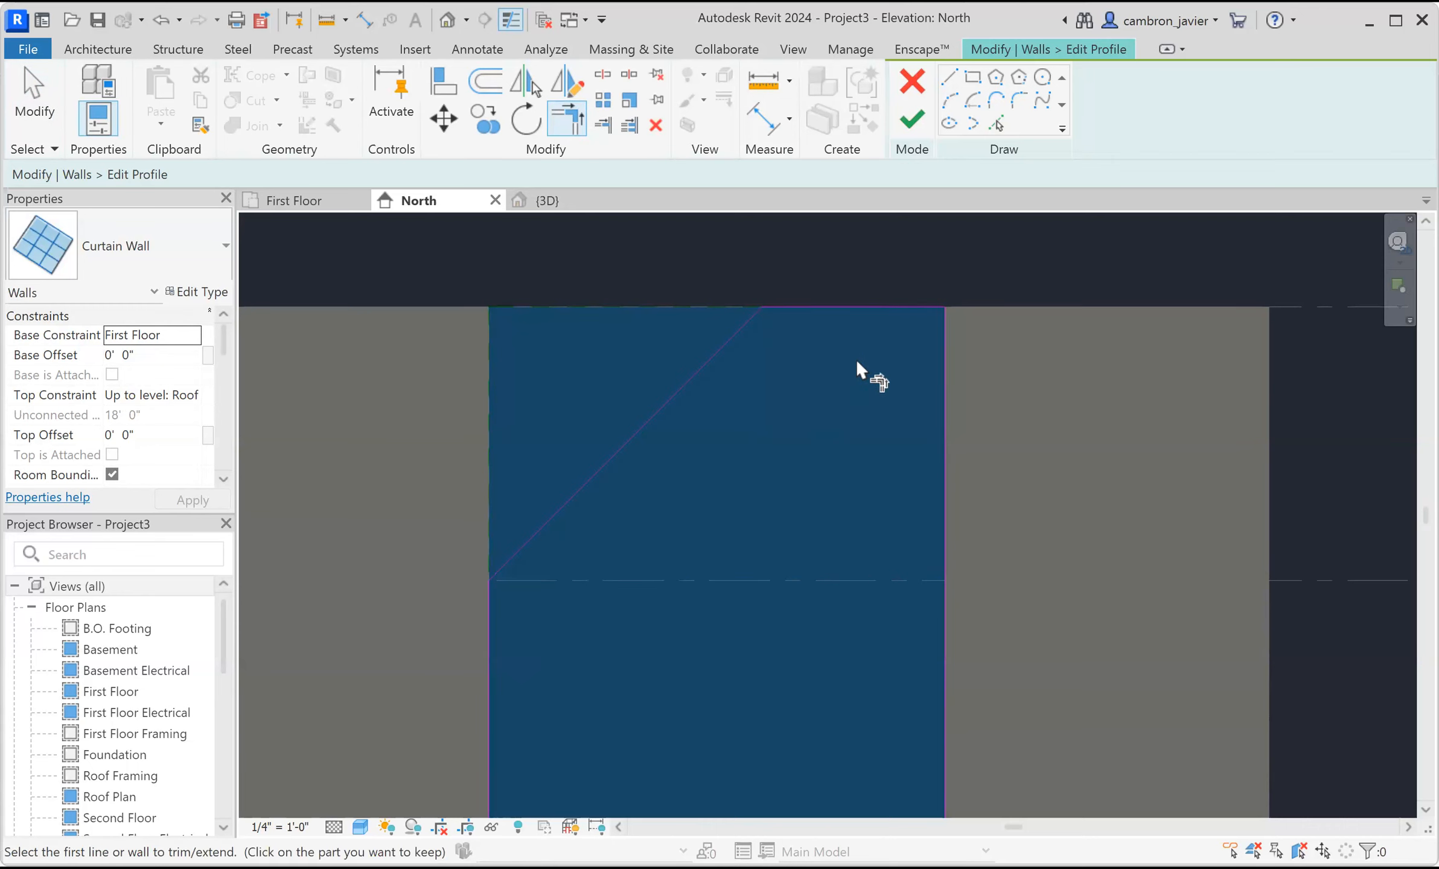
scroll(857, 366, "down", 2)
key("Escape")
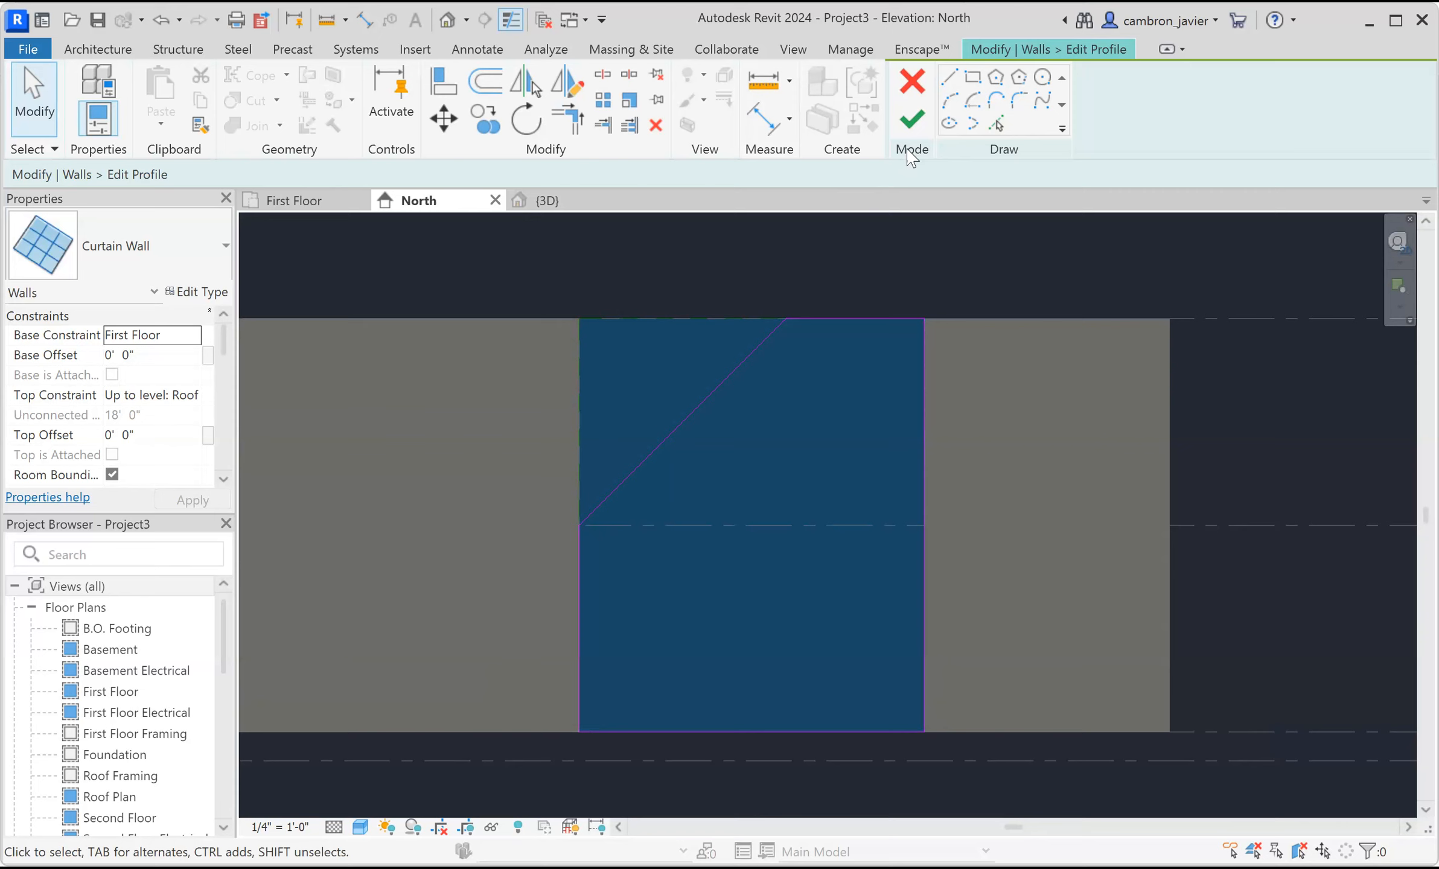
left_click(913, 121)
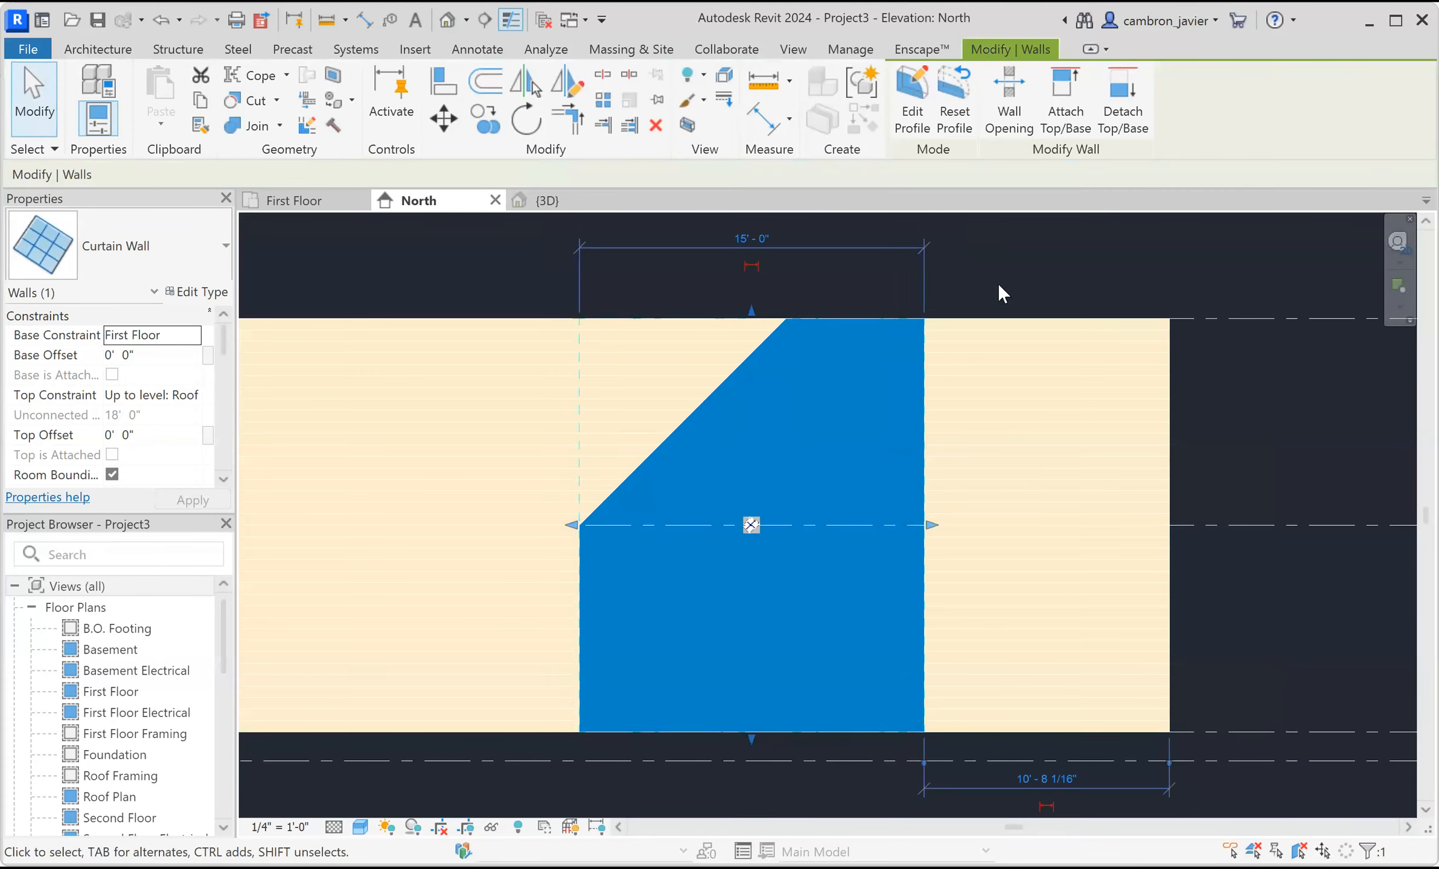
Start Curtain Grid and place two vertical grid lines on the curtain wall near its sloped top.
left_click(722, 299)
scroll(723, 311, "down", 2)
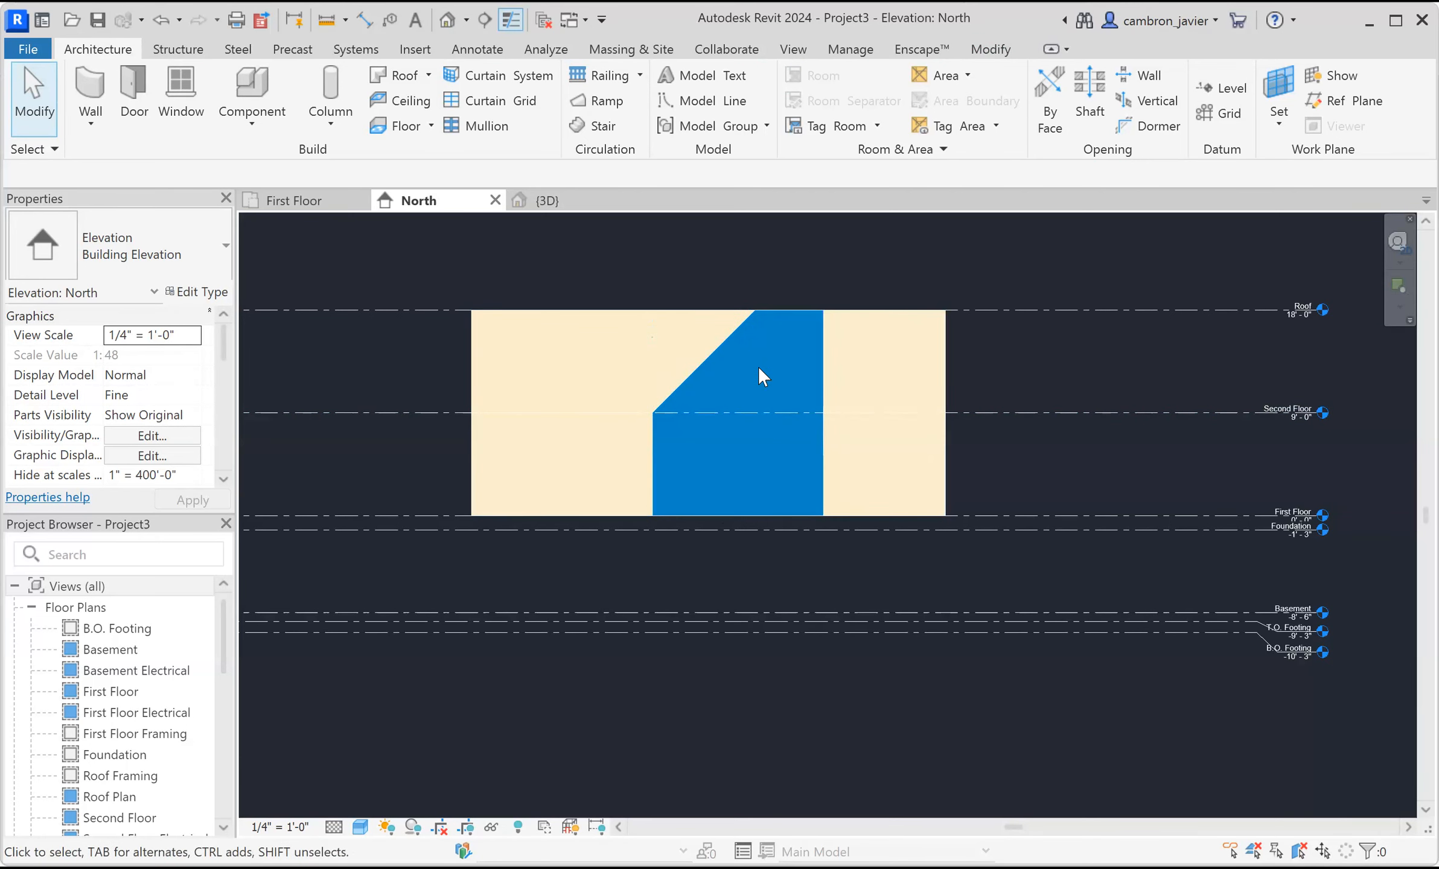
scroll(758, 367, "up", 2)
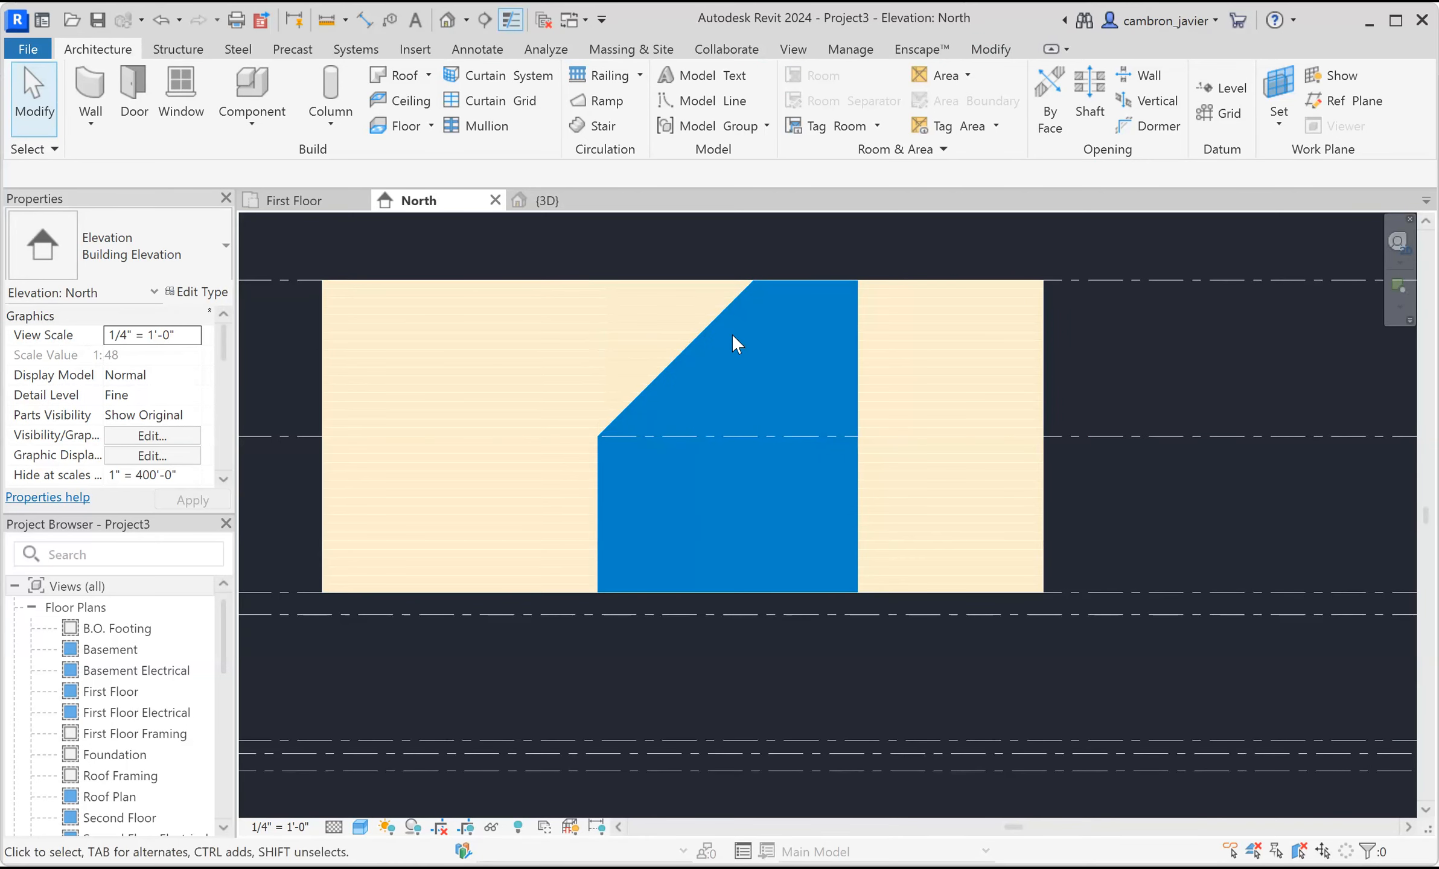
scroll(761, 407, "up", 1)
scroll(788, 337, "down", 1)
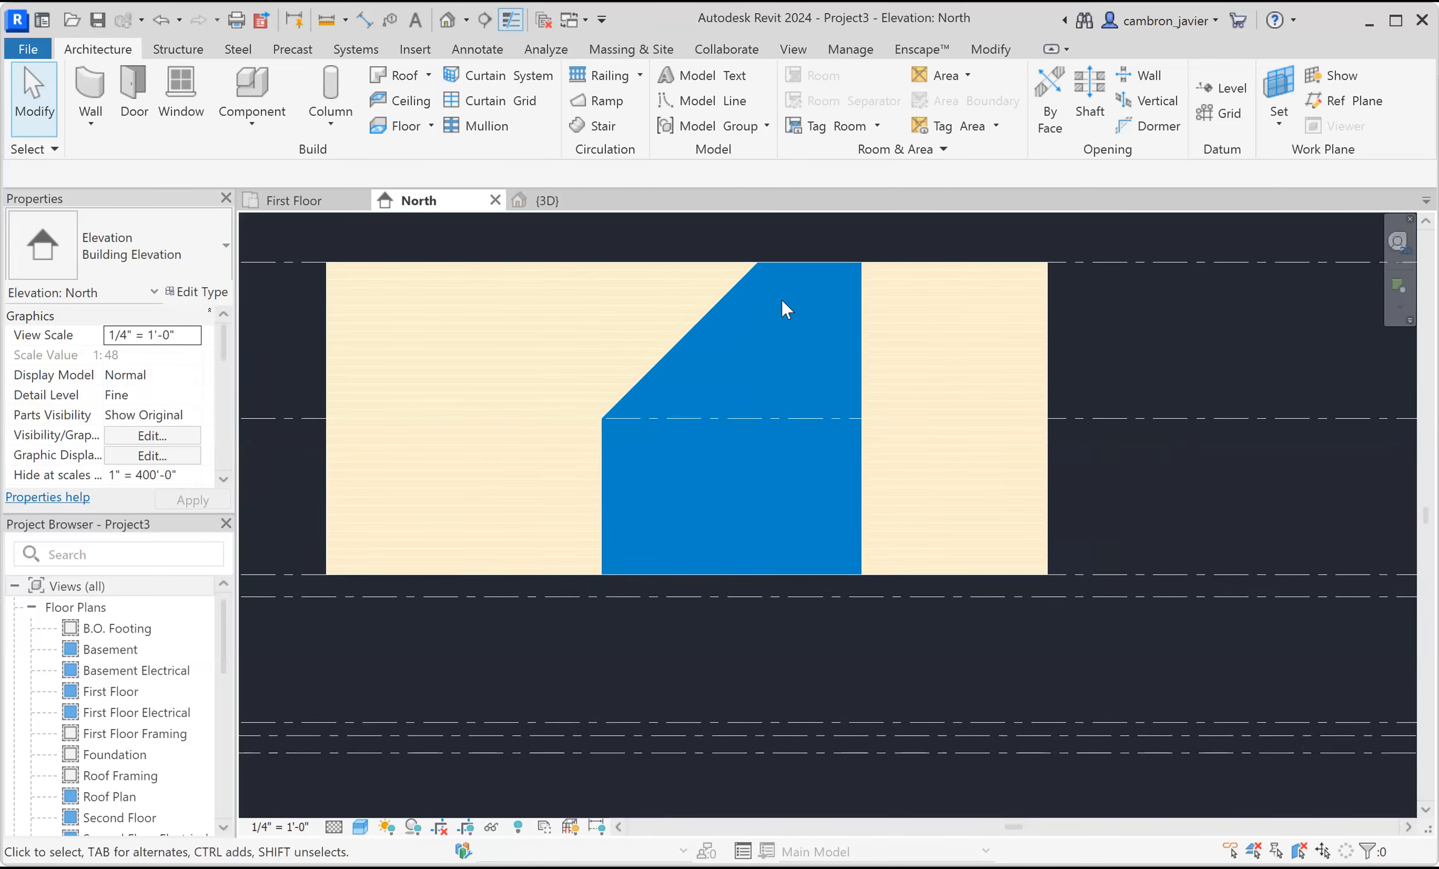
scroll(781, 299, "up", 1)
middle_click_drag(772, 274, 749, 328)
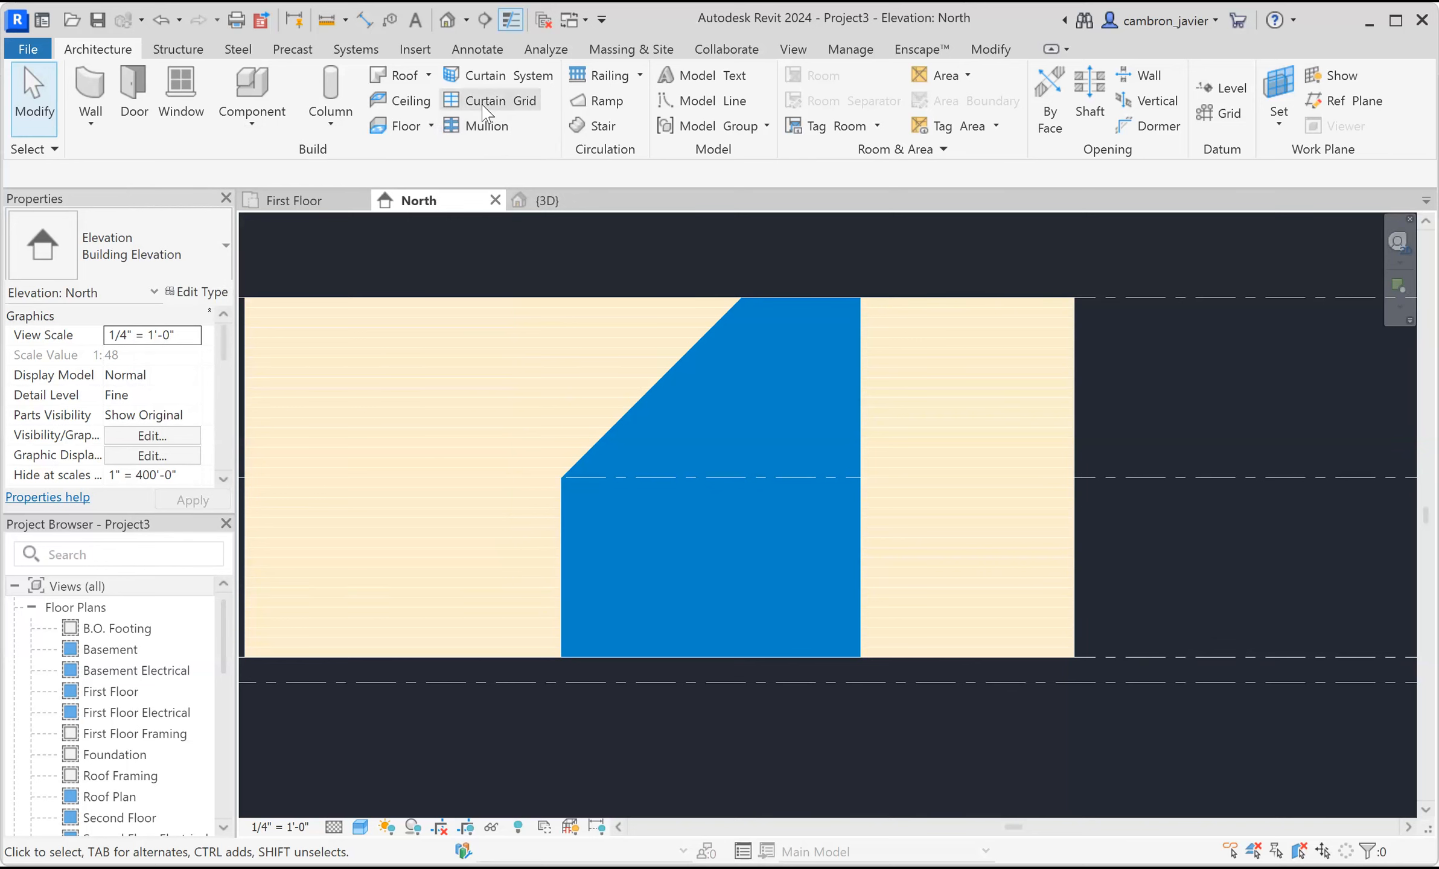
left_click(484, 102)
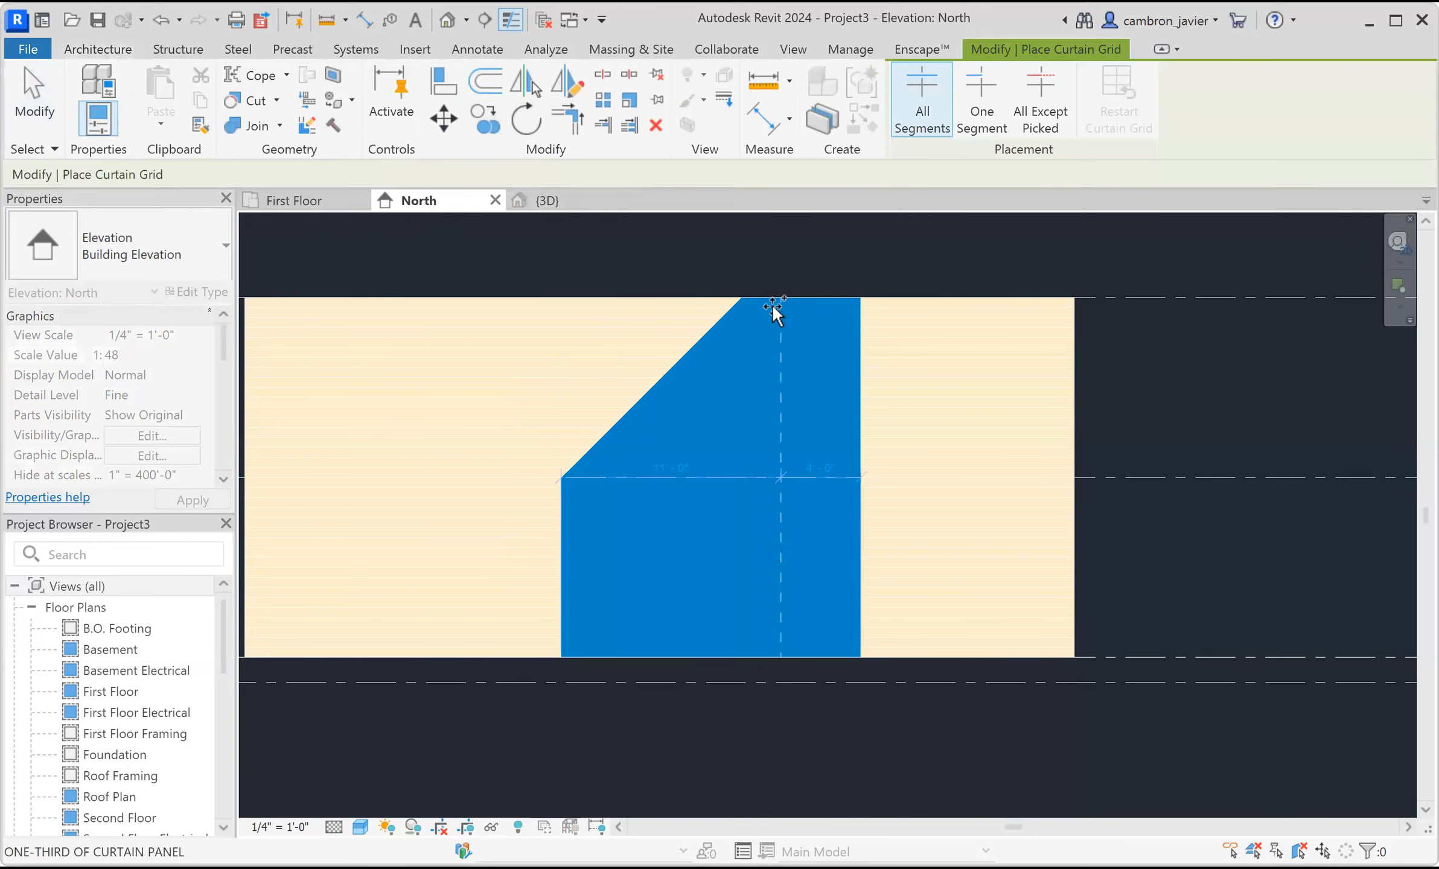
scroll(771, 274, "down", 2)
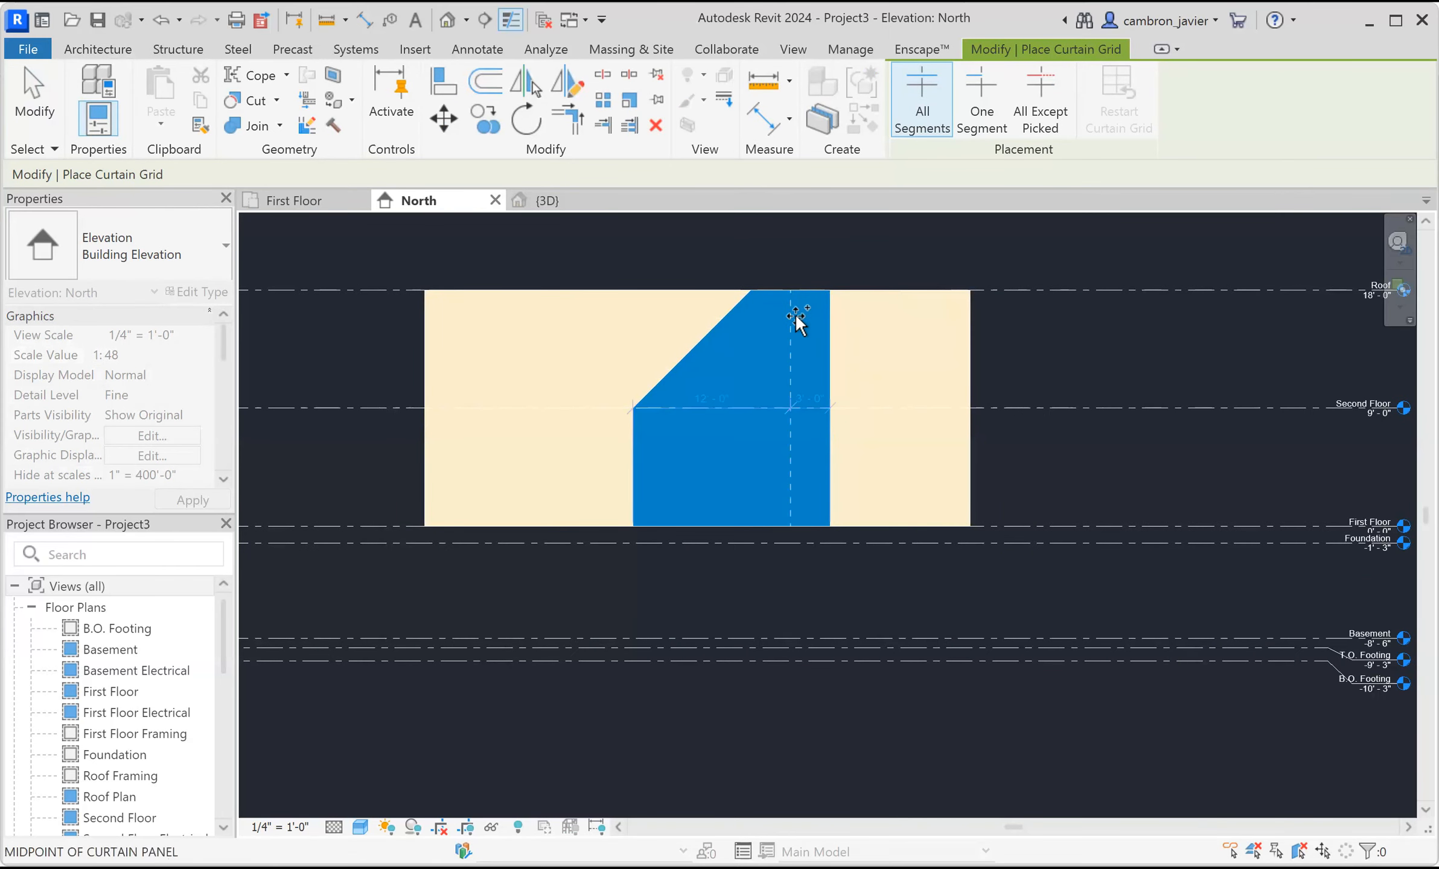
scroll(795, 317, "up", 1)
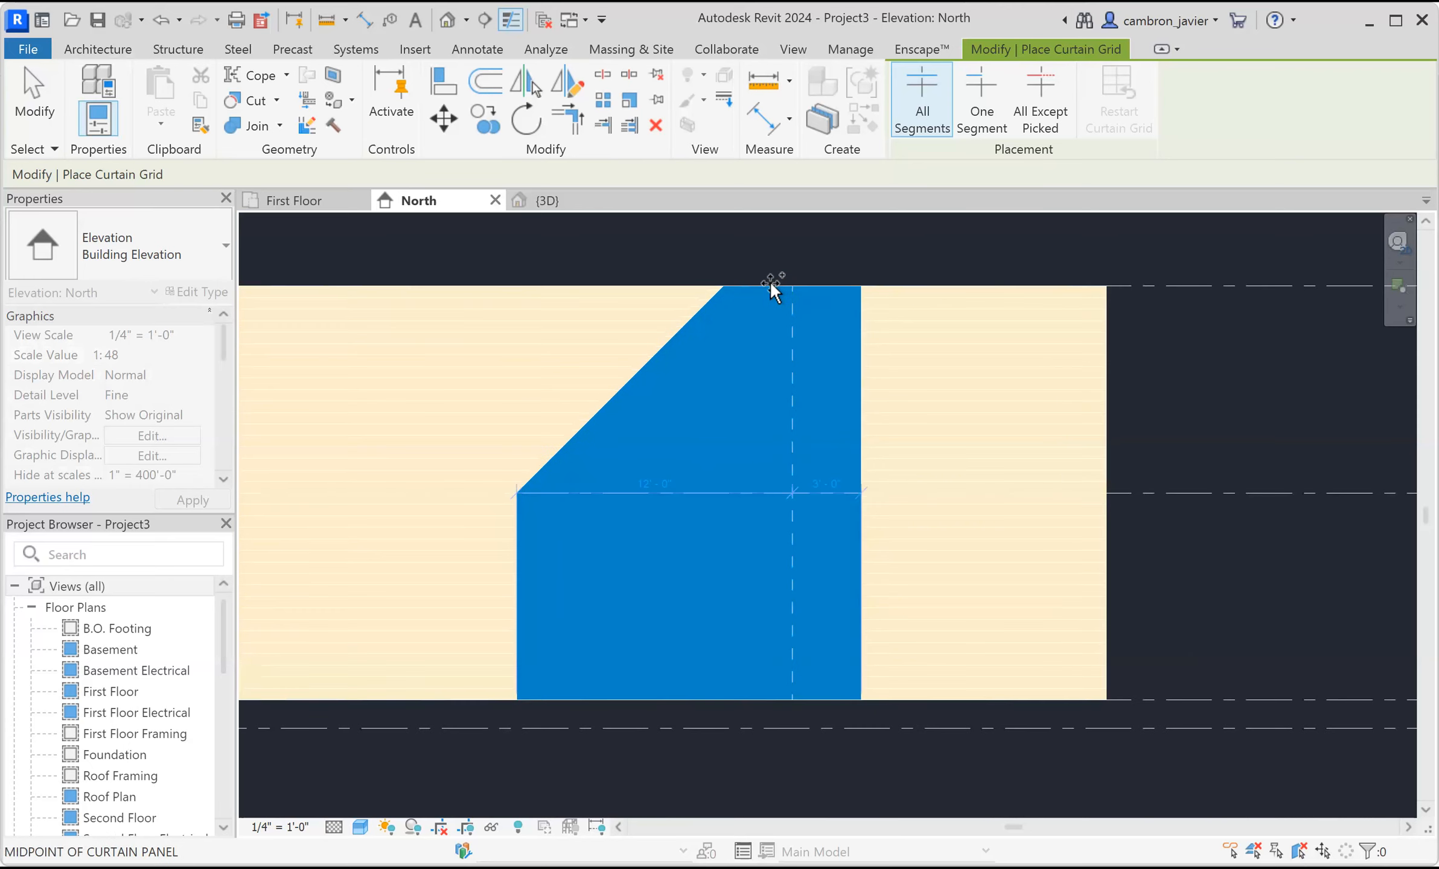
scroll(778, 293, "up", 2)
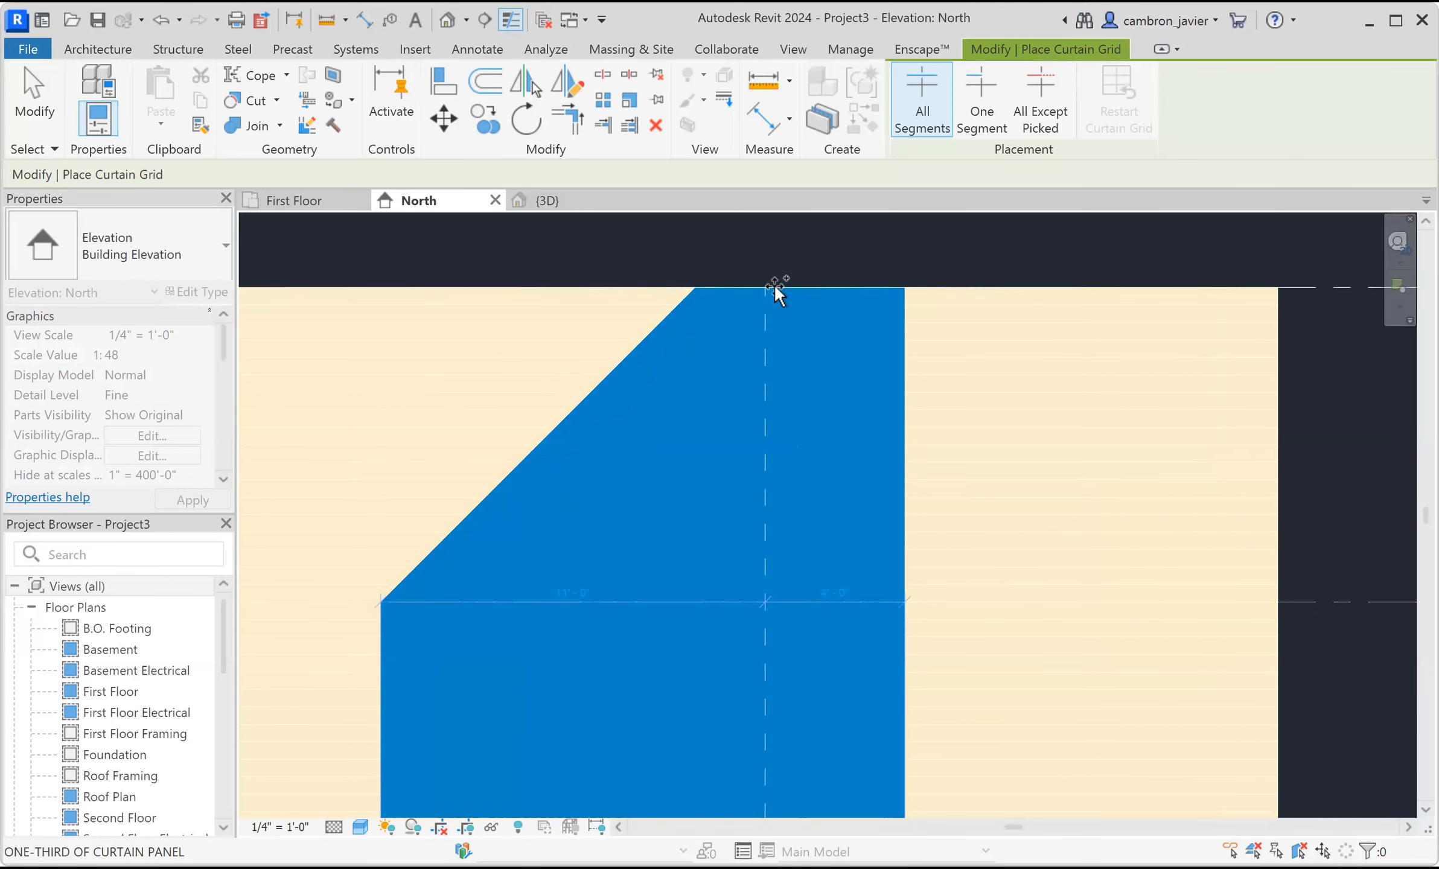
left_click(775, 288)
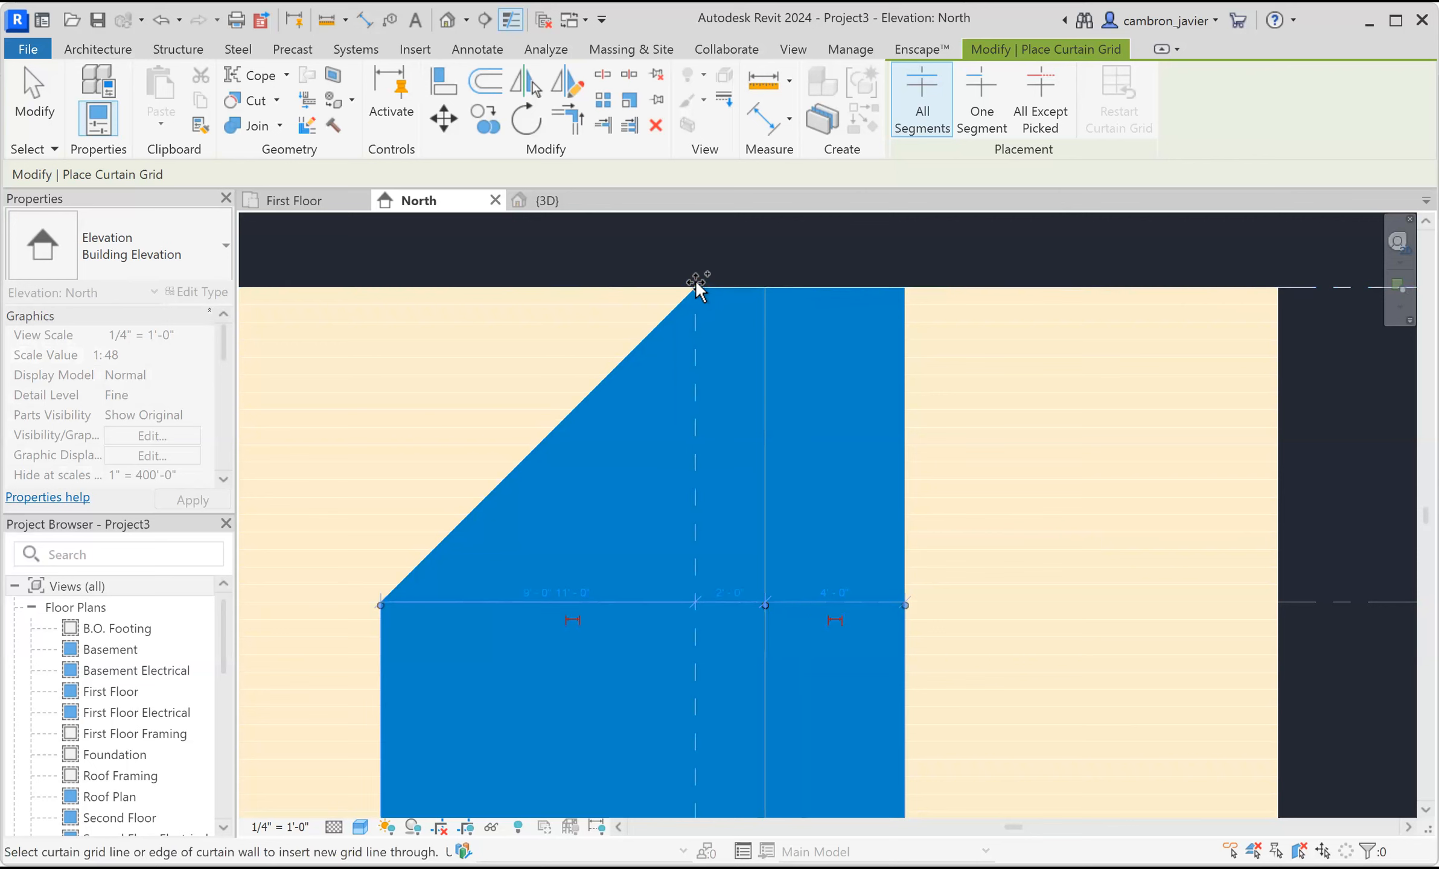
left_click(697, 293)
Add three horizontal curtain grid lines across the curtain wall and exit the Curtain Grid tool.
scroll(797, 362, "down", 2)
middle_click_drag(803, 428, 845, 382)
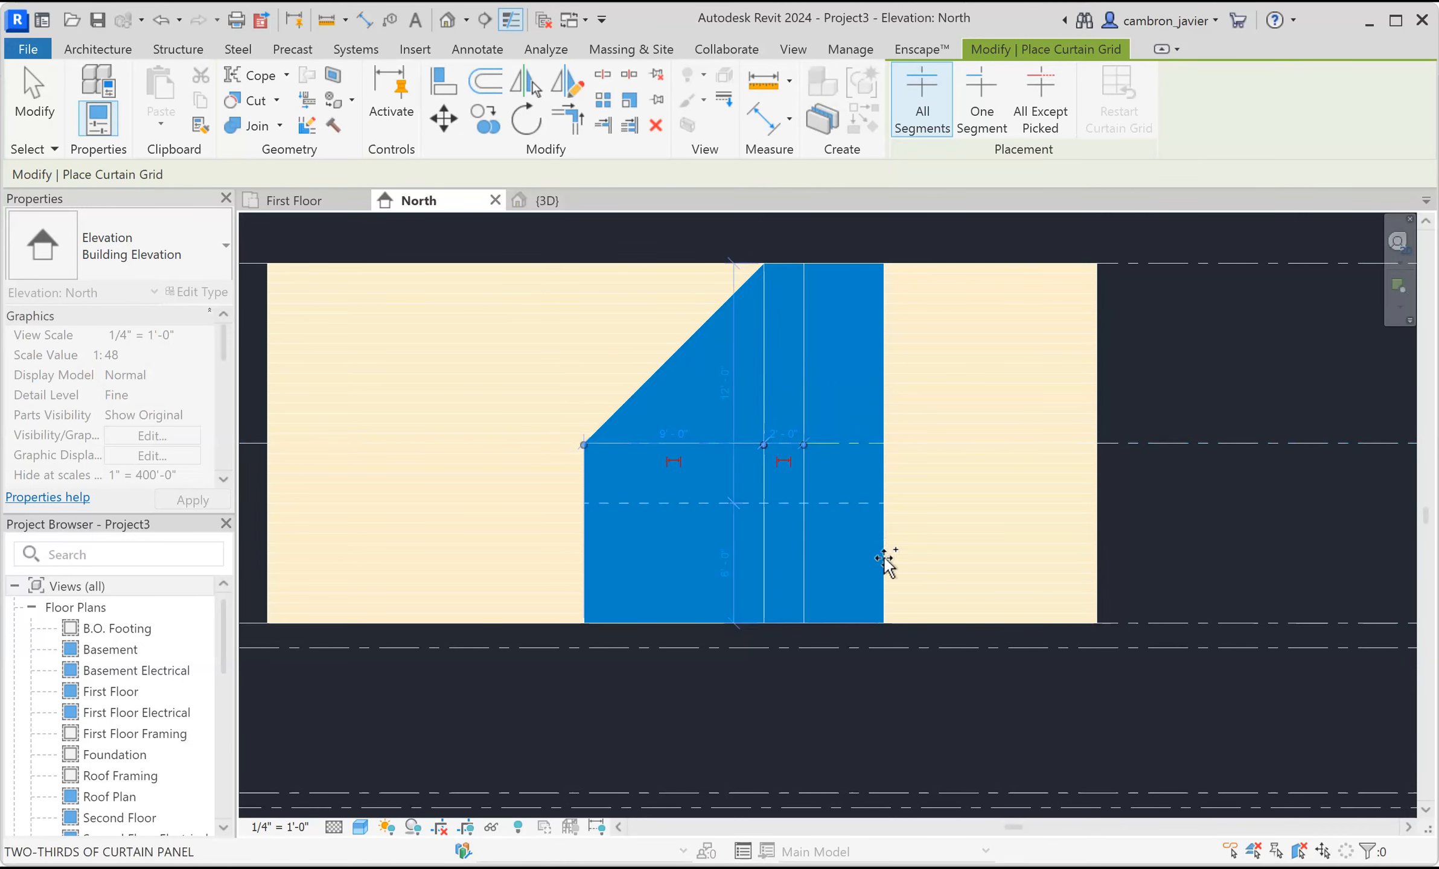
left_click(880, 530)
left_click(874, 570)
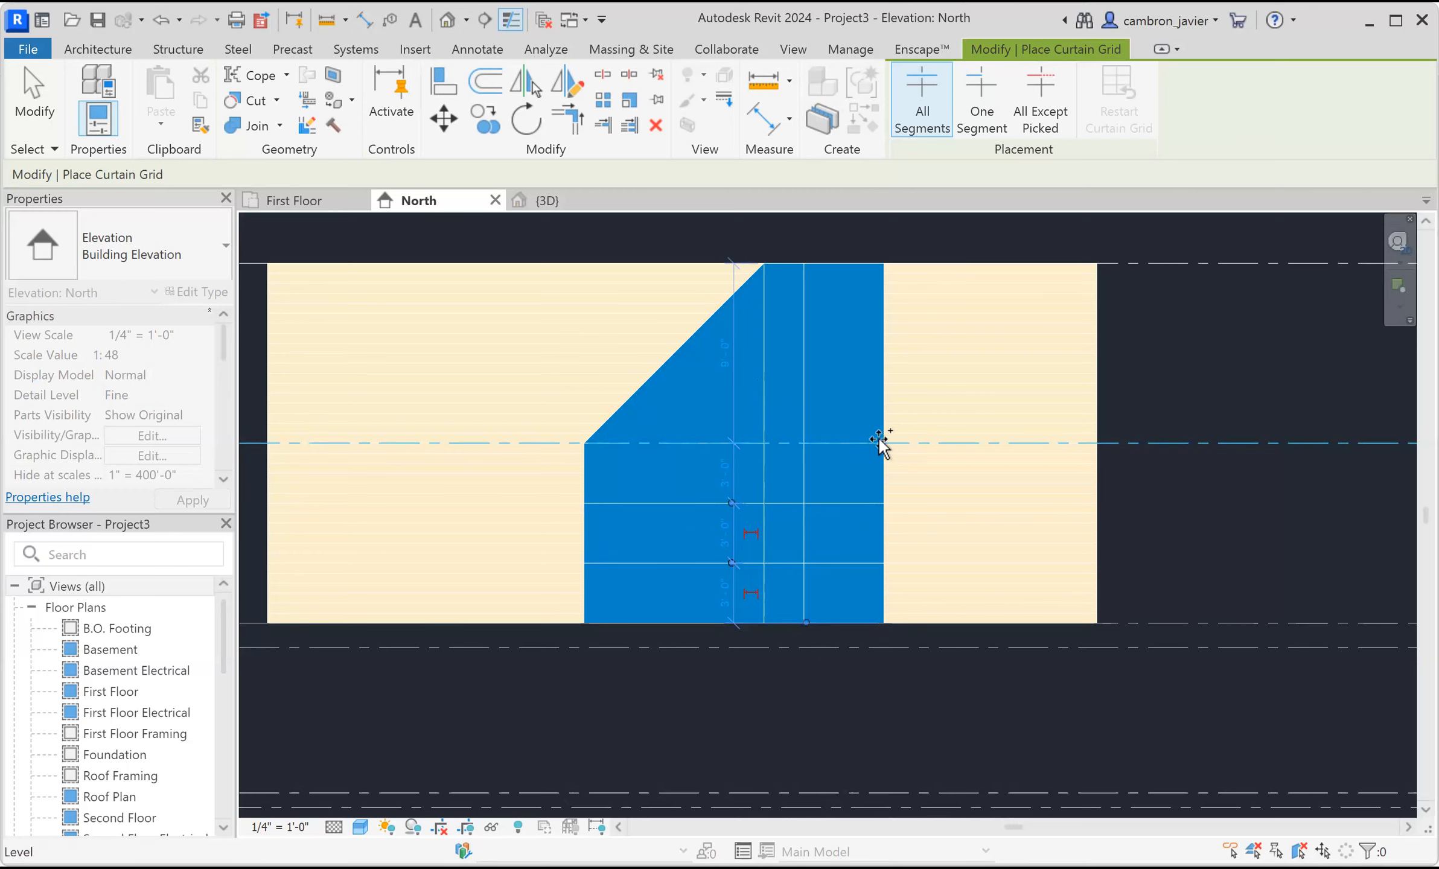
left_click(879, 458)
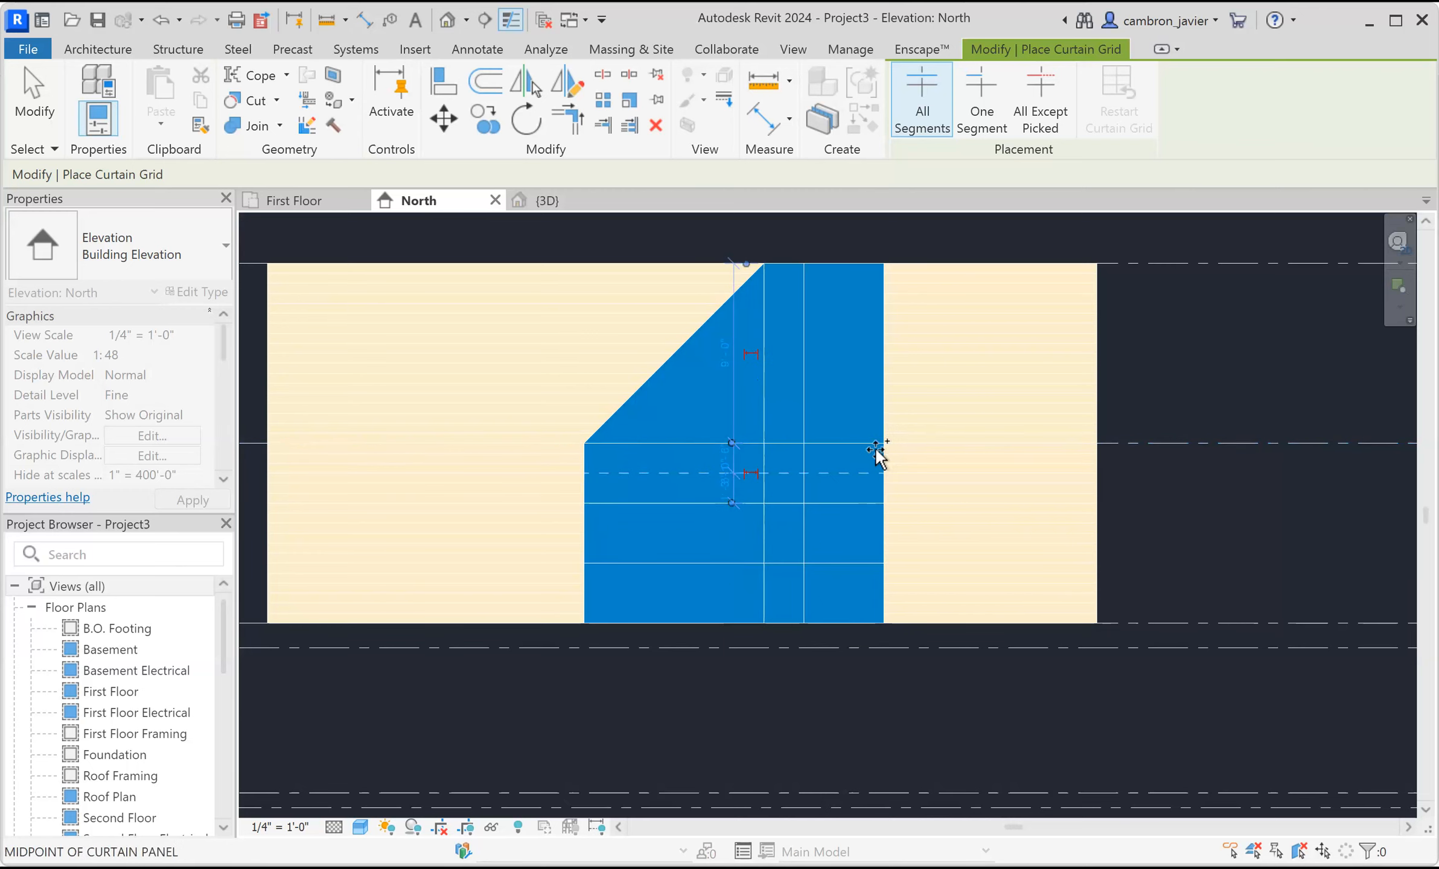
left_click(874, 353)
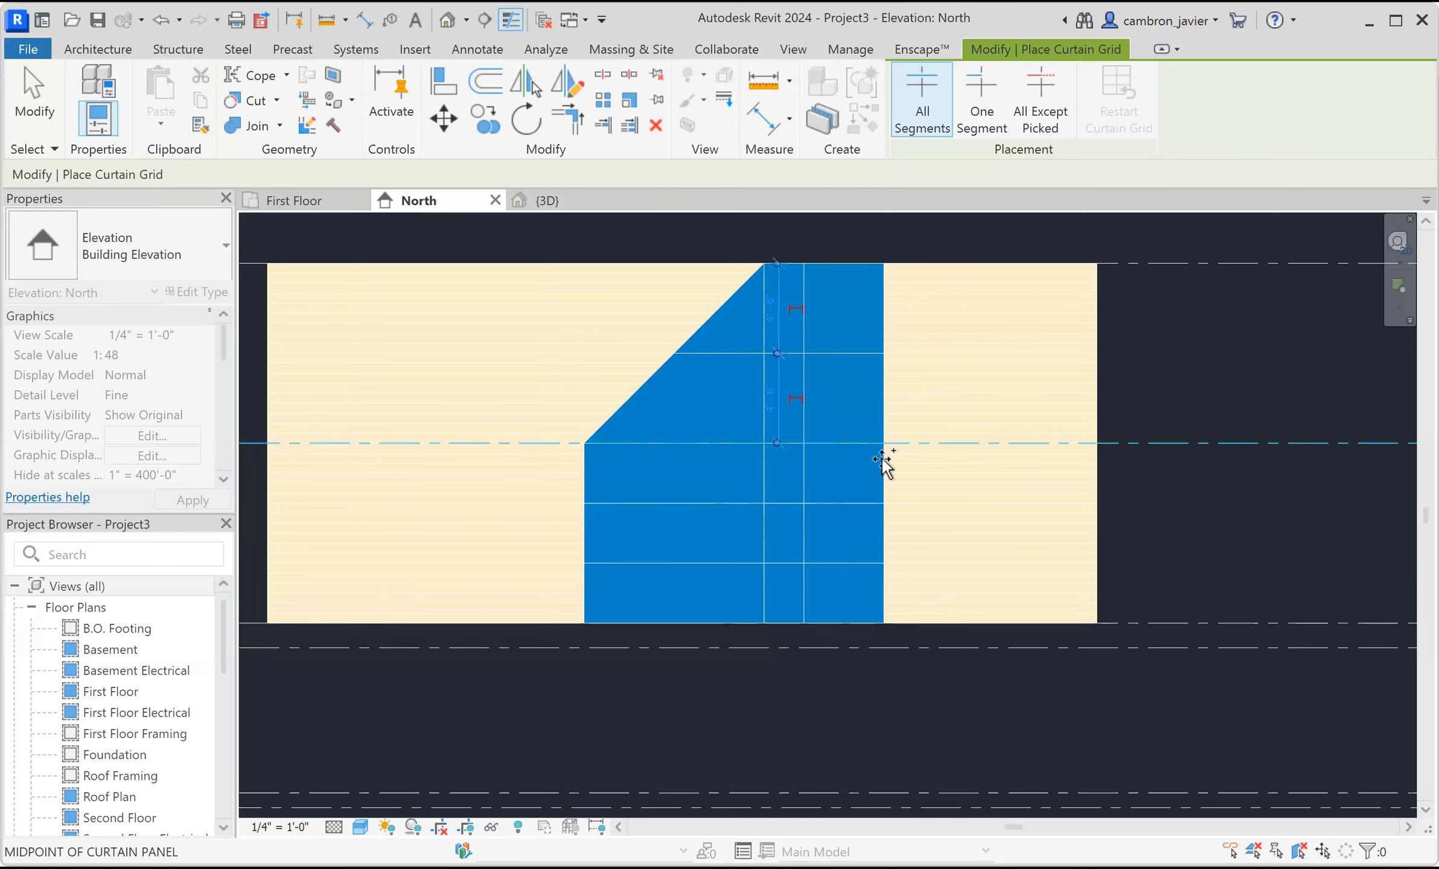
scroll(883, 463, "down", 1)
scroll(678, 500, "up", 2)
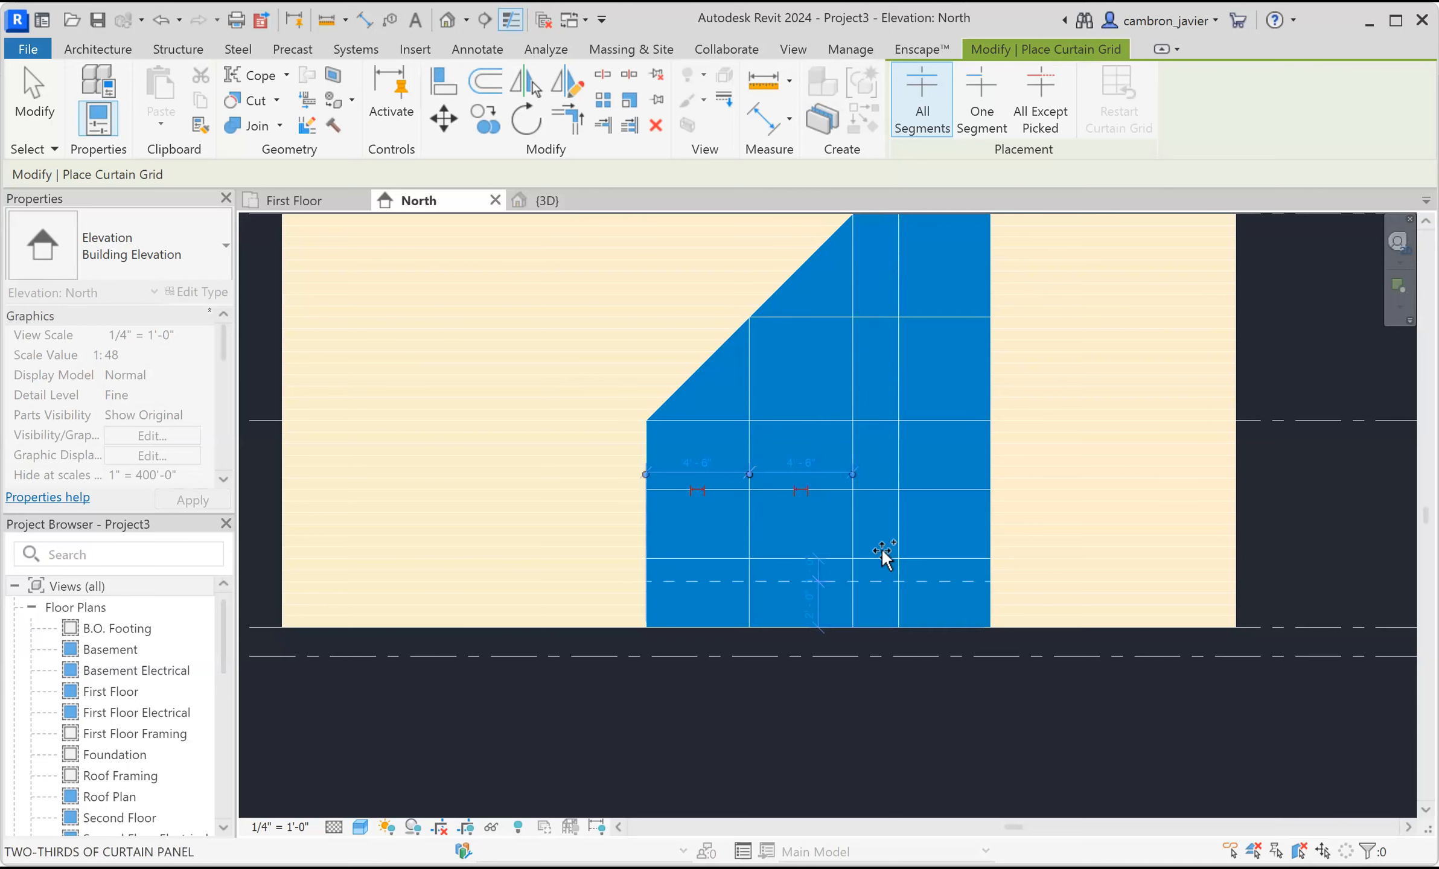
key("Escape")
Select the lowest horizontal curtain grid line and re-enter its temporary dimension to the wall base.
scroll(945, 469, "down", 1)
middle_click_drag(962, 483, 876, 503)
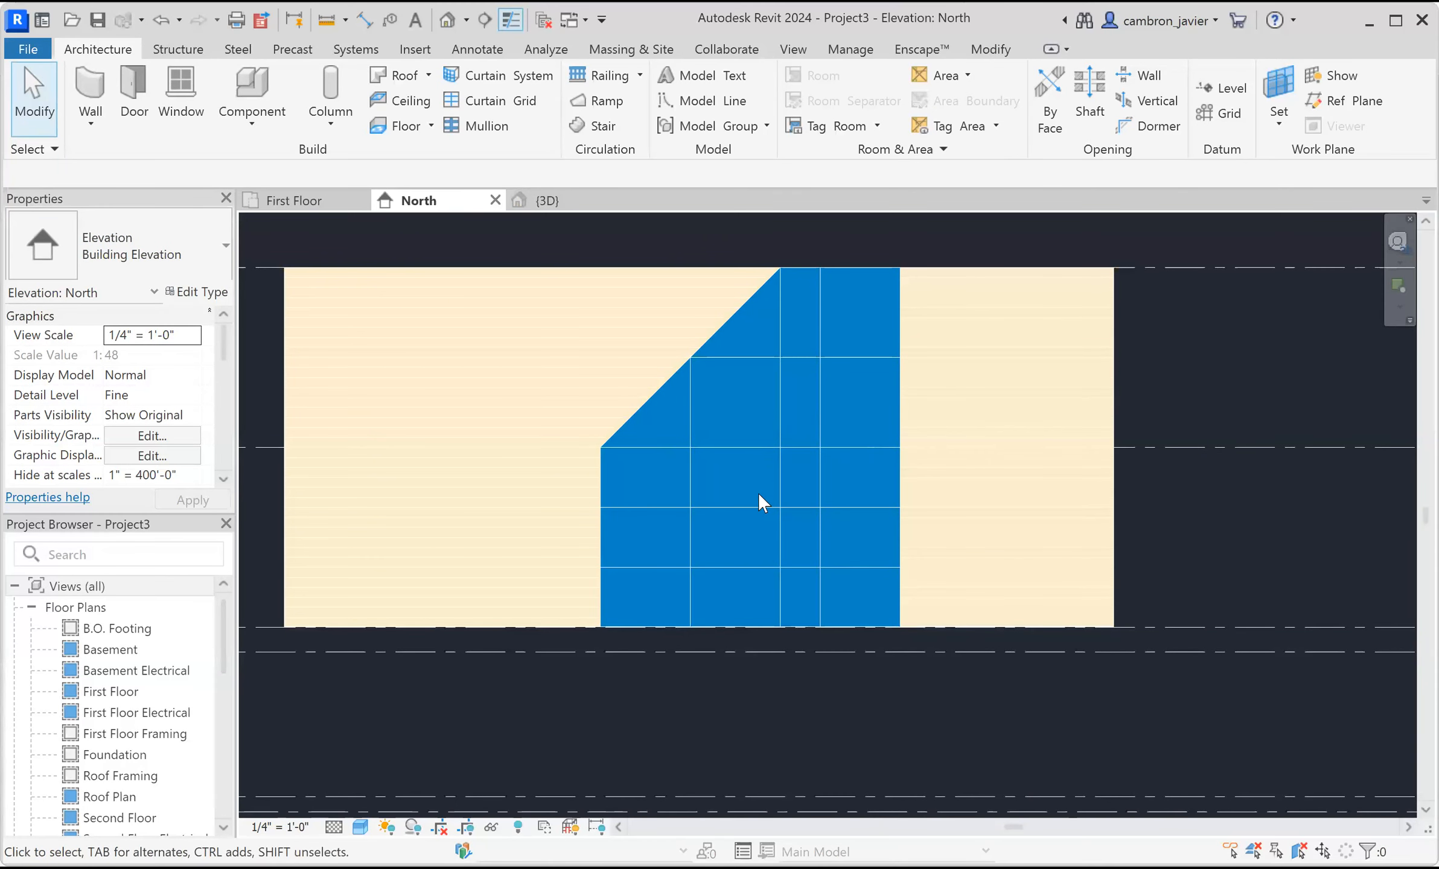
scroll(691, 365, "up", 2)
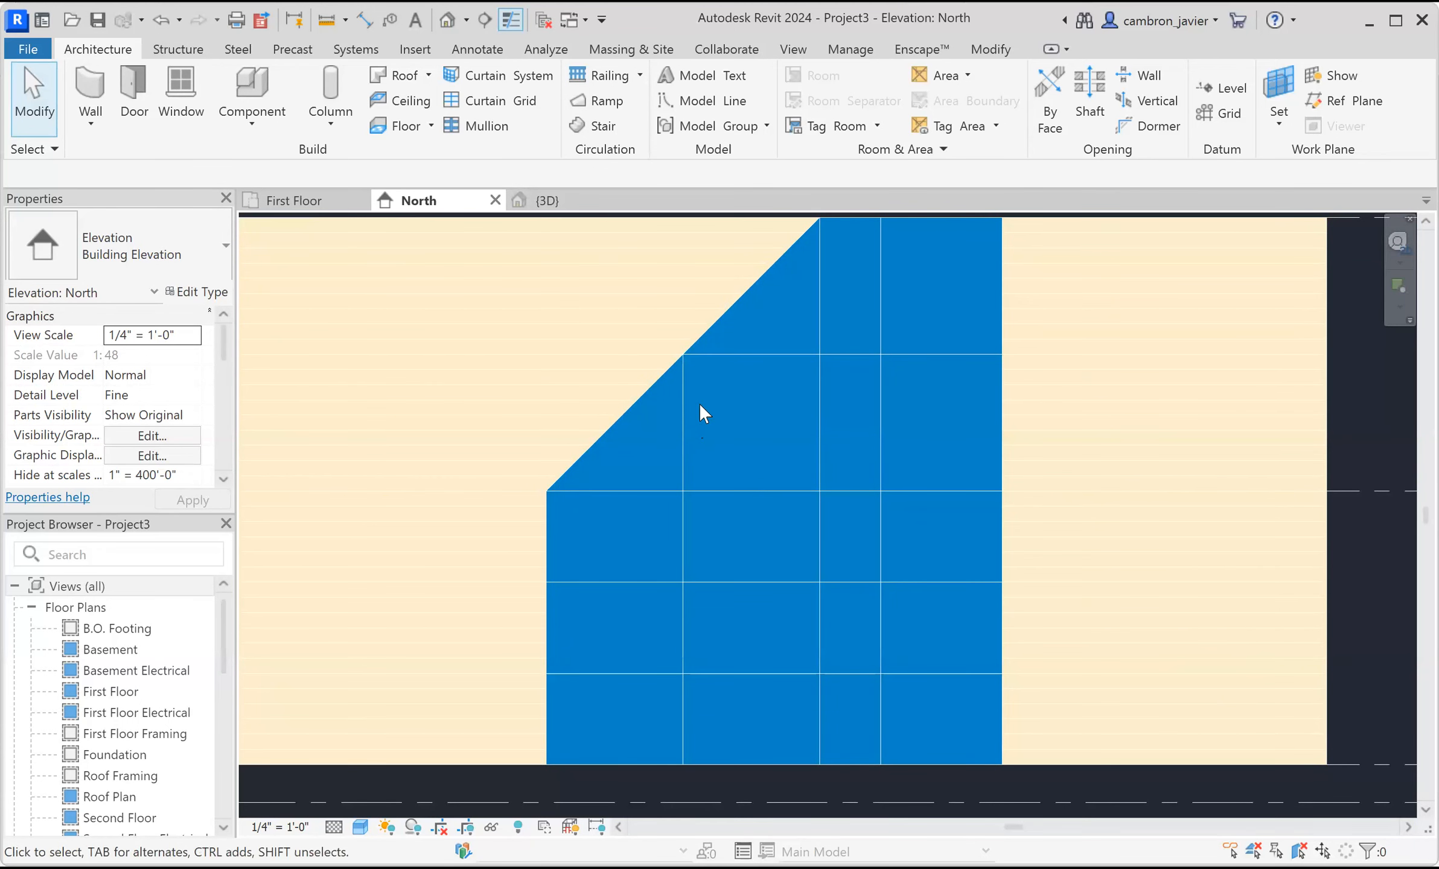
scroll(744, 394, "down", 2)
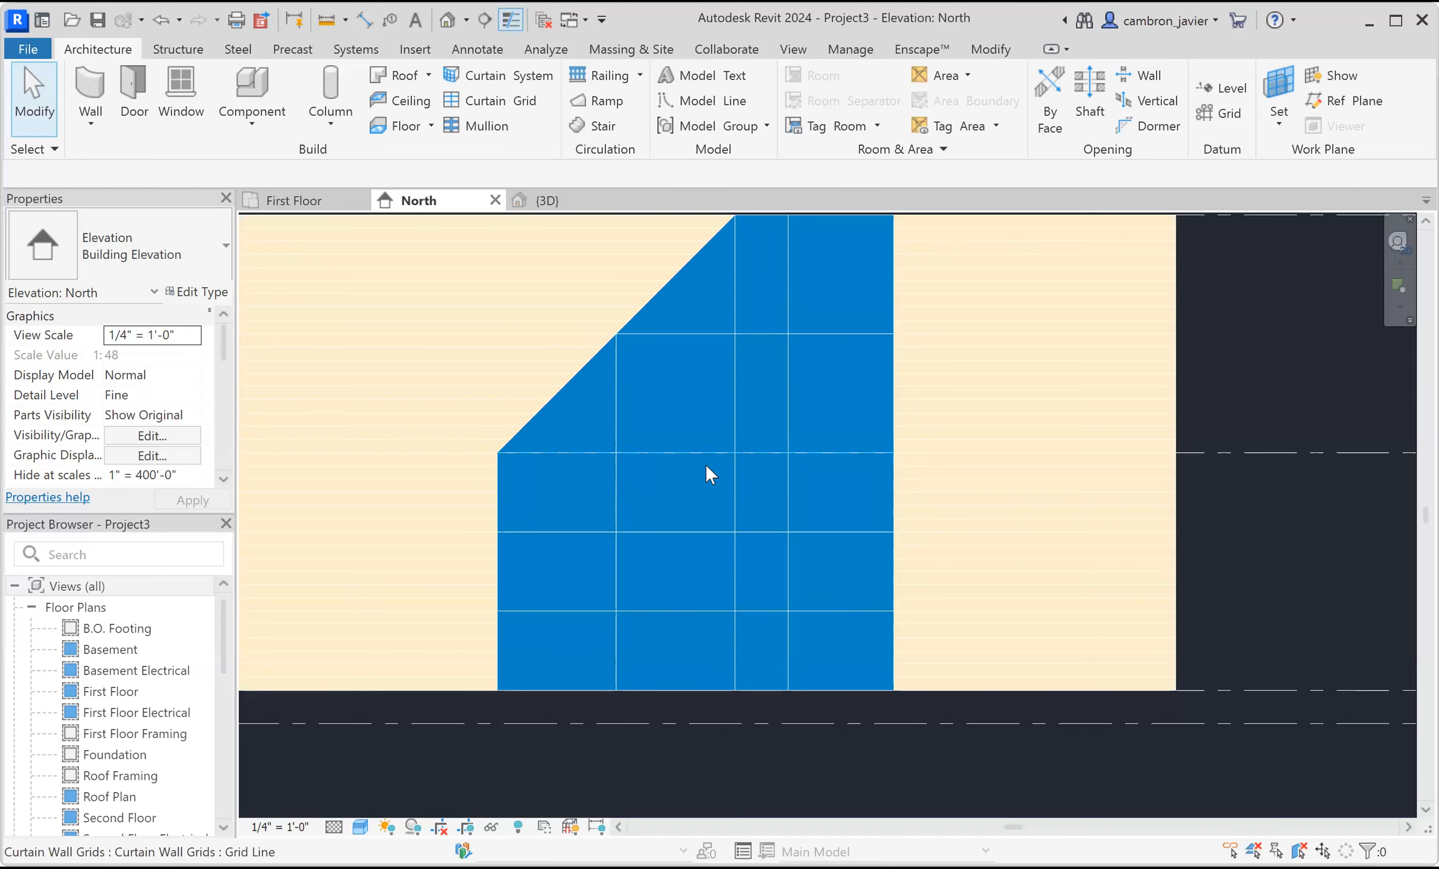
scroll(782, 505, "up", 2)
middle_click_drag(823, 492, 791, 525)
scroll(788, 425, "down", 1)
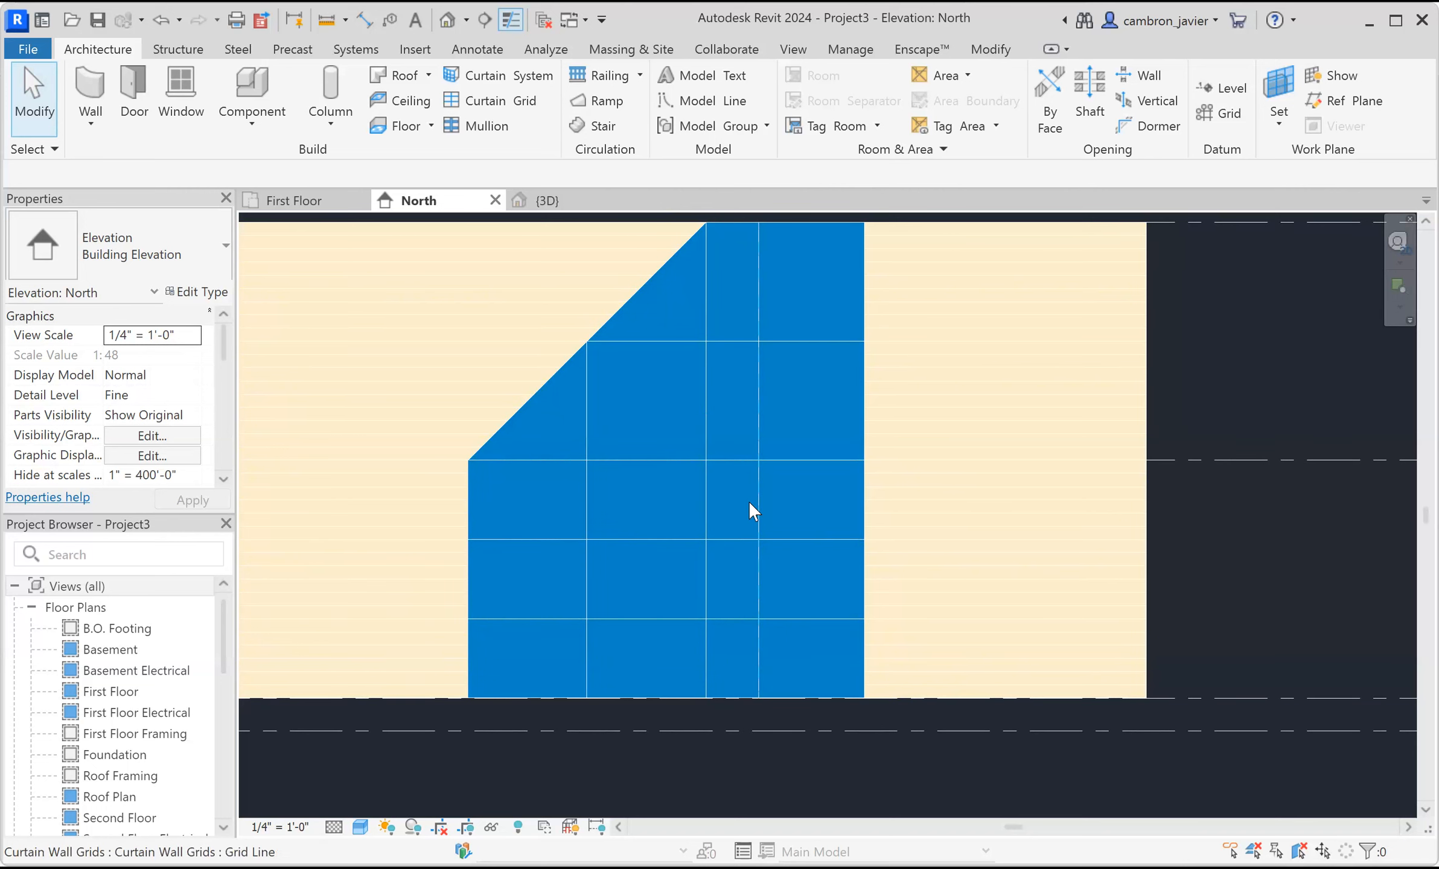
scroll(779, 501, "down", 1)
middle_click_drag(781, 504, 720, 424)
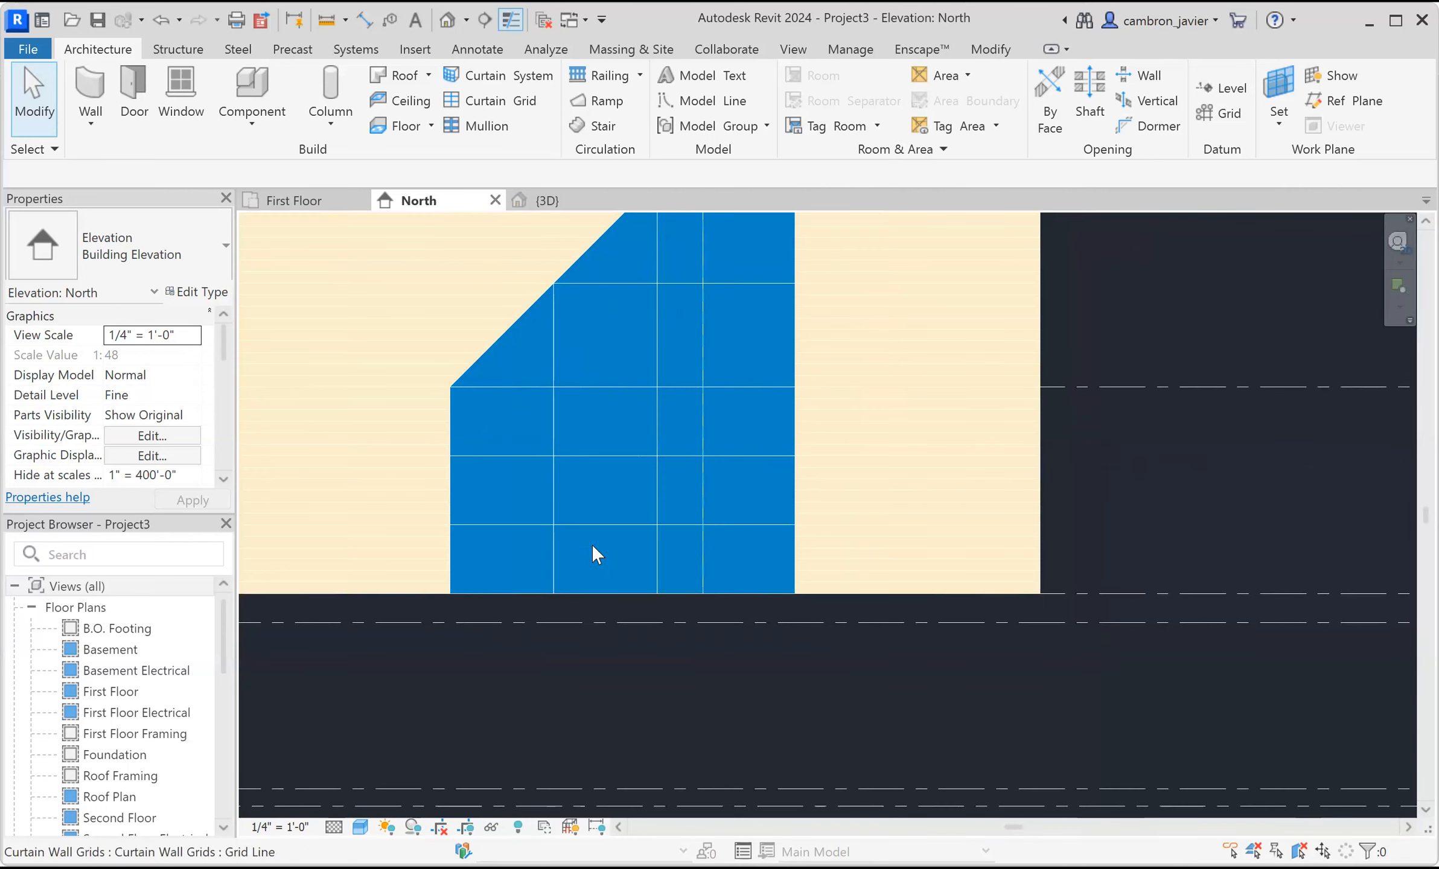
scroll(579, 528, "up", 2)
left_click(579, 527)
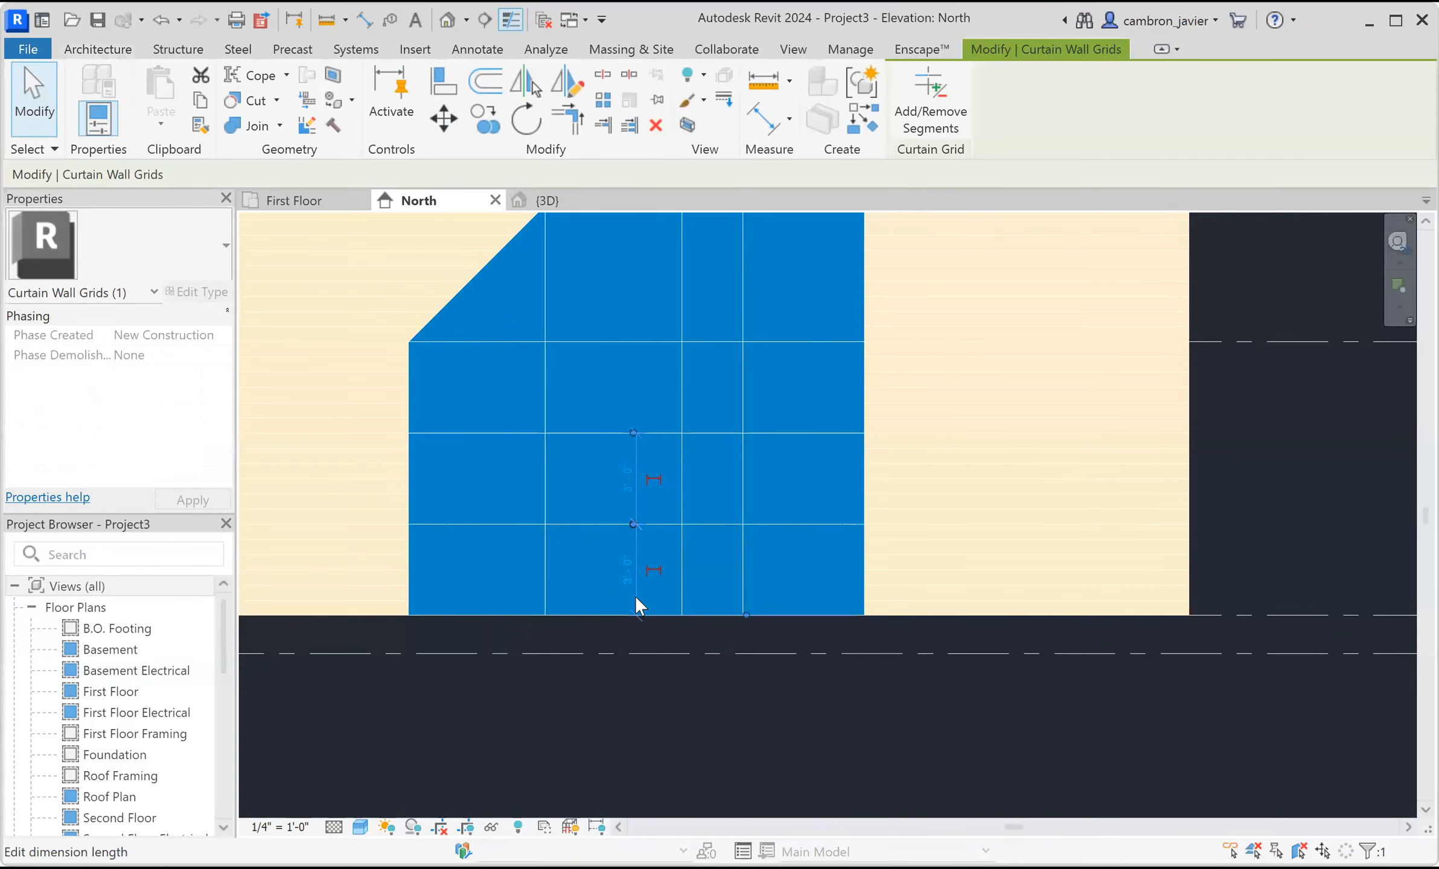
scroll(635, 597, "up", 1)
left_click(630, 560)
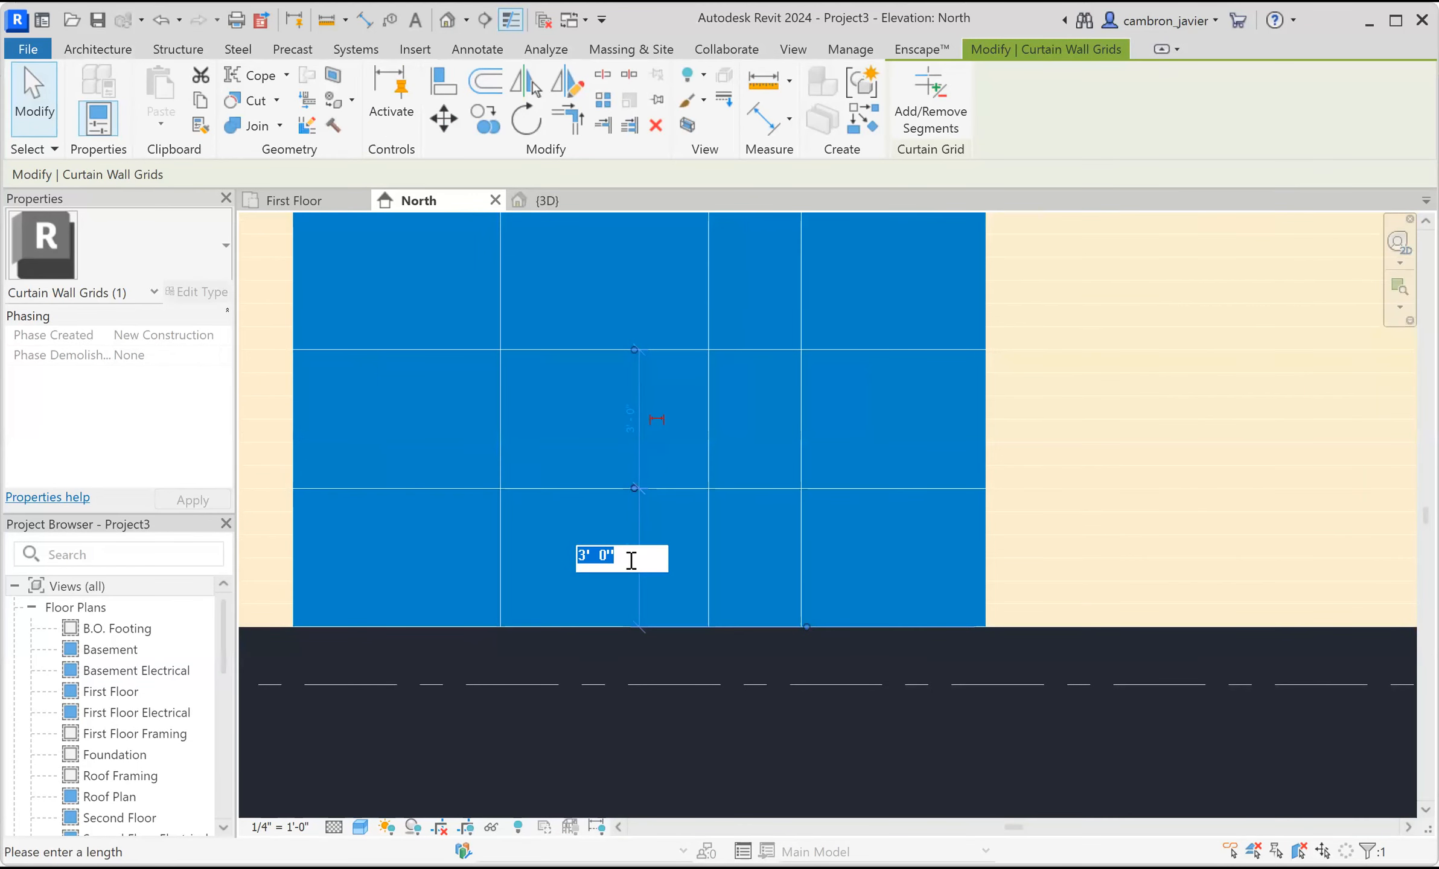
type("0 18")
key("Return")
scroll(664, 487, "down", 3)
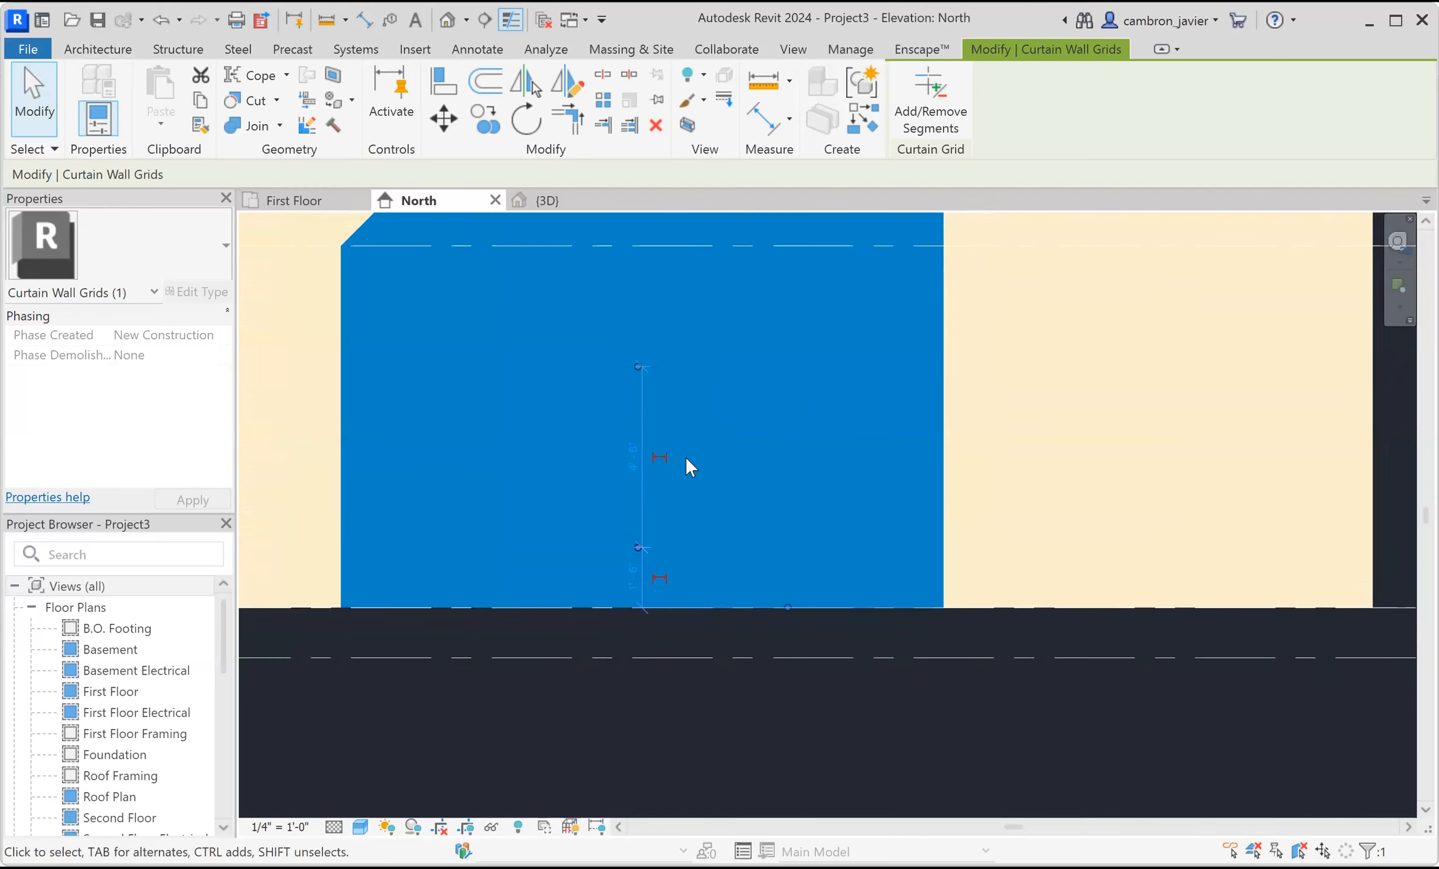
Select a horizontal curtain grid line and set its distance above the wall base to 7'.
middle_click_drag(713, 485, 703, 543)
left_click(733, 464)
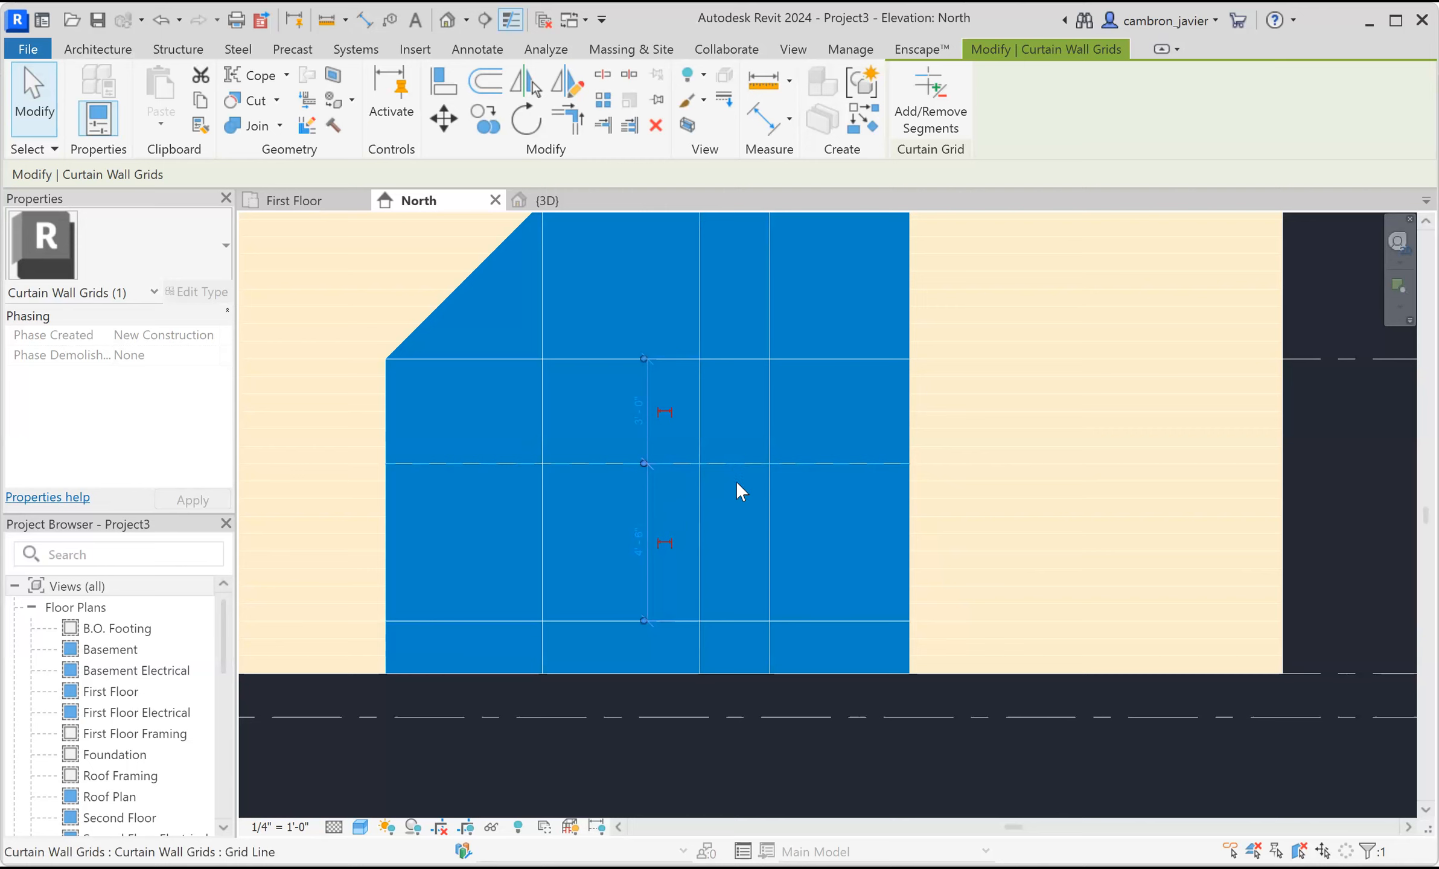
left_click_drag(644, 675, 644, 675)
scroll(639, 609, "up", 1)
left_click(644, 554)
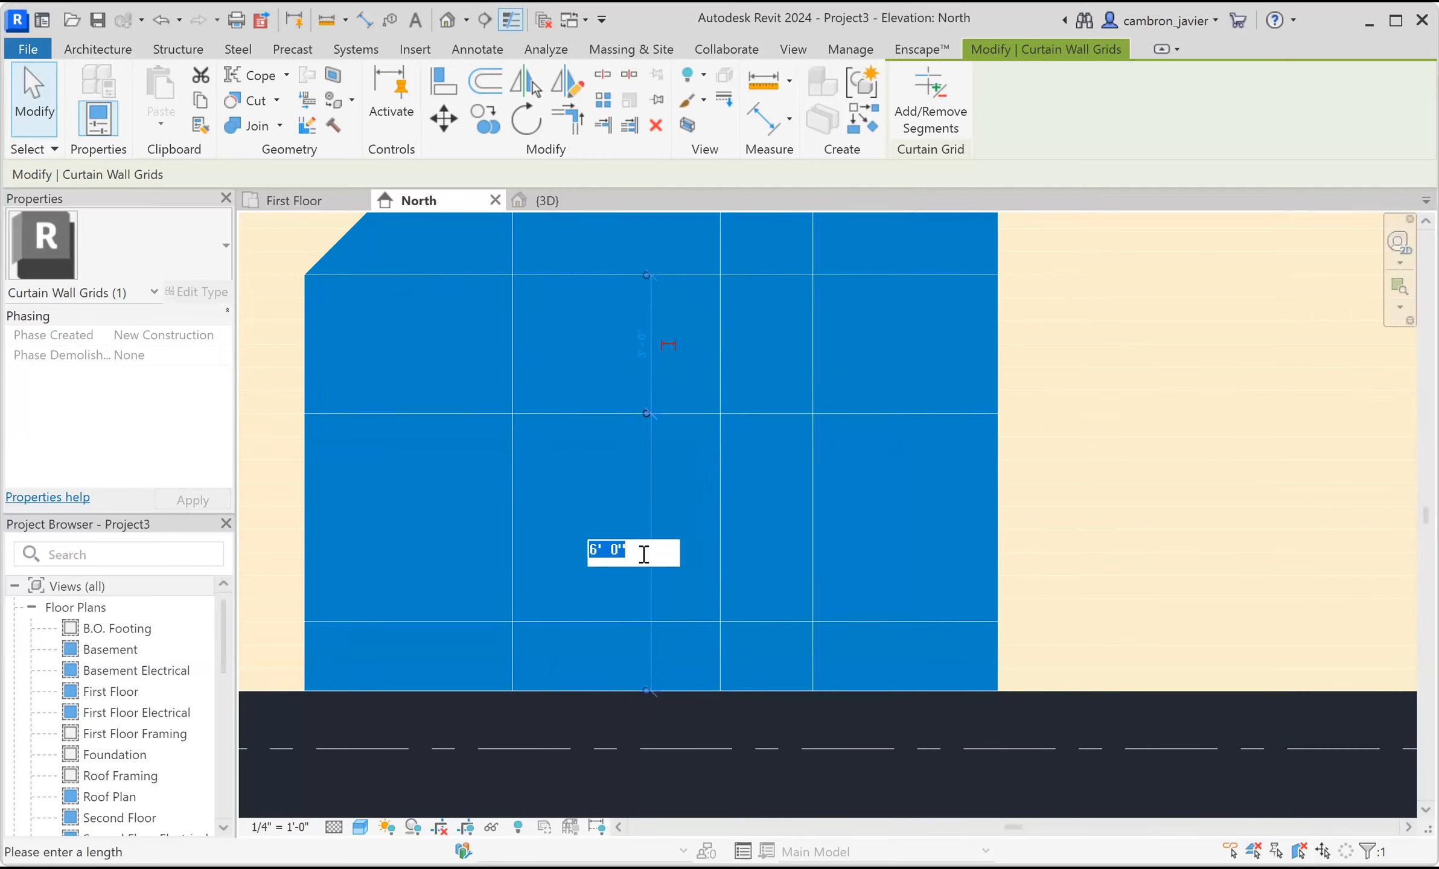
type("7")
key("Return")
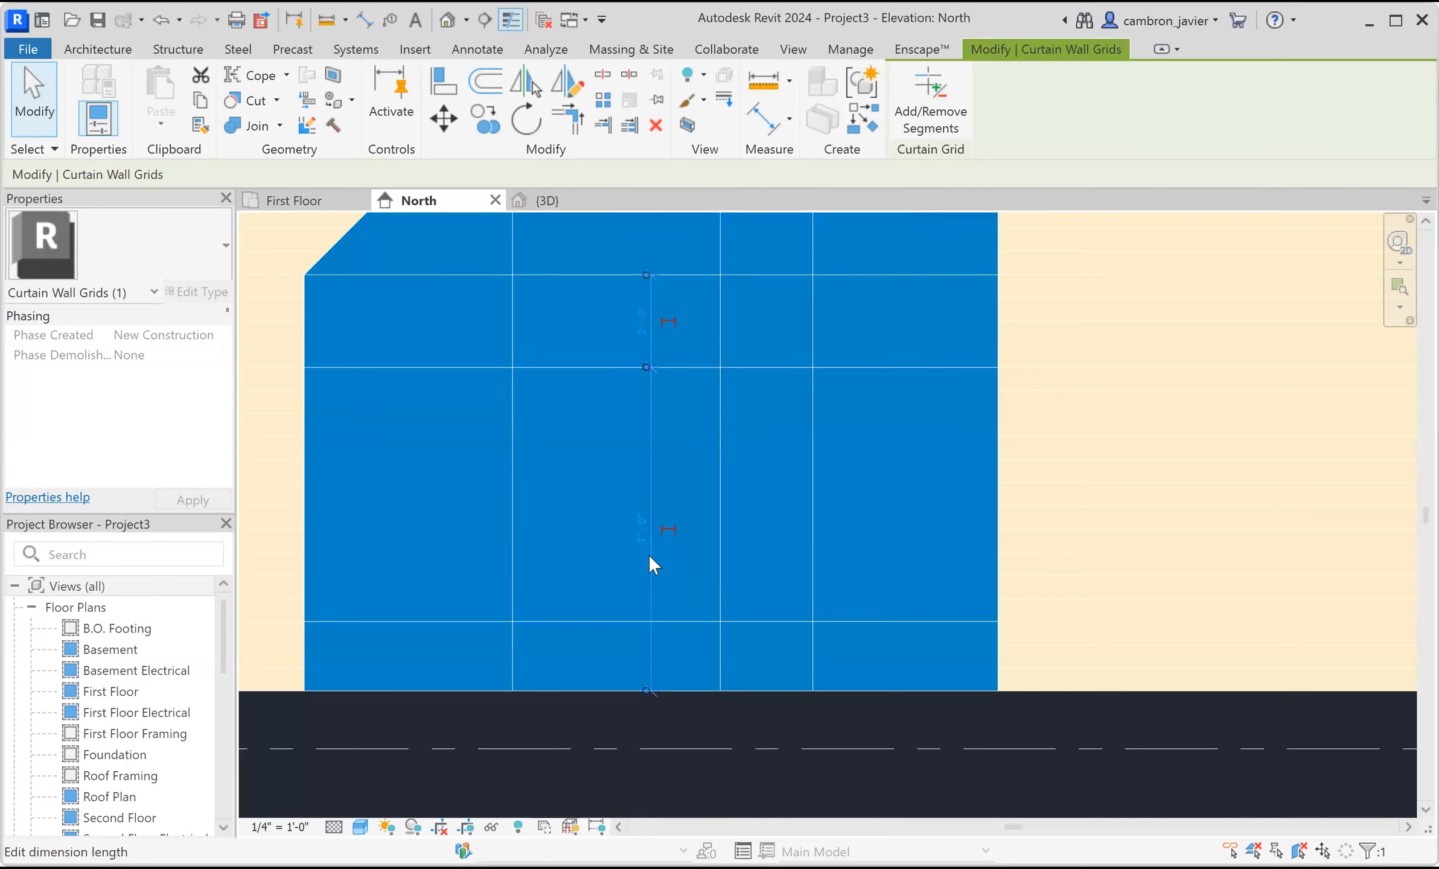
scroll(779, 498, "down", 1)
middle_click_drag(780, 498, 779, 540)
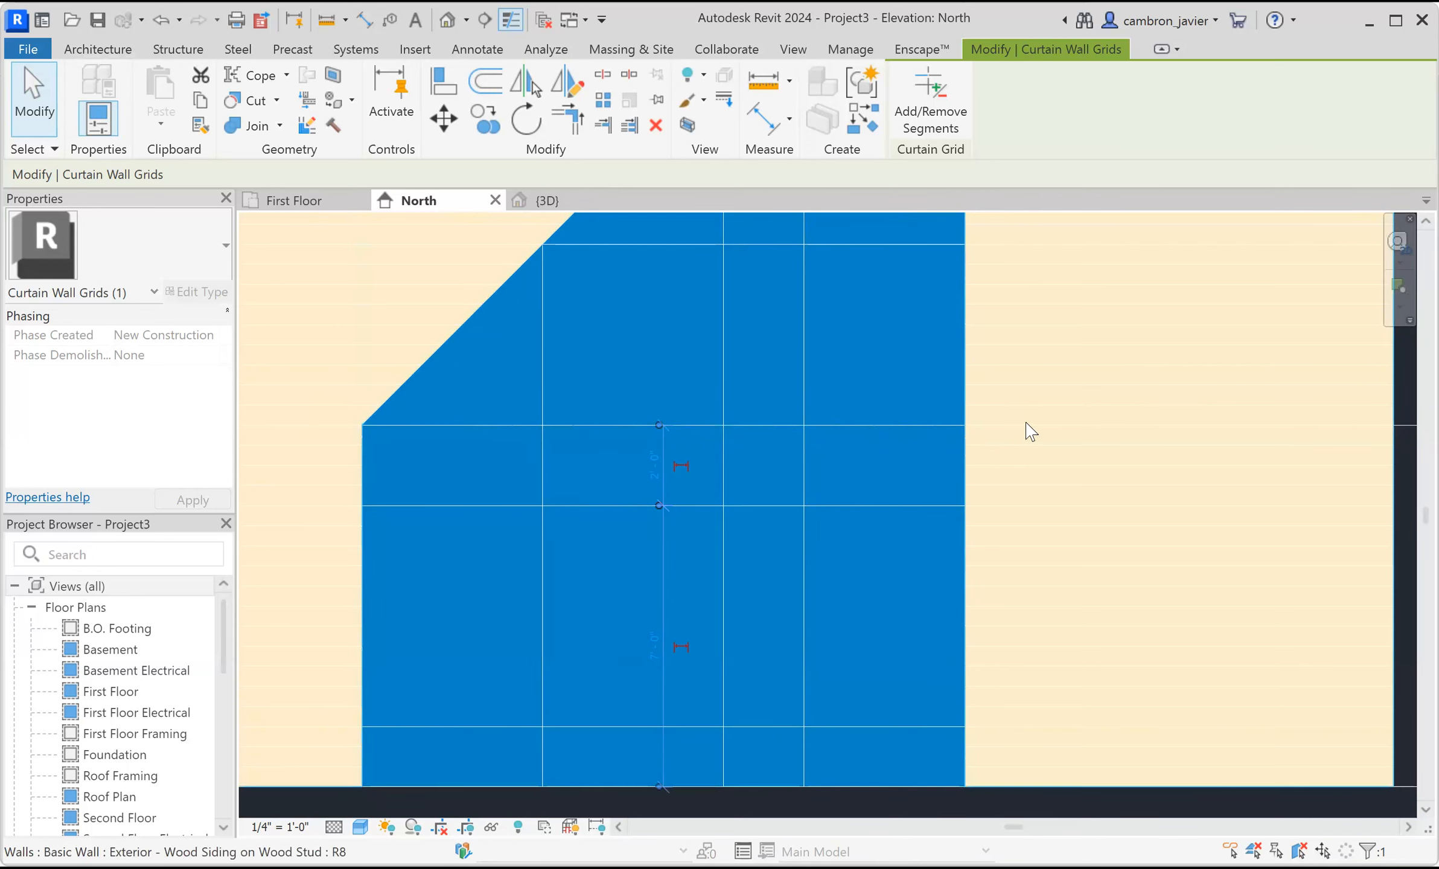
scroll(973, 426, "down", 2)
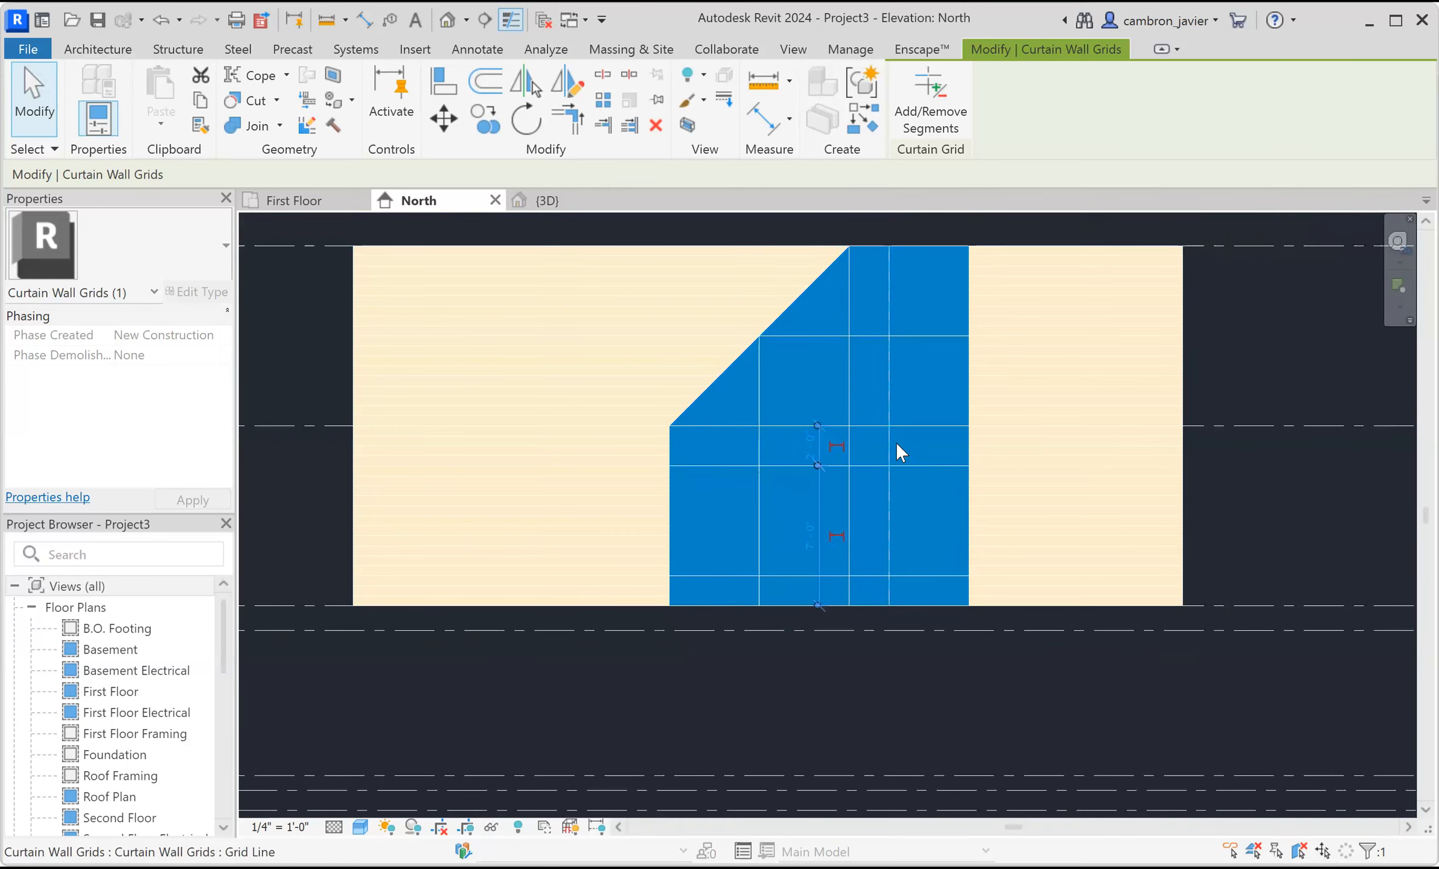
scroll(733, 423, "up", 1)
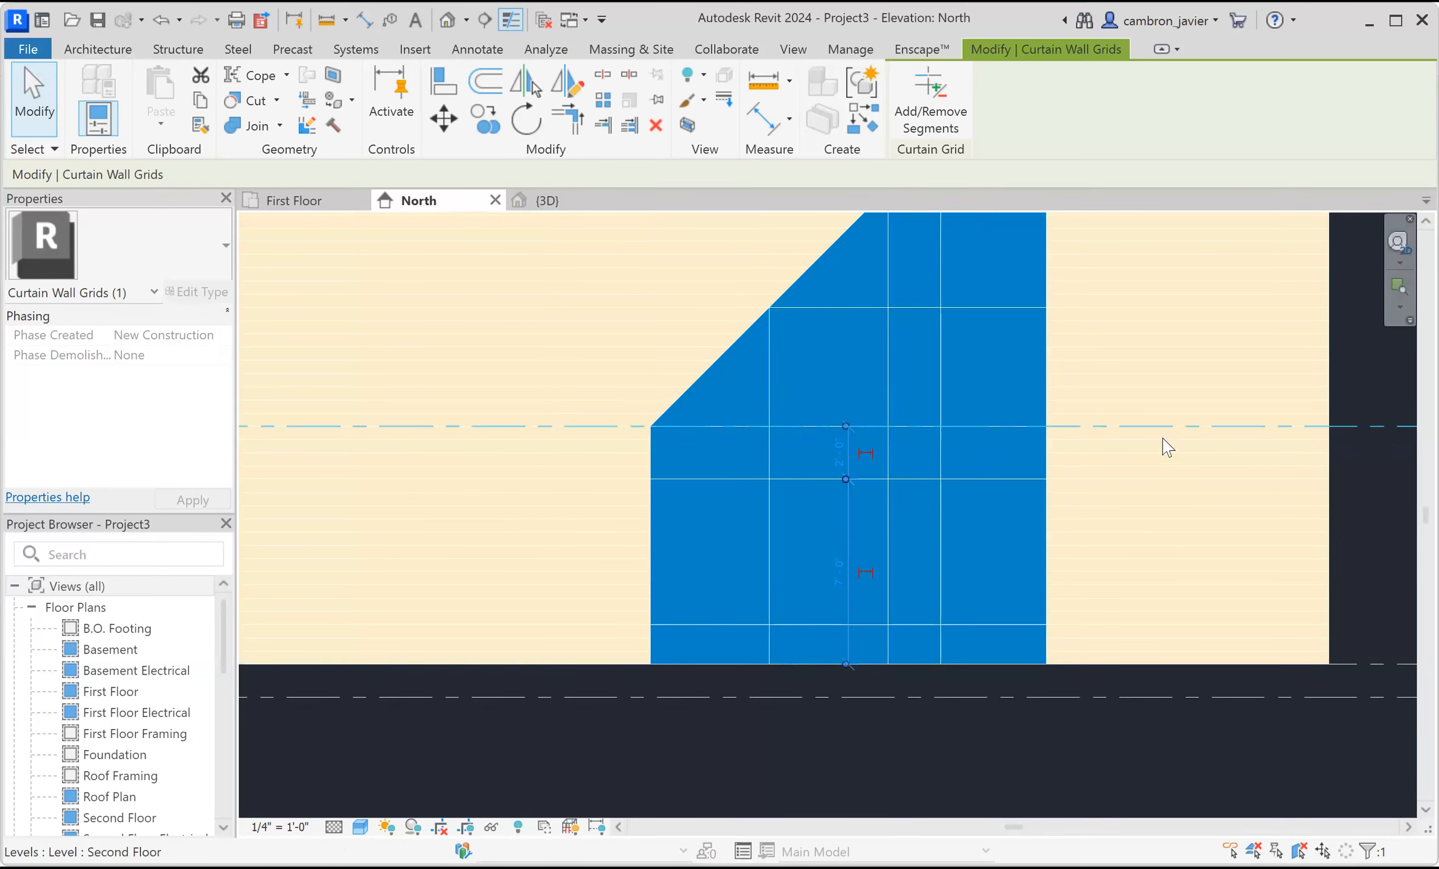
scroll(889, 432, "up", 1)
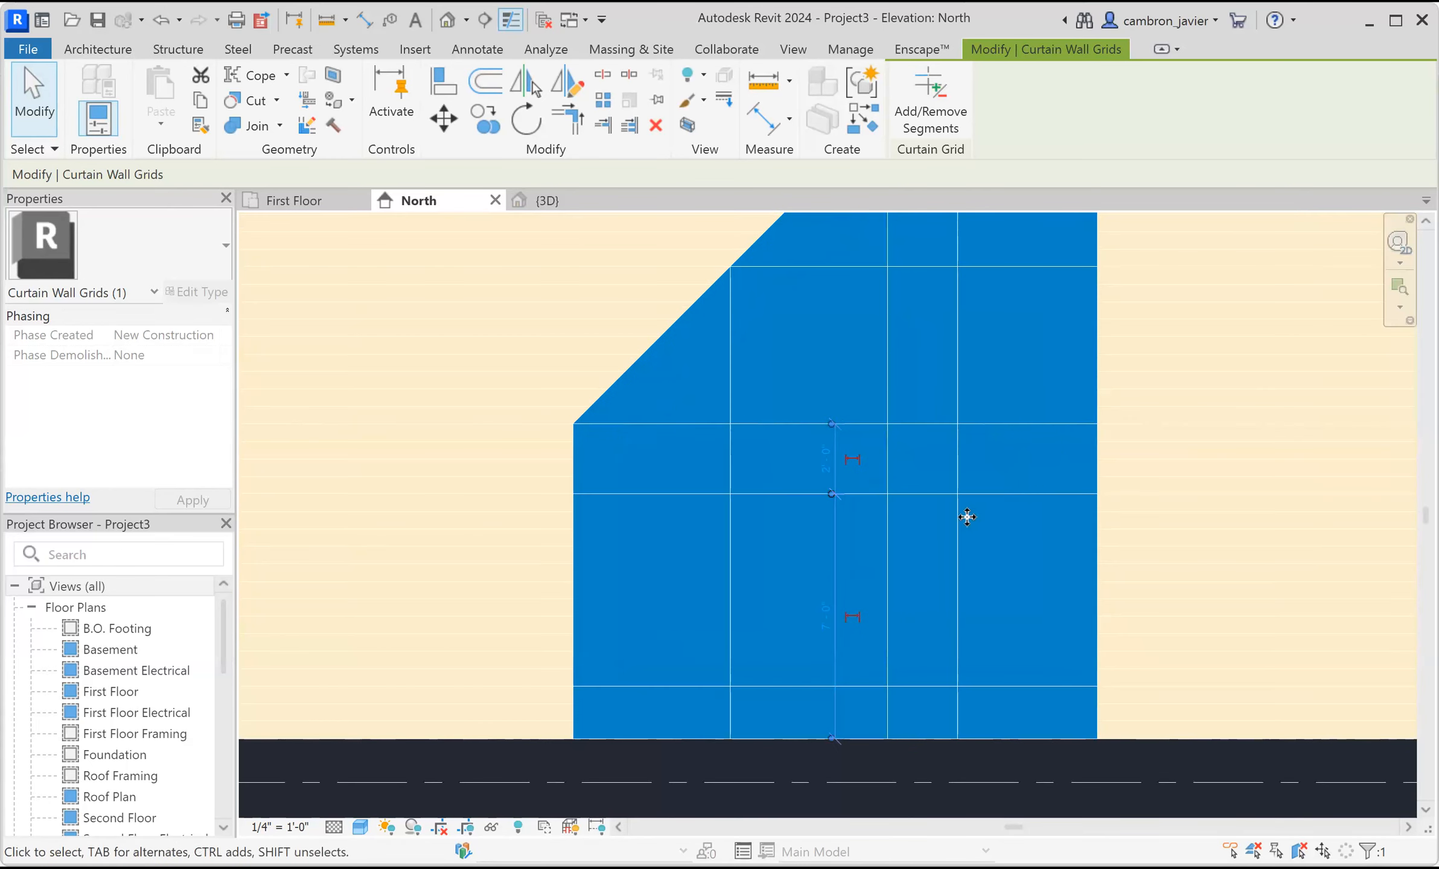
scroll(735, 534, "up", 1)
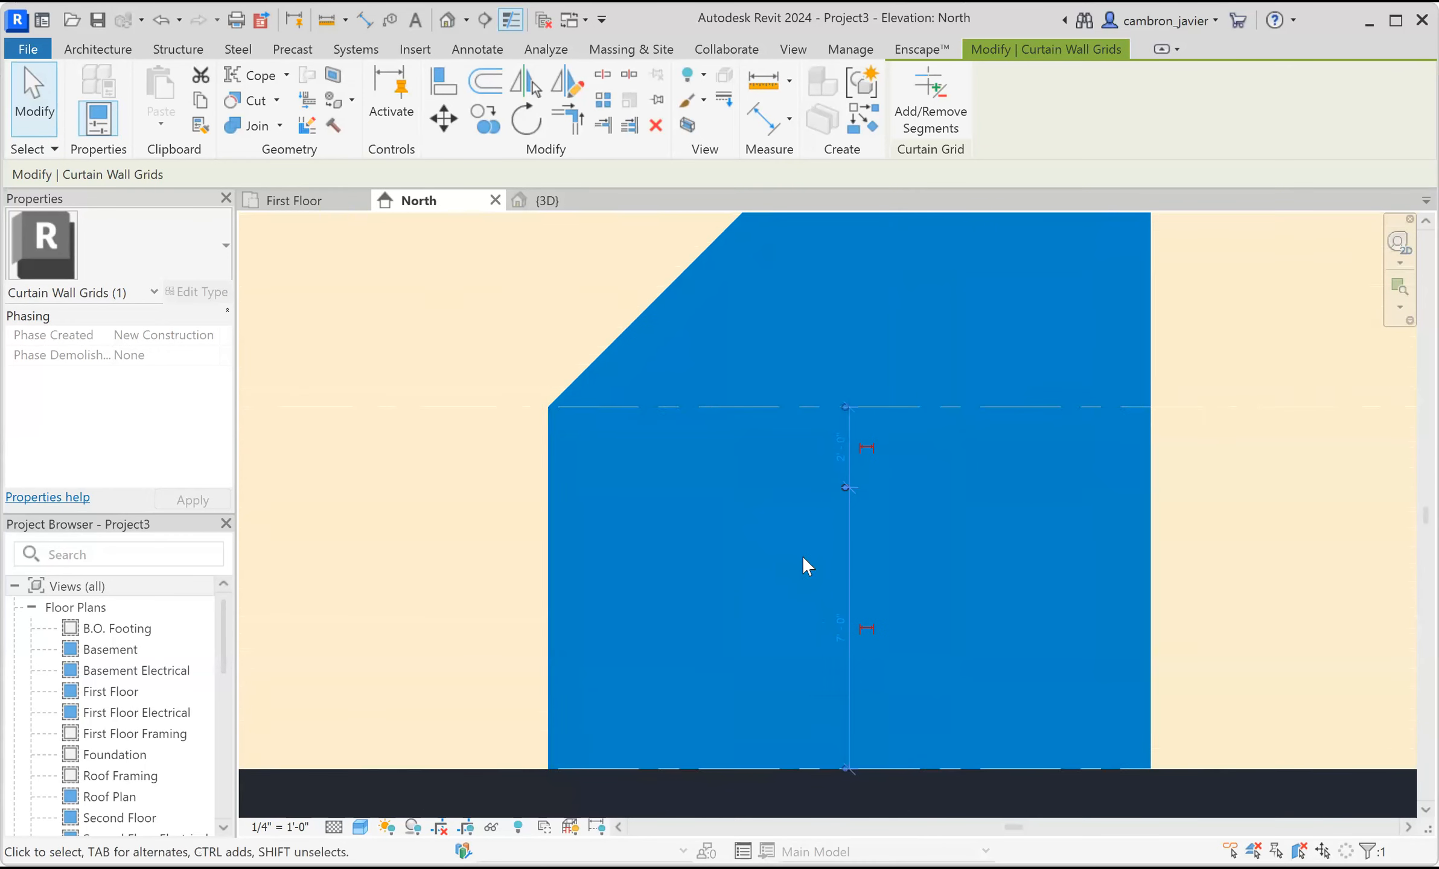
scroll(802, 543, "down", 1)
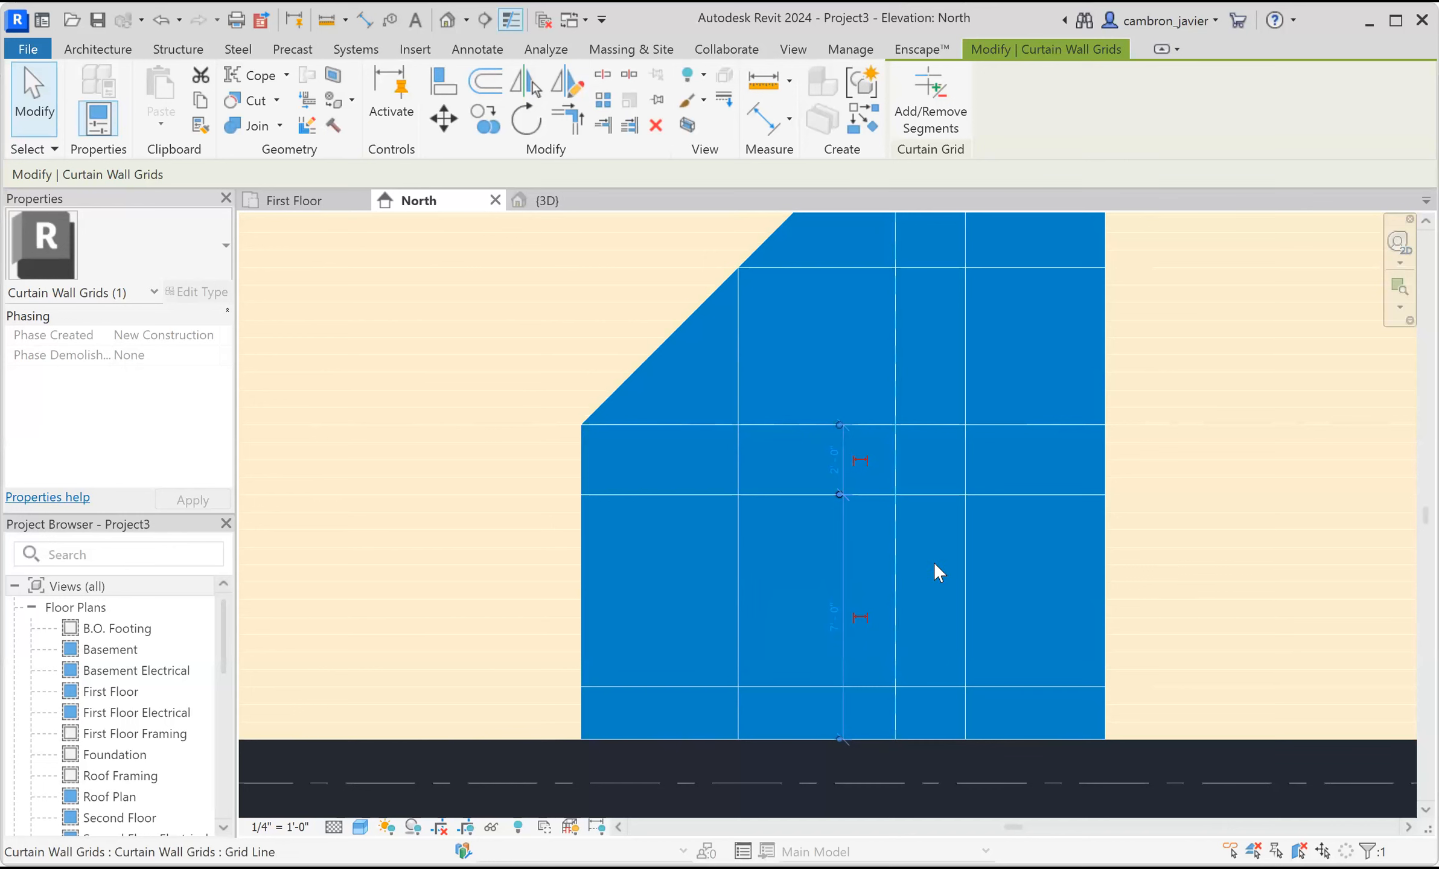
left_click(933, 97)
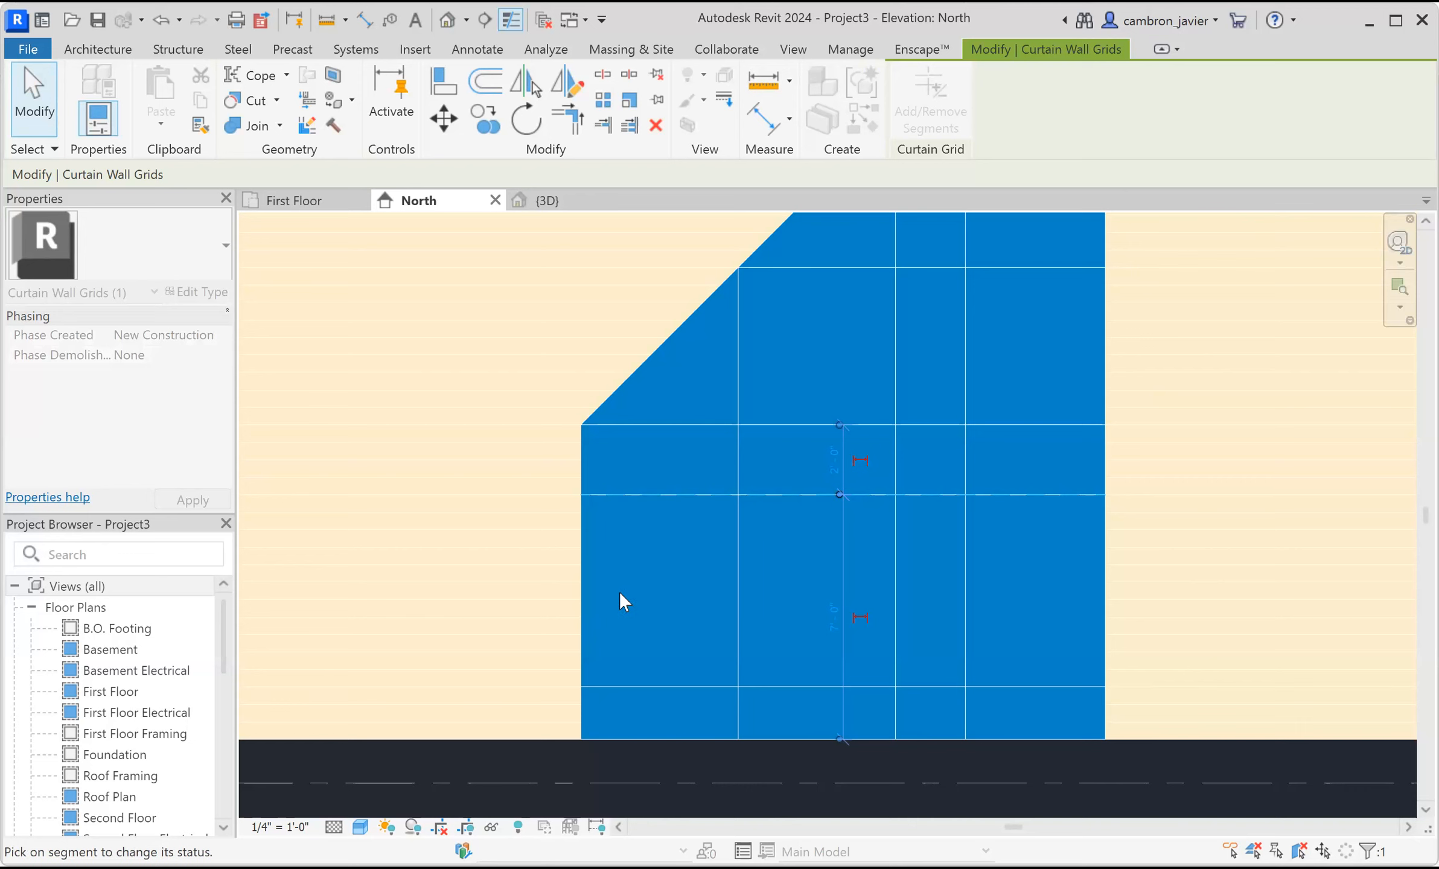
key("Escape")
key("Escape")
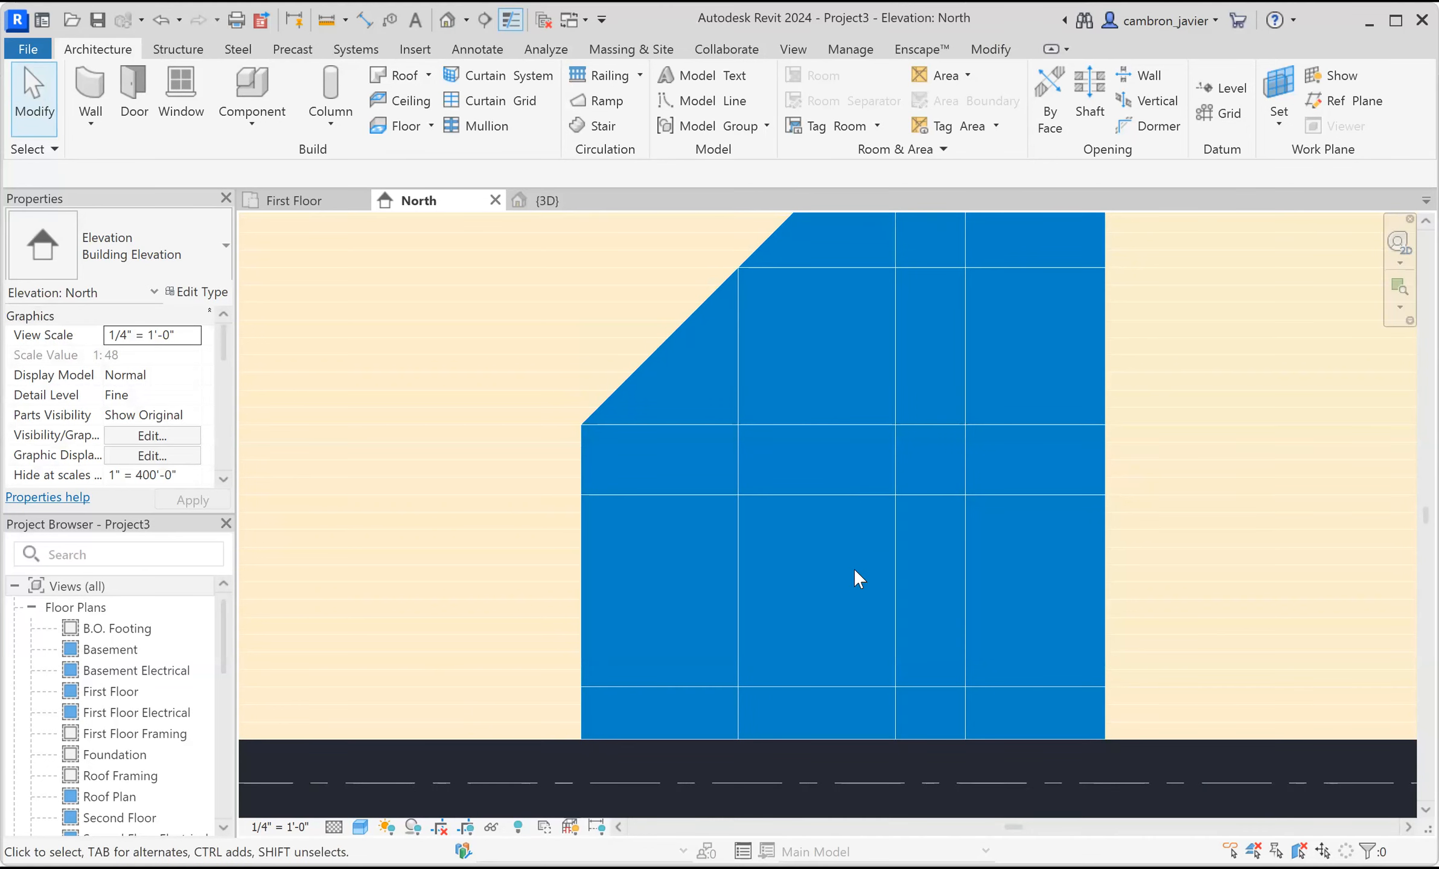
Add another horizontal curtain grid line across the curtain wall between the two lowest grid lines.
left_click(490, 100)
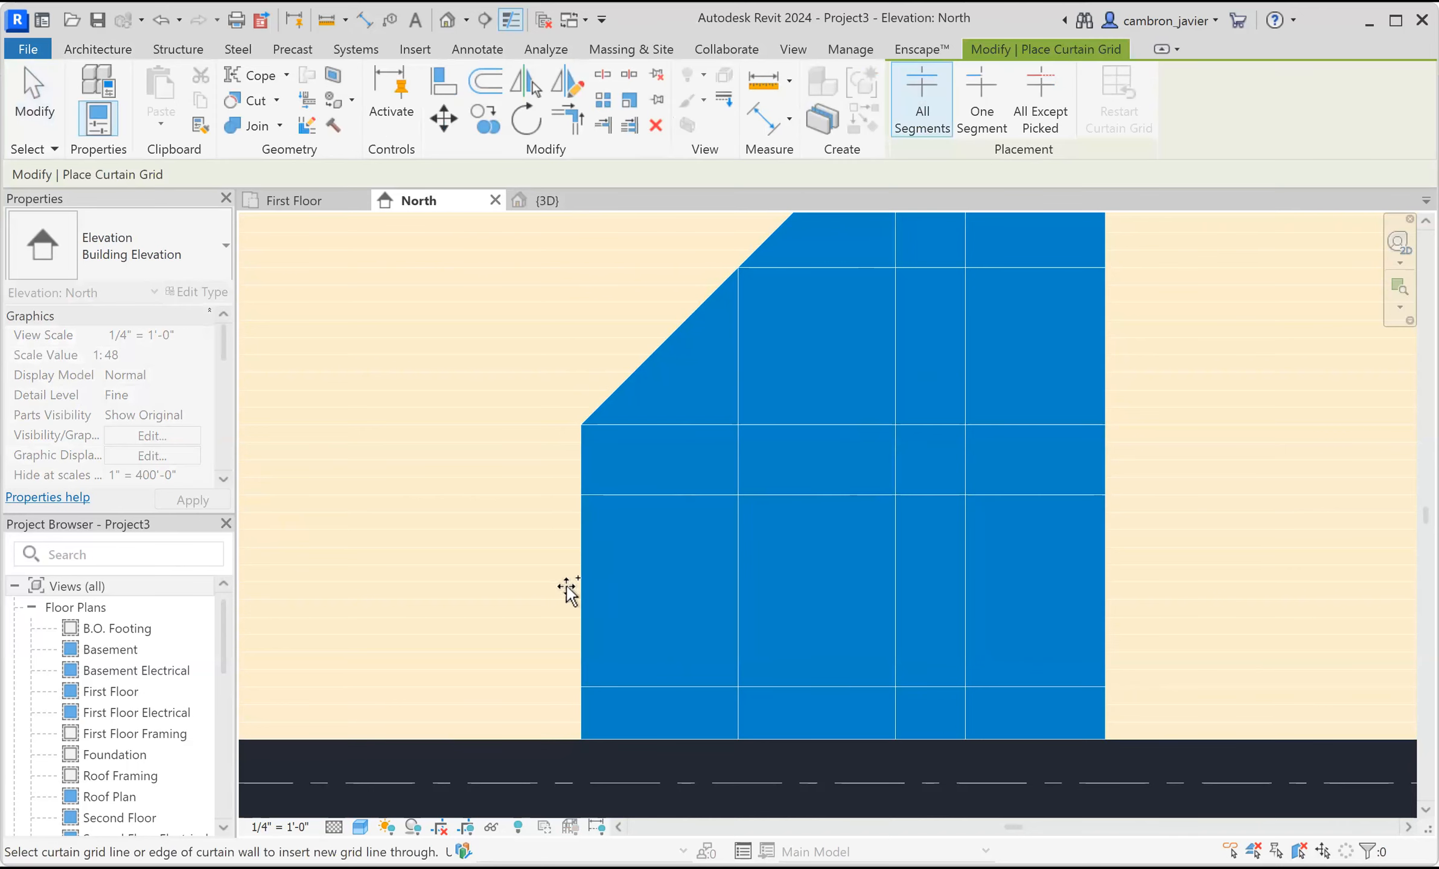
left_click(584, 593)
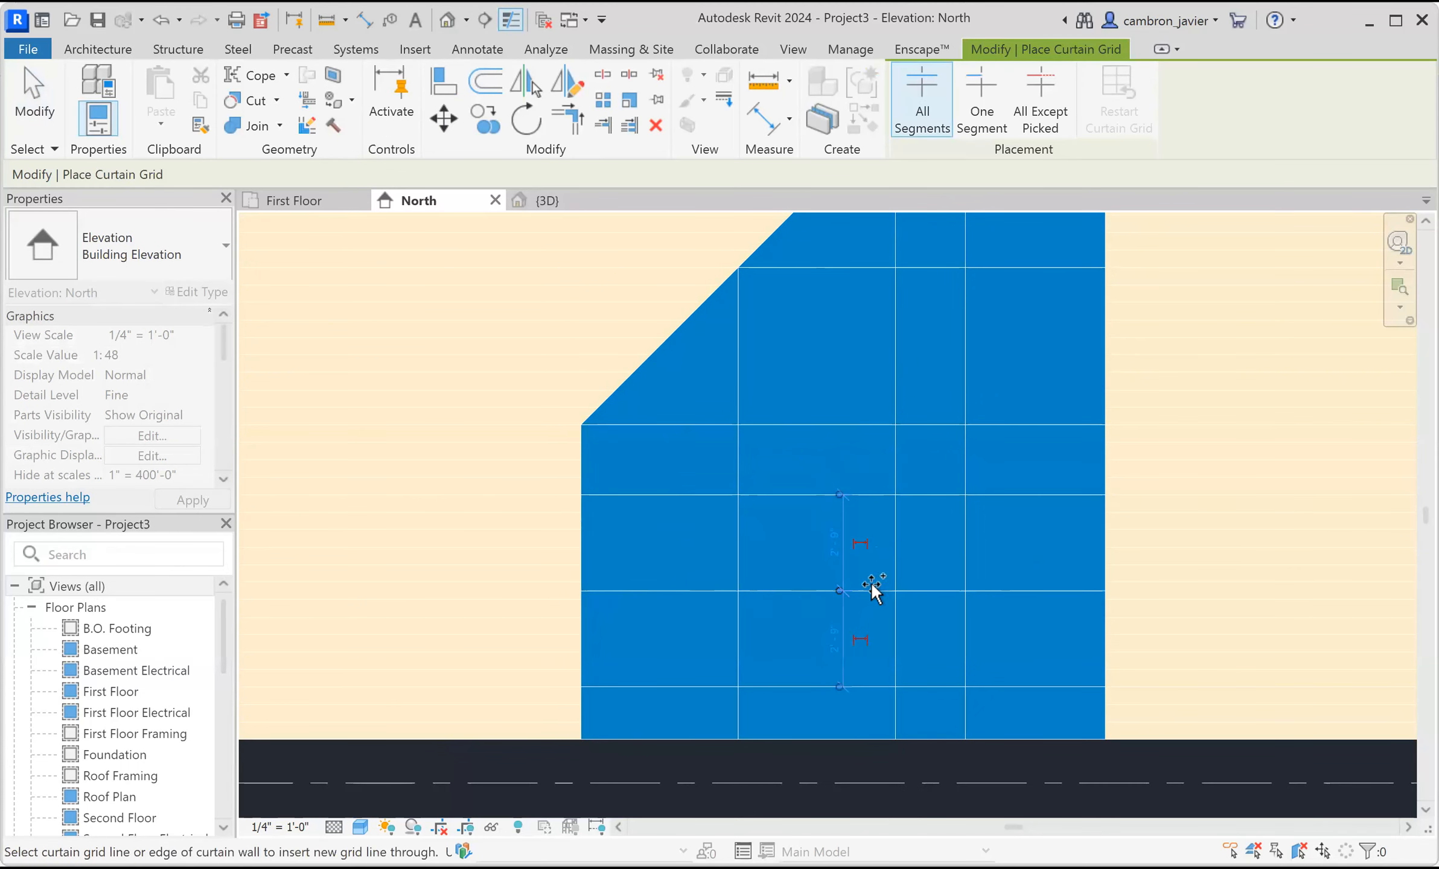
key("Escape")
key("Escape")
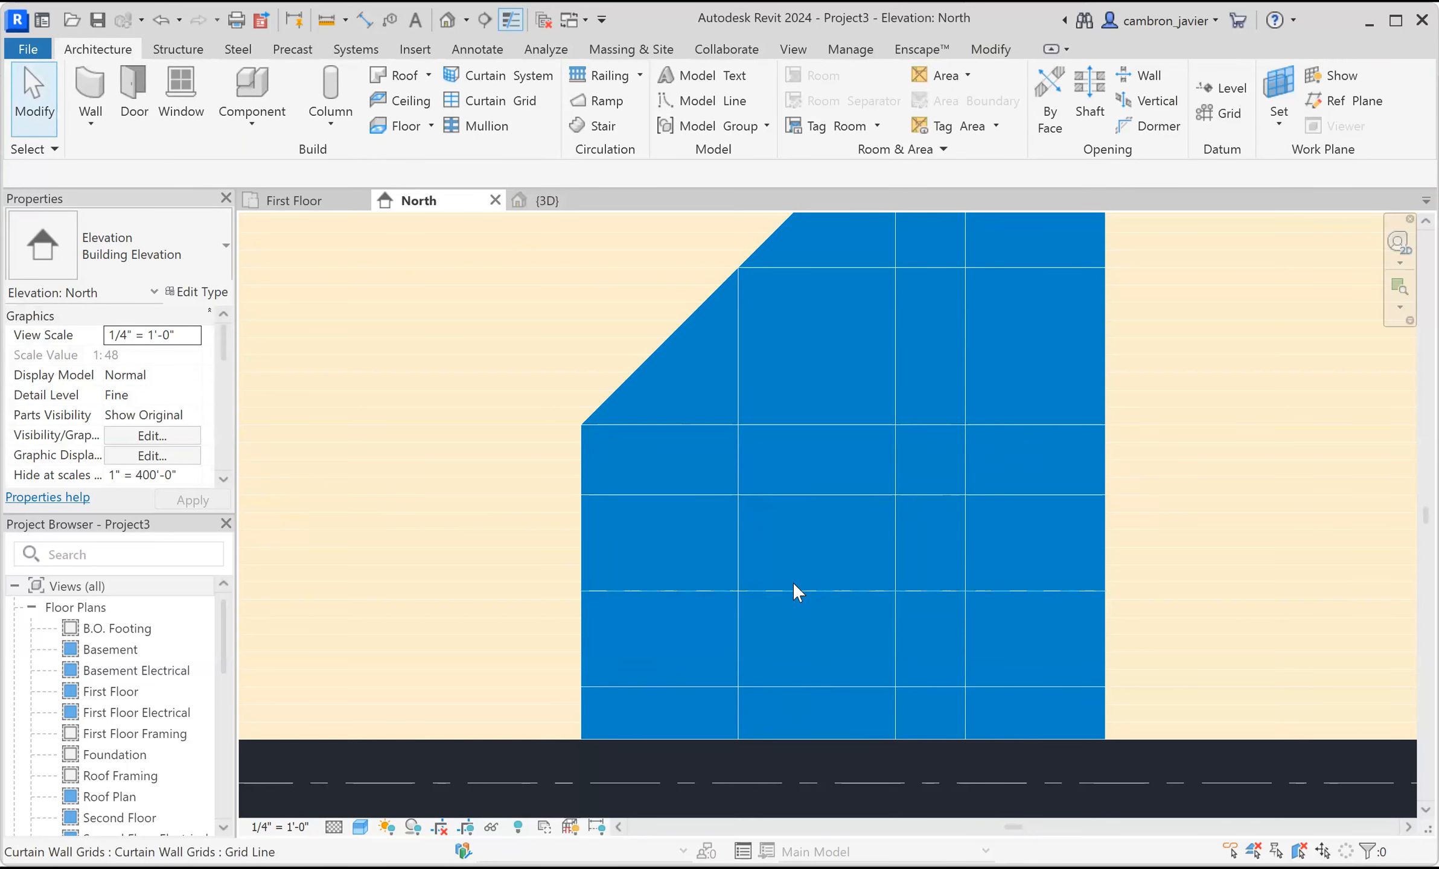
Select the new horizontal grid line and set its distance above the grid line below it to 1'.
left_click(838, 652)
scroll(837, 634, "up", 2)
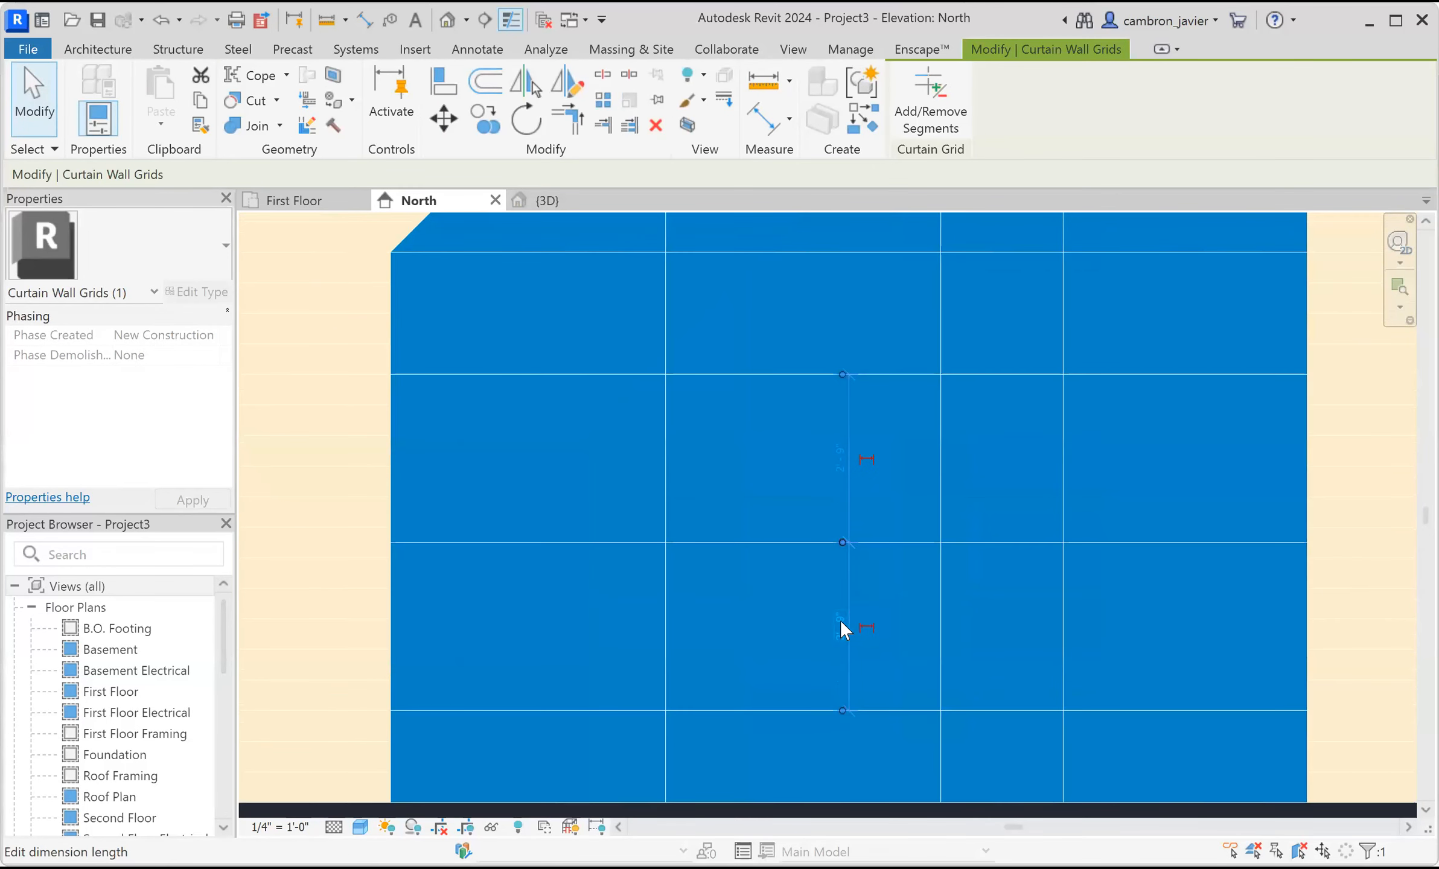
scroll(844, 616, "down", 1)
scroll(851, 622, "up", 1)
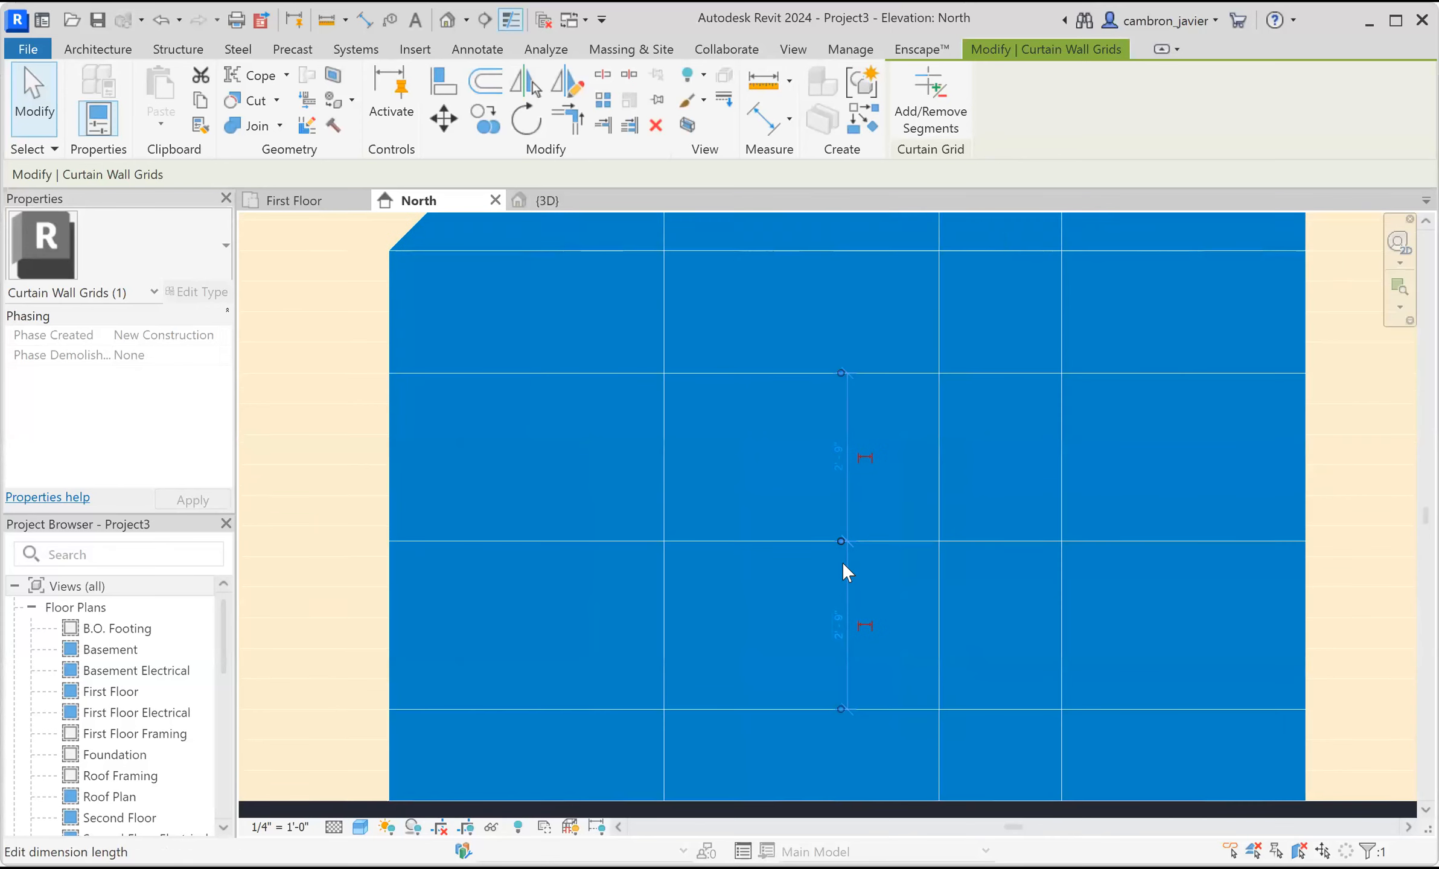
scroll(821, 627, "down", 1)
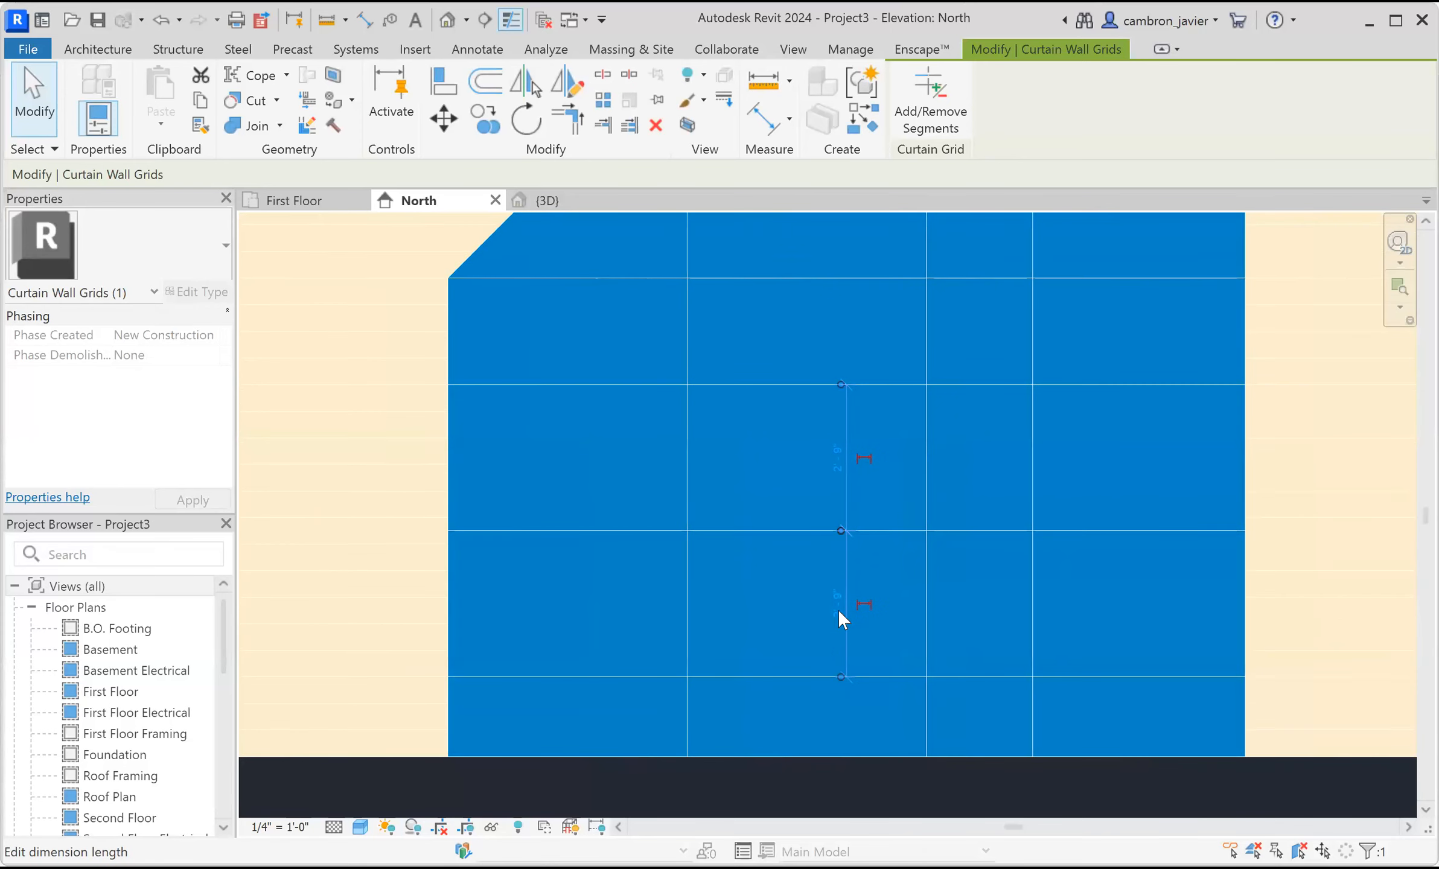
left_click(839, 607)
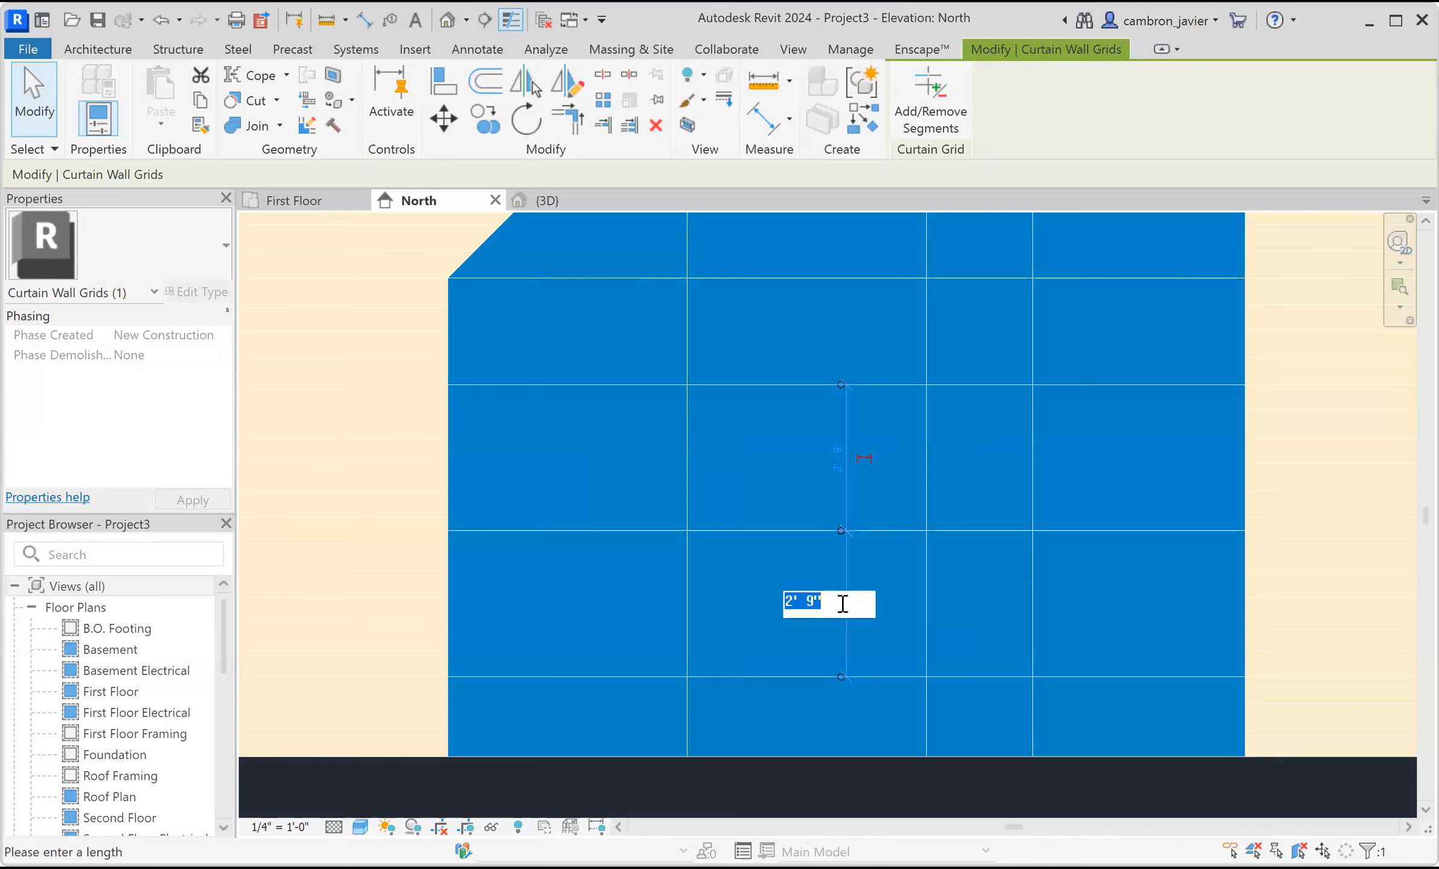
type("1")
key("Return")
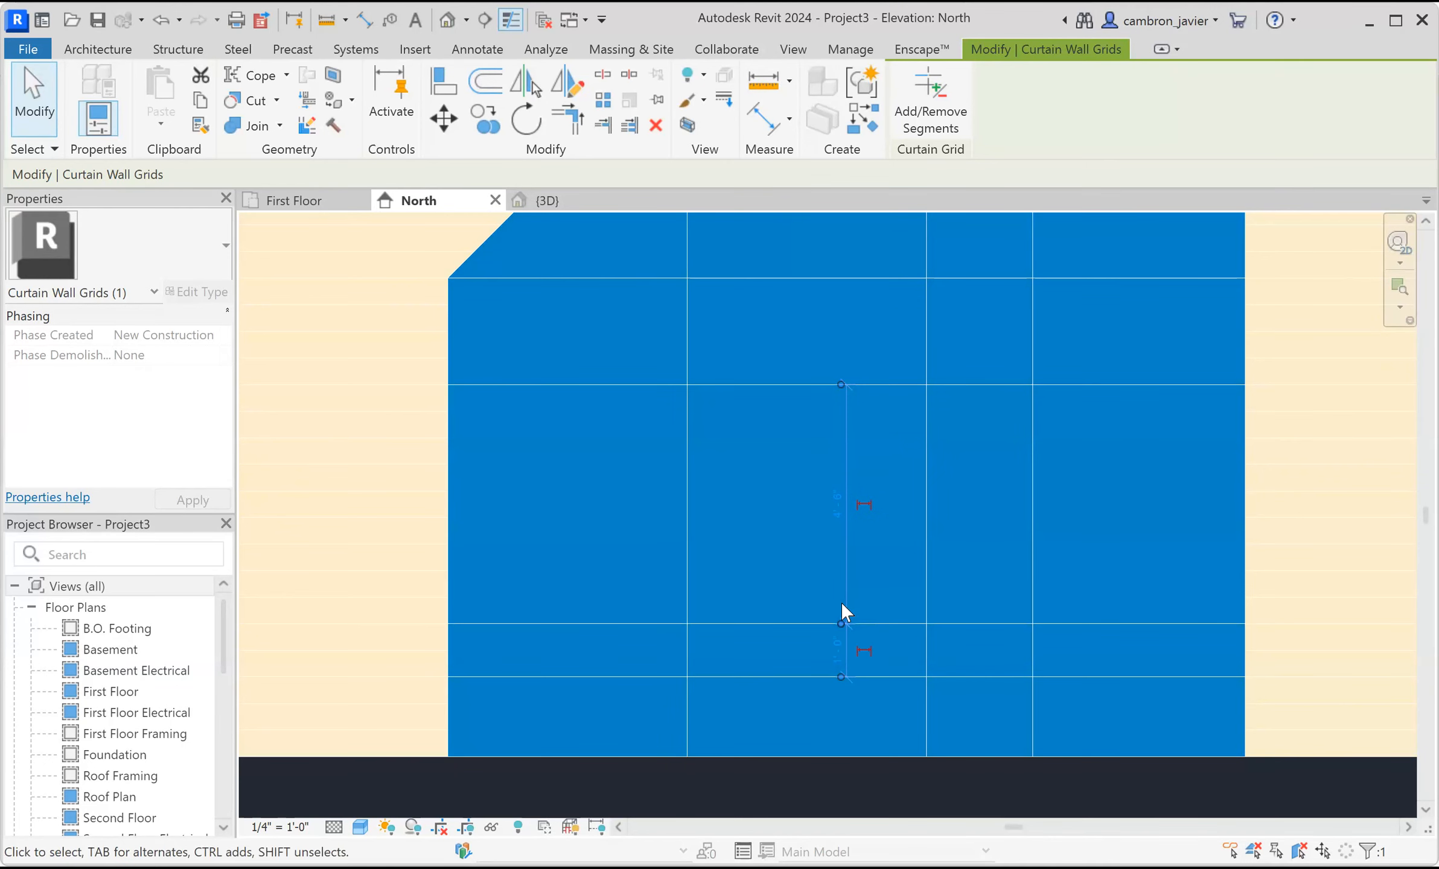
scroll(851, 604, "down", 1)
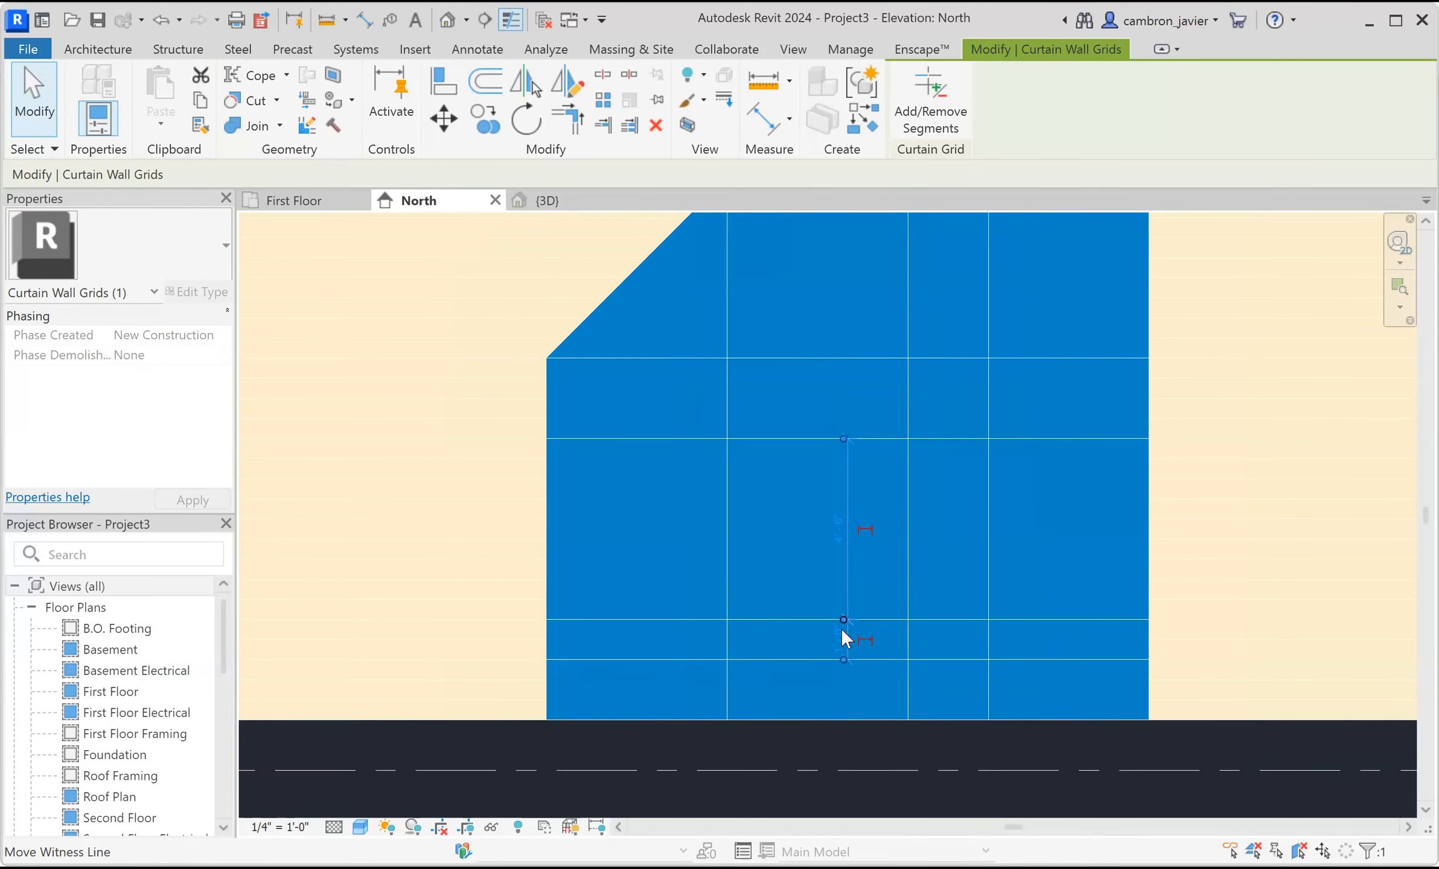
left_click(846, 744)
scroll(869, 679, "down", 1)
middle_click_drag(785, 640, 614, 728)
scroll(754, 482, "up", 1)
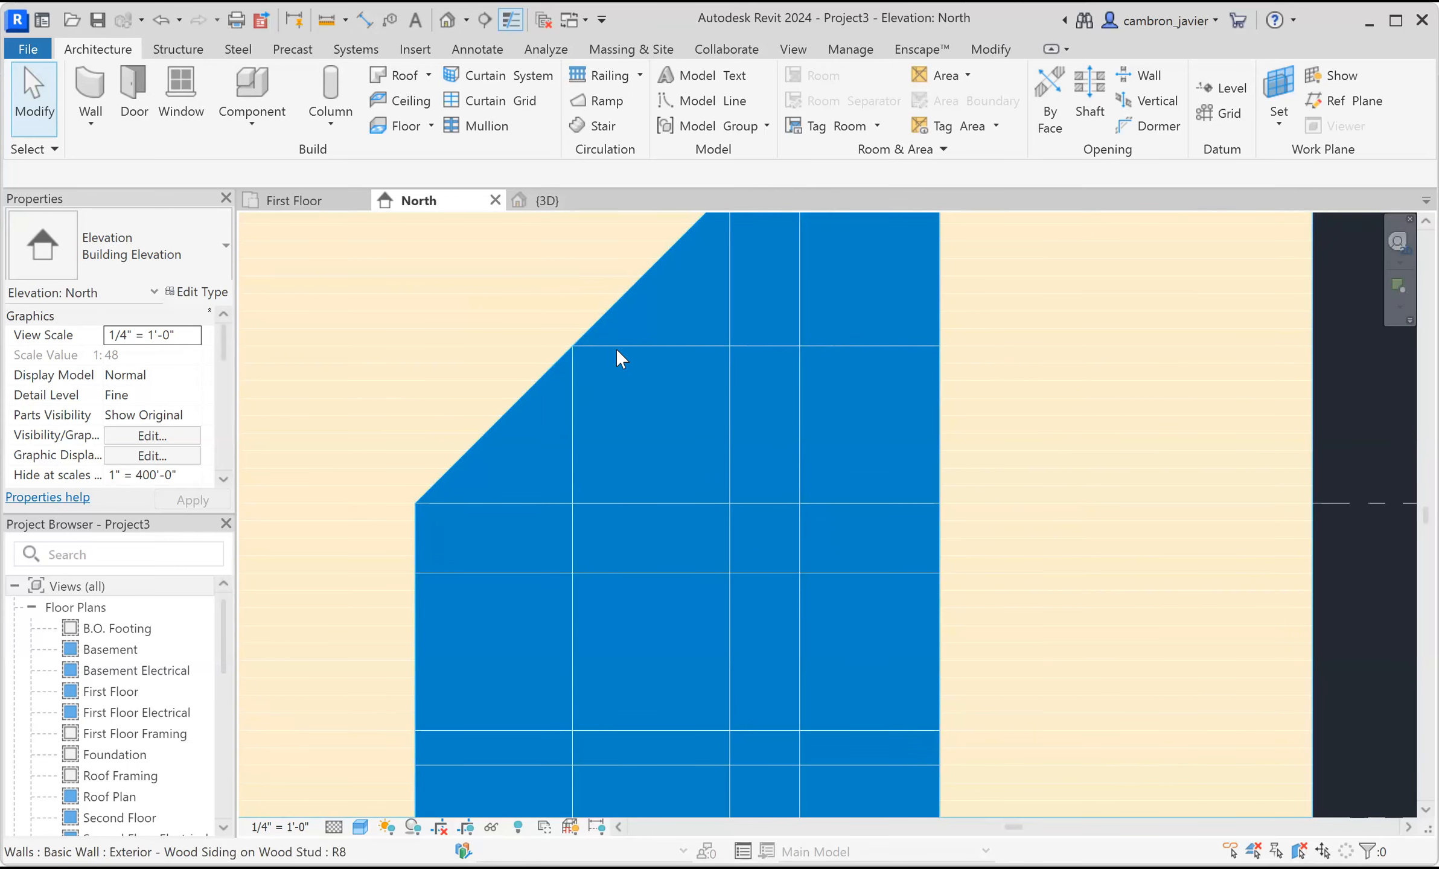
scroll(616, 348, "down", 1)
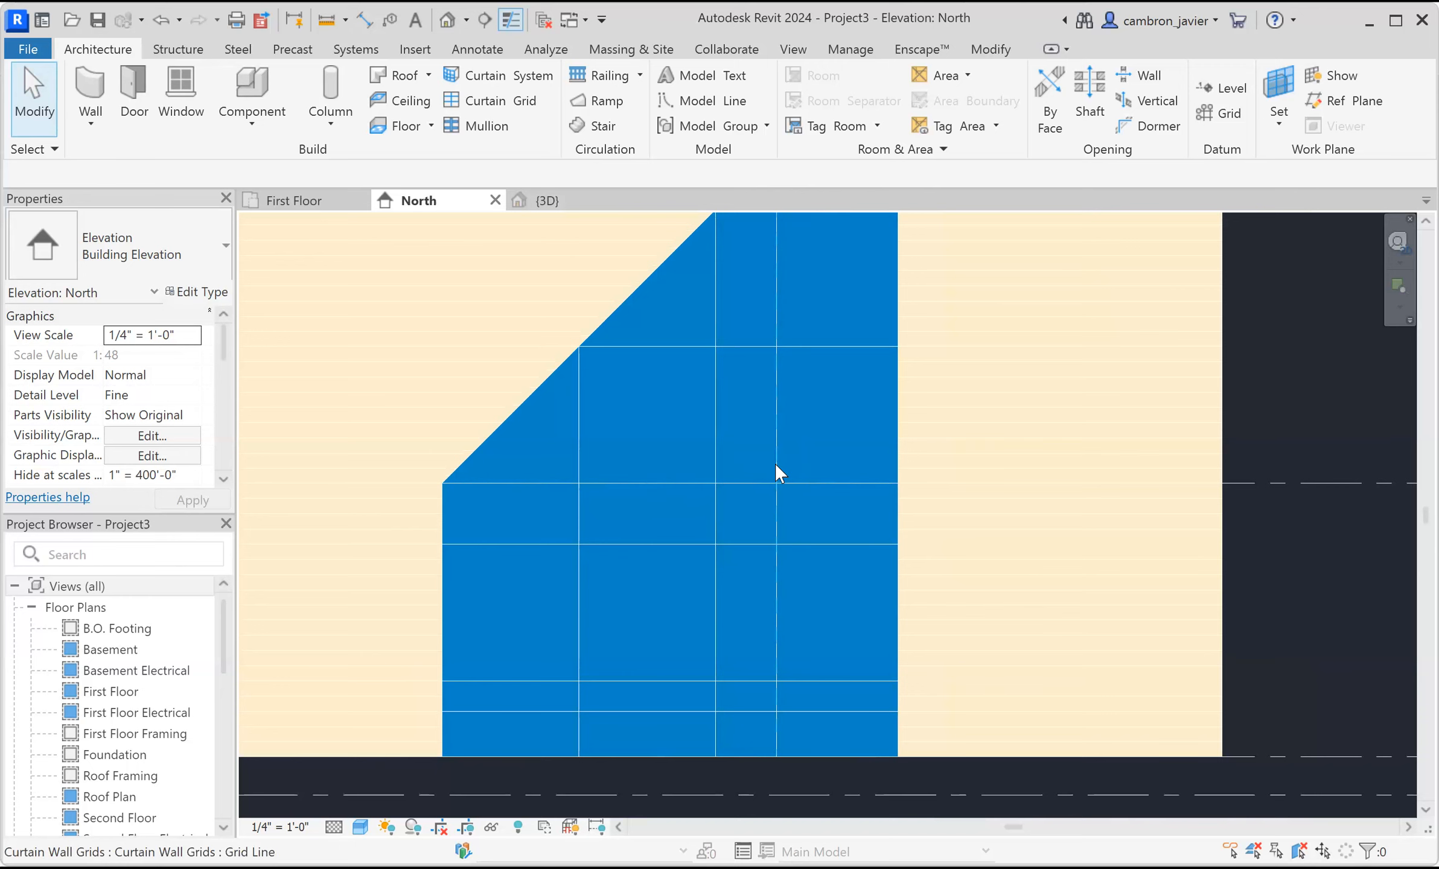
left_click(800, 483)
scroll(856, 485, "up", 1)
scroll(833, 536, "down", 1)
middle_click_drag(833, 536, 759, 465)
left_click(766, 526)
middle_click_drag(783, 544, 742, 615)
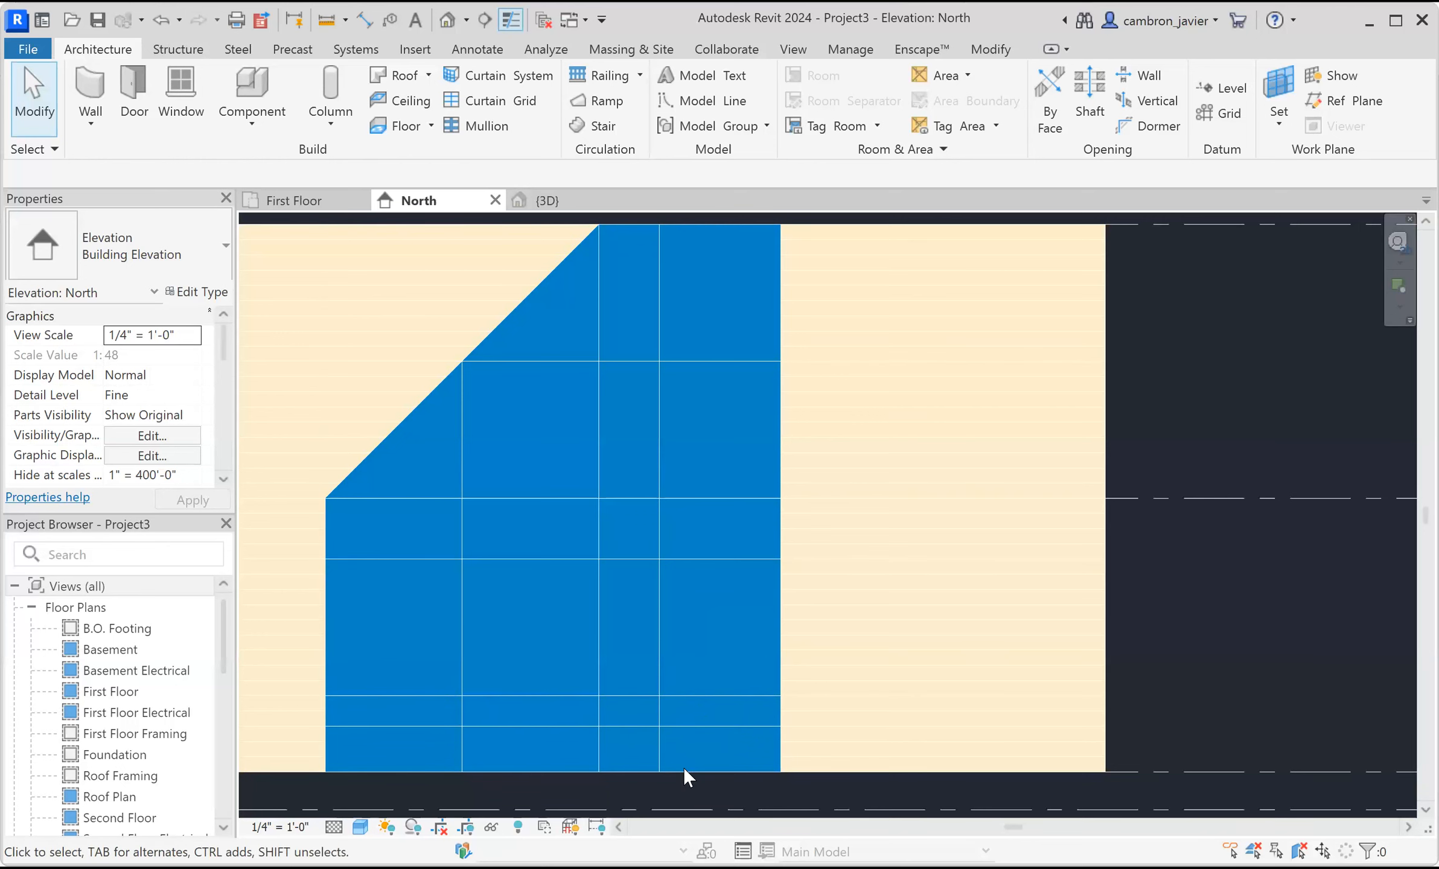
left_click(699, 559)
middle_click_drag(698, 537, 665, 409)
scroll(521, 535, "up", 2)
scroll(749, 399, "down", 1)
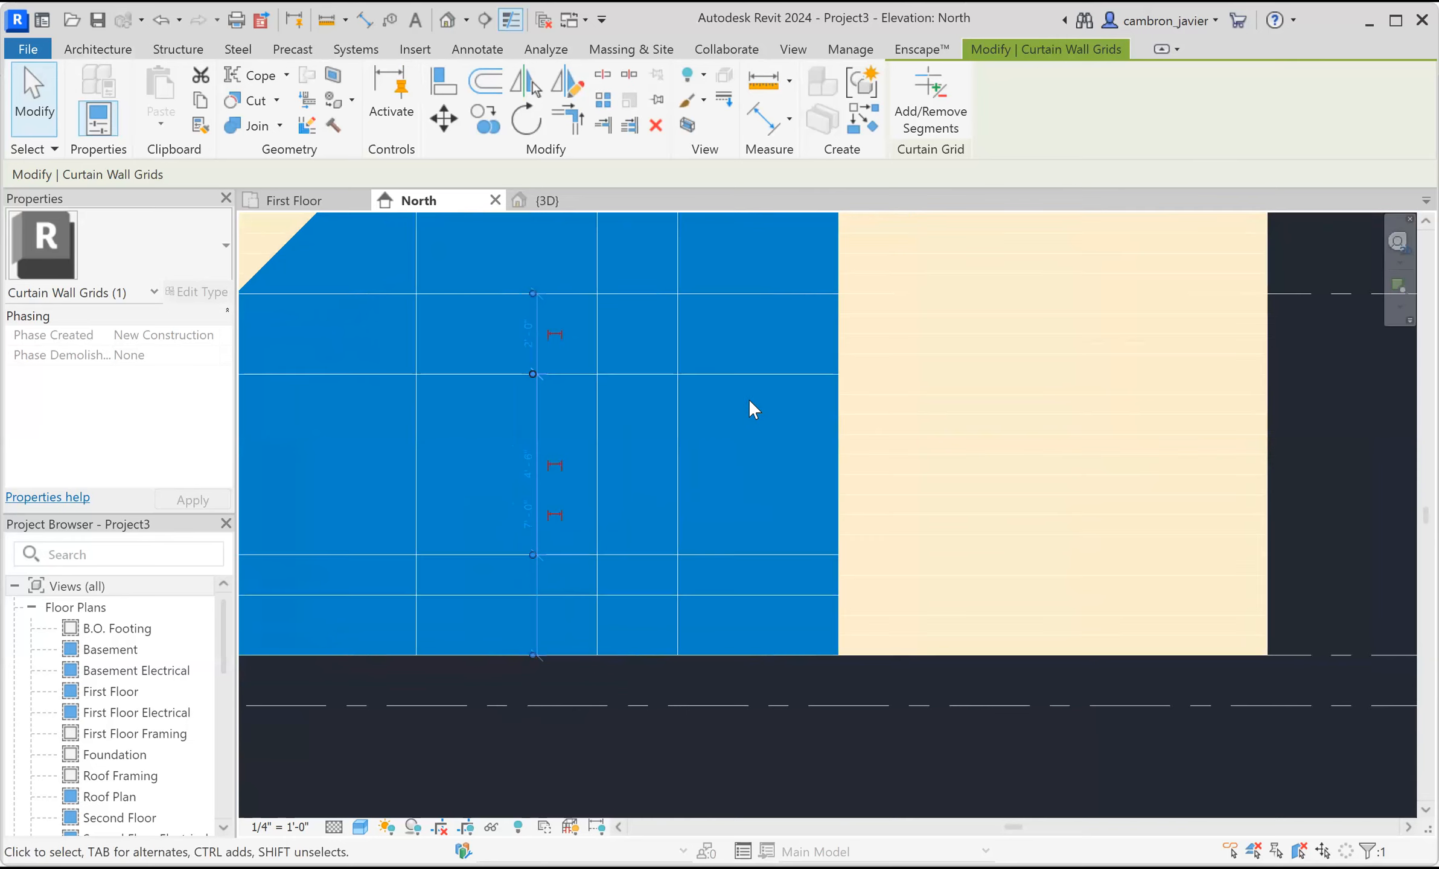
scroll(749, 399, "down", 1)
middle_click_drag(757, 419, 772, 578)
key("Escape")
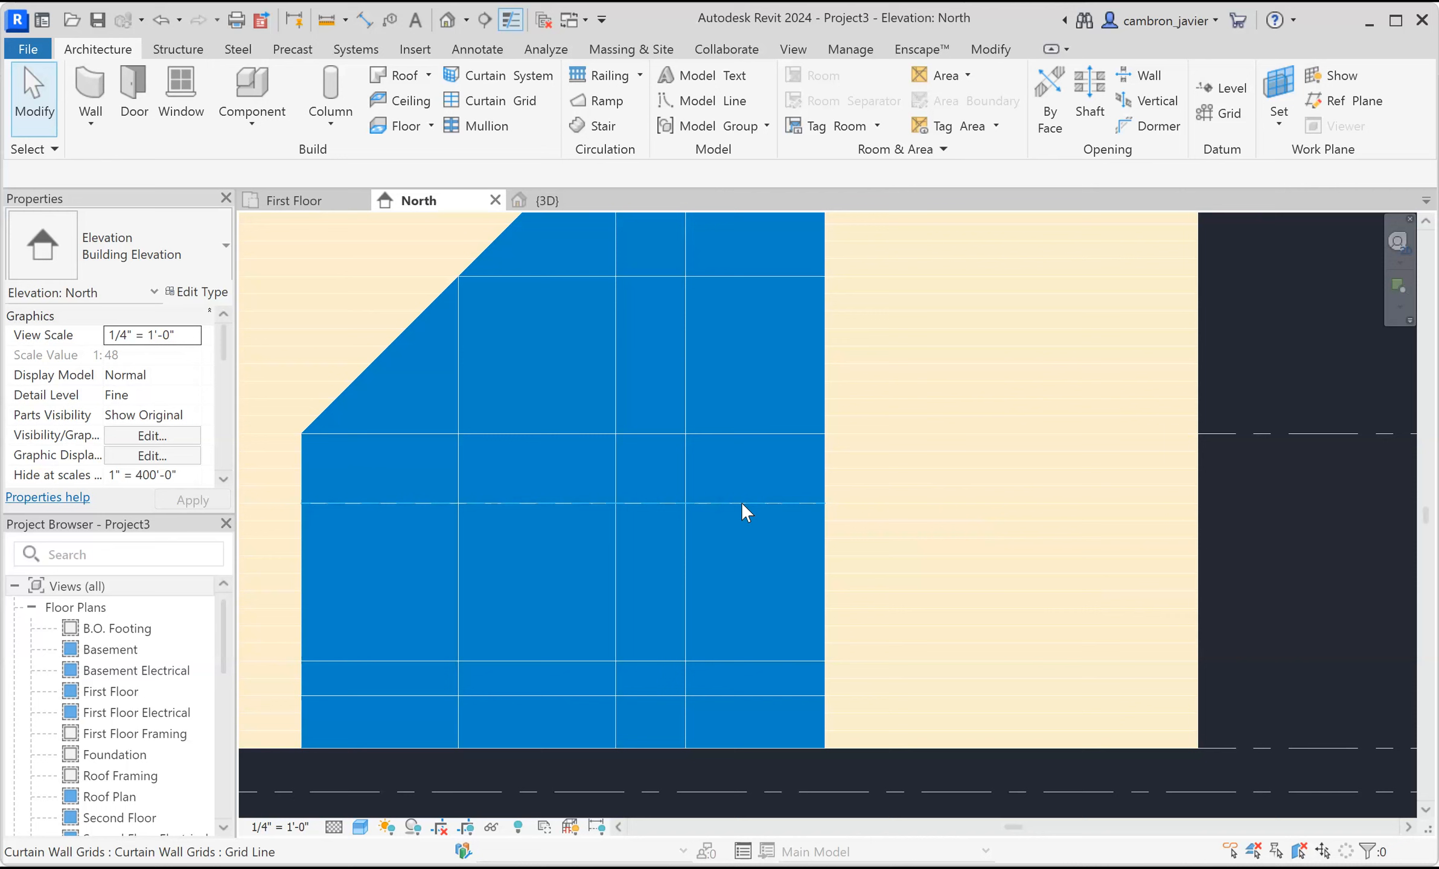
Select the rightmost vertical grid line and set its distance from the curtain wall's right edge to 3'.
left_click(686, 534)
left_click(757, 423)
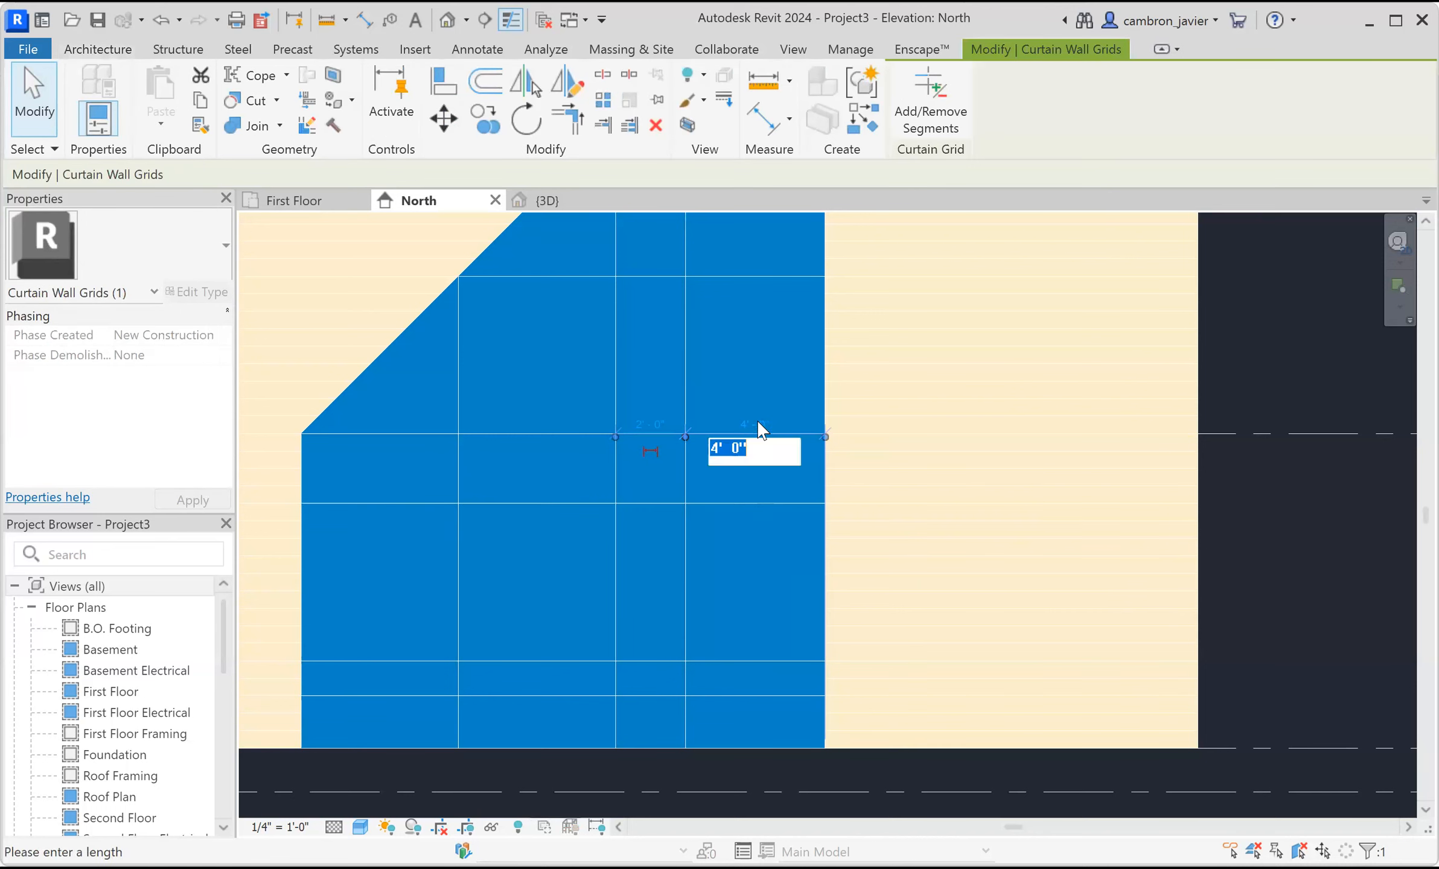
type("3")
key("Return")
key("Escape")
Try moving the leftmost vertical grid line to the right, then undo the move.
left_click(460, 462)
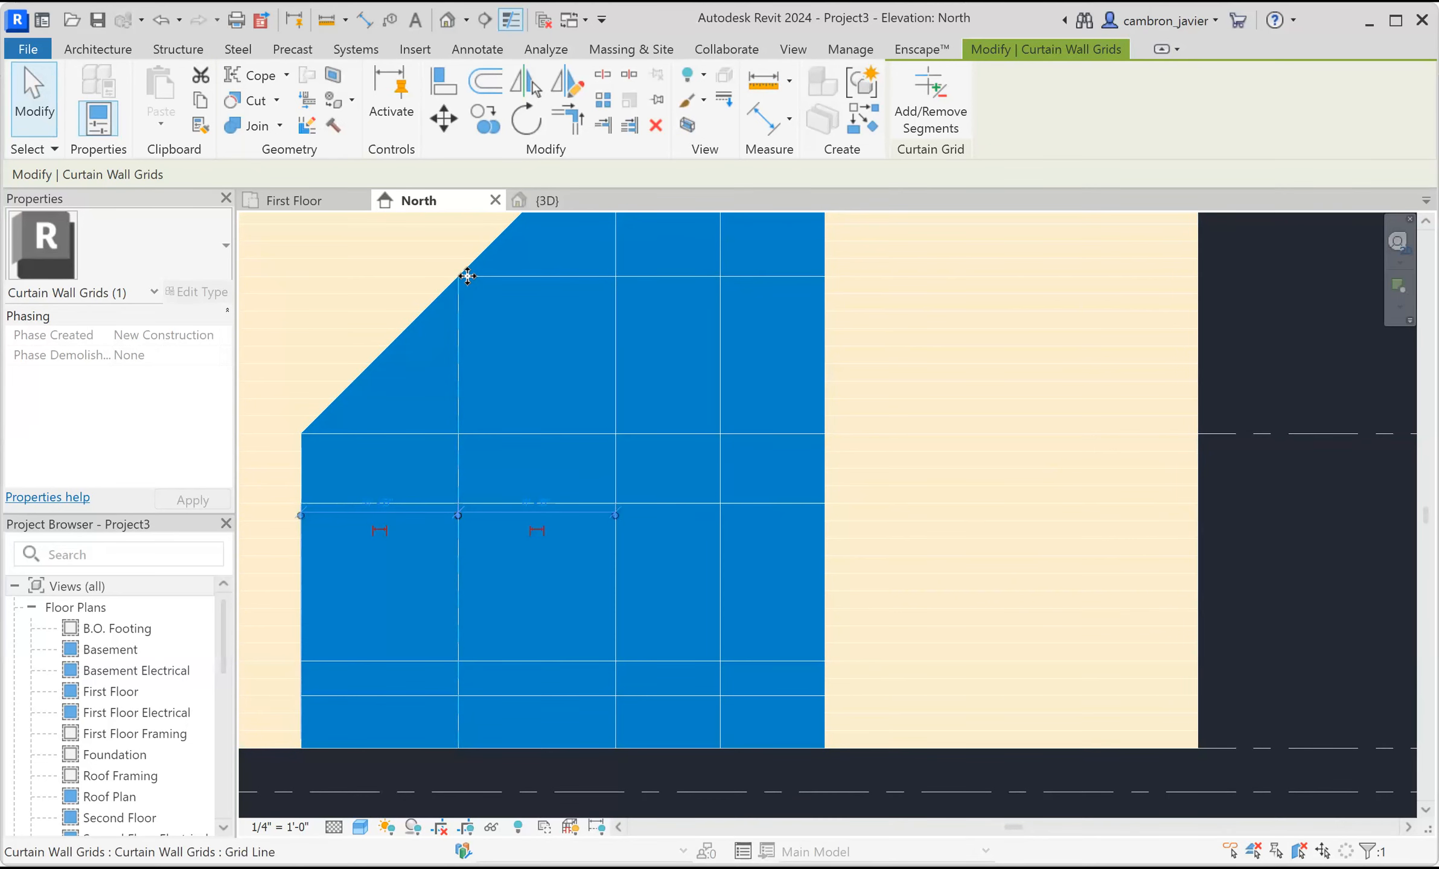
left_click_drag(459, 308, 502, 306)
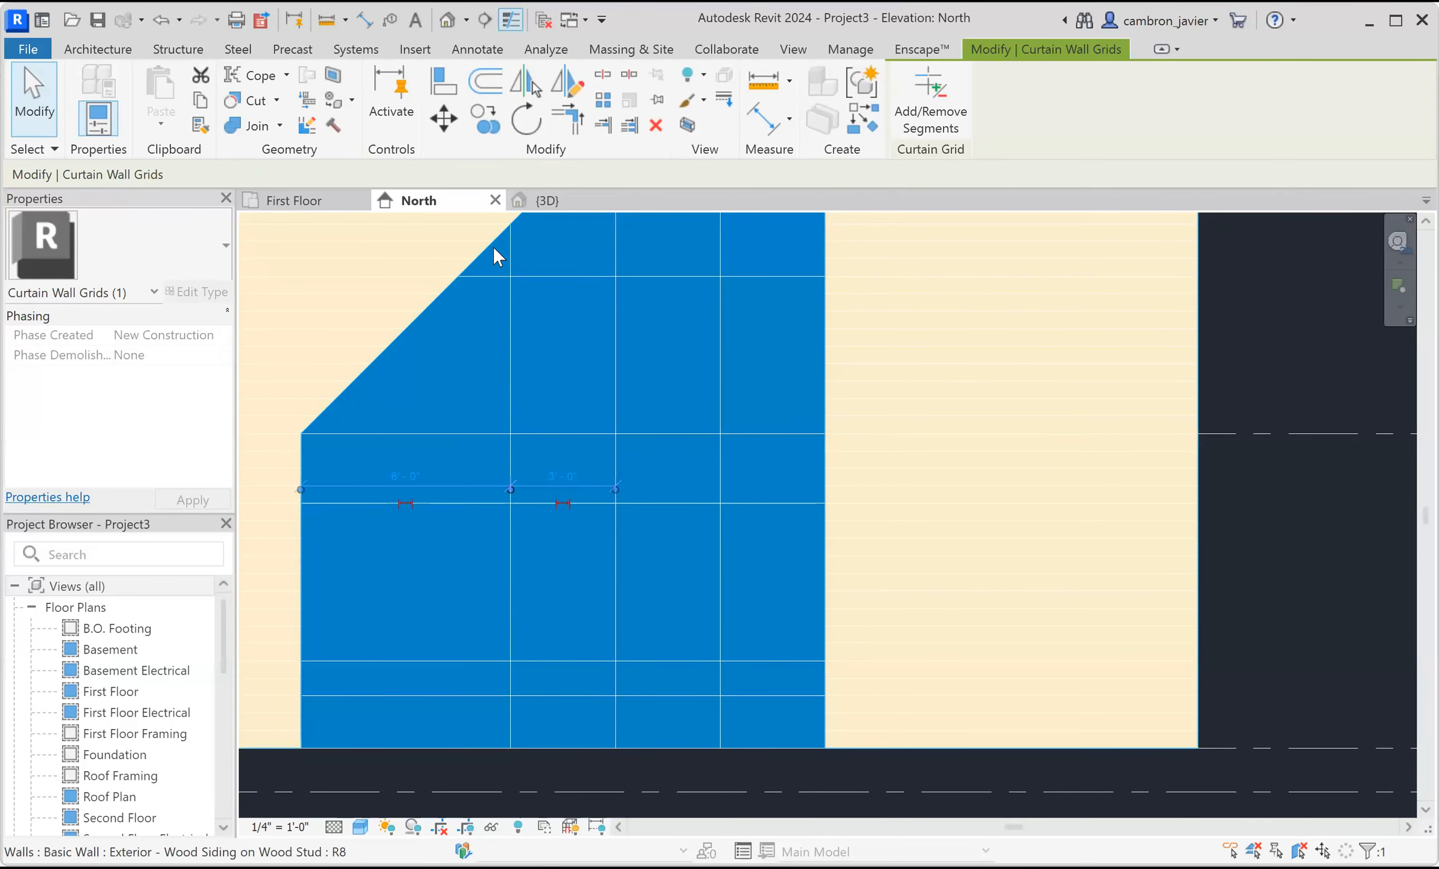
key("ctrl+z")
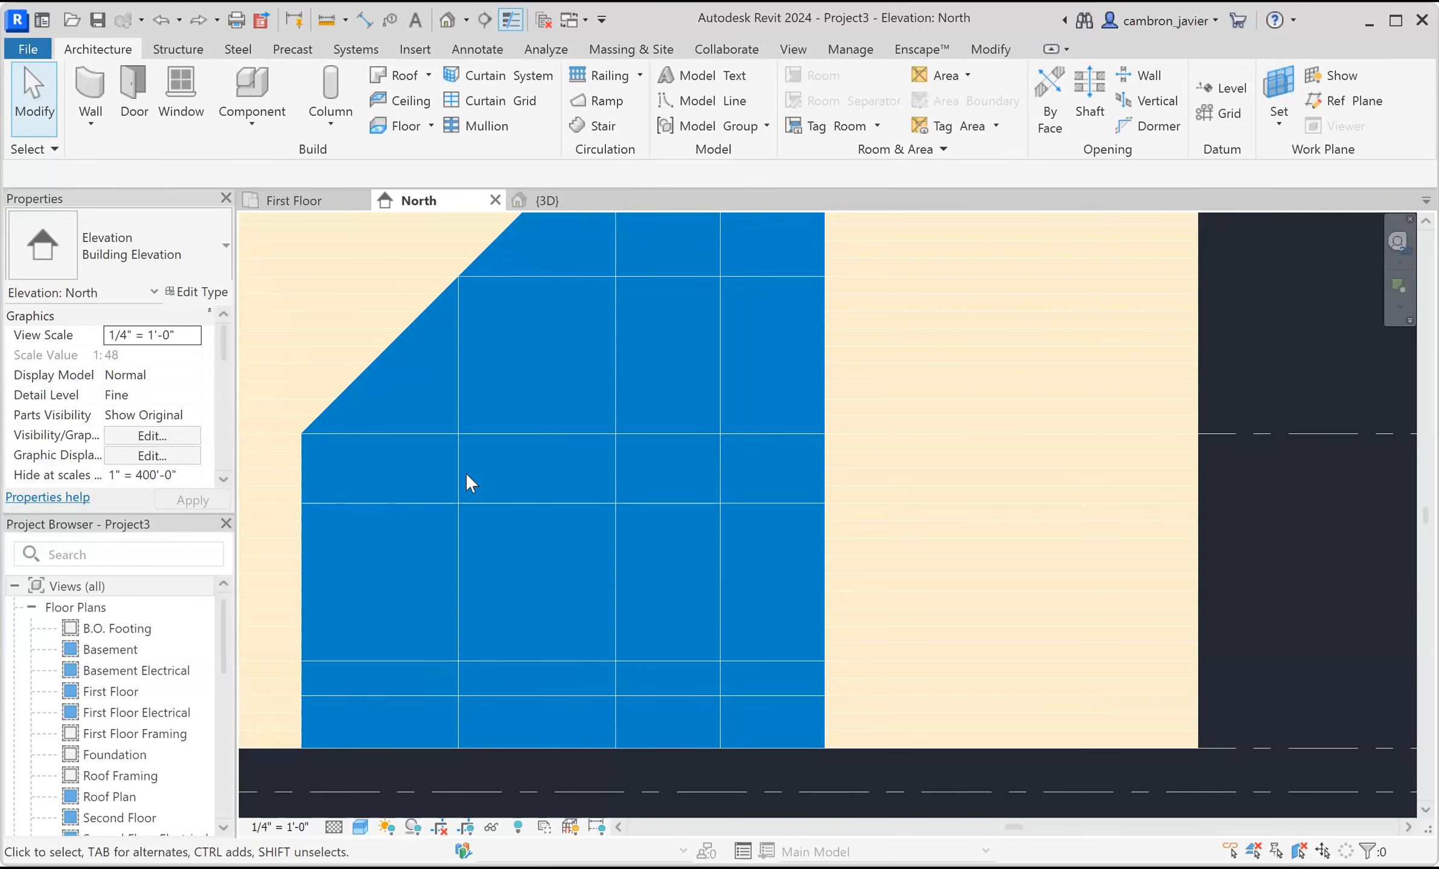
Place an aligned dimension across the three vertical grid lines and toggle it to equal spacing.
middle_click_drag(652, 356, 620, 410)
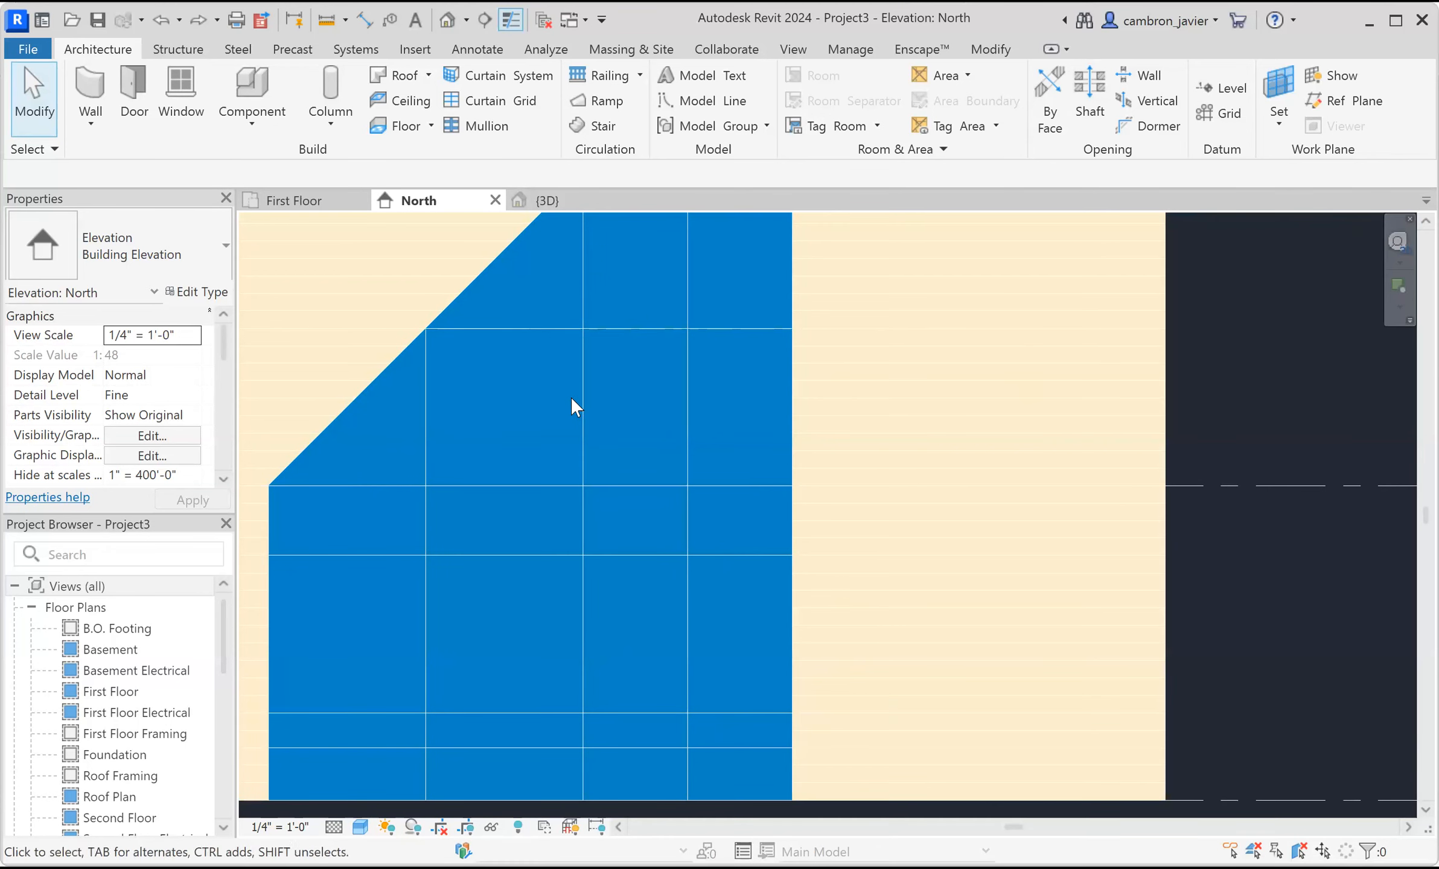
key("d")
key("i")
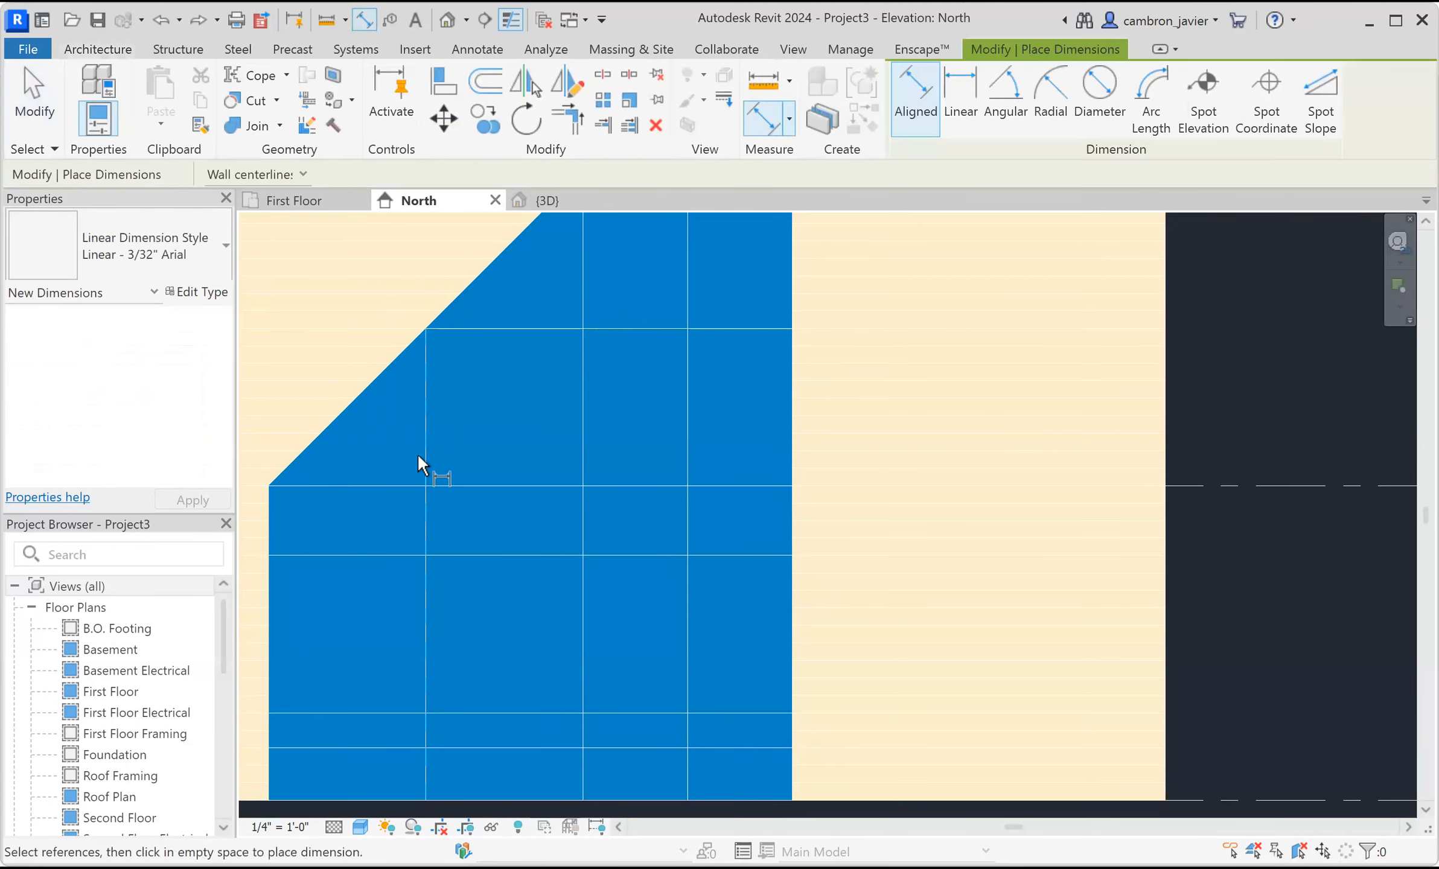
left_click(424, 457)
left_click(582, 462)
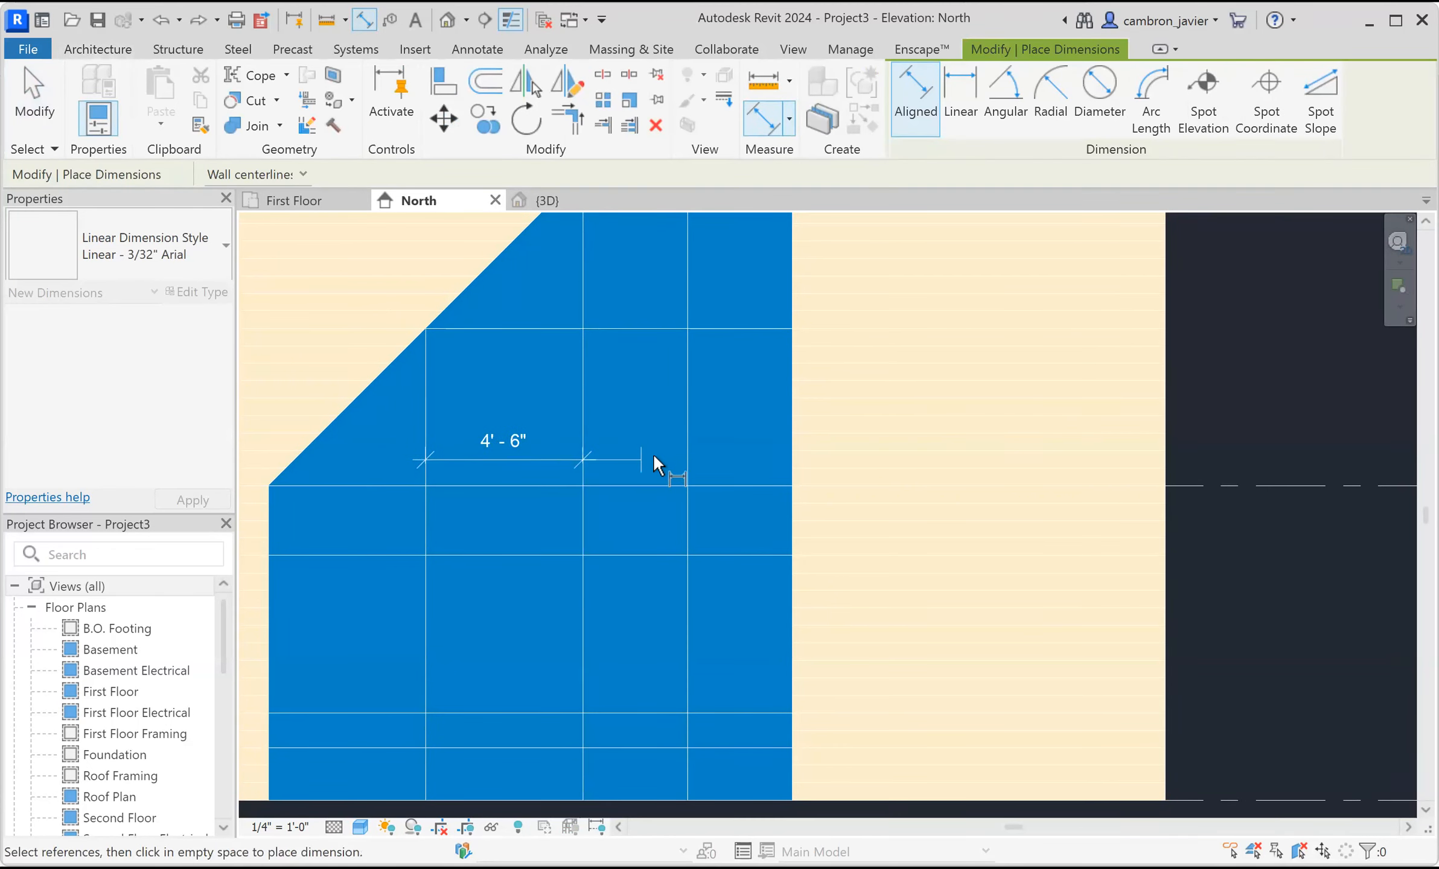
left_click(686, 448)
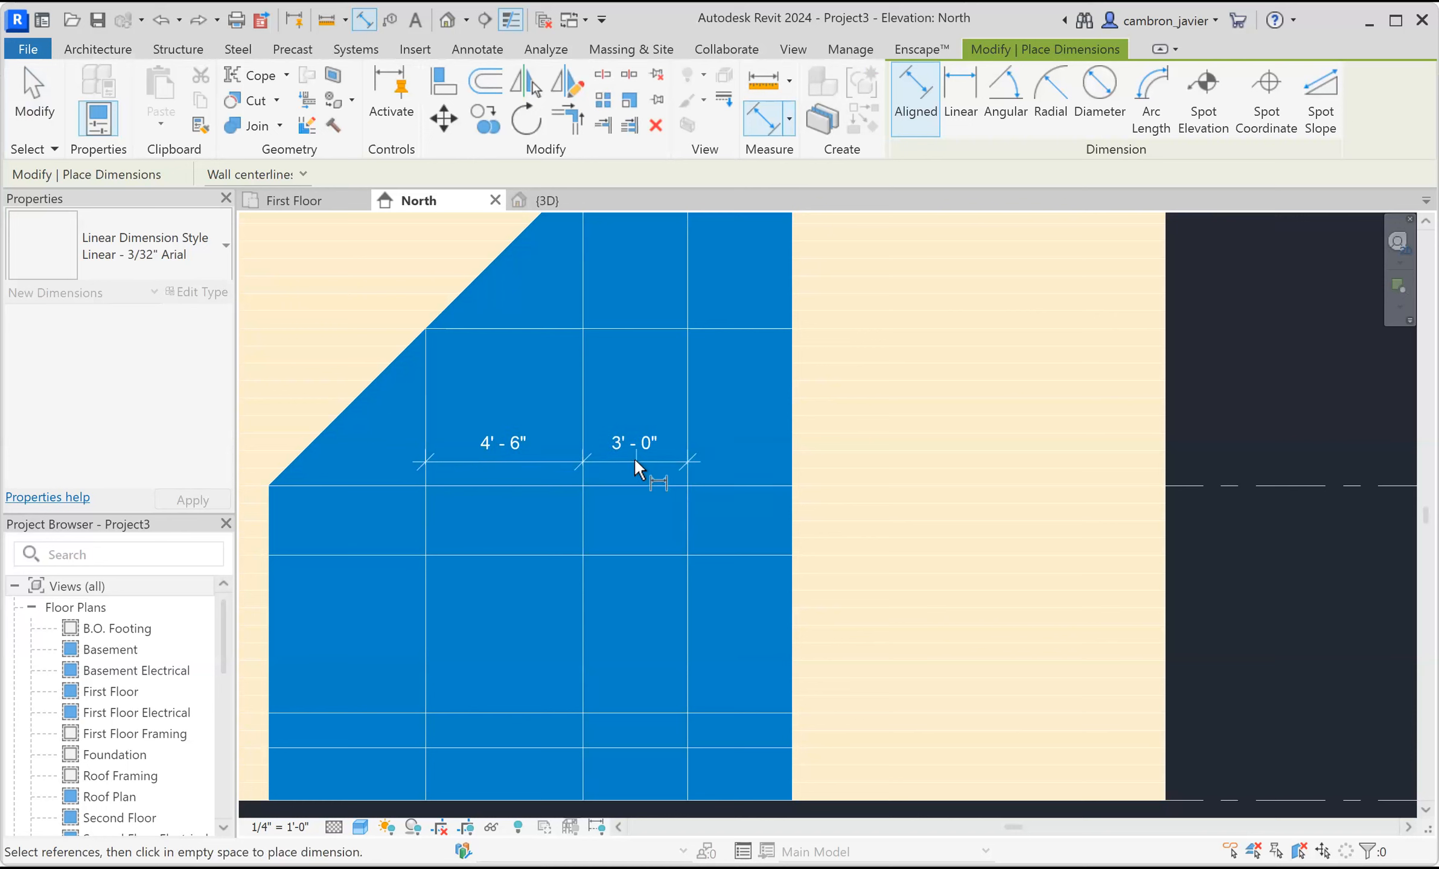
left_click(633, 458)
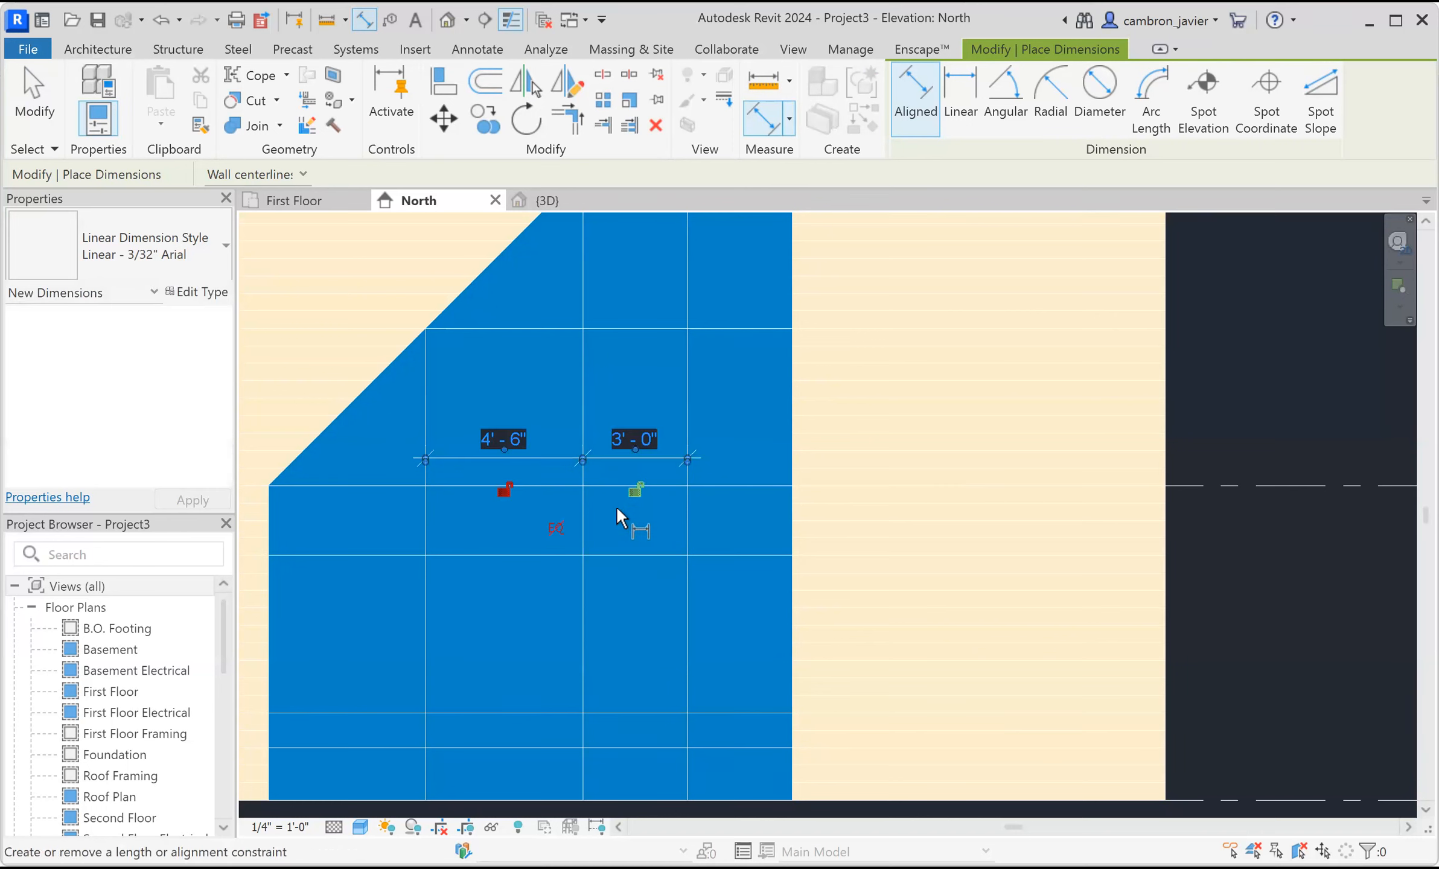
left_click(554, 528)
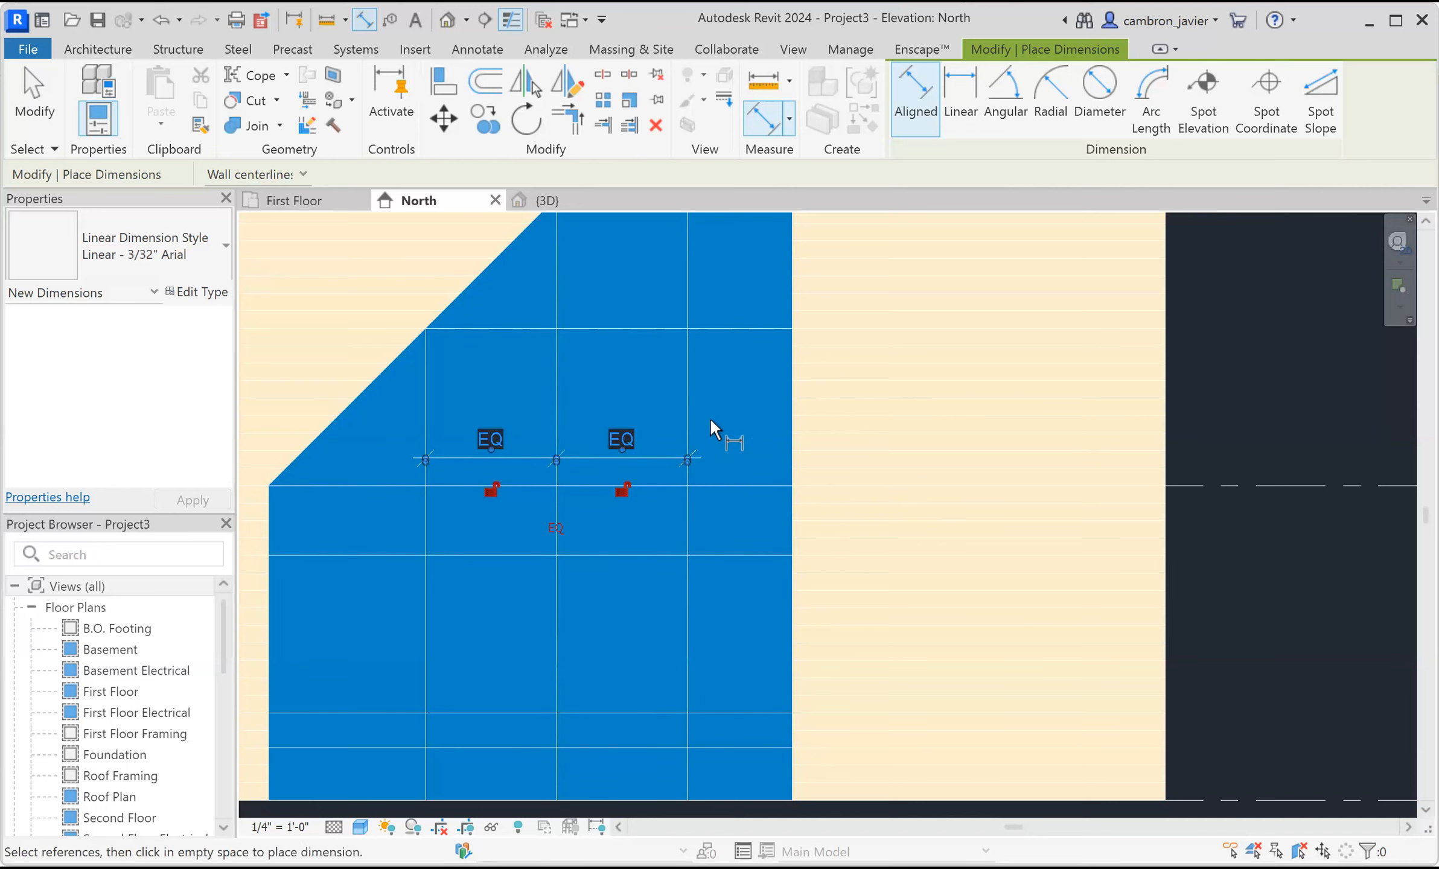
key("Escape")
key("Escape")
Delete the equality dimension while keeping the grid lines constrained.
left_click(588, 457)
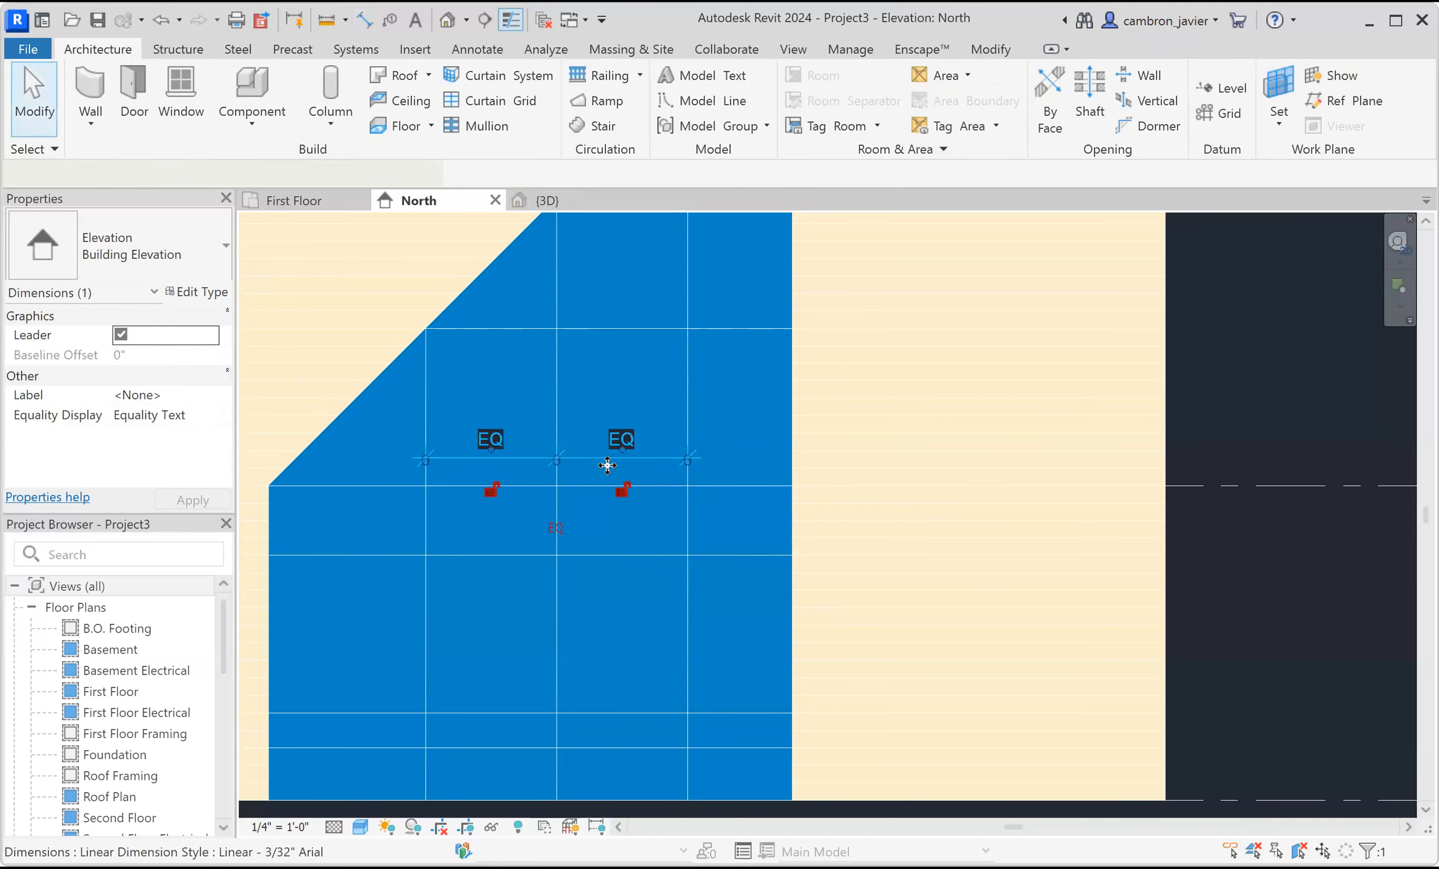
key("Delete")
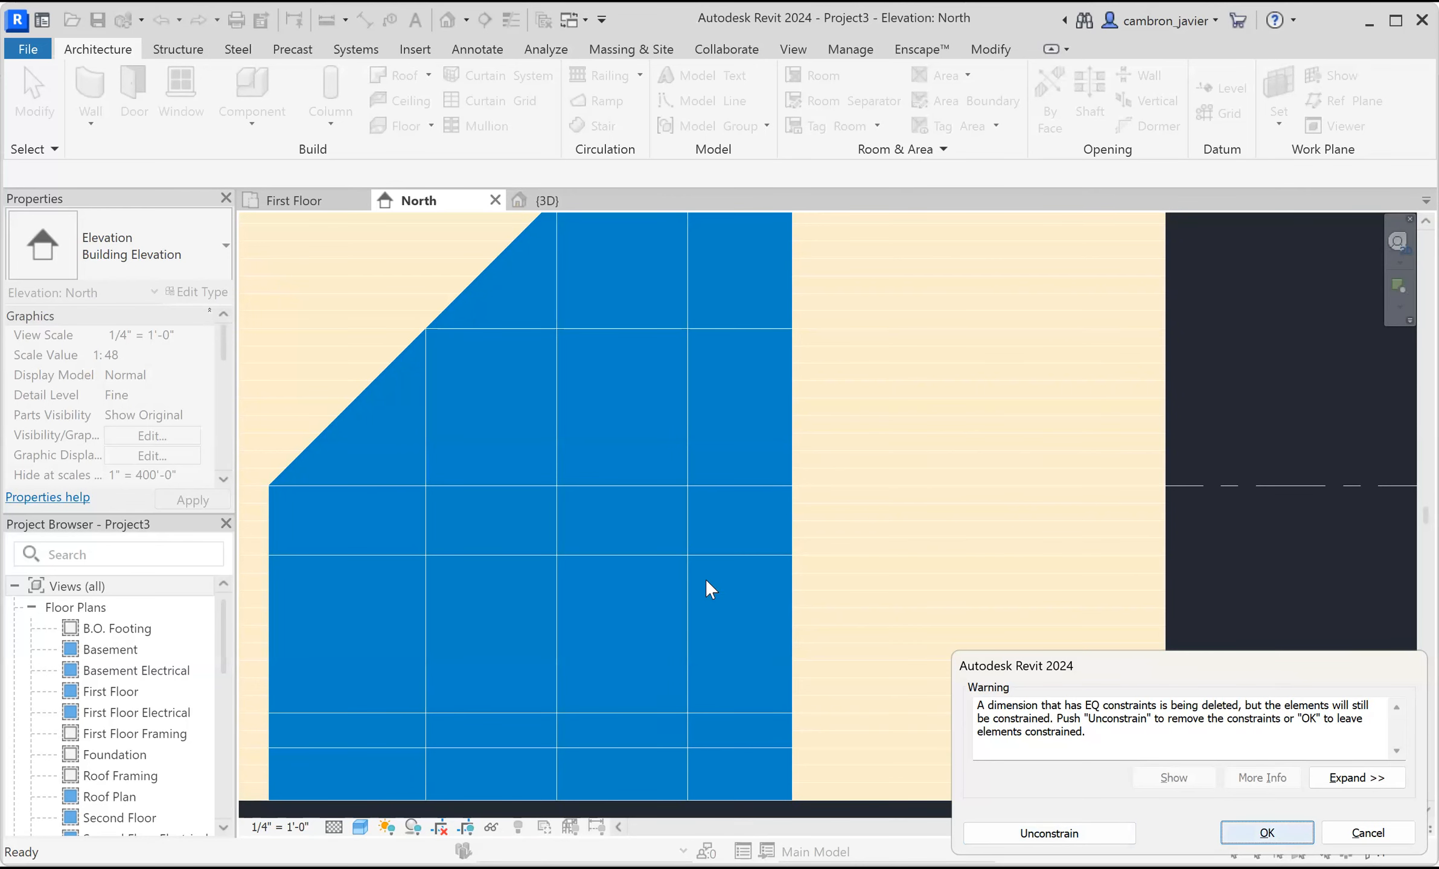
key("Return")
Remove the rightmost-bay segment of the horizontal grid line just above the lowest one using Add/Remove Segments.
scroll(625, 489, "down", 2)
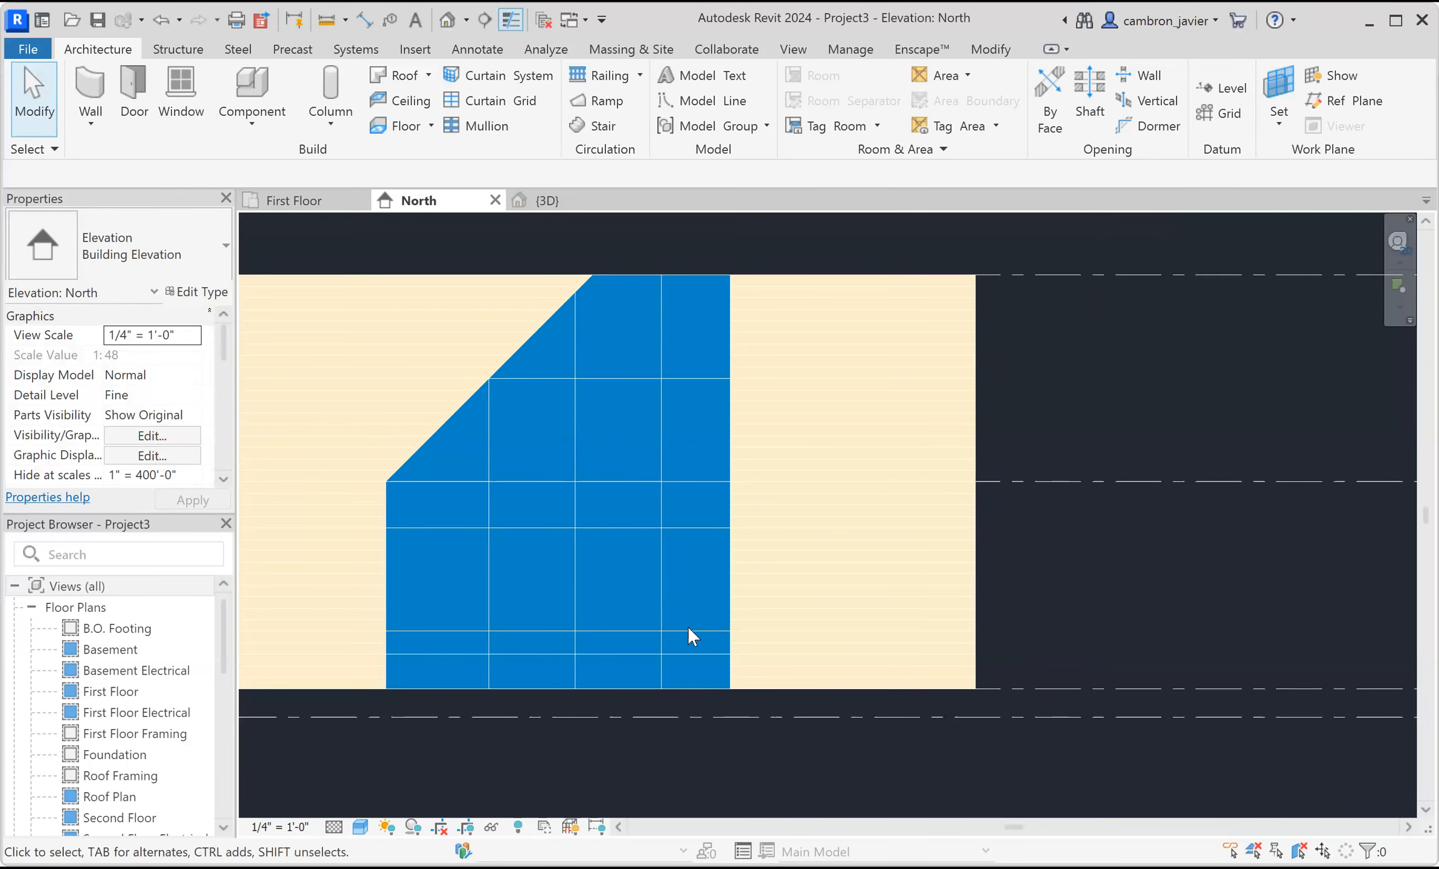
scroll(689, 658, "up", 3)
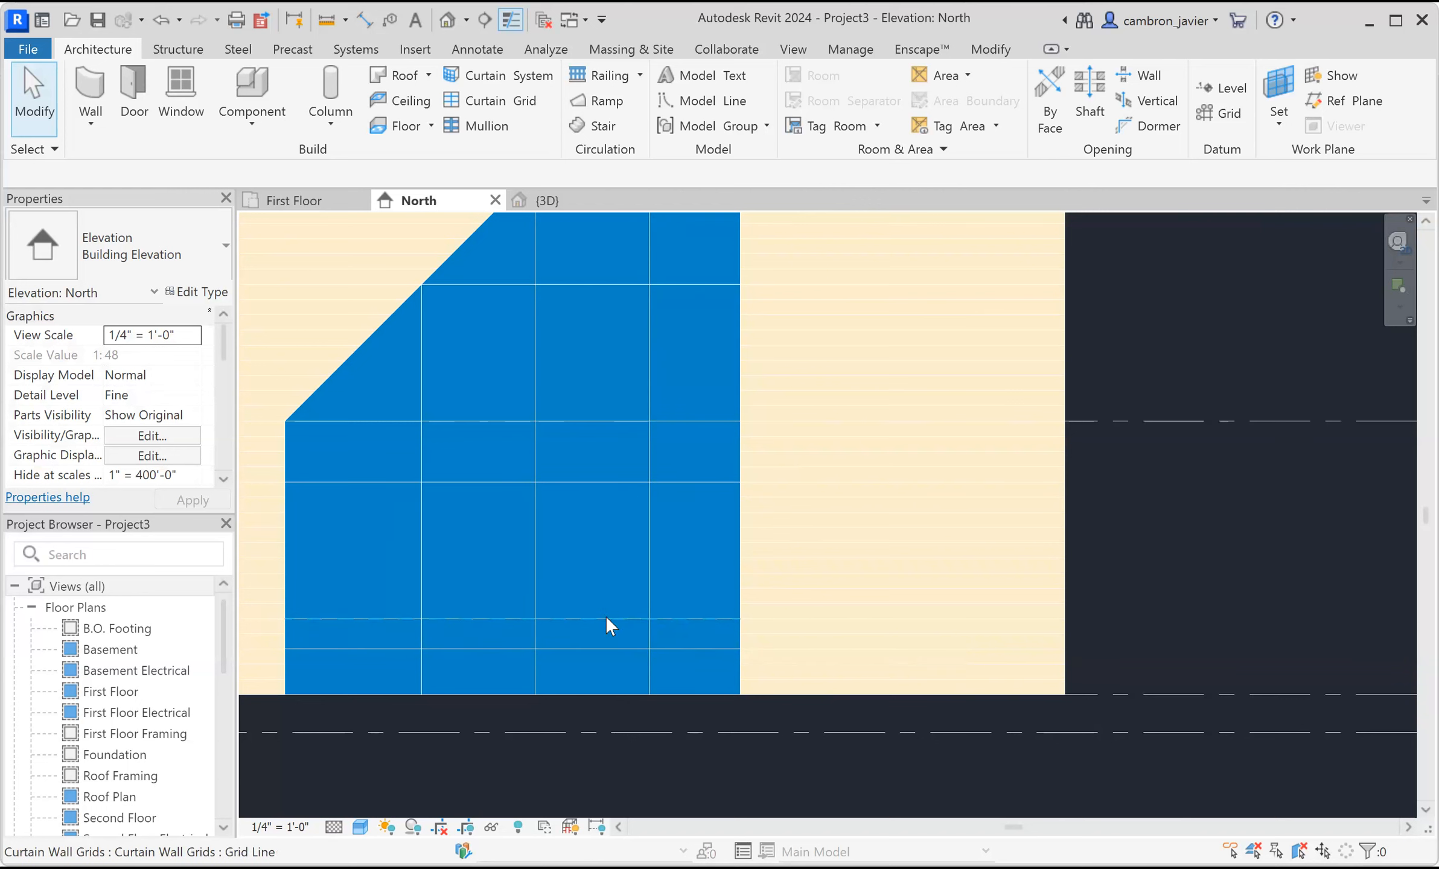
scroll(691, 640, "up", 1)
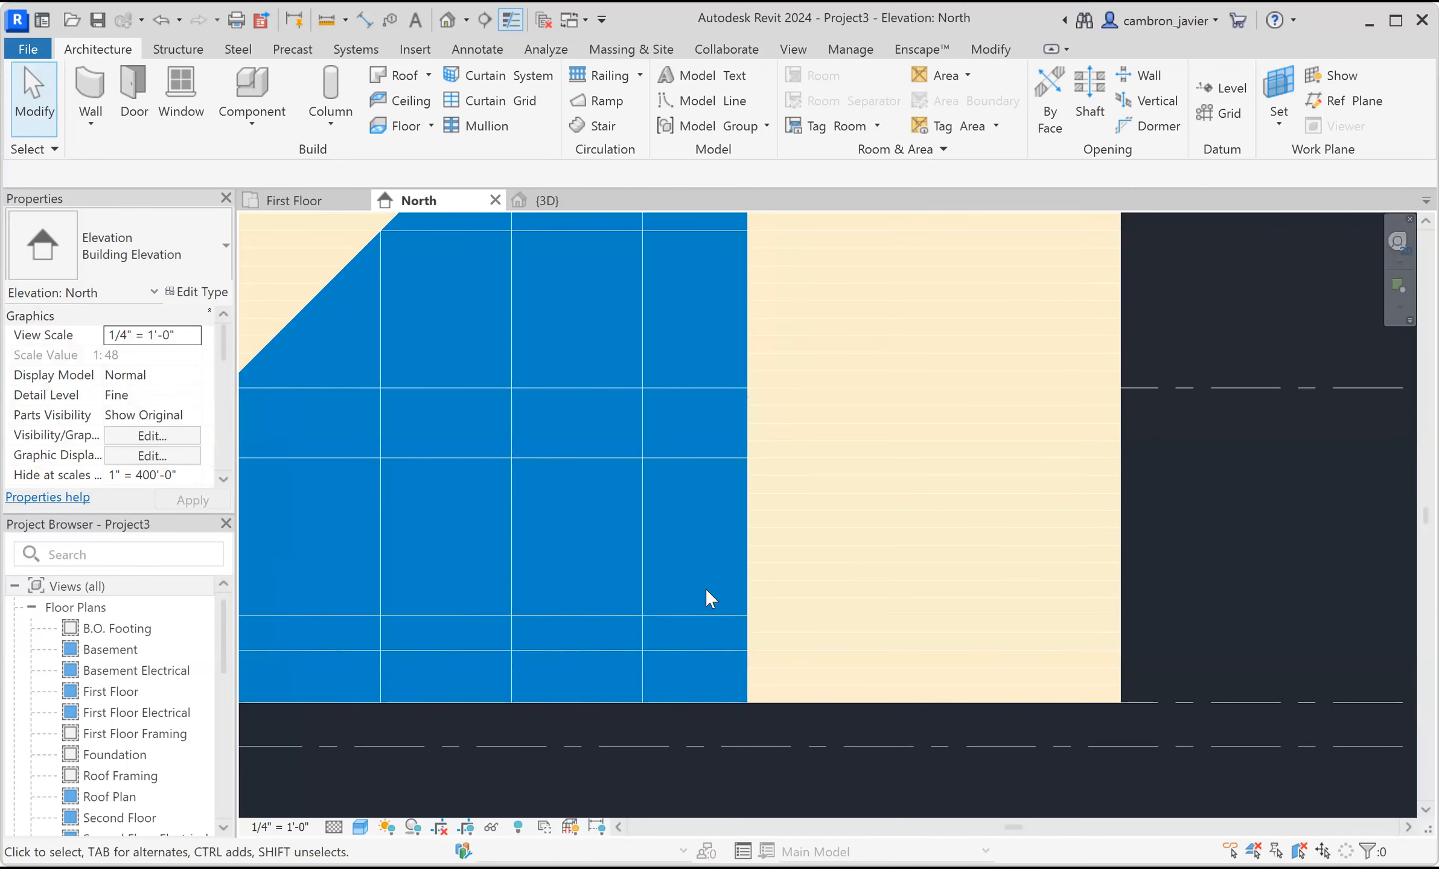
left_click(668, 616)
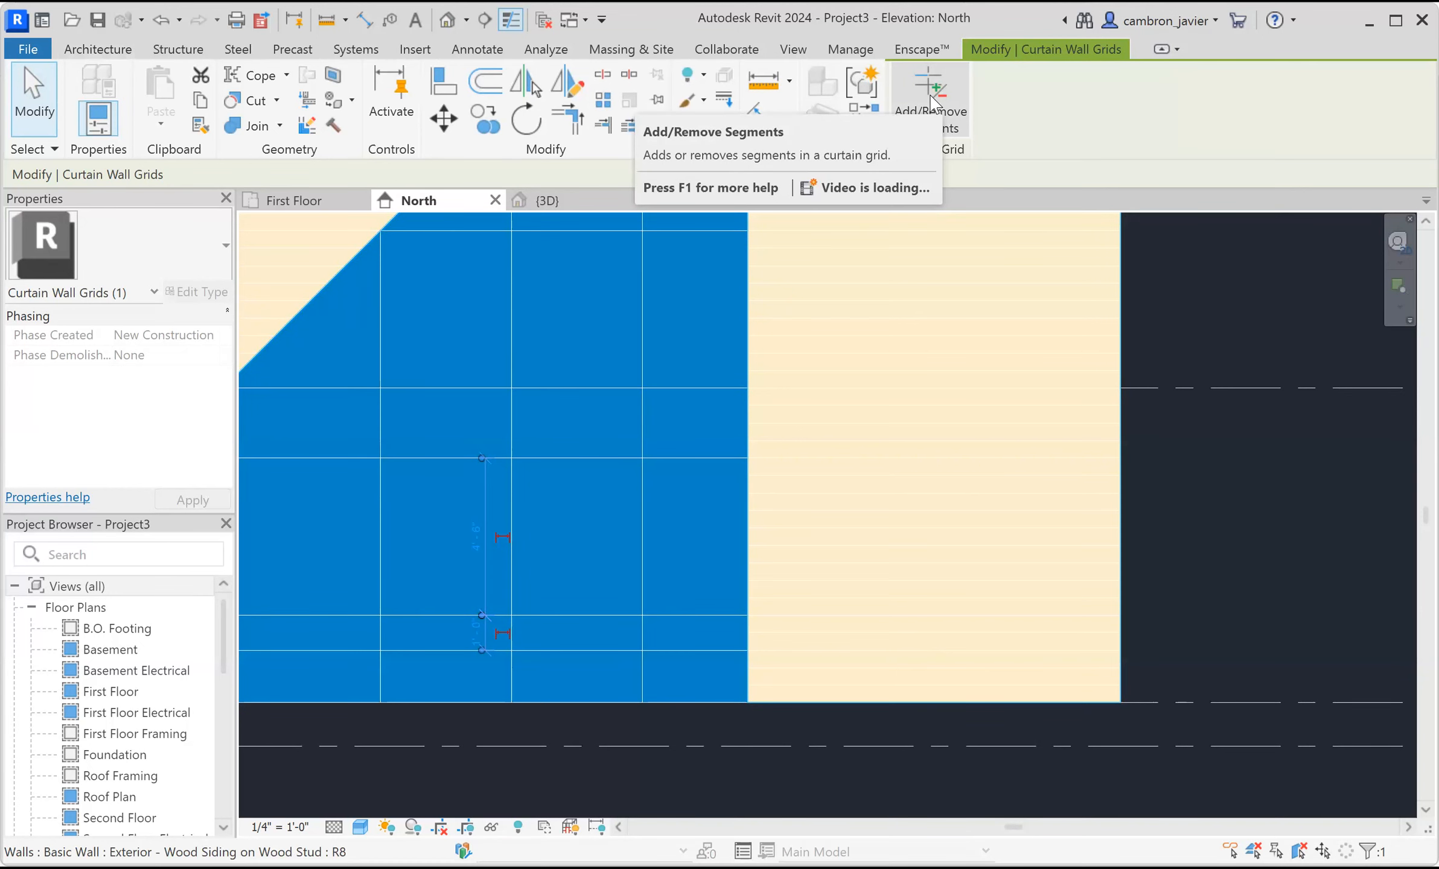
left_click(933, 96)
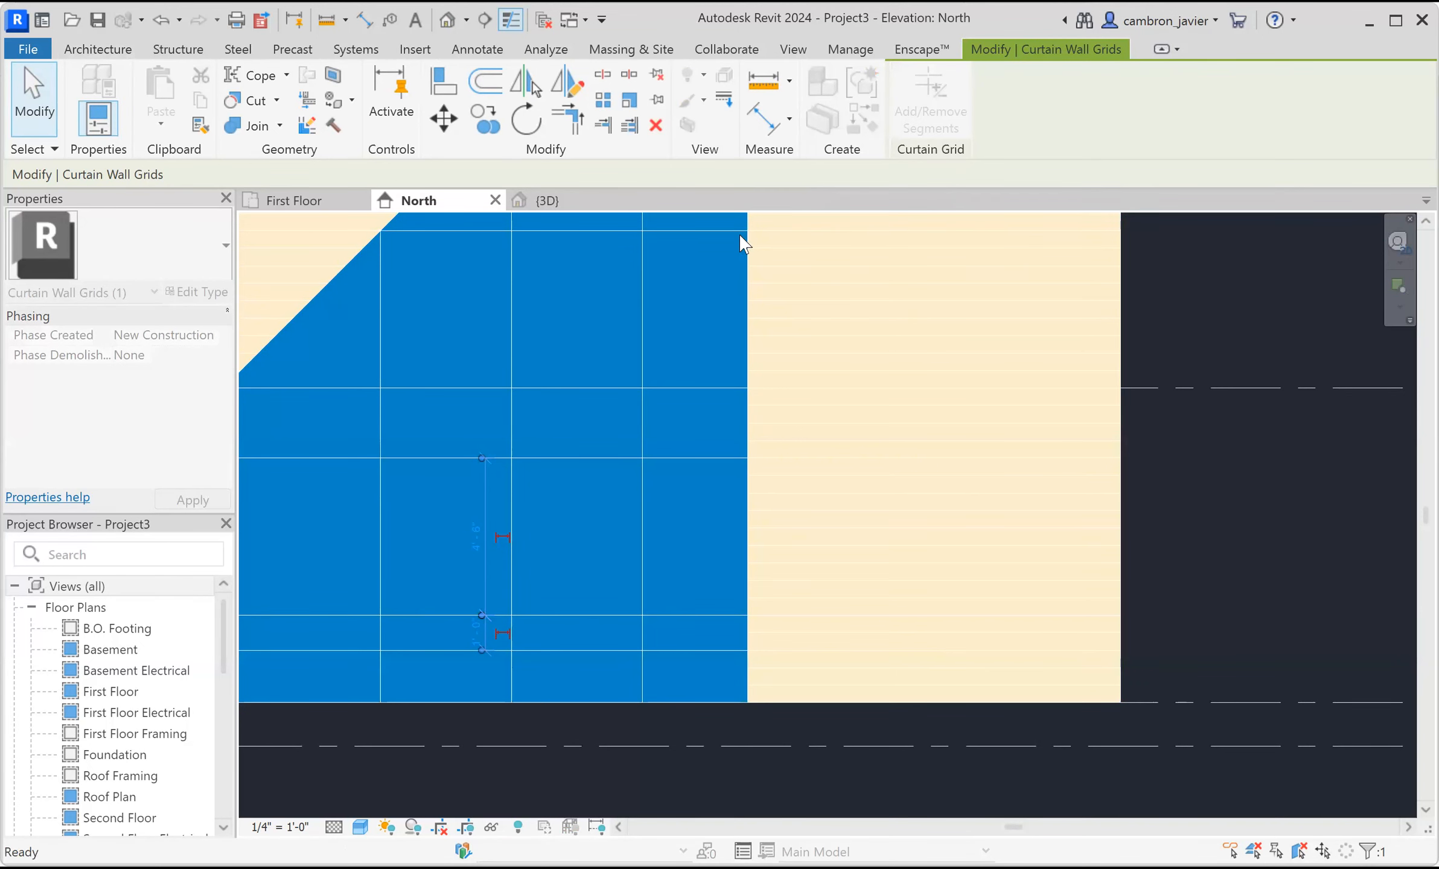
left_click(689, 614)
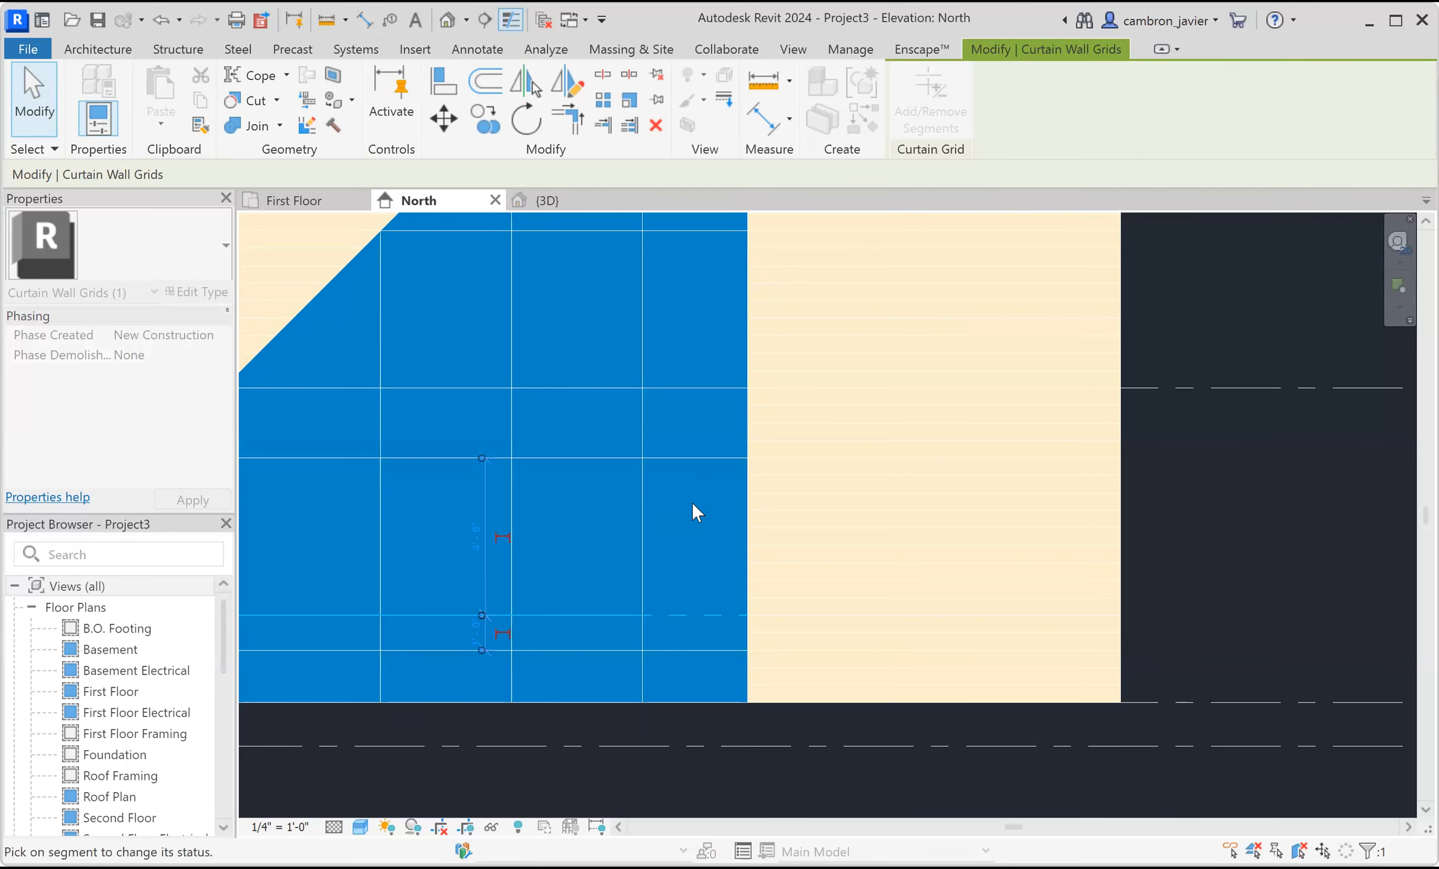
Remove the rightmost-bay segment of the lowest horizontal grid line using Add/Remove Segments.
key("Escape")
key("Escape")
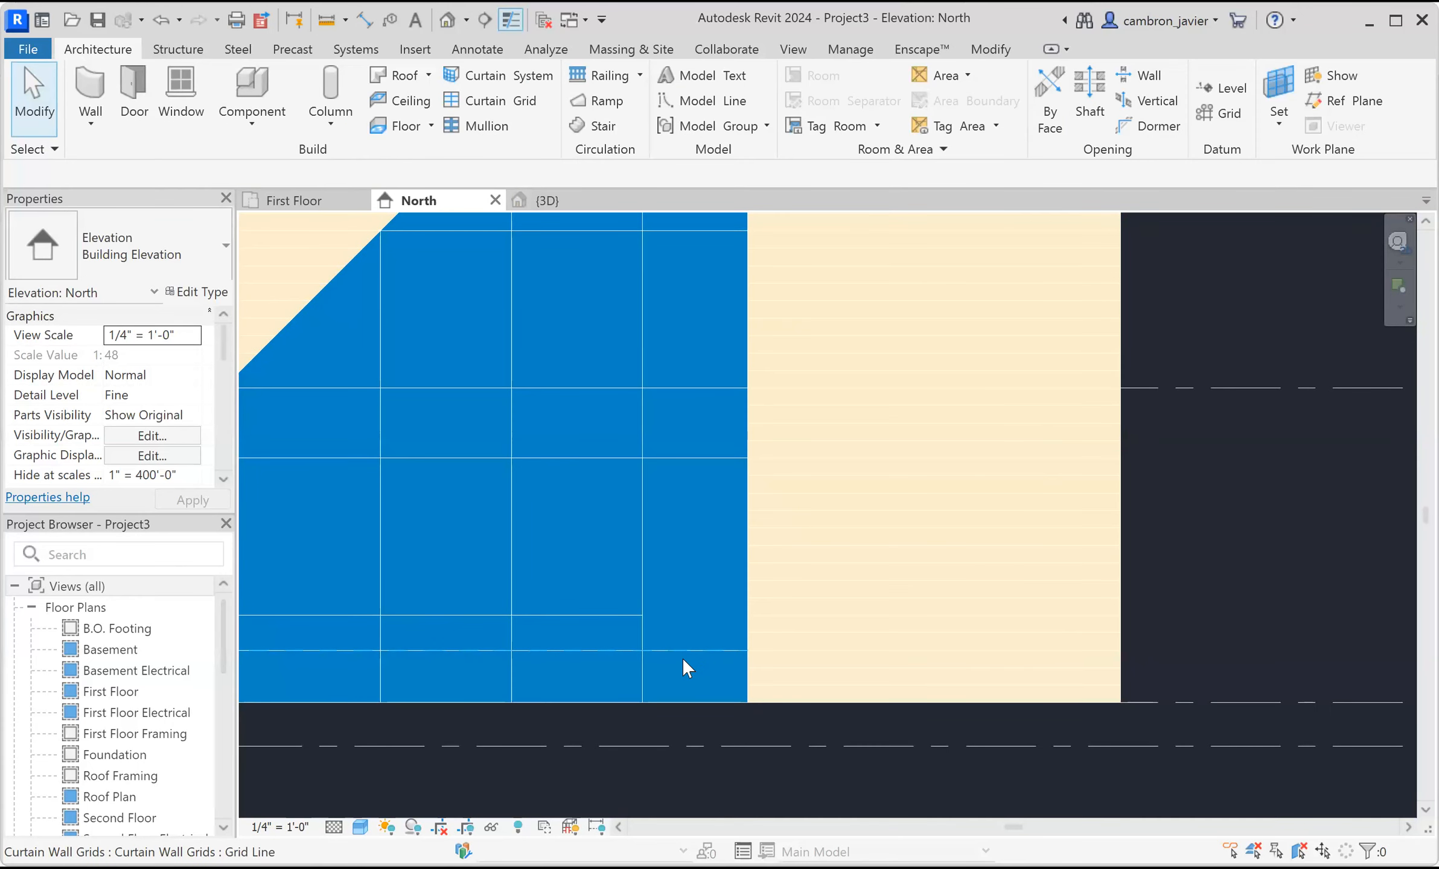
left_click(676, 651)
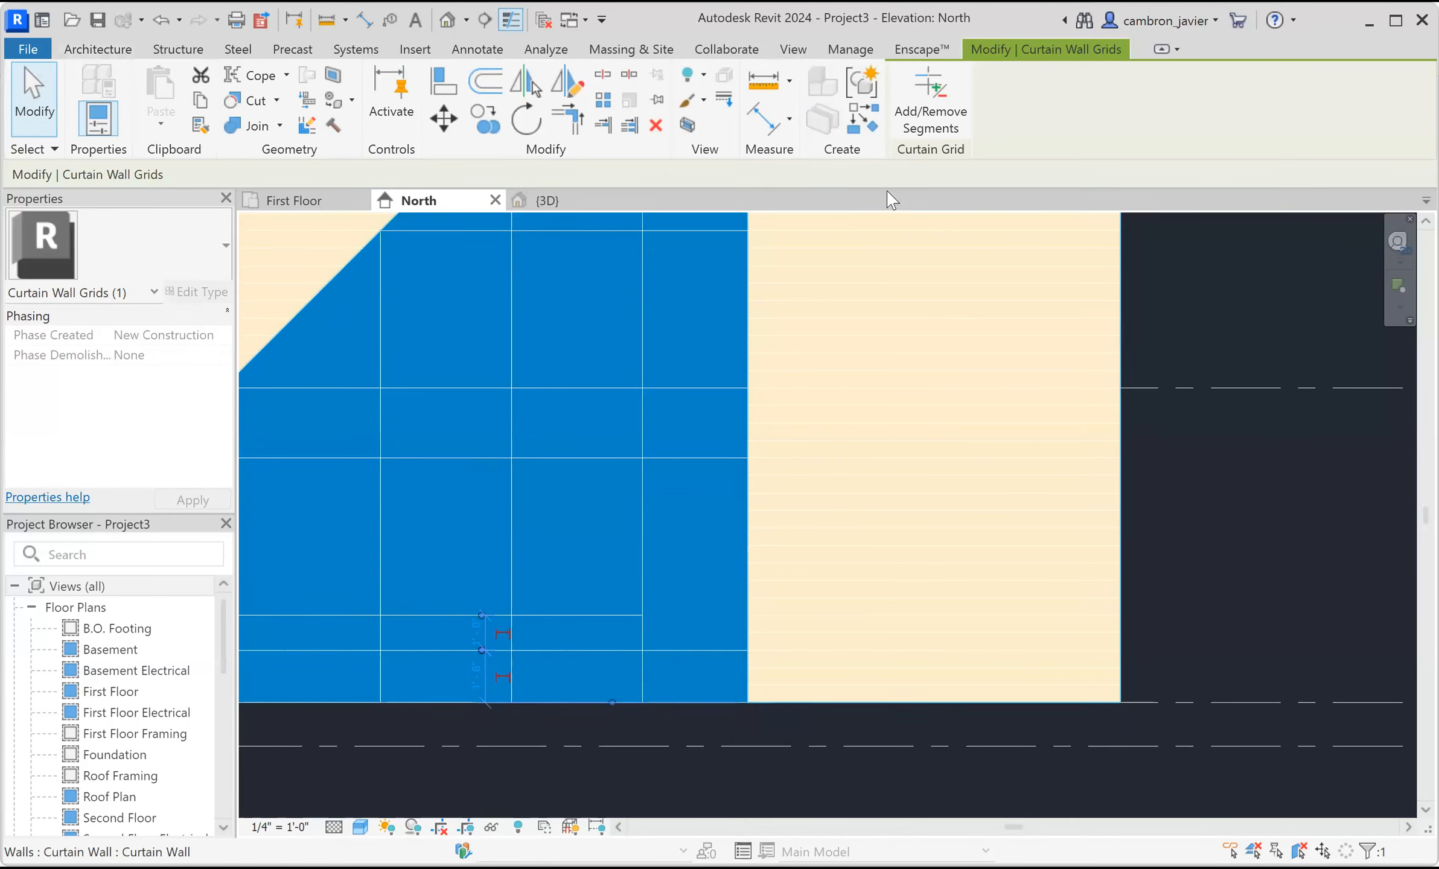
left_click(930, 110)
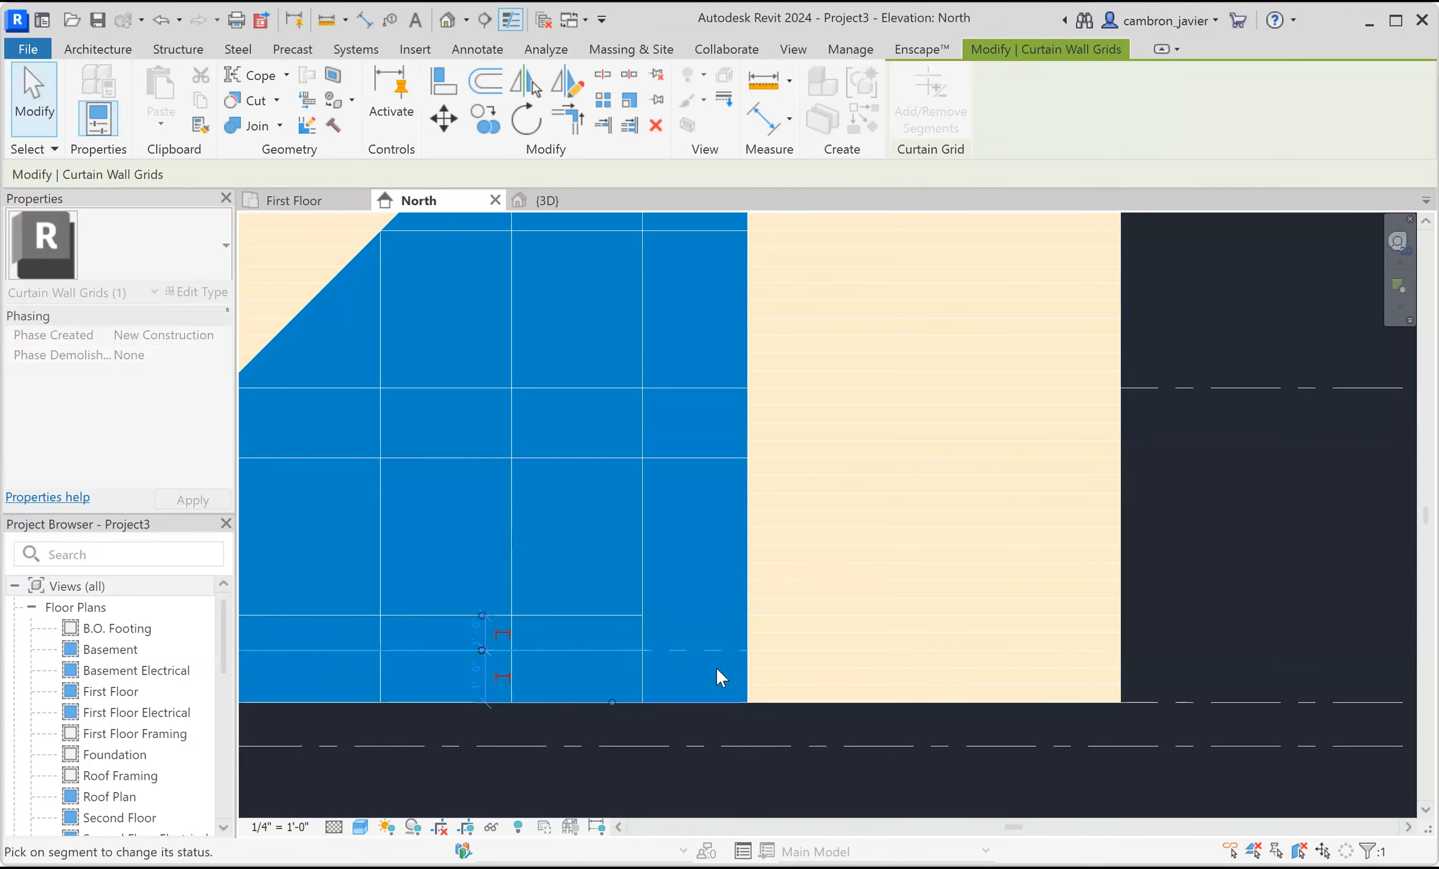
left_click(1182, 528)
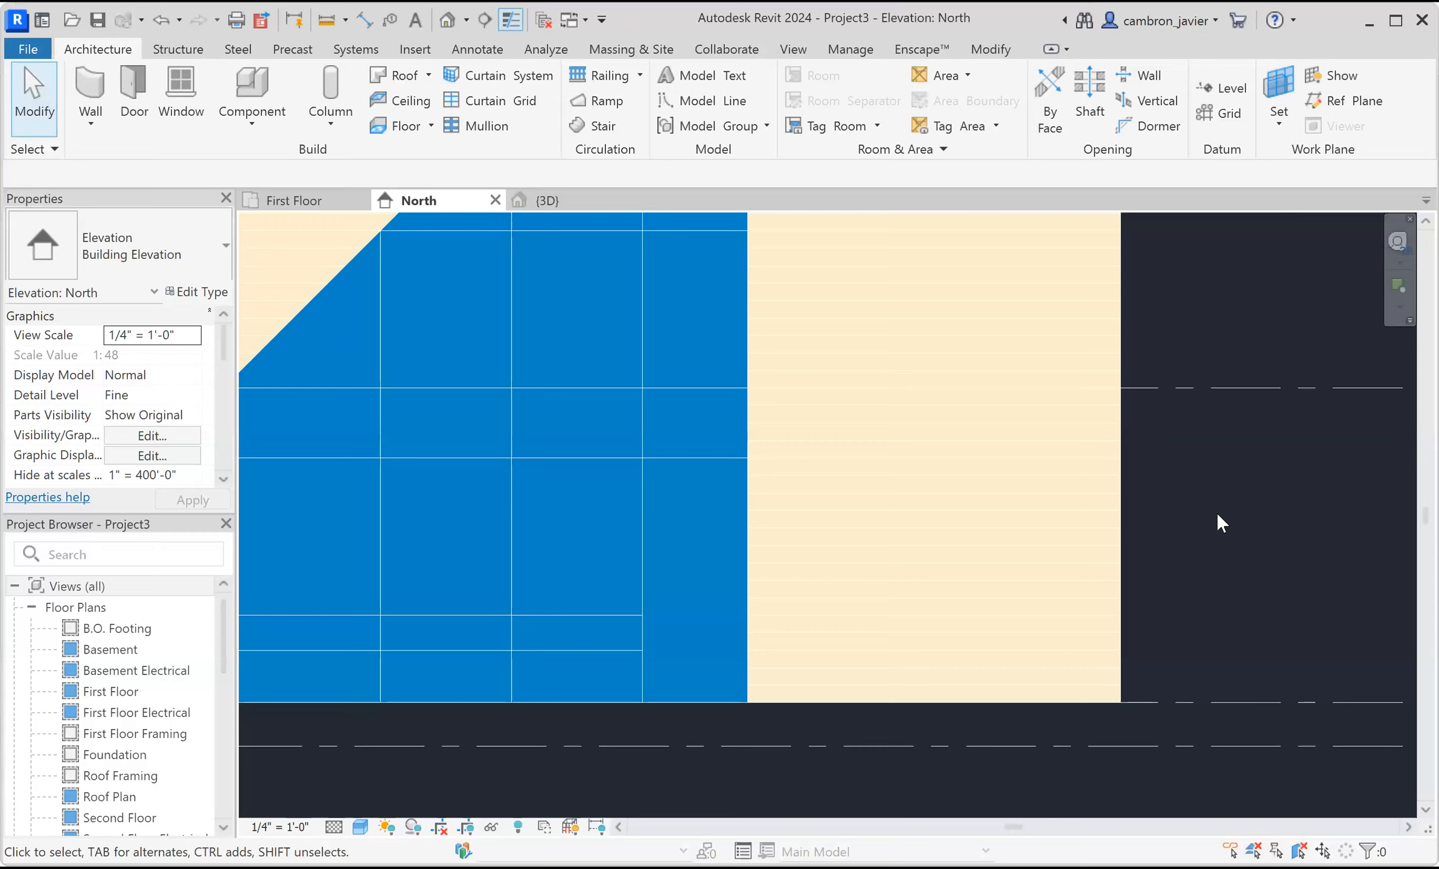
Start the Mullion tool to add rectangular mullions along the curtain wall's grid lines.
scroll(1216, 512, "down", 2)
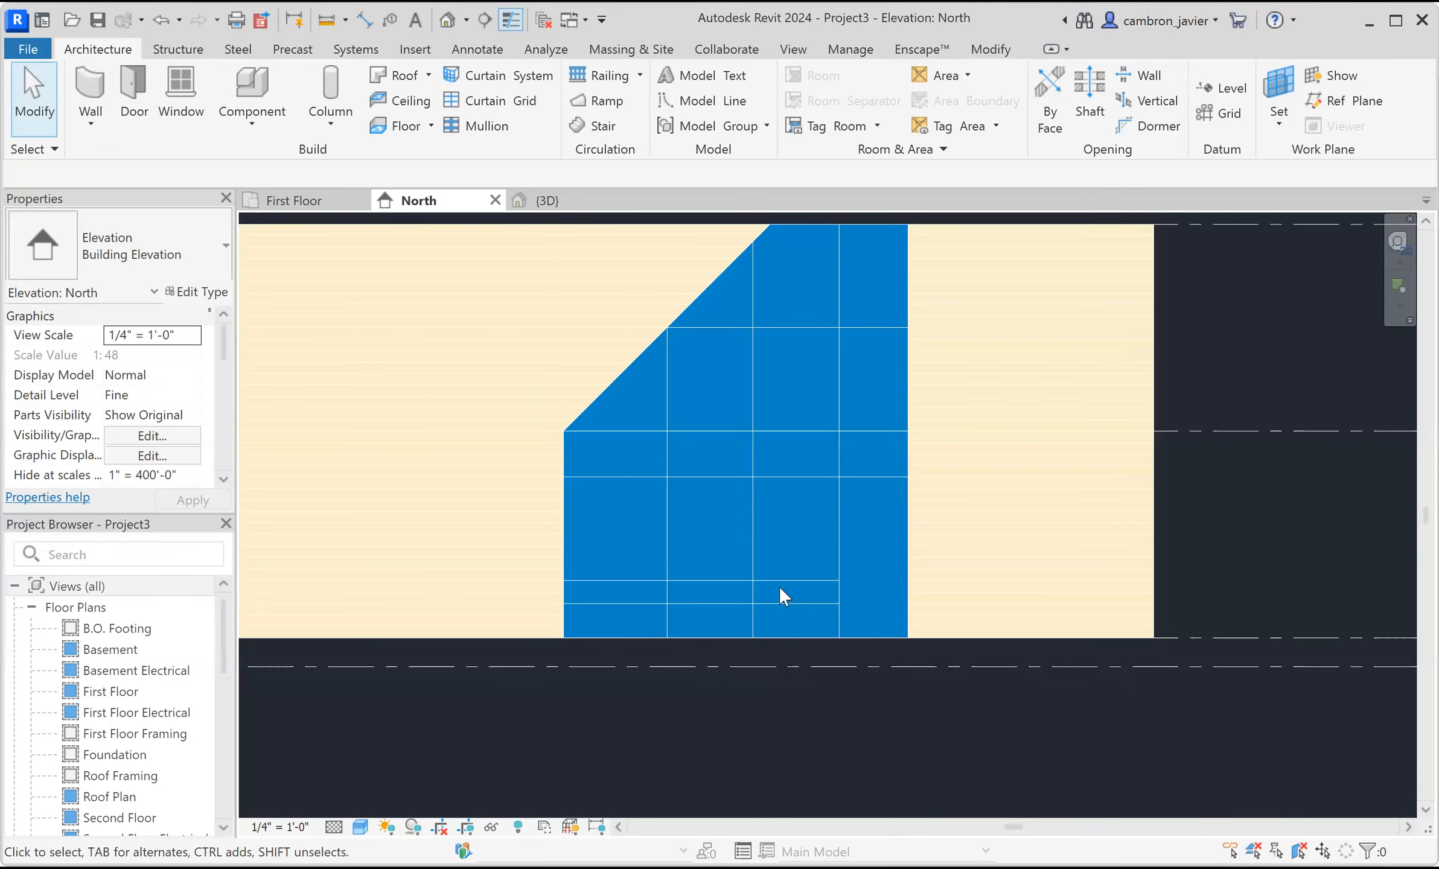
scroll(851, 504, "up", 1)
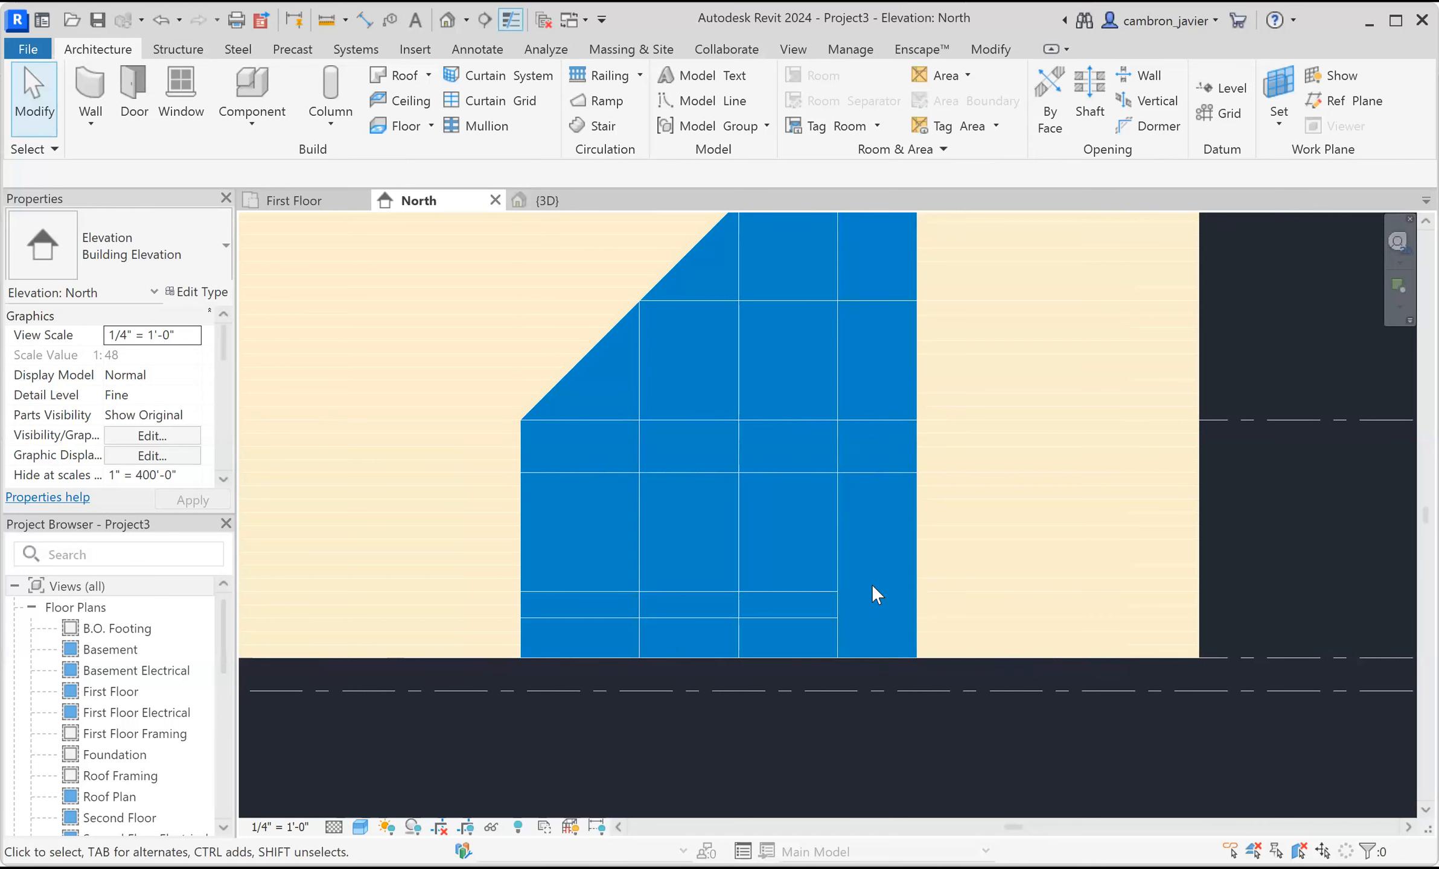
scroll(864, 558, "down", 1)
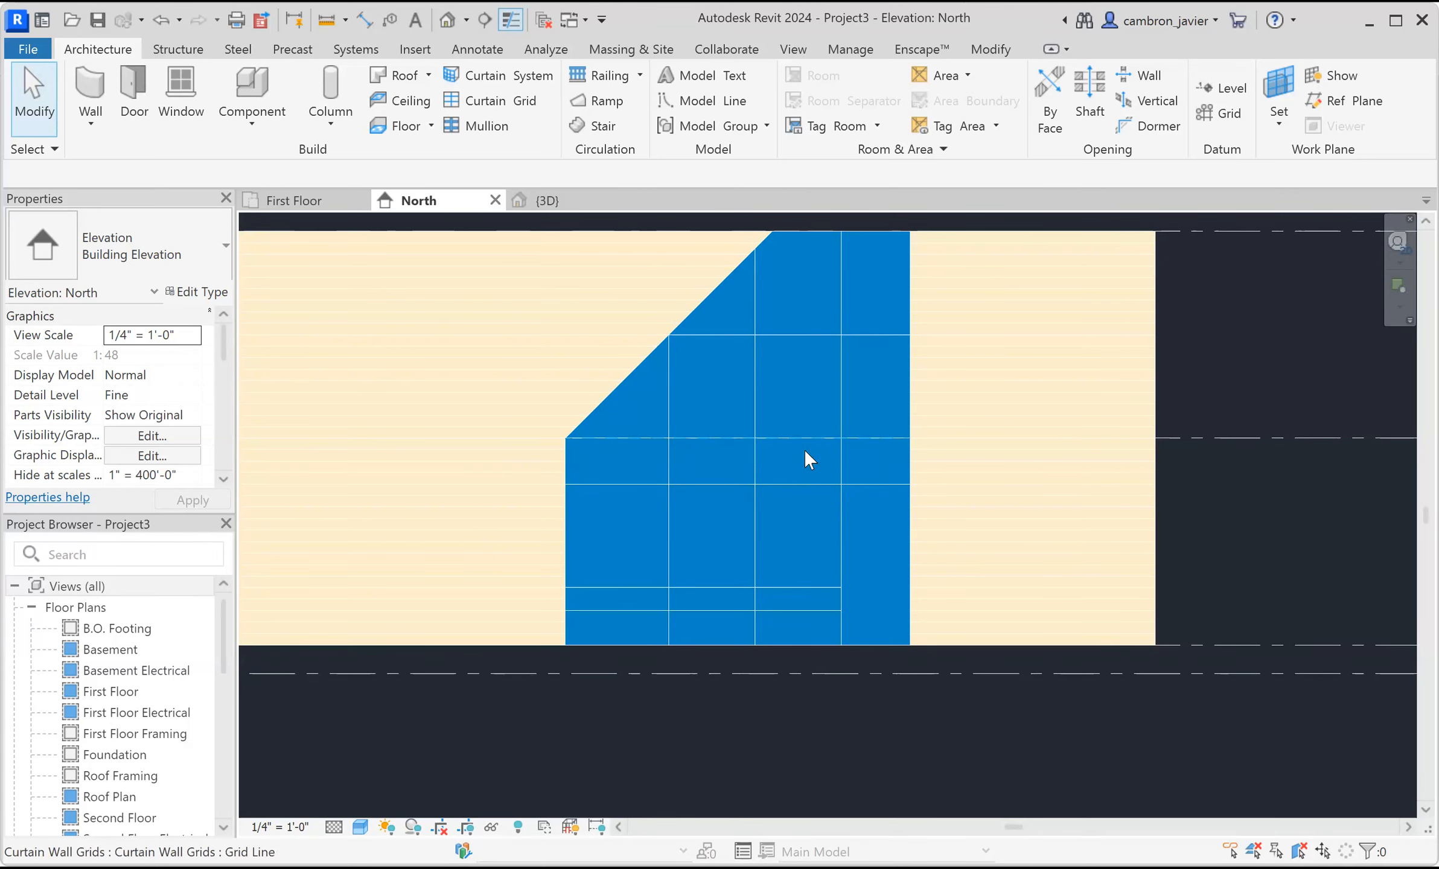
middle_click_drag(854, 588, 779, 623)
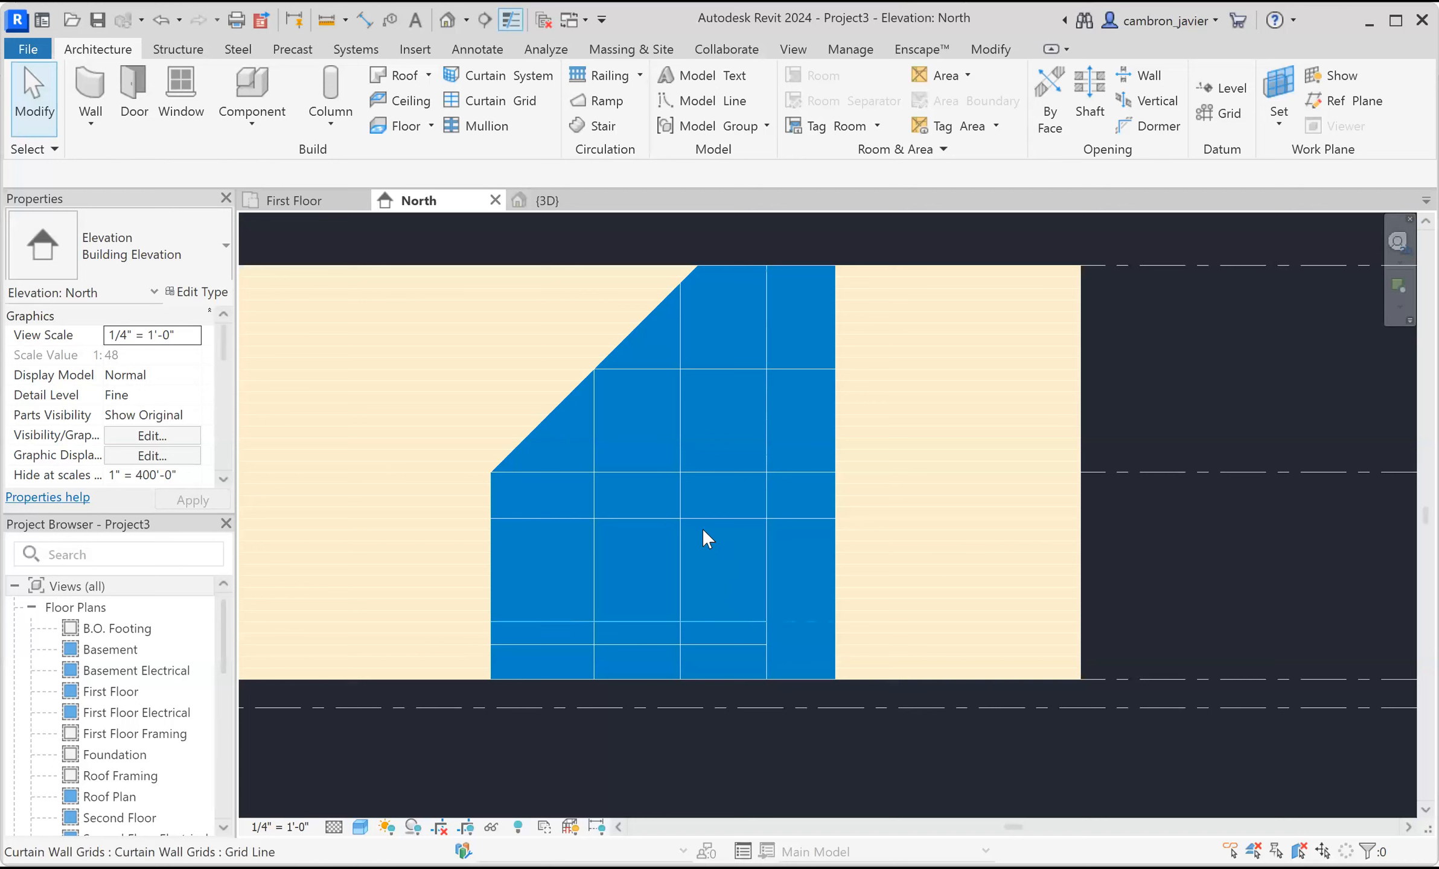
left_click(481, 130)
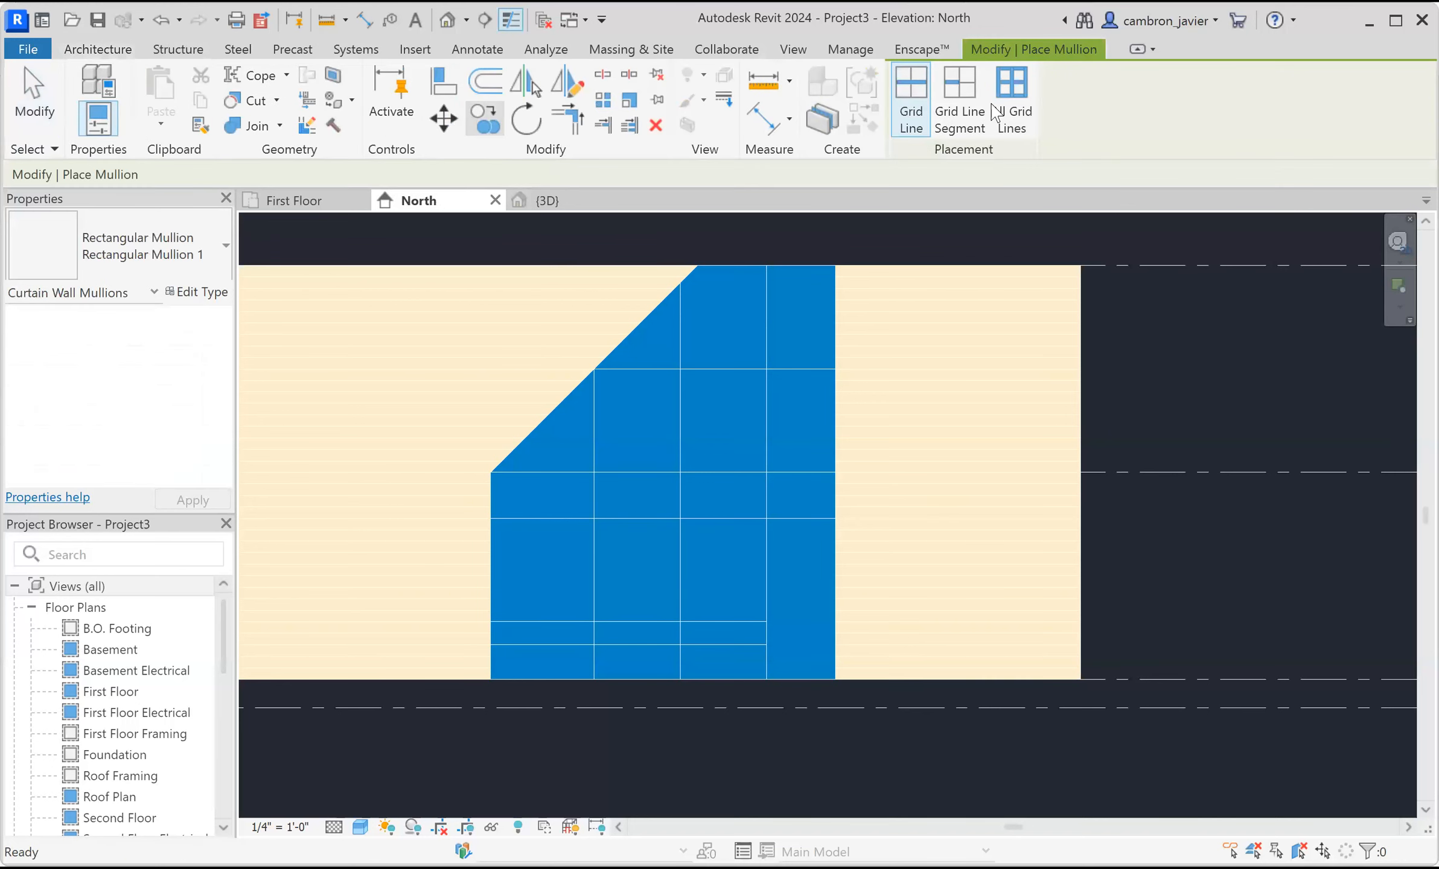
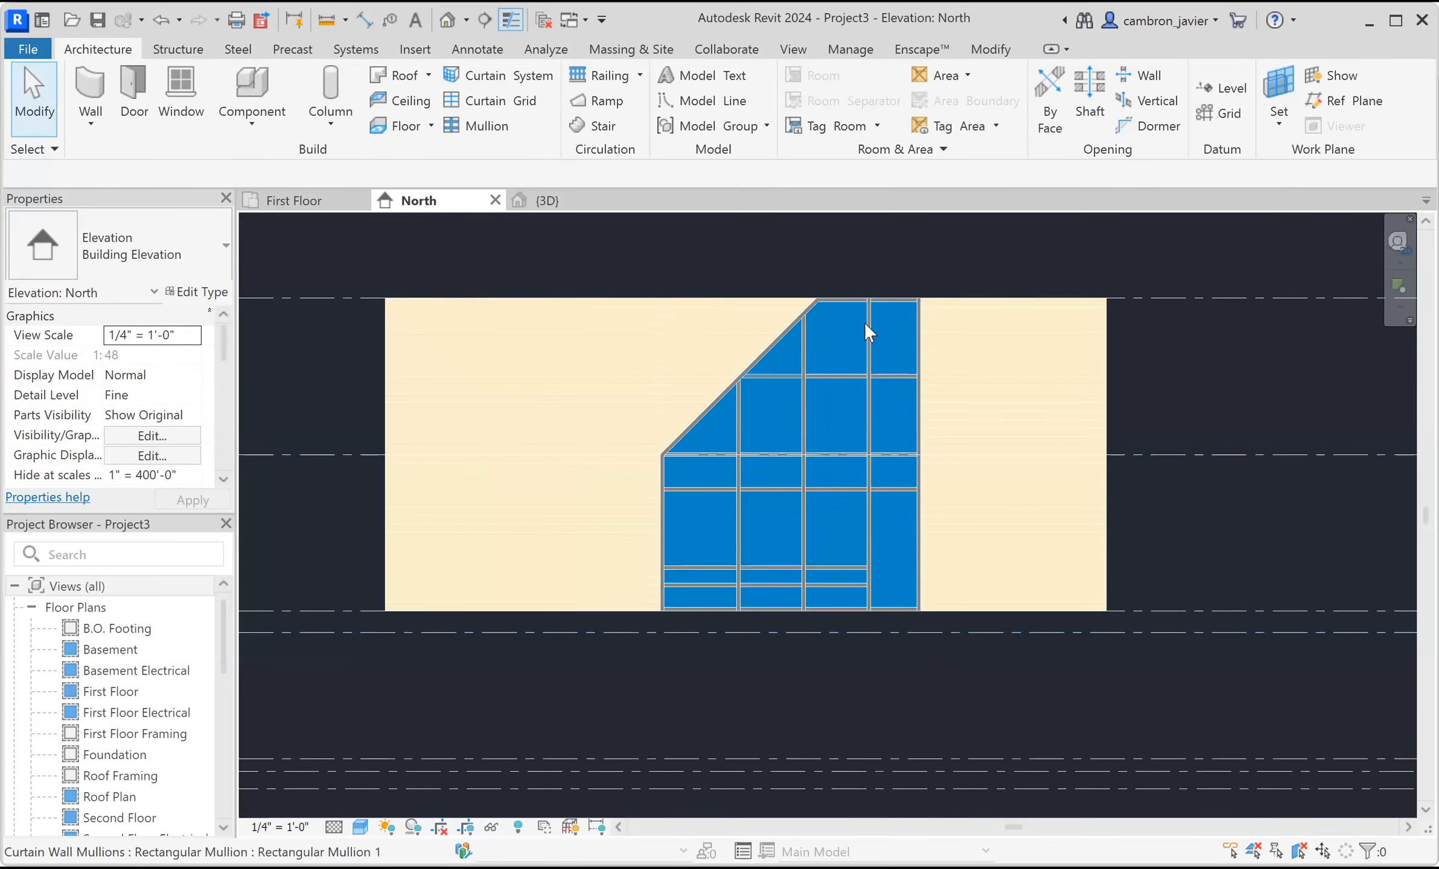
Inspect the curtain wall and its mullions in the 3D view, then return to the North elevation.
left_click(548, 201)
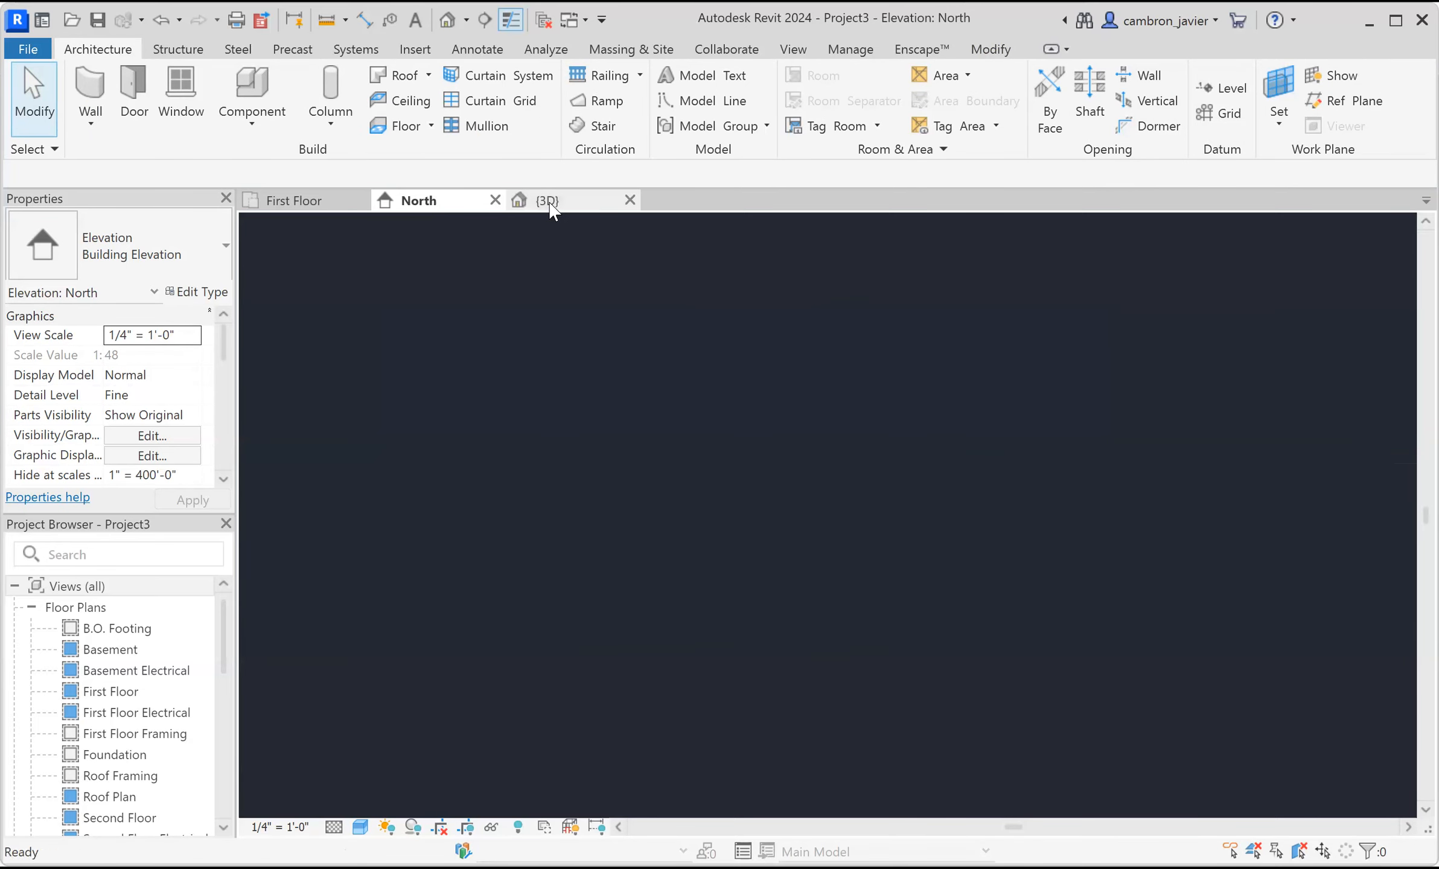
scroll(712, 422, "up", 6)
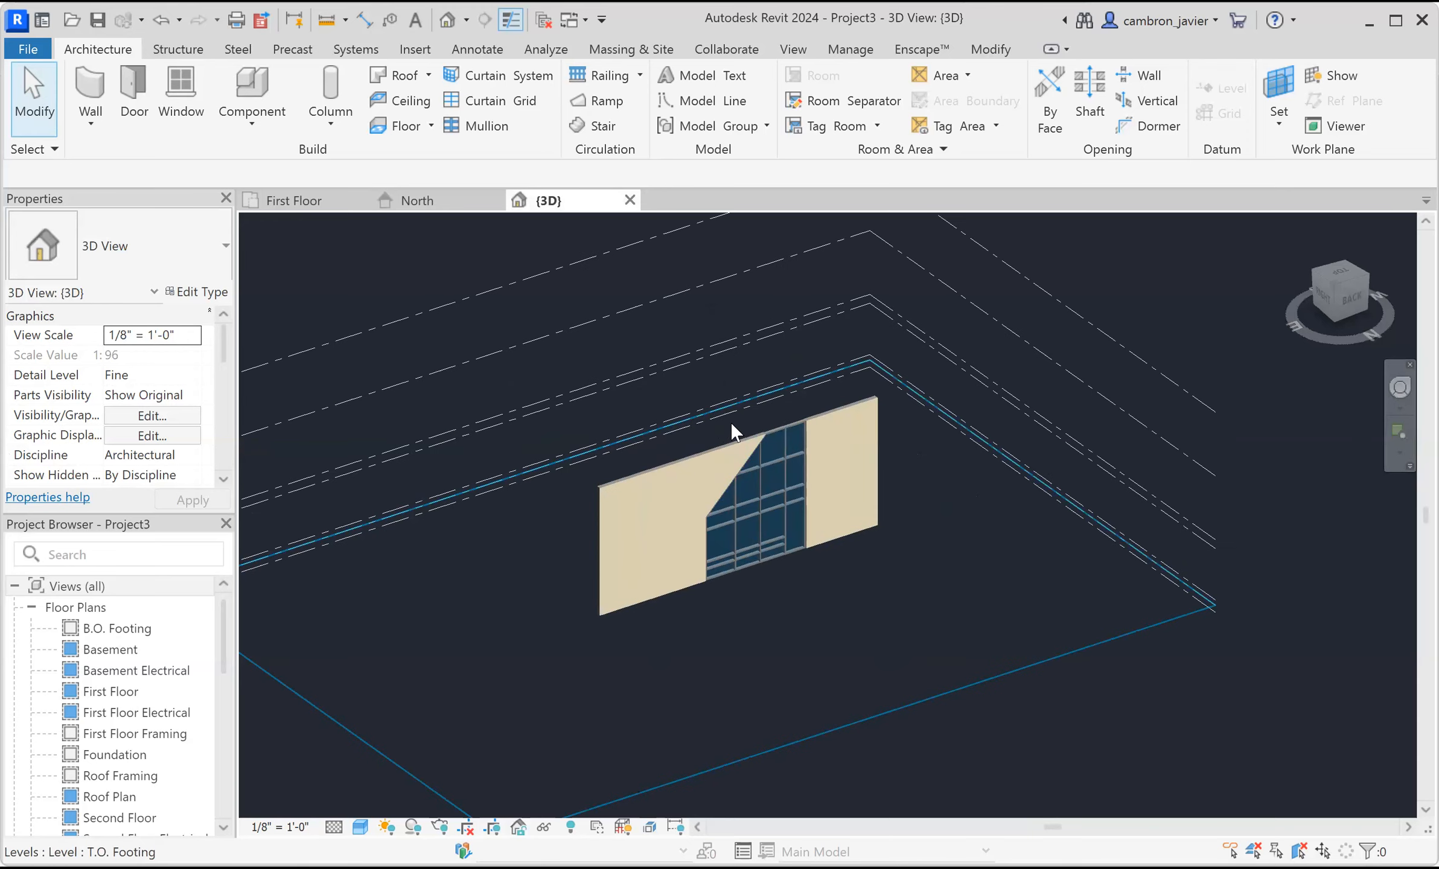
middle_click_drag(814, 650, 821, 650, "shift")
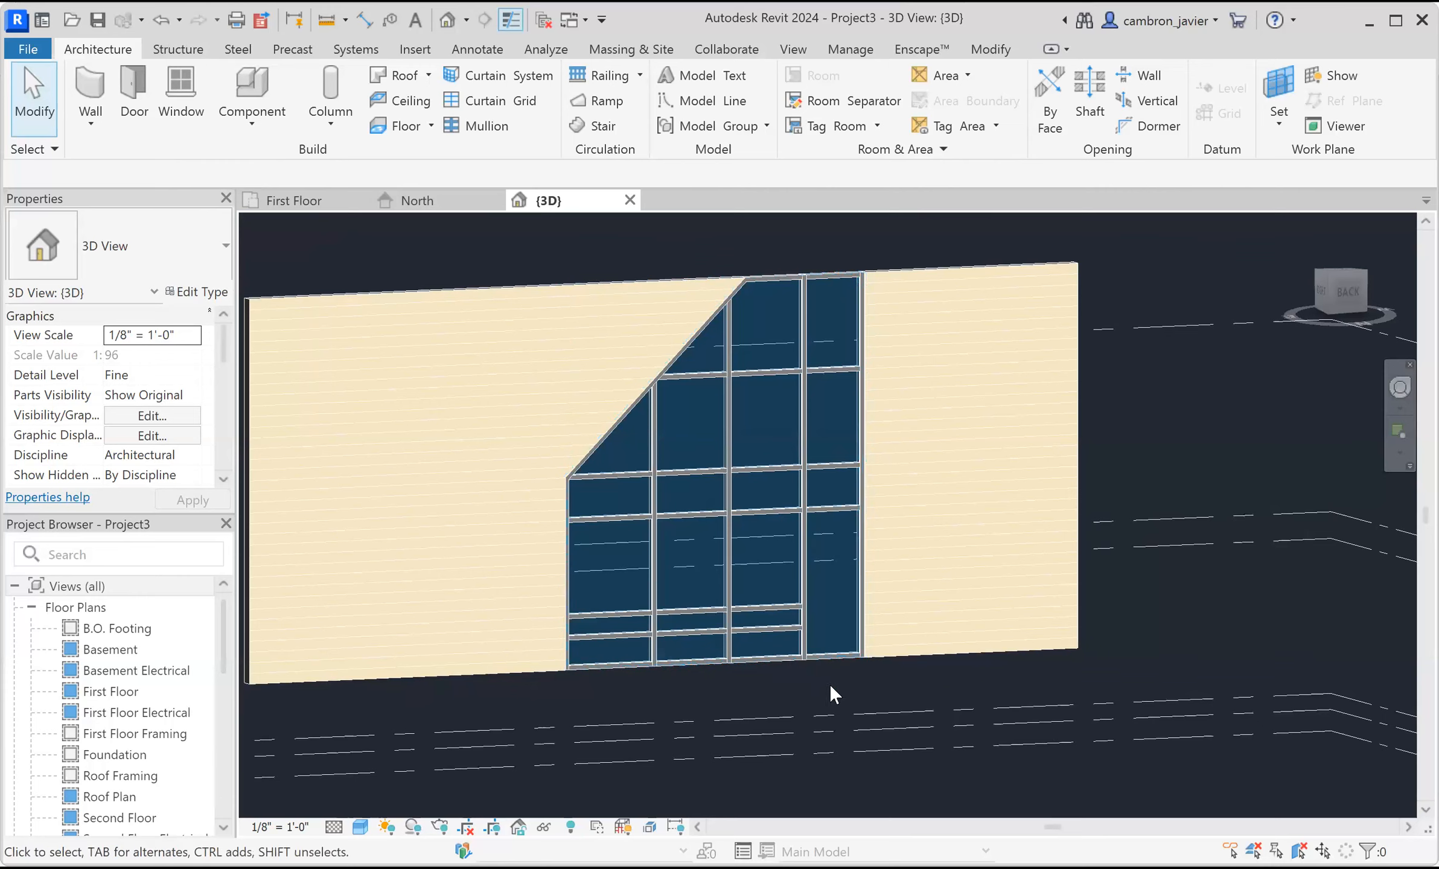
scroll(821, 686, "up", 2)
scroll(827, 670, "up", 1)
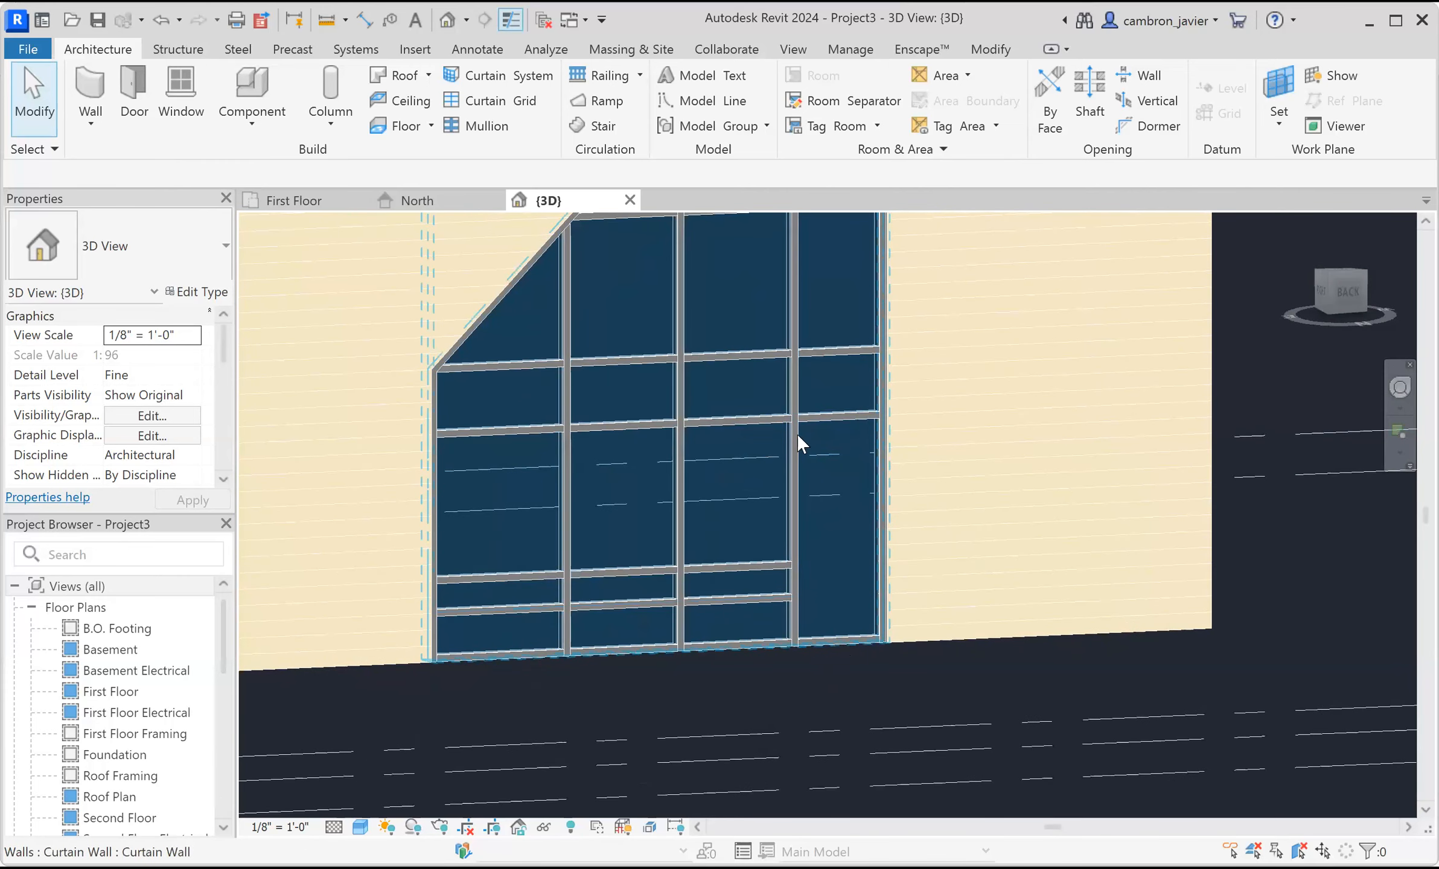
left_click(412, 201)
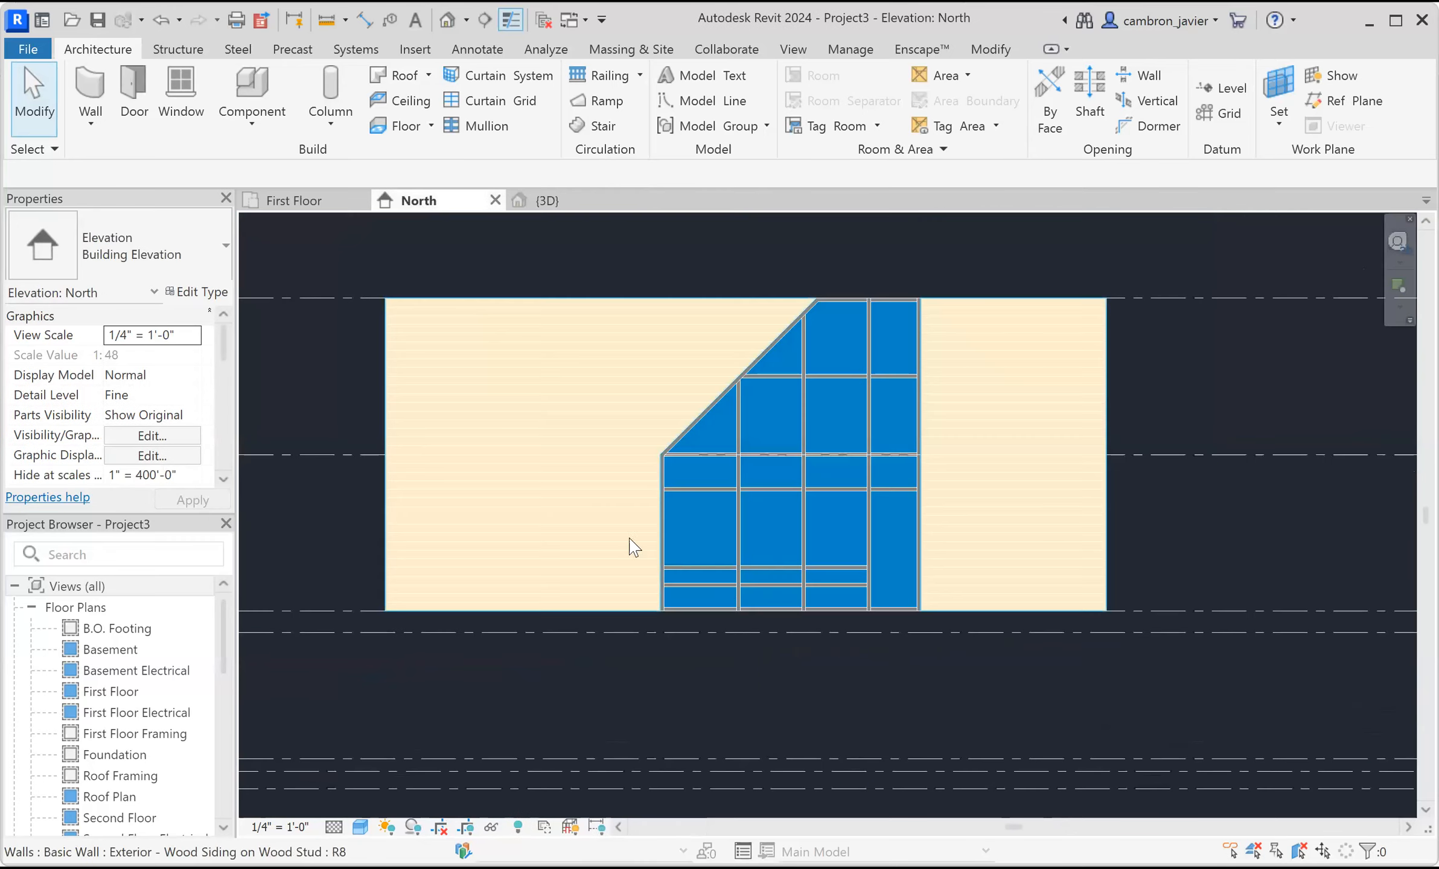
Examine the mullion along the bottom of the rightmost bay in the North elevation.
scroll(903, 596, "up", 5)
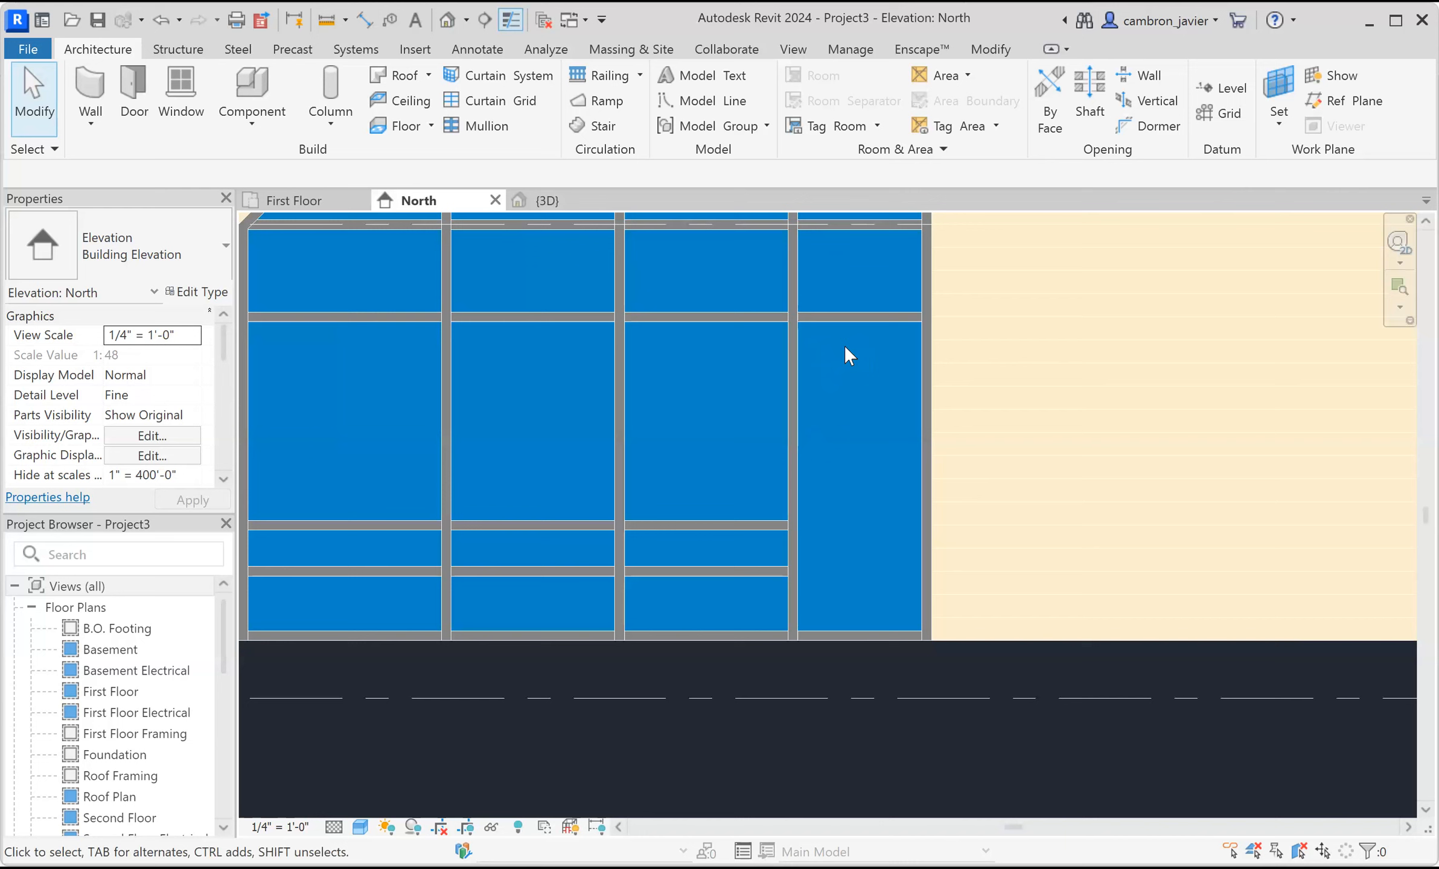
left_click(846, 633)
scroll(861, 640, "up", 2)
scroll(861, 640, "up", 2)
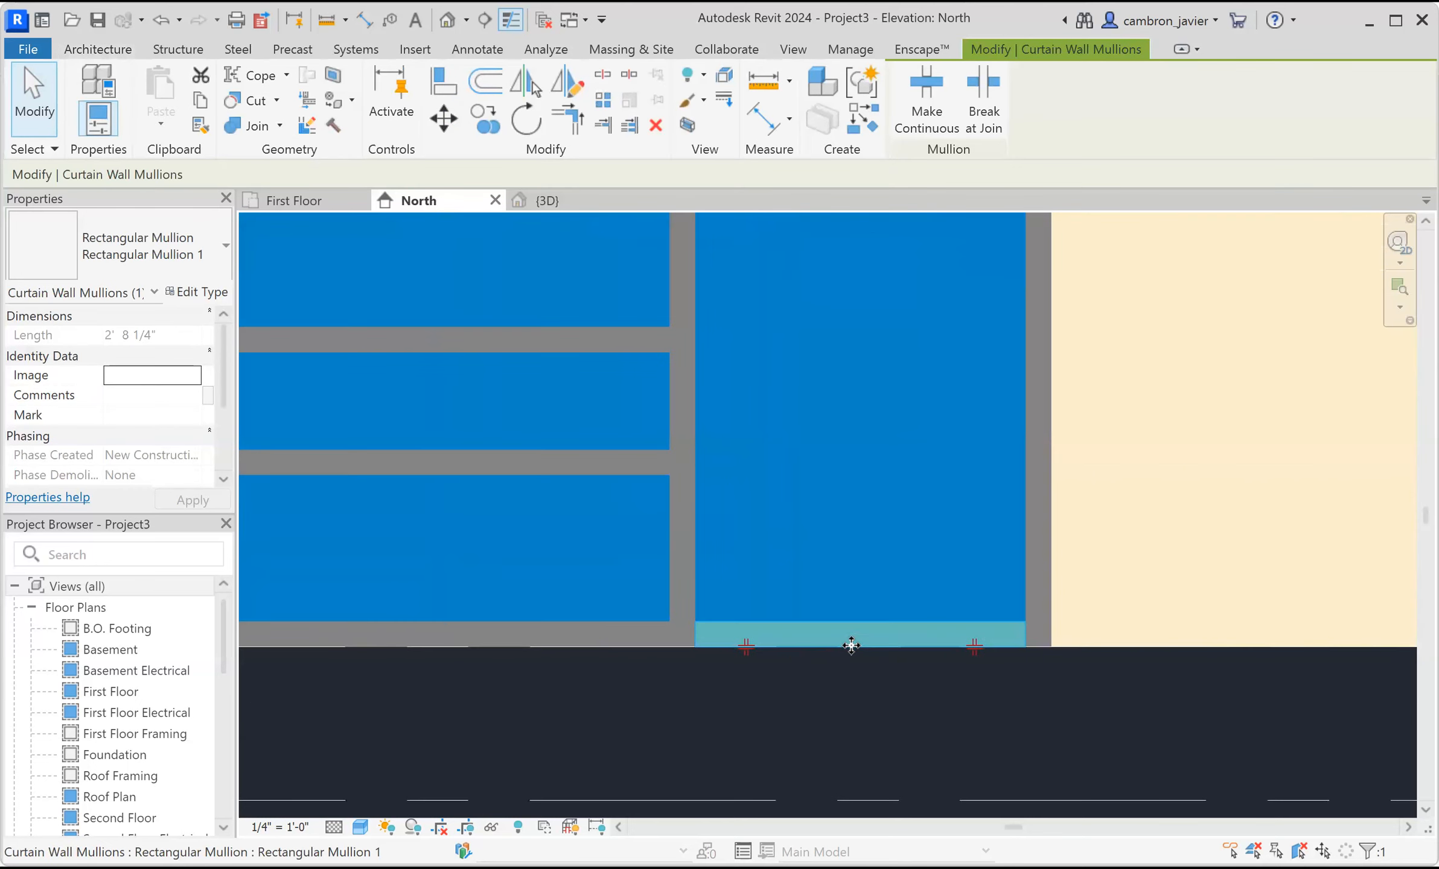
key("Escape")
scroll(813, 620, "down", 5)
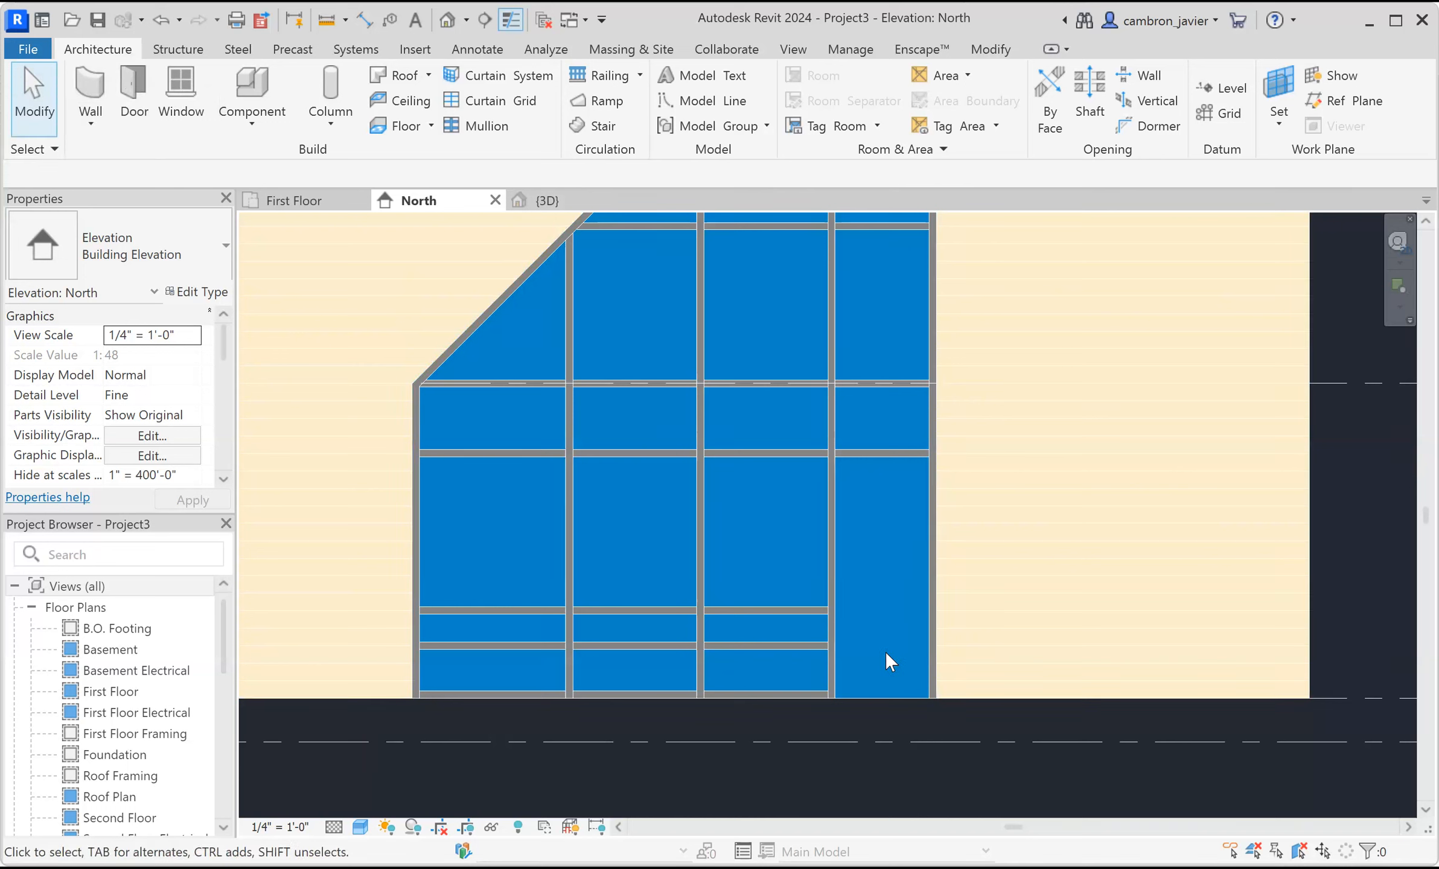
Load the Door-Curtain-Wall-Single-Glass family from the library's Doors folder.
left_click(415, 52)
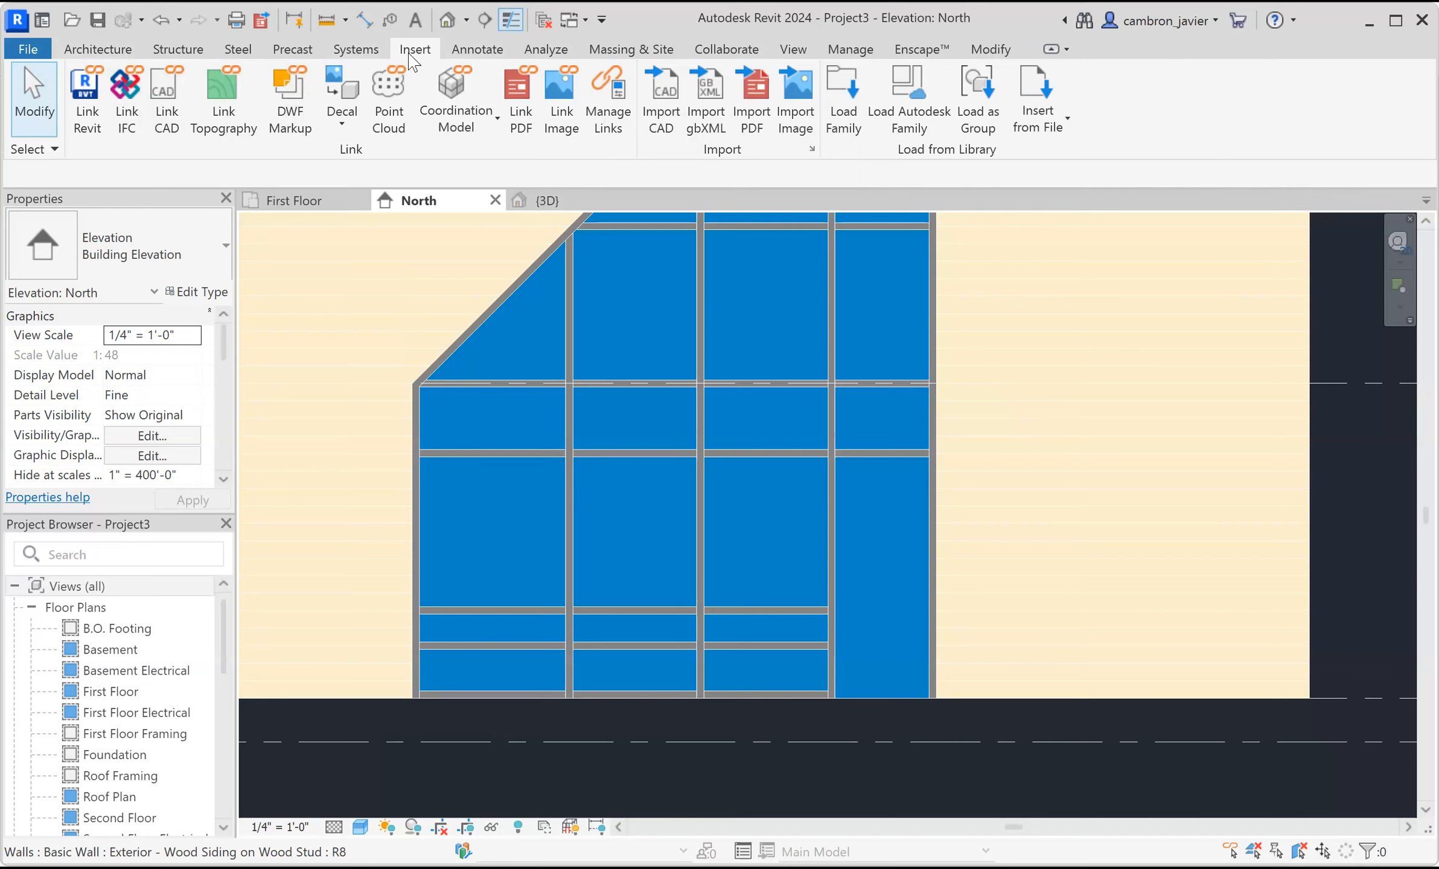
left_click(842, 104)
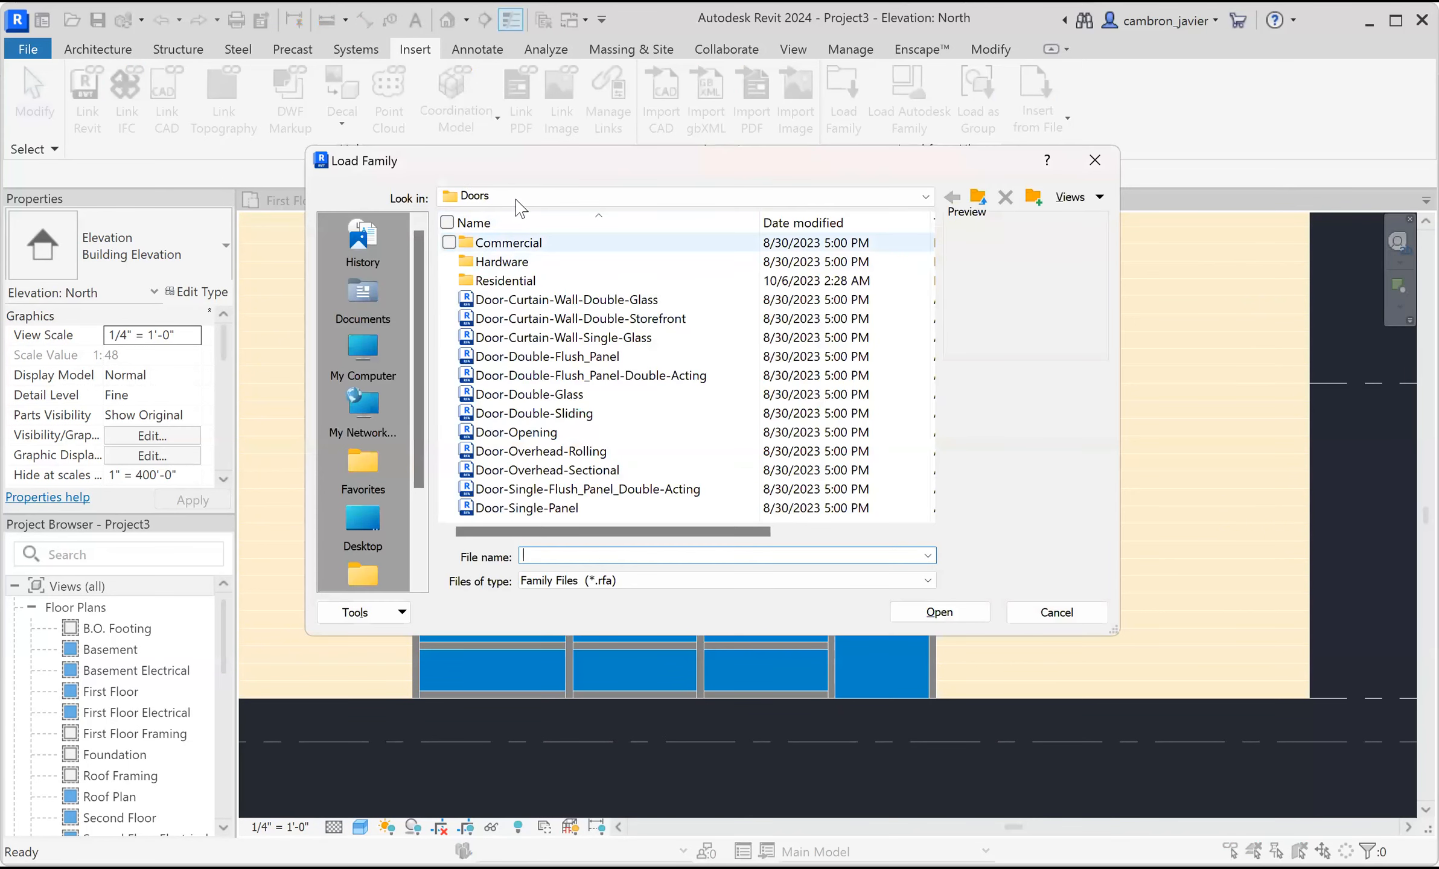
left_click(978, 197)
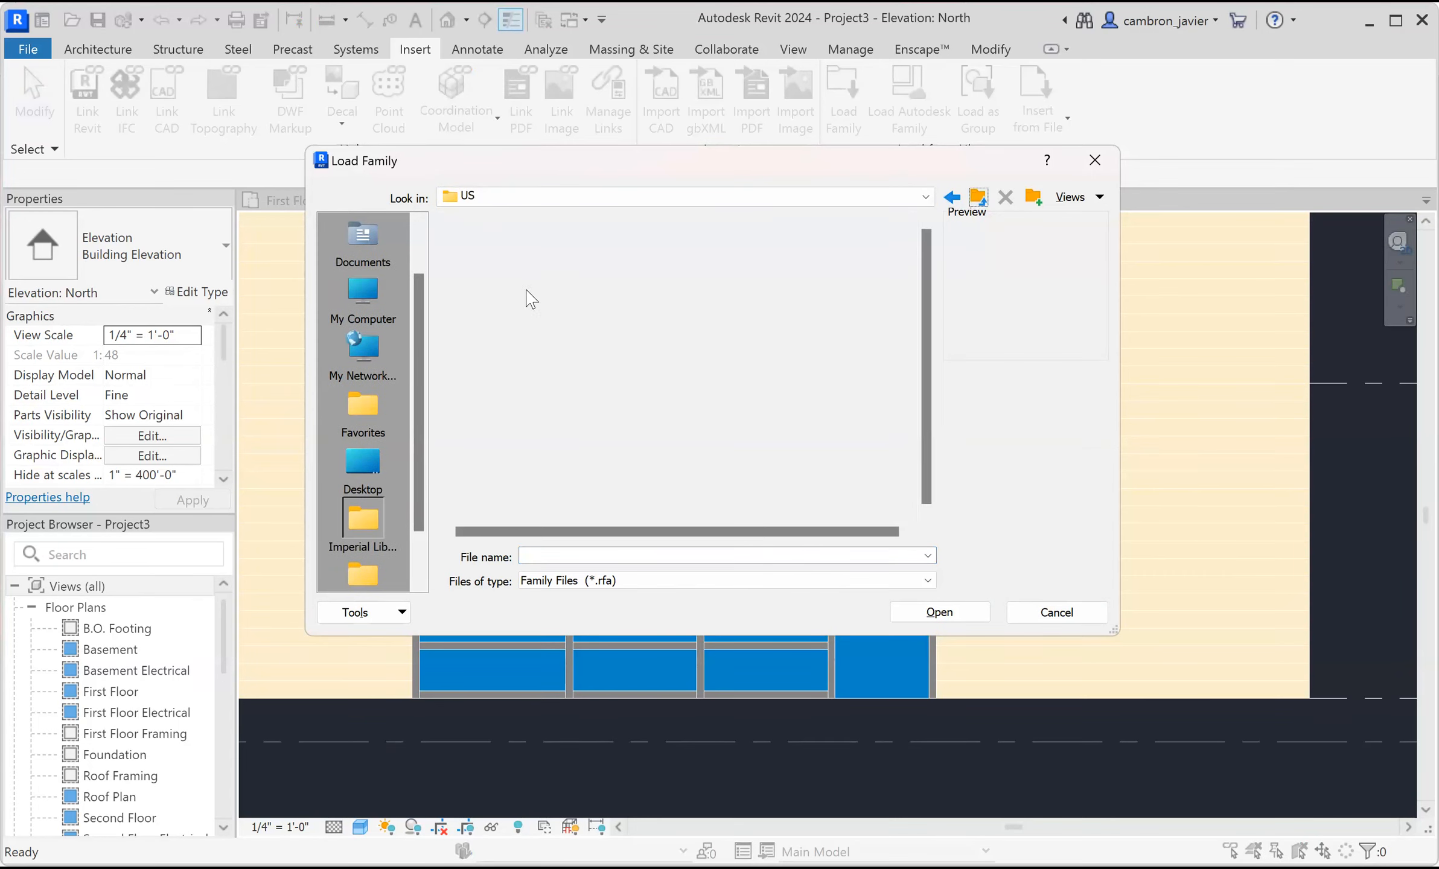
left_click(497, 413)
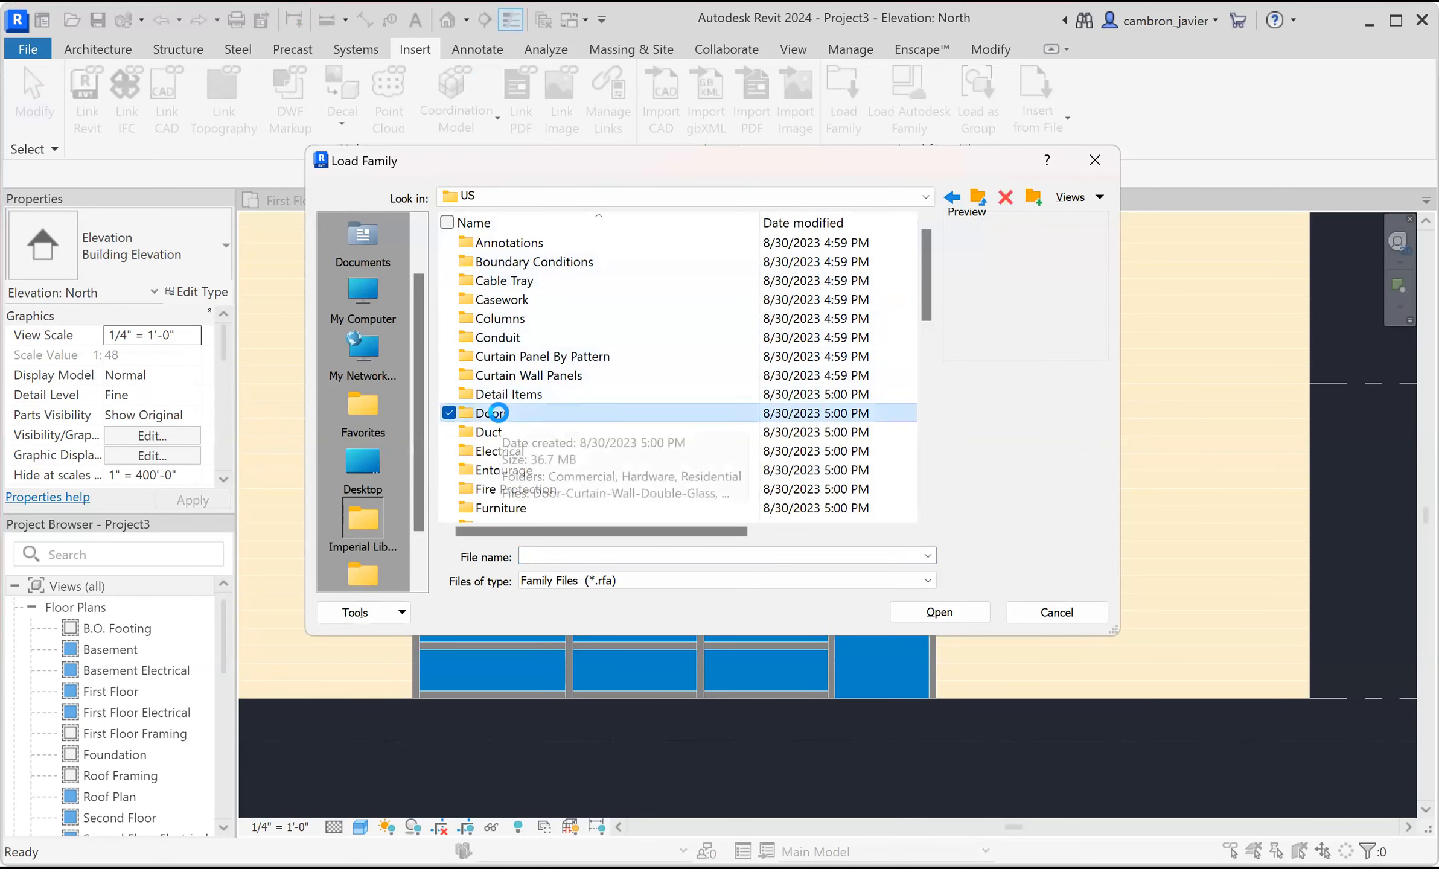
double_click(497, 412)
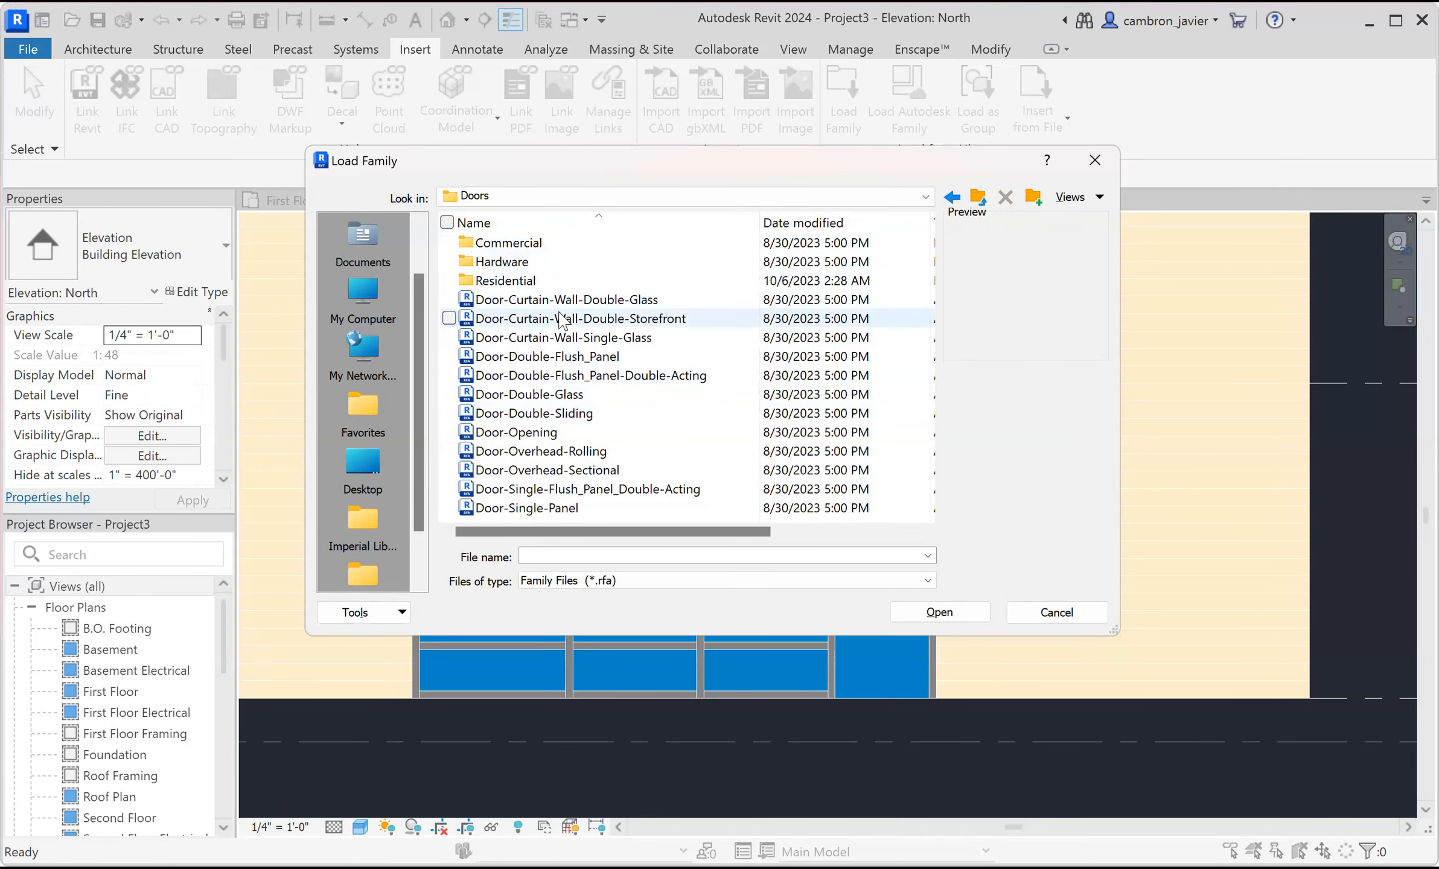
left_click(559, 301)
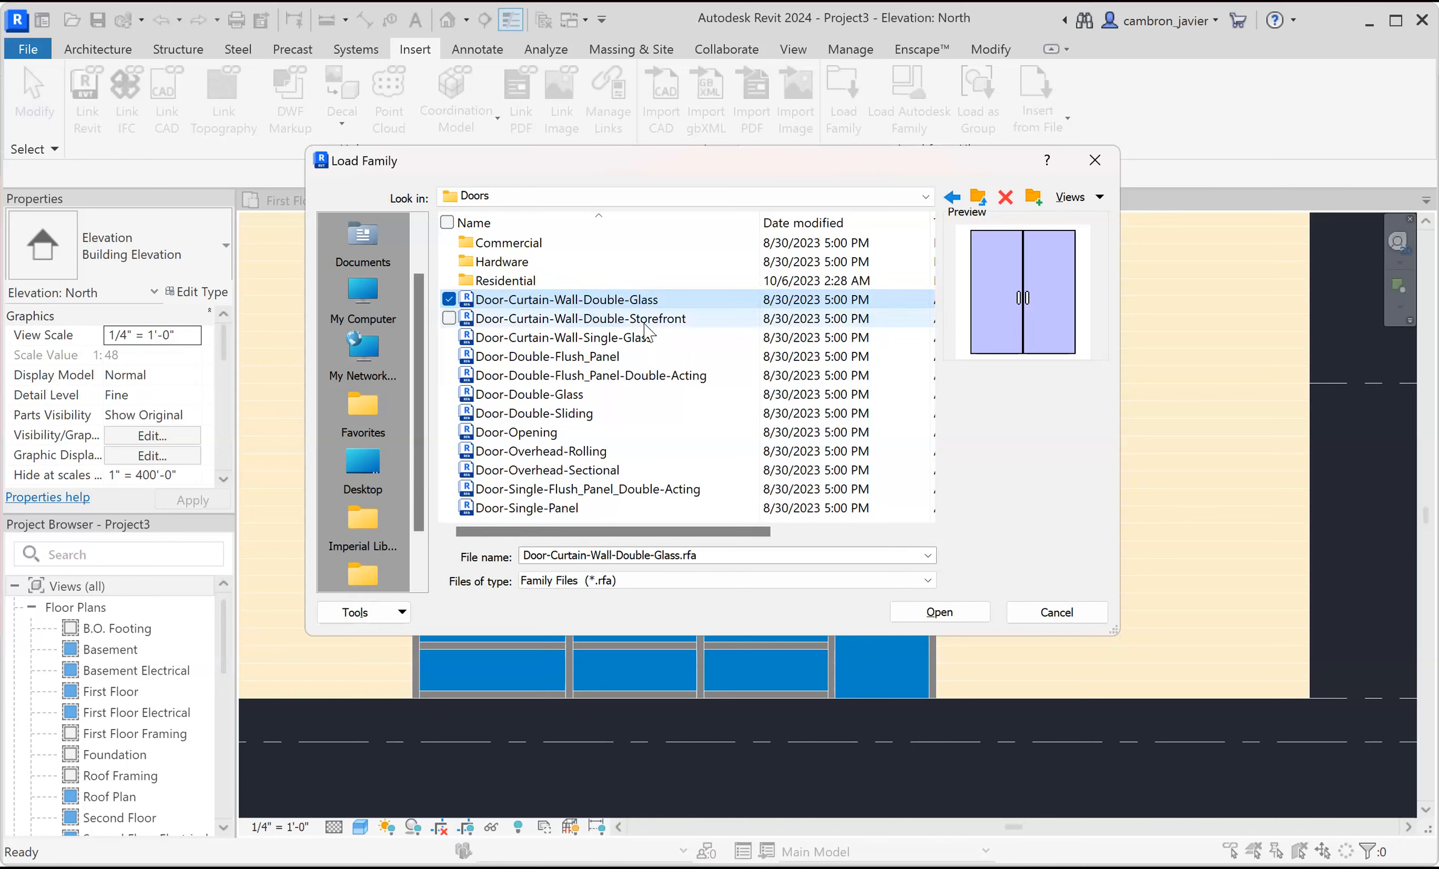
left_click(628, 338)
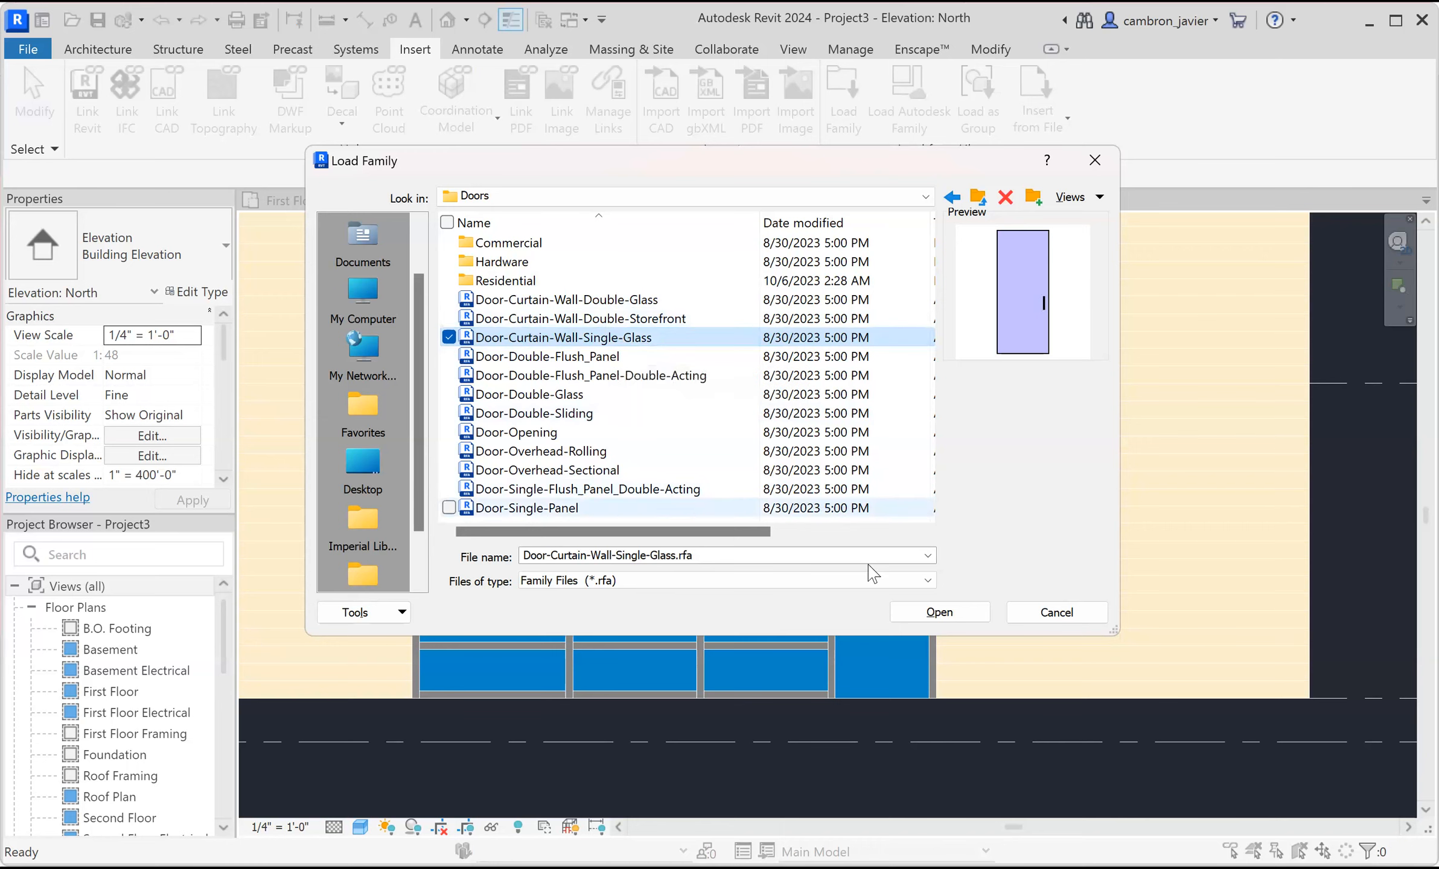
left_click(933, 617)
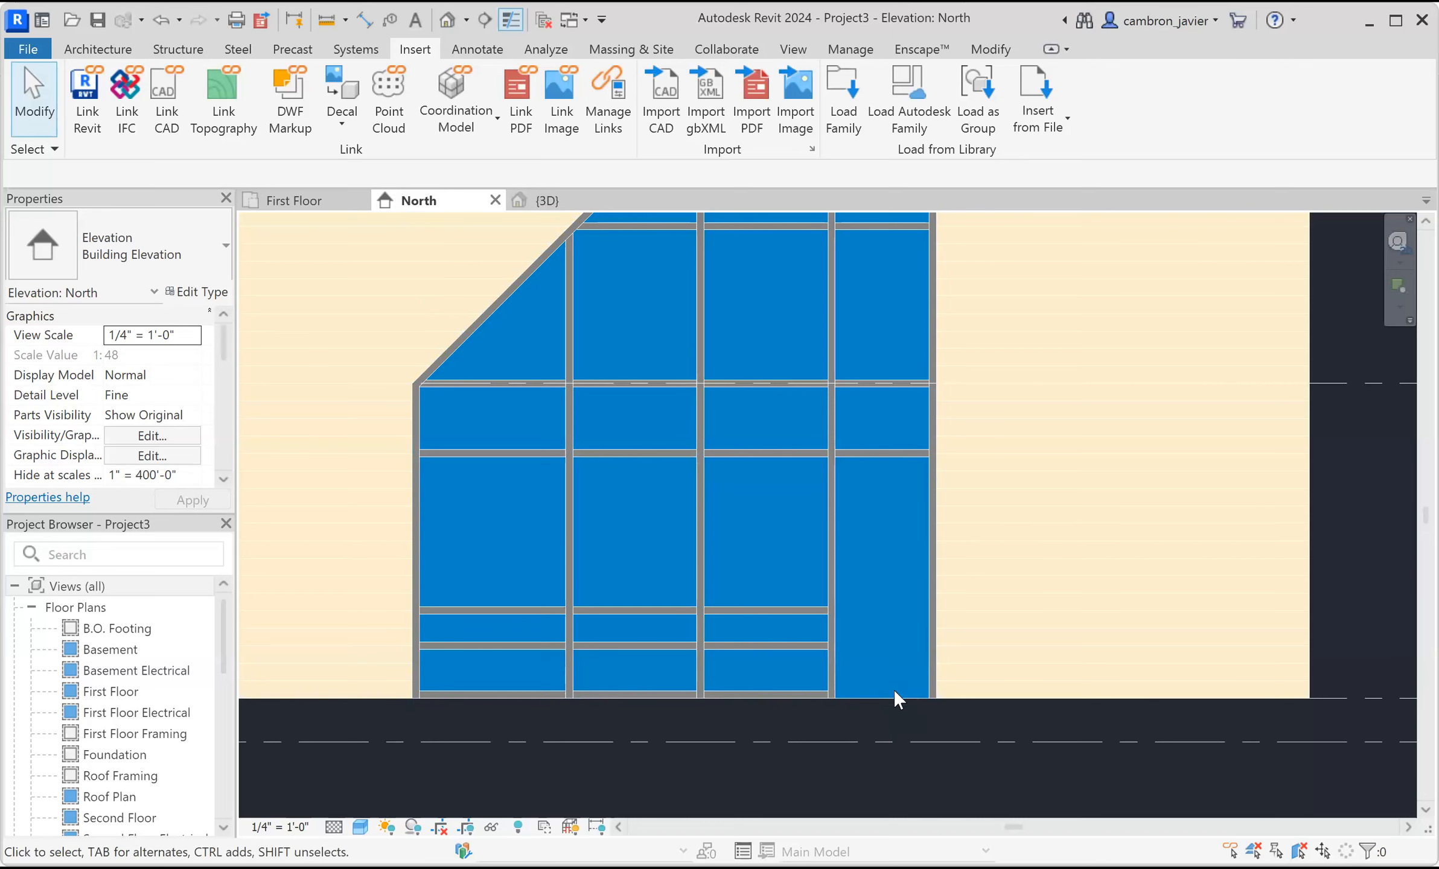
Replace the tall rightmost bottom curtain panel with the Door-Curtain-Wall-Single-Glass door type.
scroll(894, 690, "up", 1)
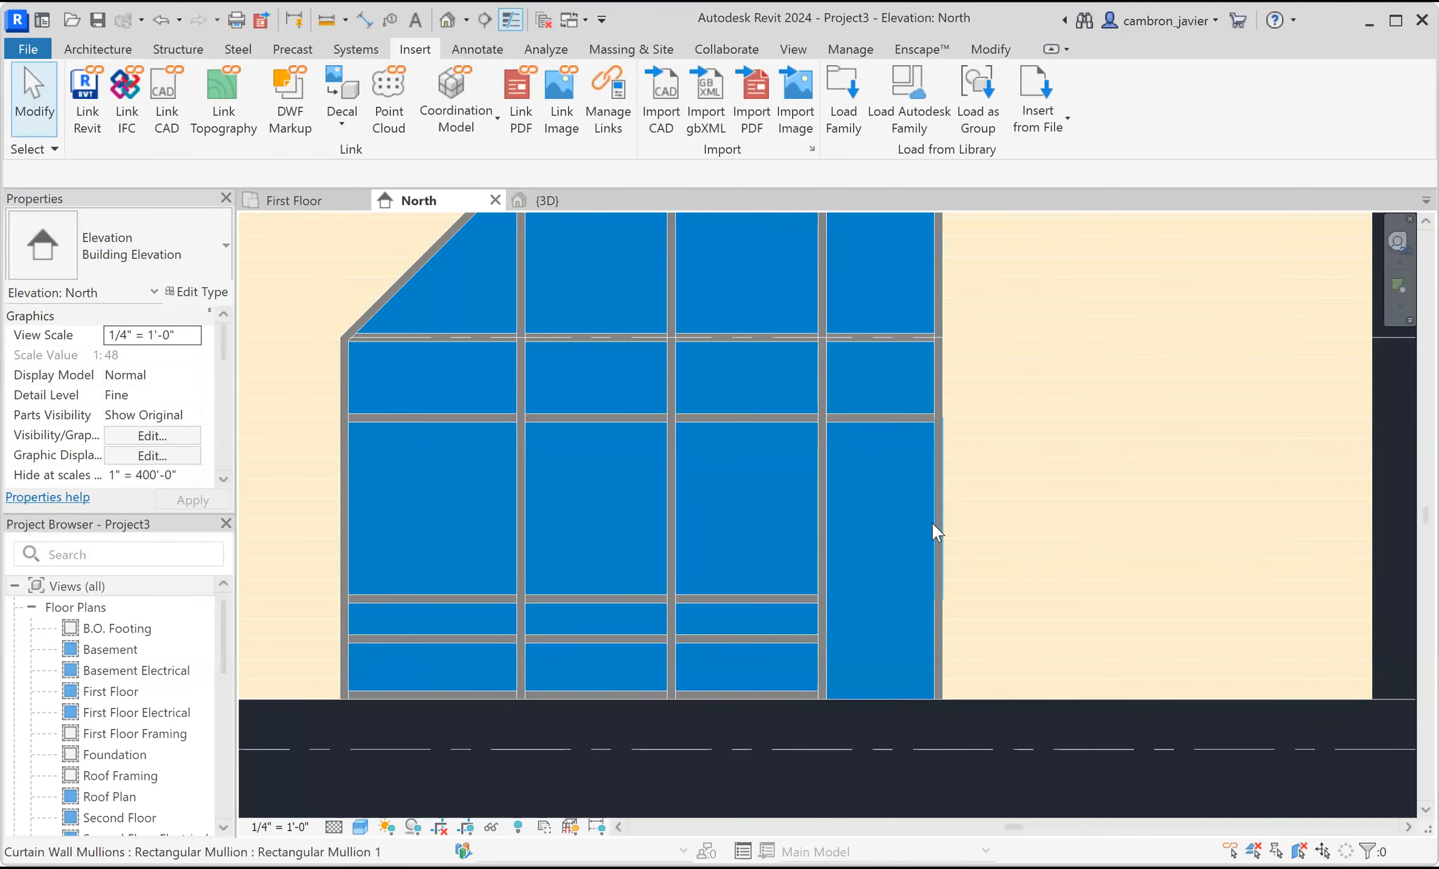
scroll(930, 529, "up", 2)
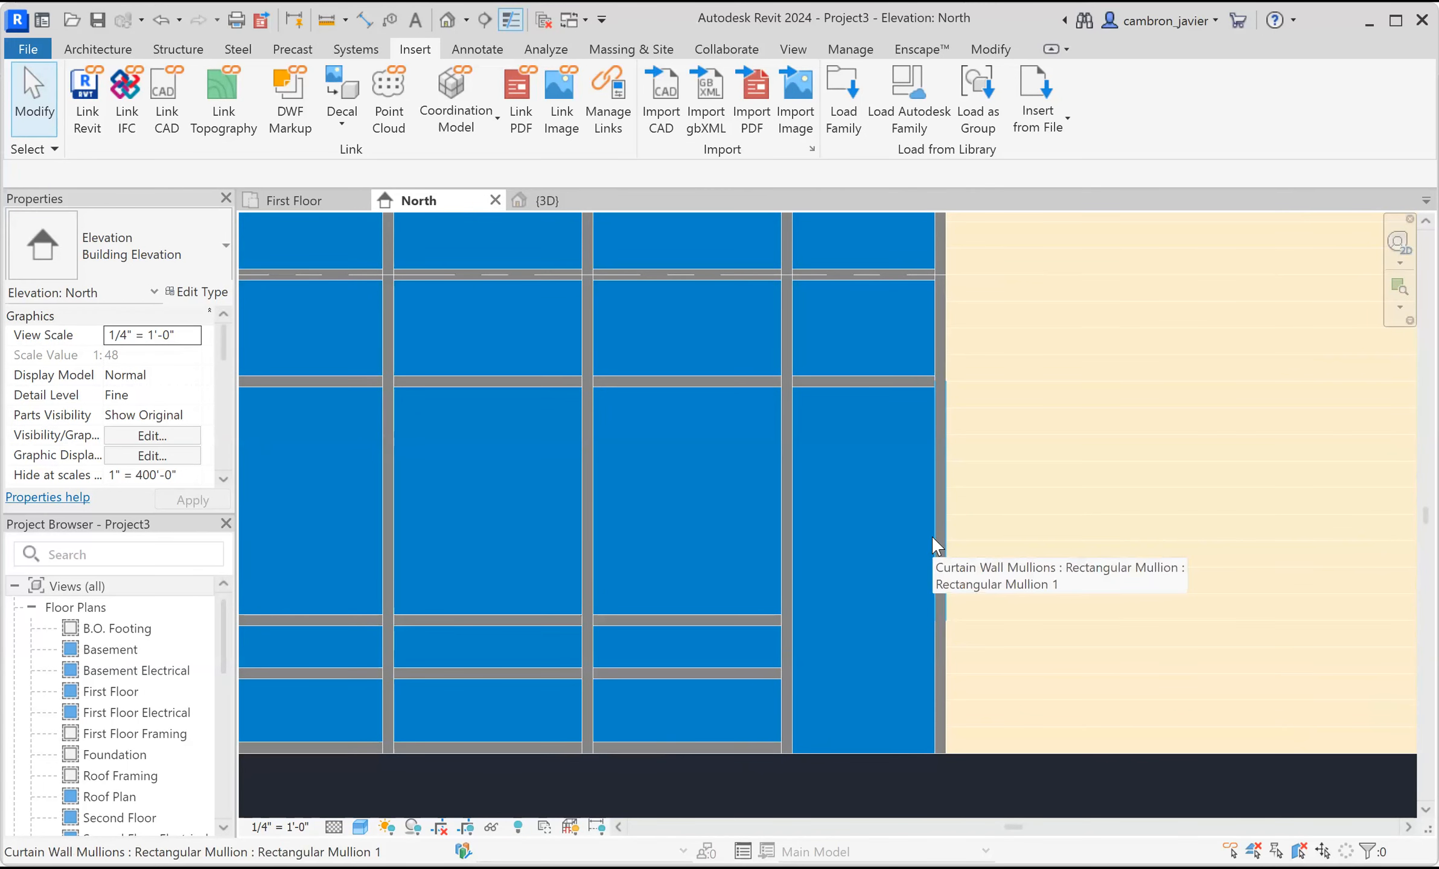
key("Tab")
key("Tab")
key("Tab")
key("Tab")
left_click(931, 535)
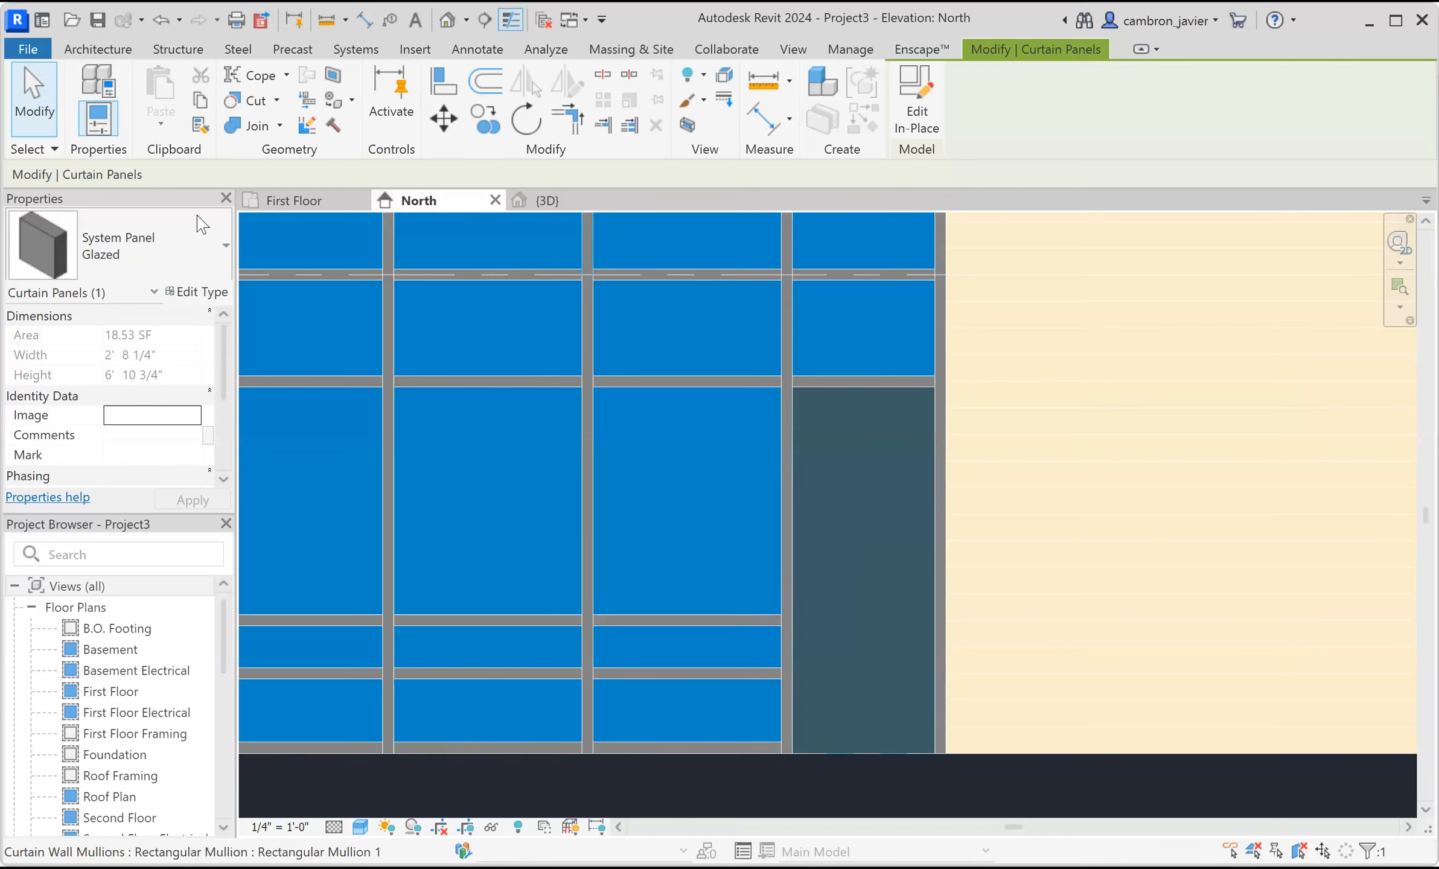
left_click(148, 240)
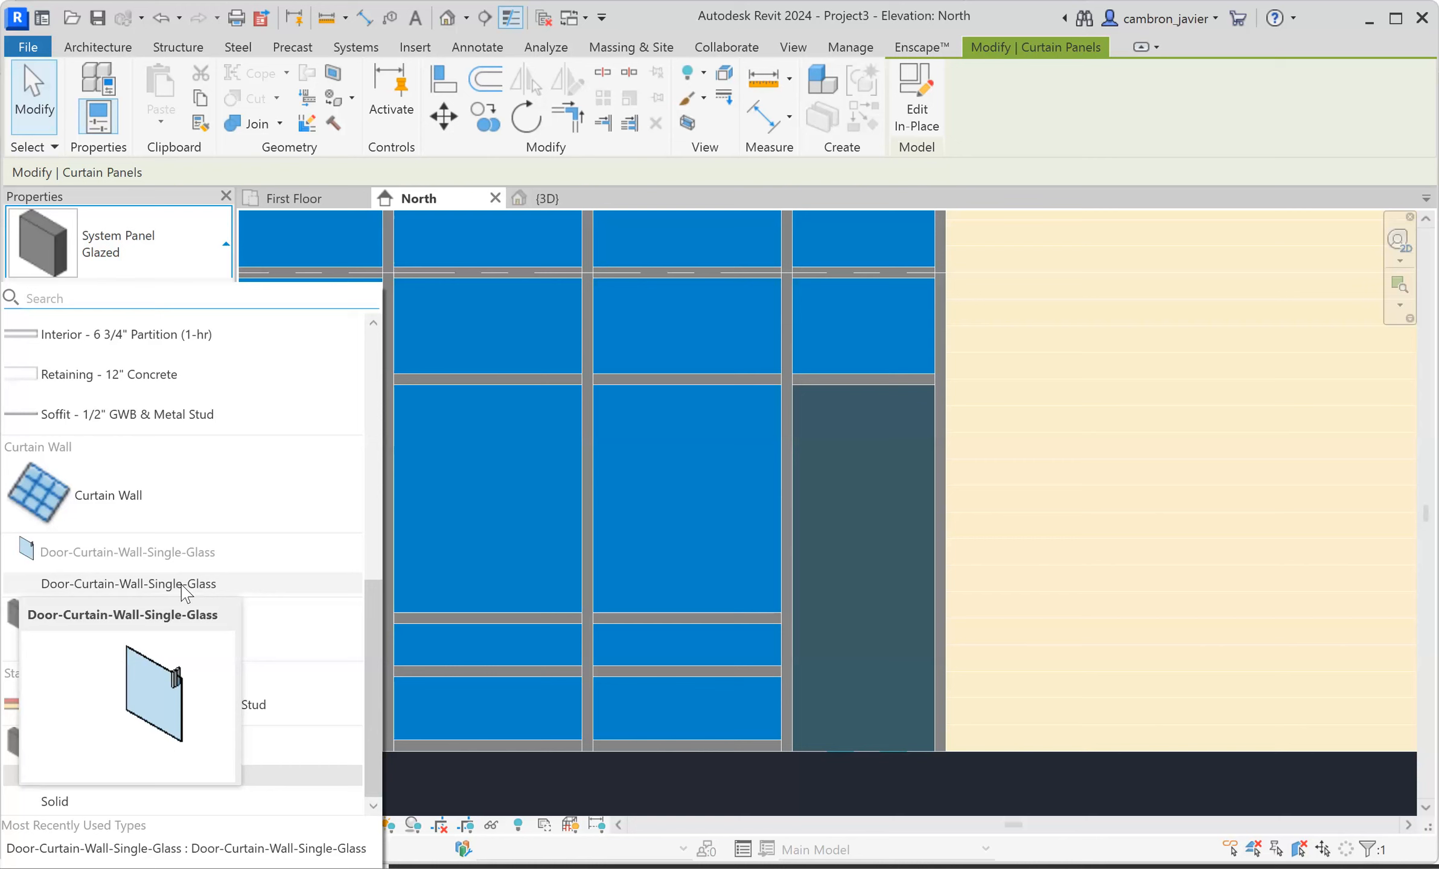
left_click(144, 585)
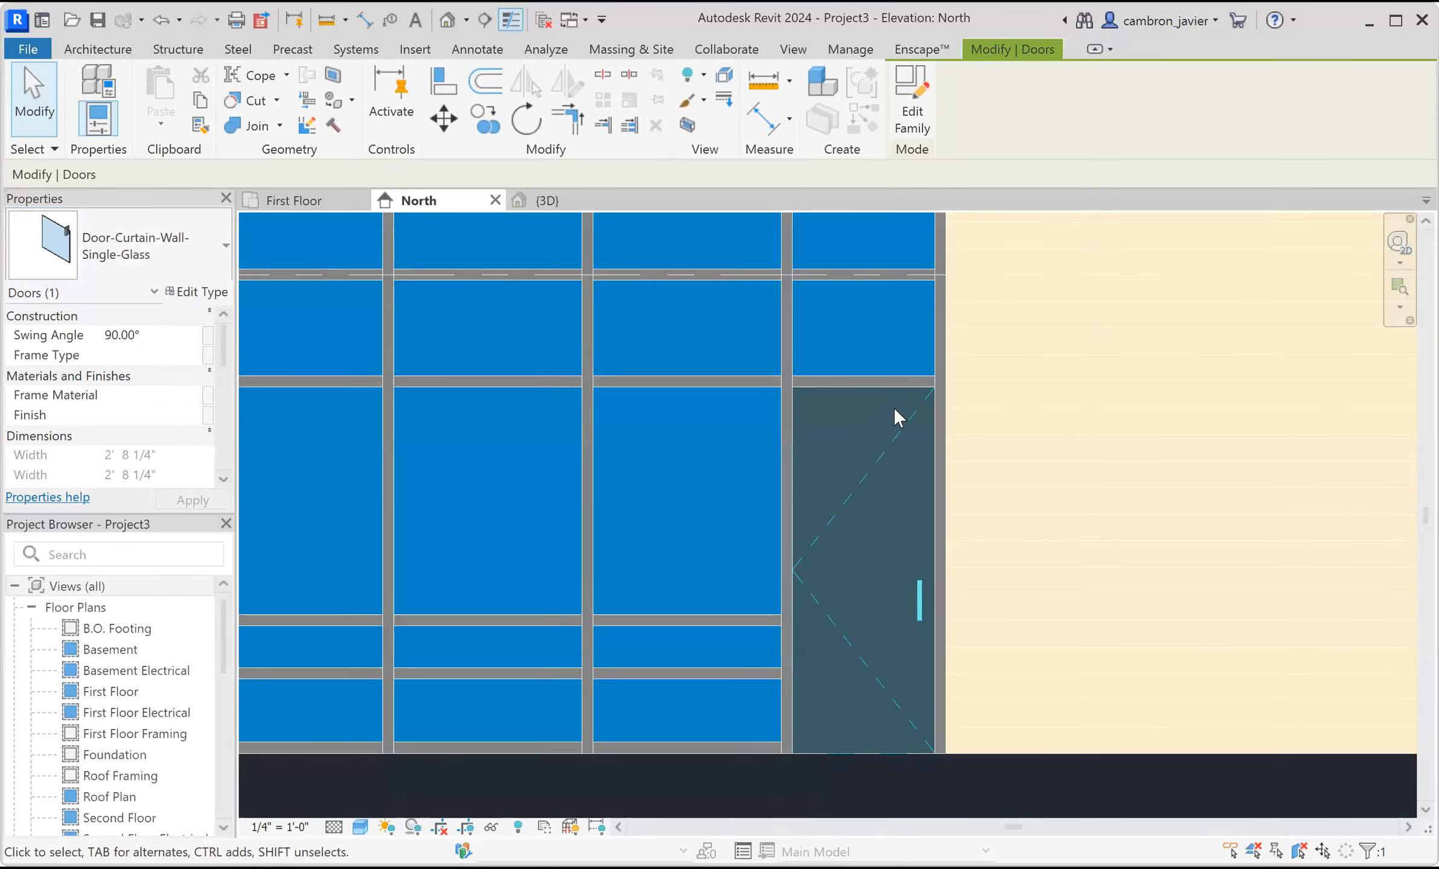
scroll(845, 604, "down", 2)
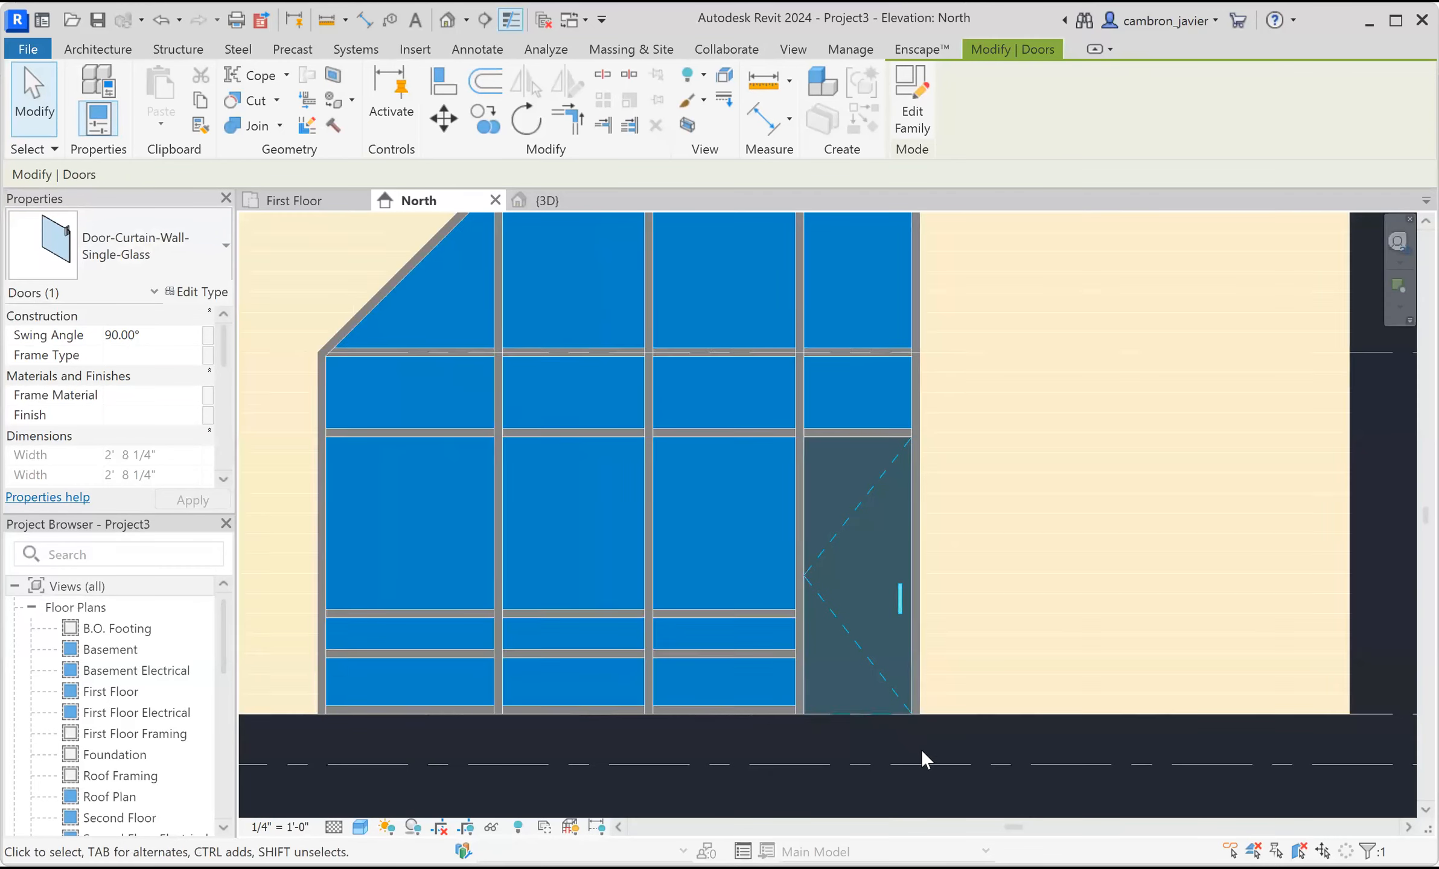
scroll(924, 752, "down", 1)
left_click(938, 788)
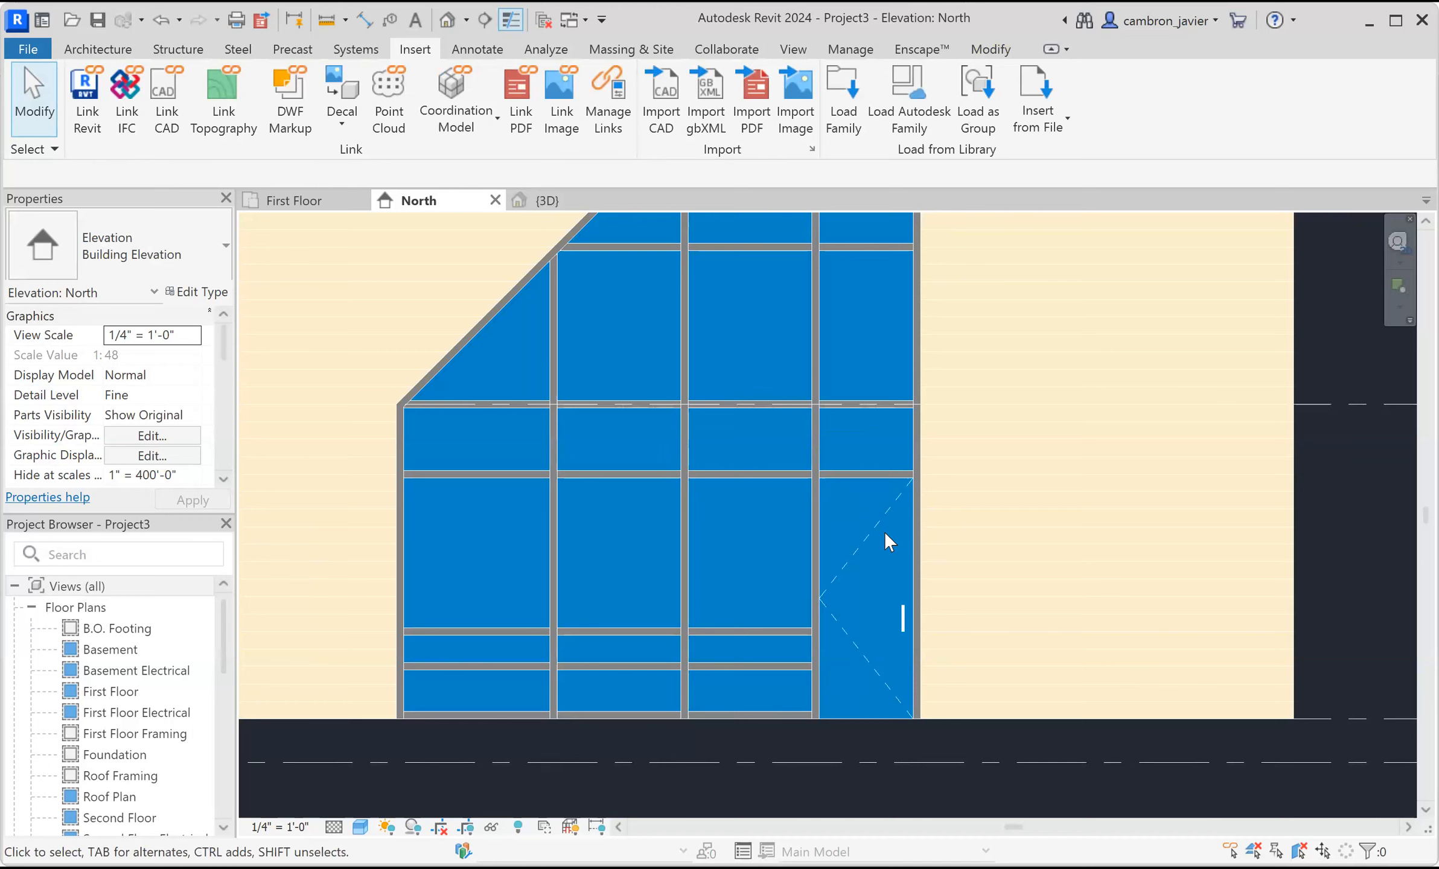
Flip the curtain wall door's hand and facing in the First Floor plan.
left_click(304, 204)
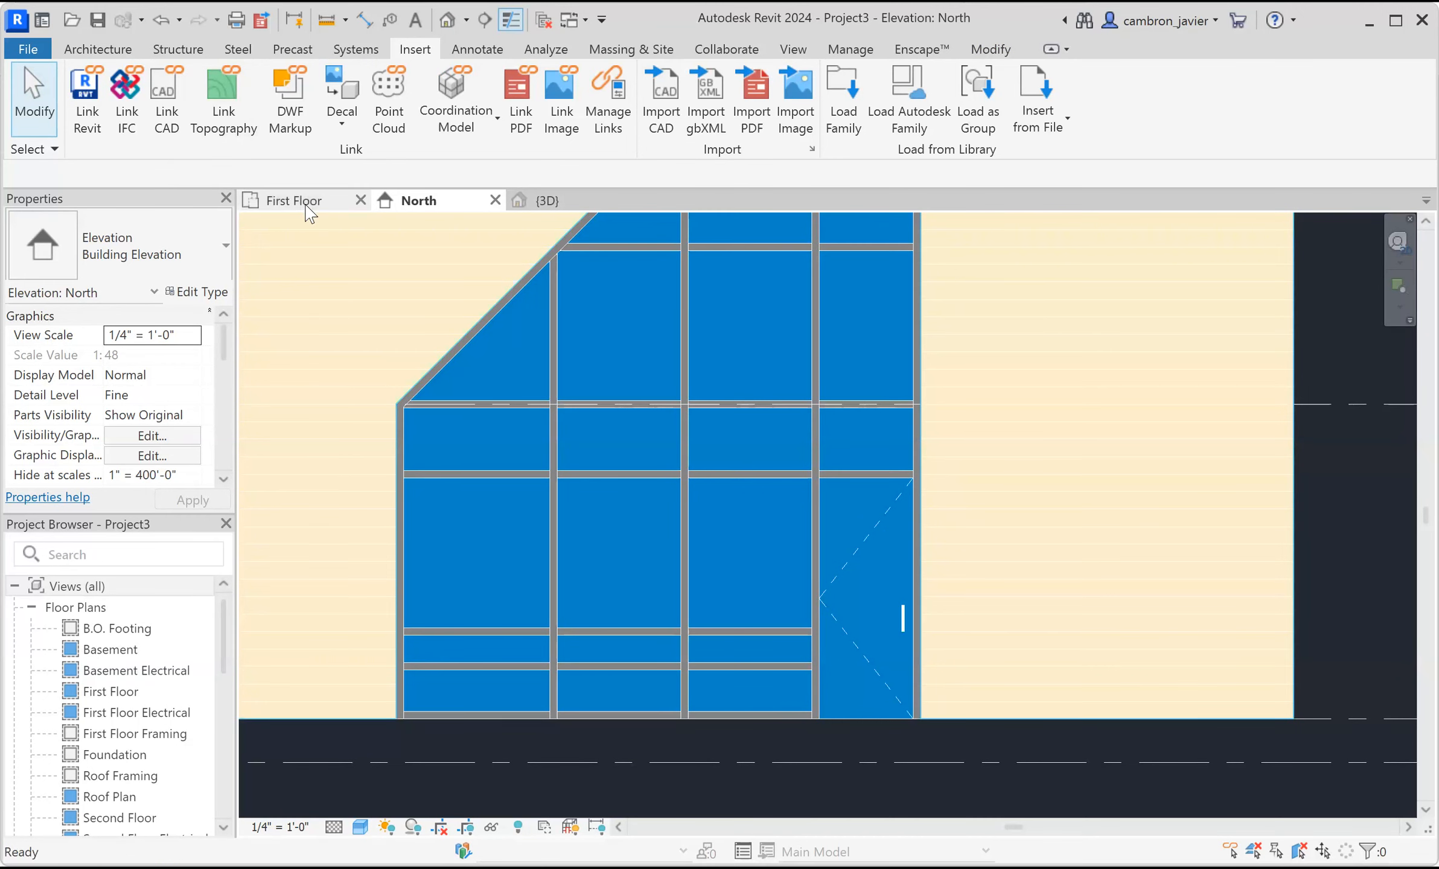
scroll(679, 663, "up", 5)
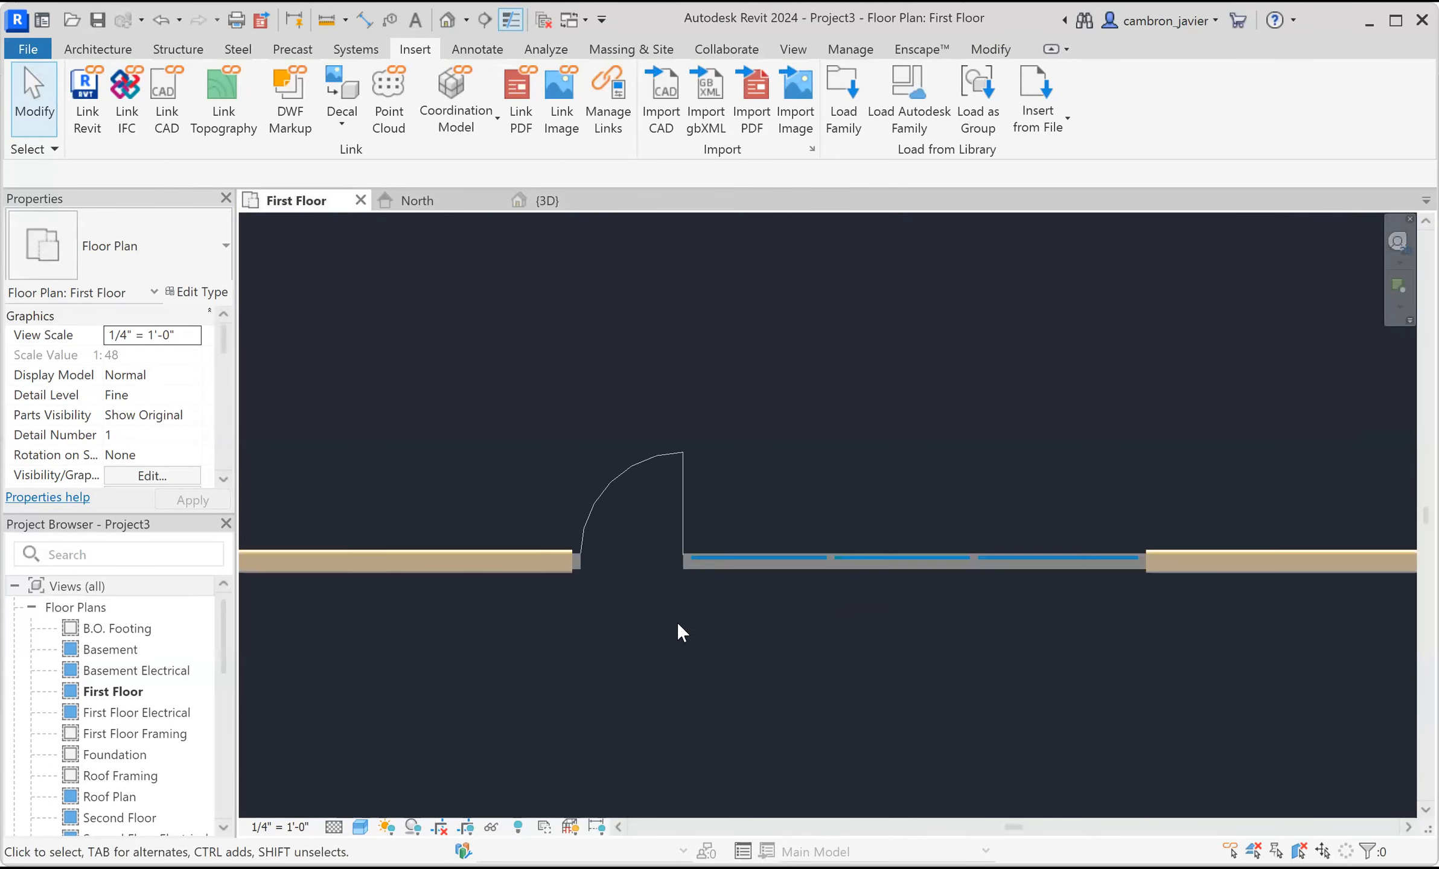
left_click(688, 482)
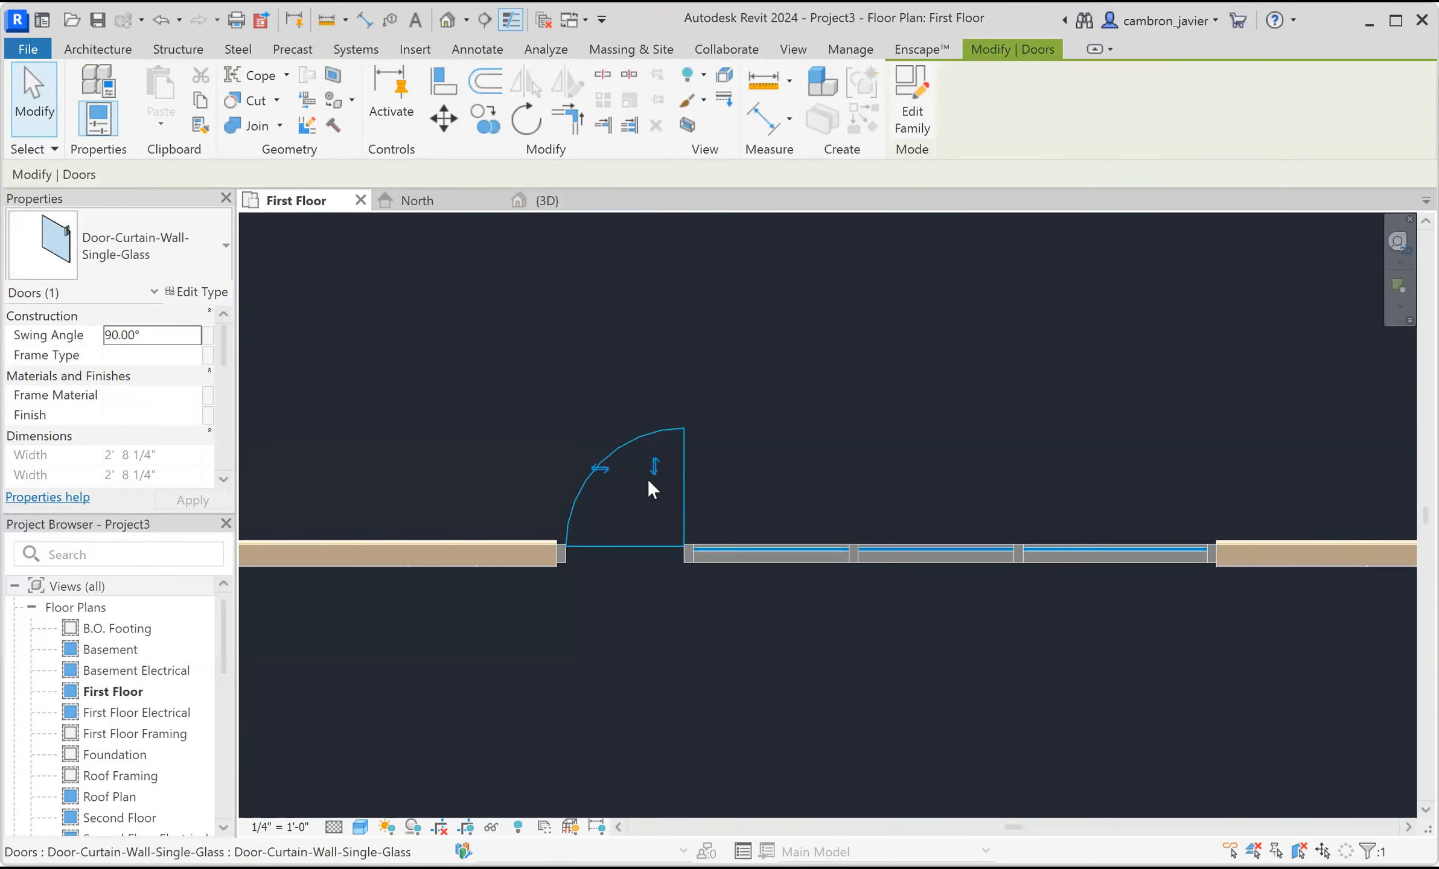
left_click(601, 469)
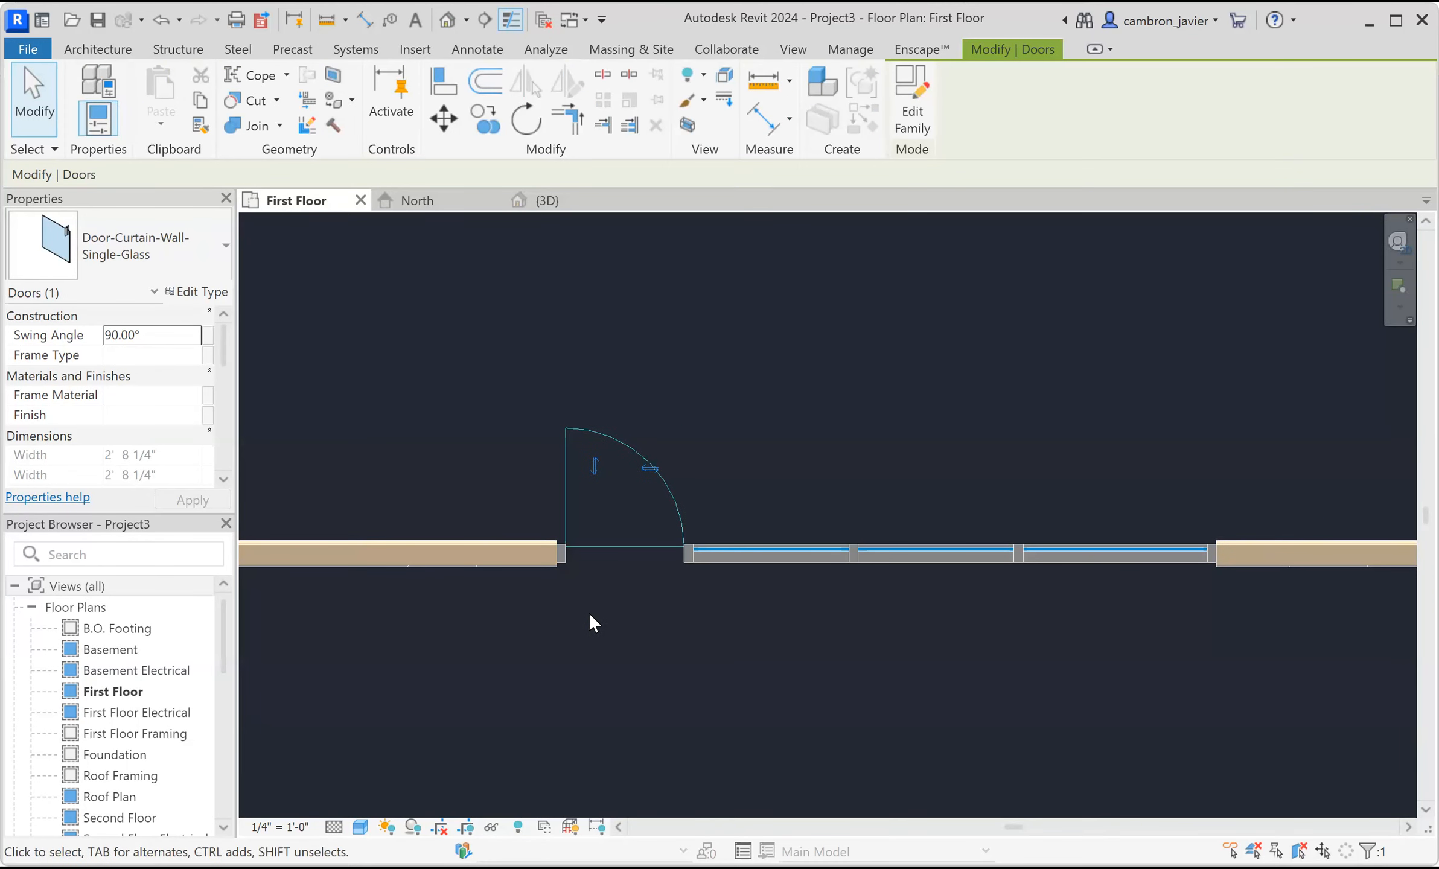
left_click(595, 467)
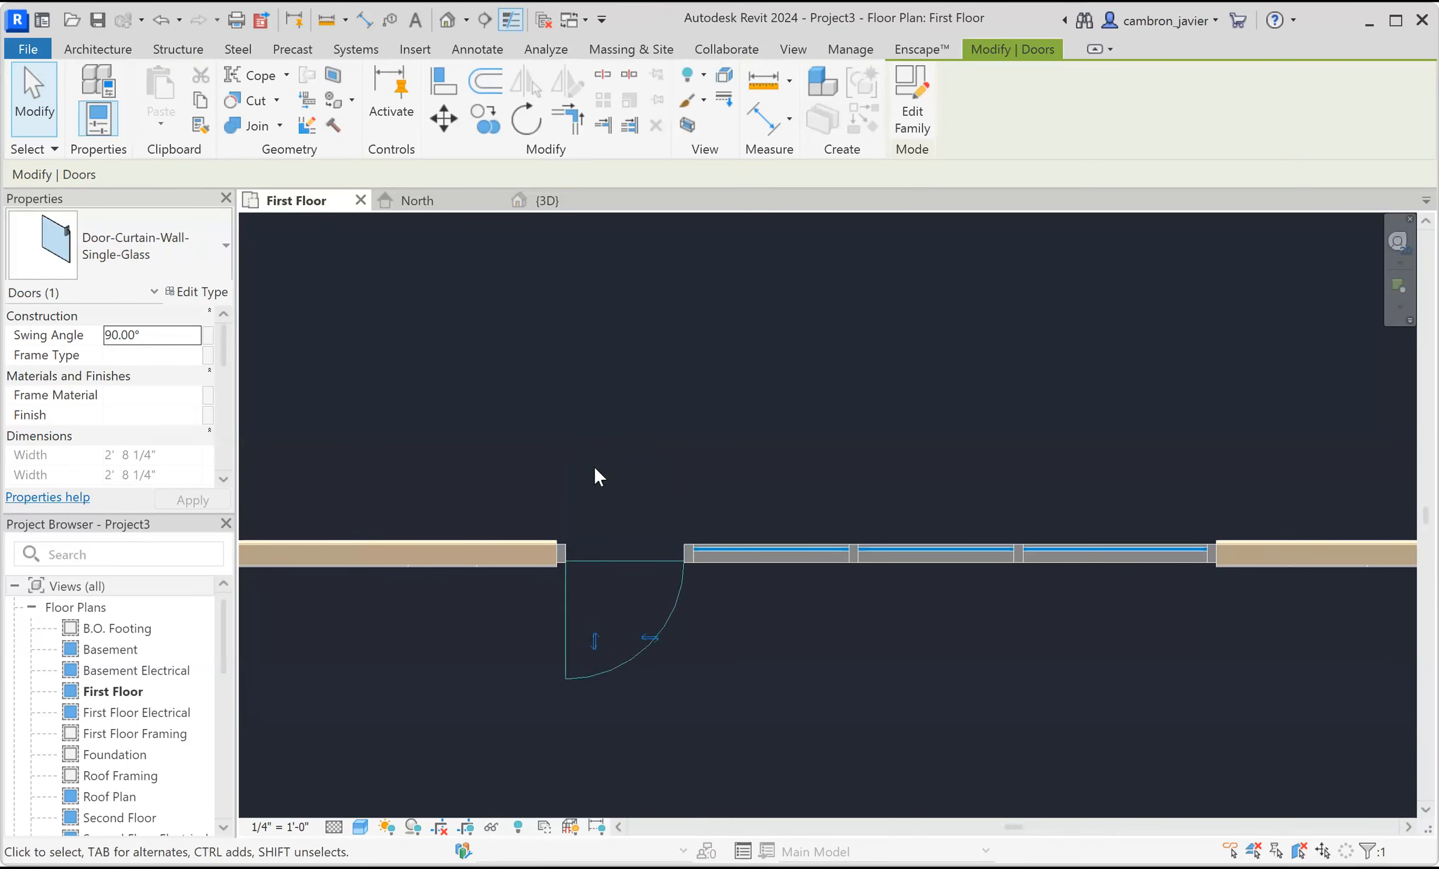
left_click(620, 472)
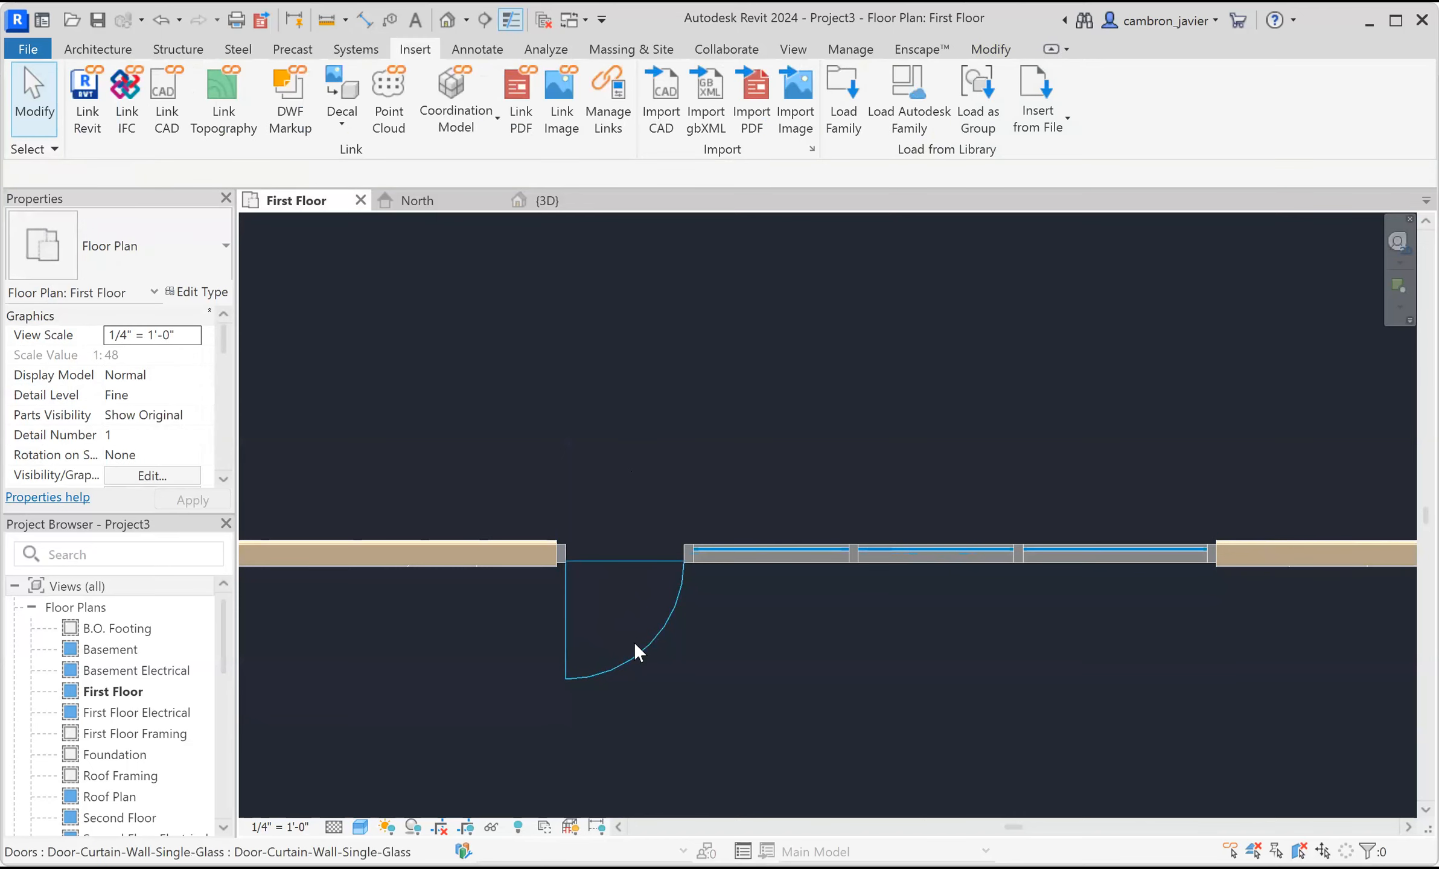
Review the flipped curtain wall door in the North elevation.
scroll(703, 443, "down", 2)
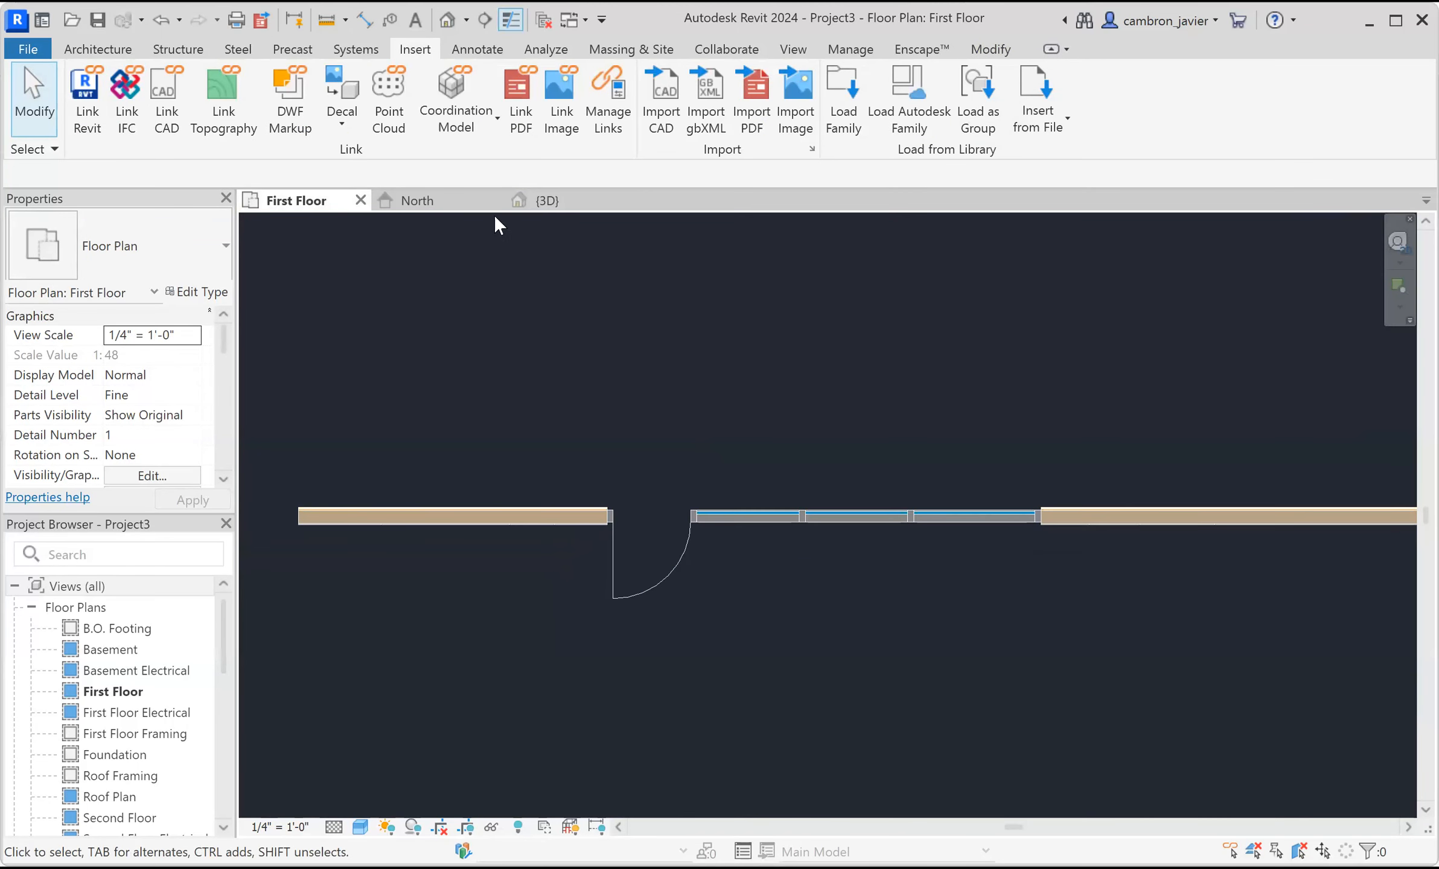
left_click(418, 201)
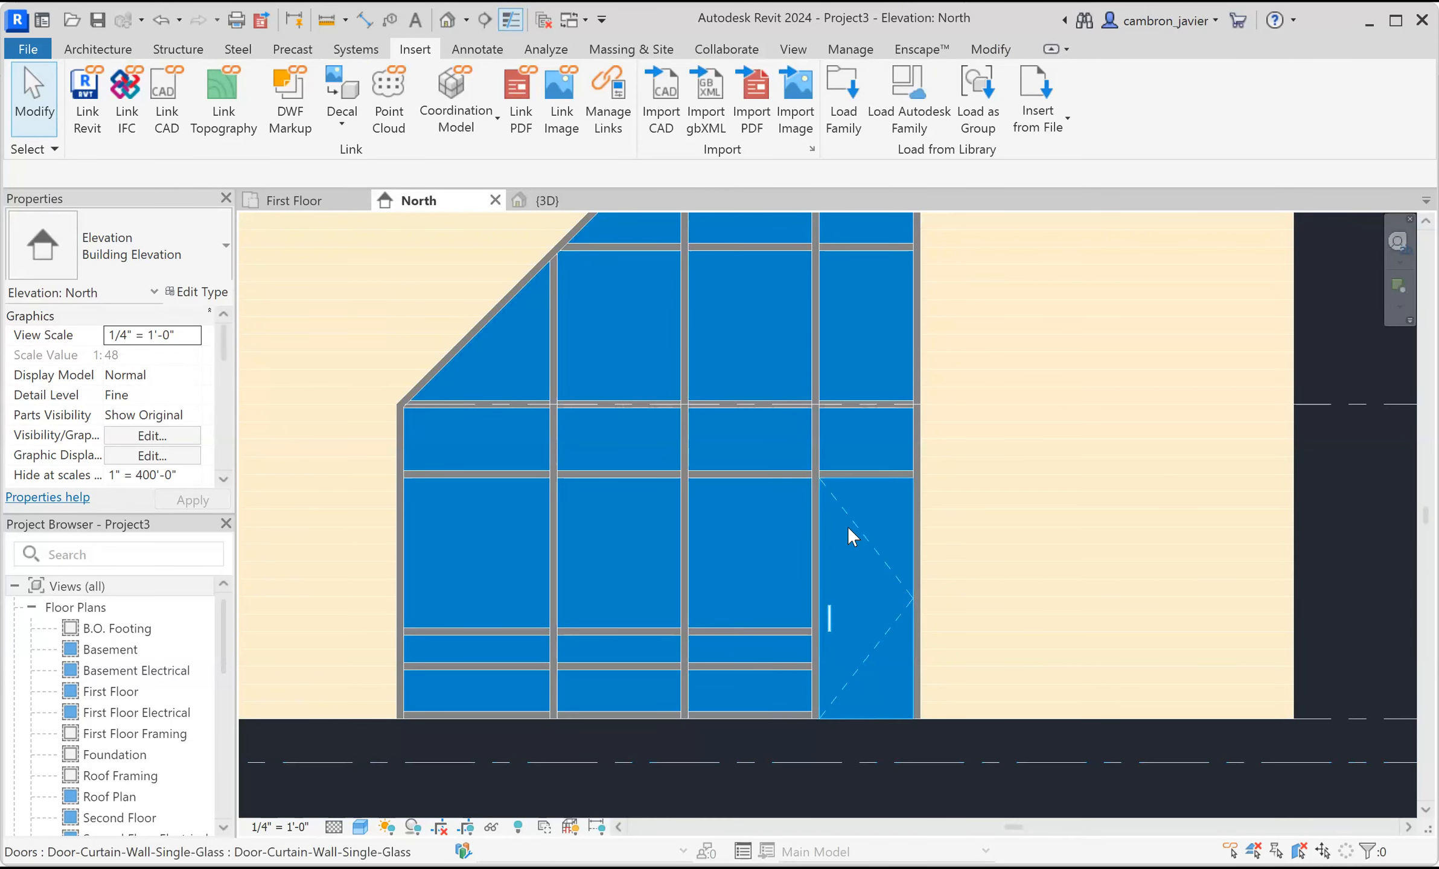
scroll(847, 524, "down", 1)
scroll(683, 448, "down", 1)
scroll(734, 611, "up", 4)
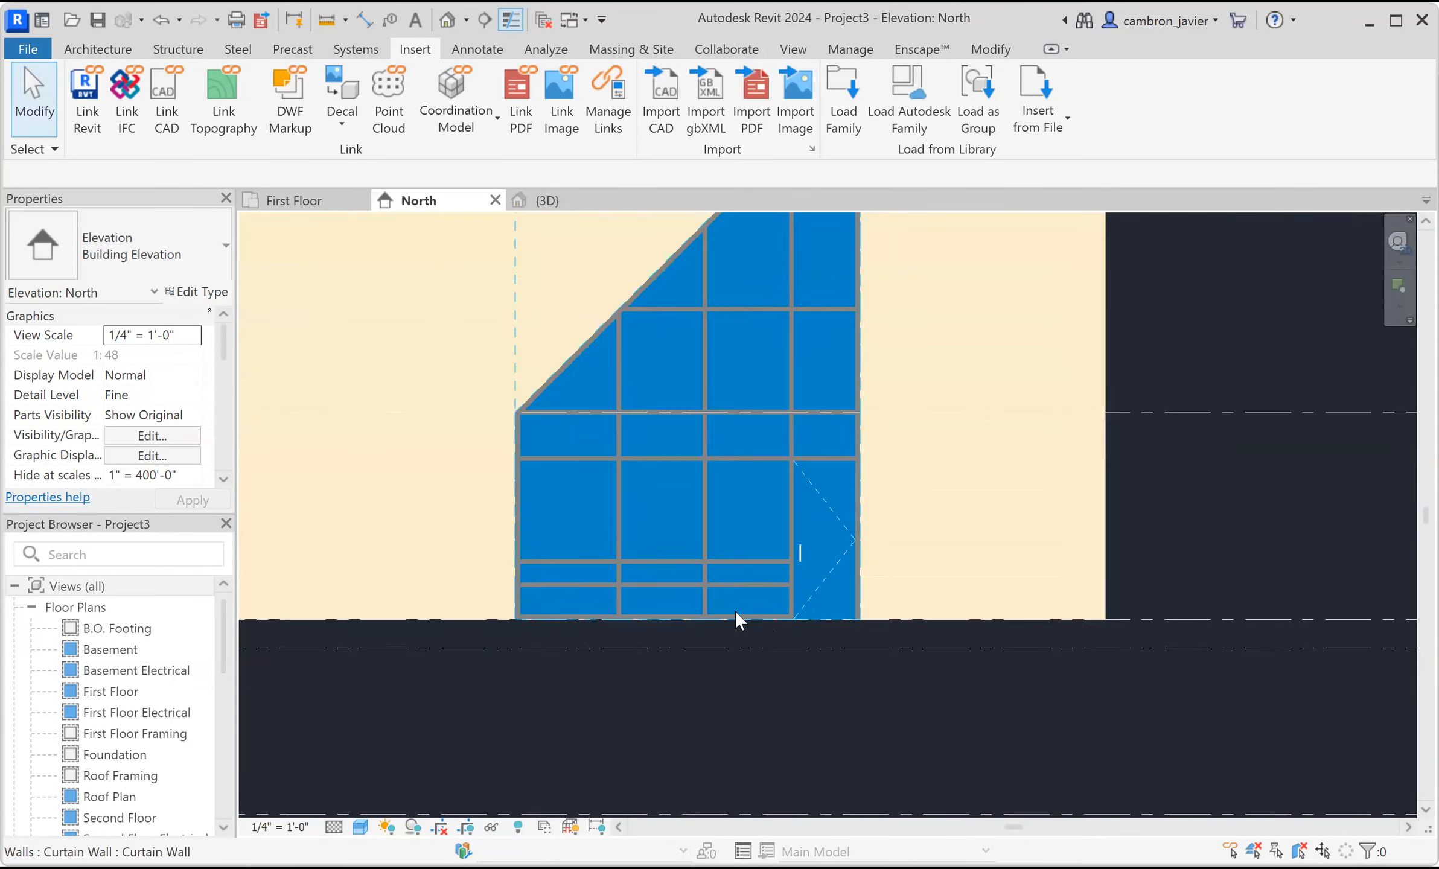
scroll(603, 579, "up", 1)
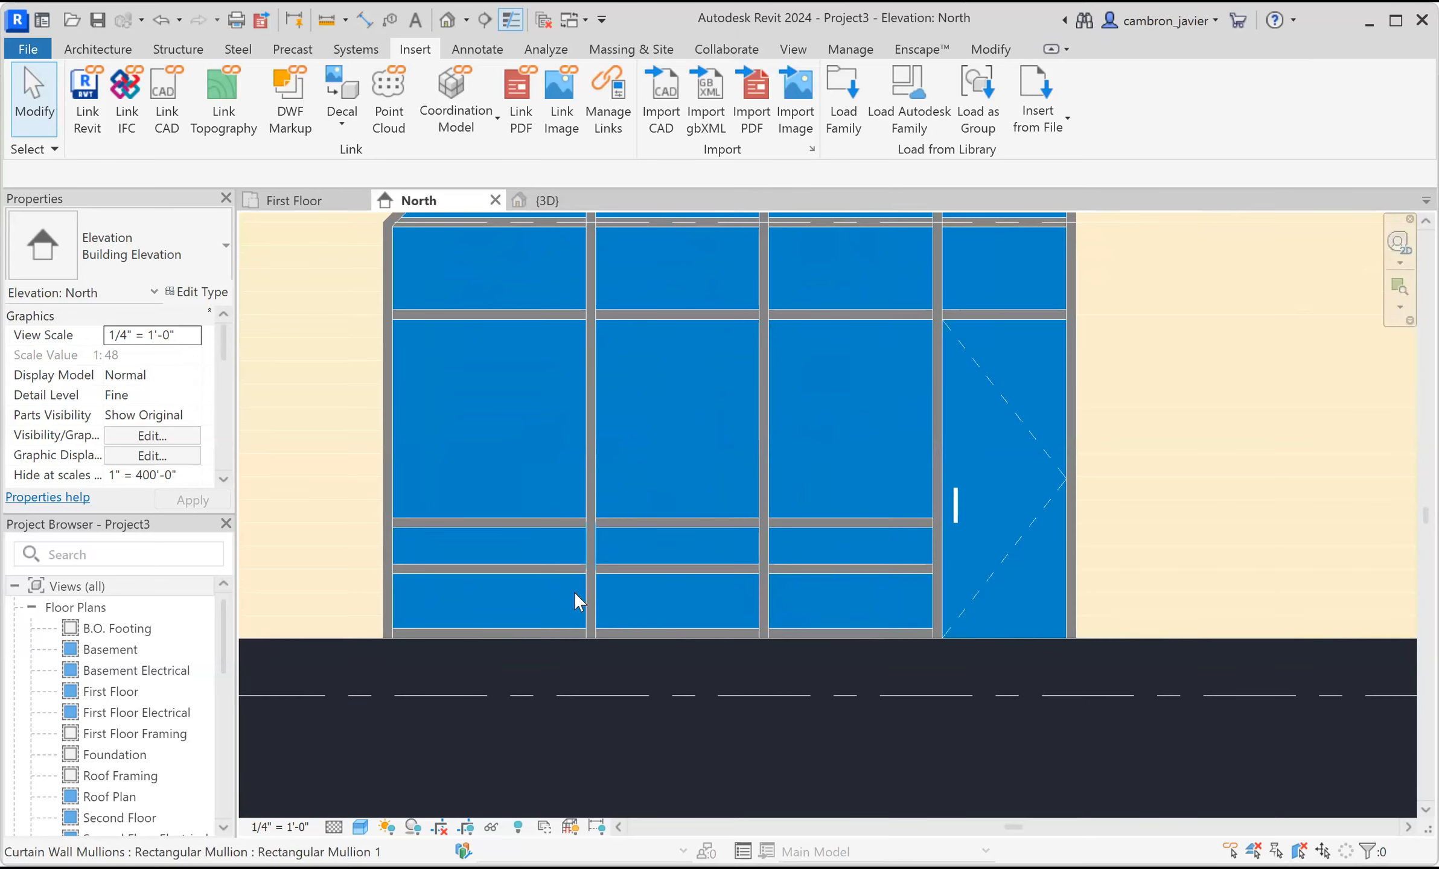
scroll(567, 595, "up", 1)
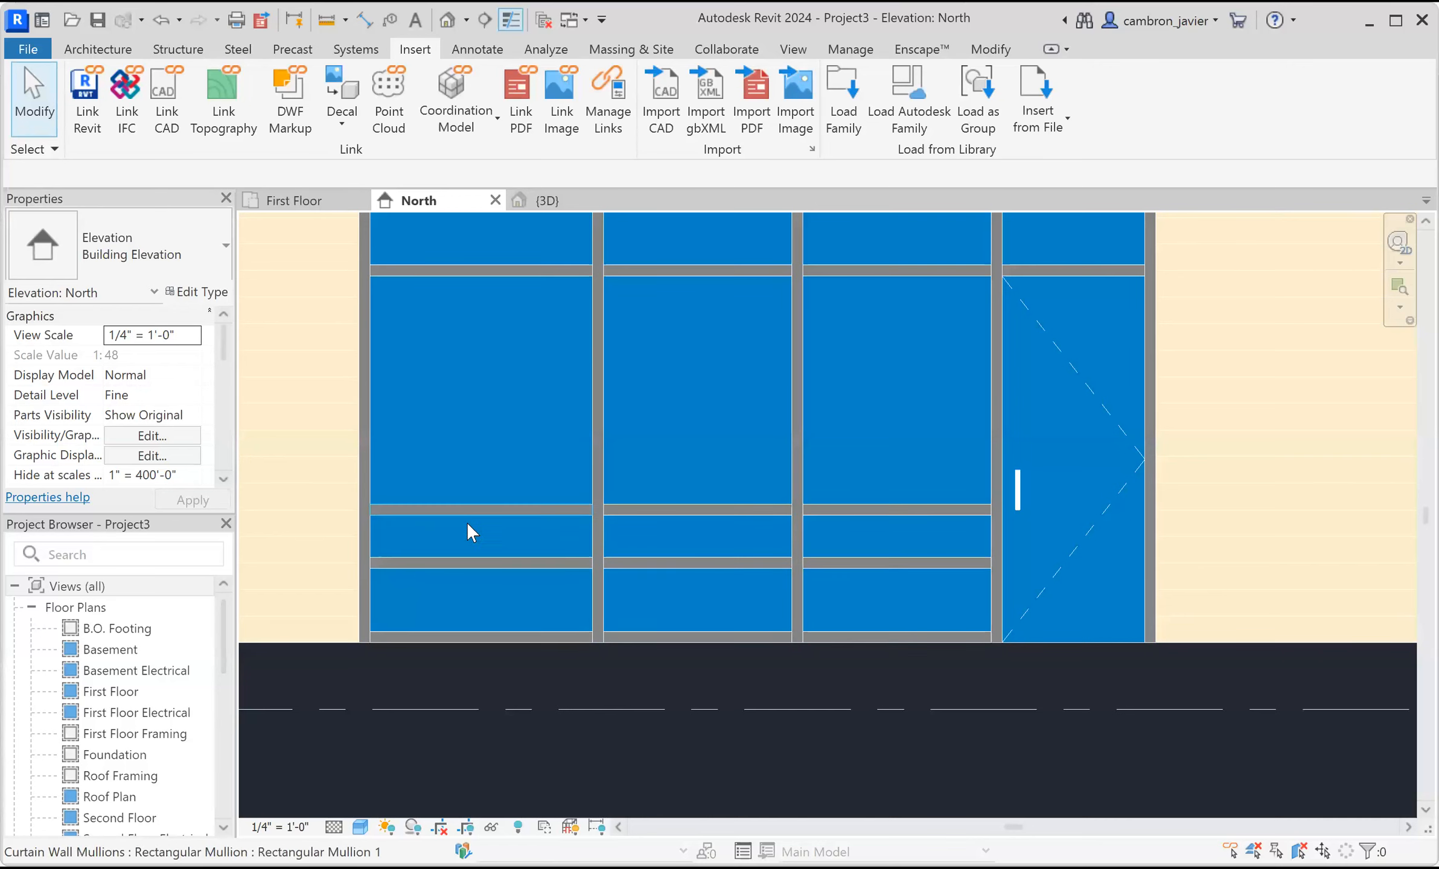
scroll(724, 587, "down", 1)
scroll(725, 589, "down", 2)
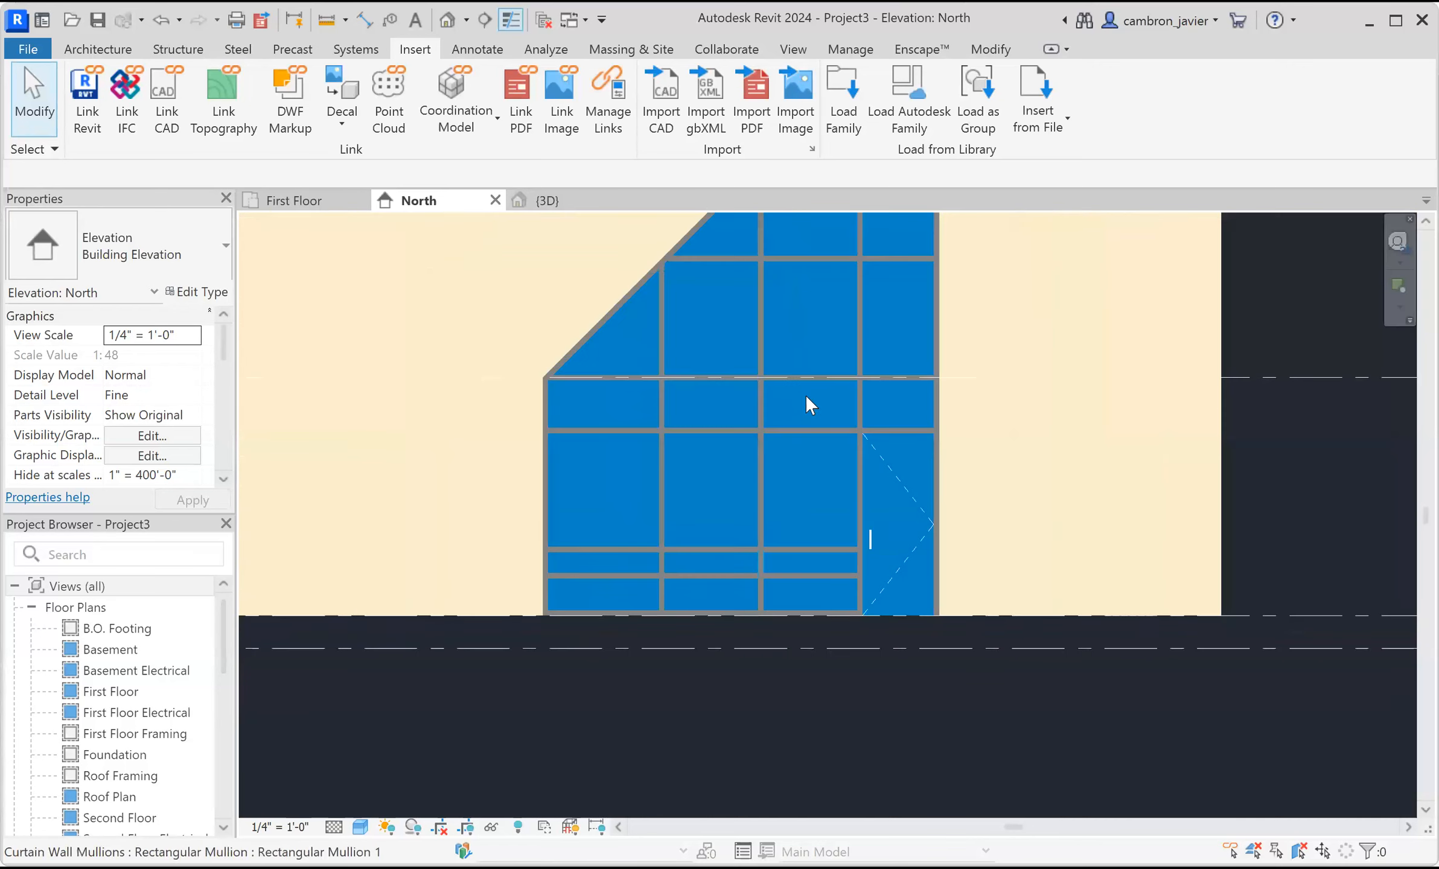
Swap the narrow glazed panel in the third column's lower band for the System Panel Solid type.
scroll(785, 386, "up", 2)
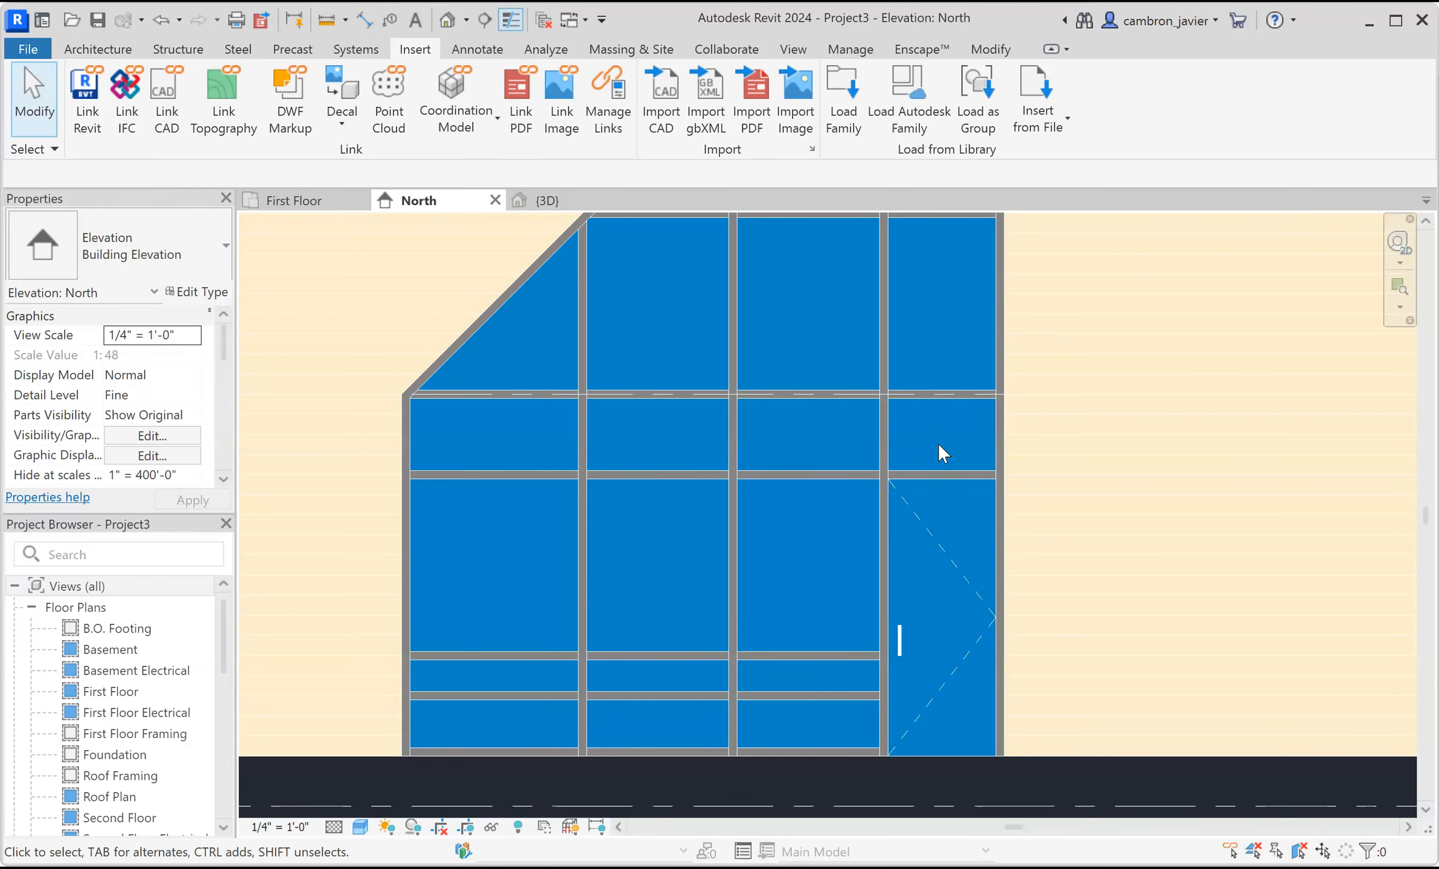
scroll(800, 697, "up", 2)
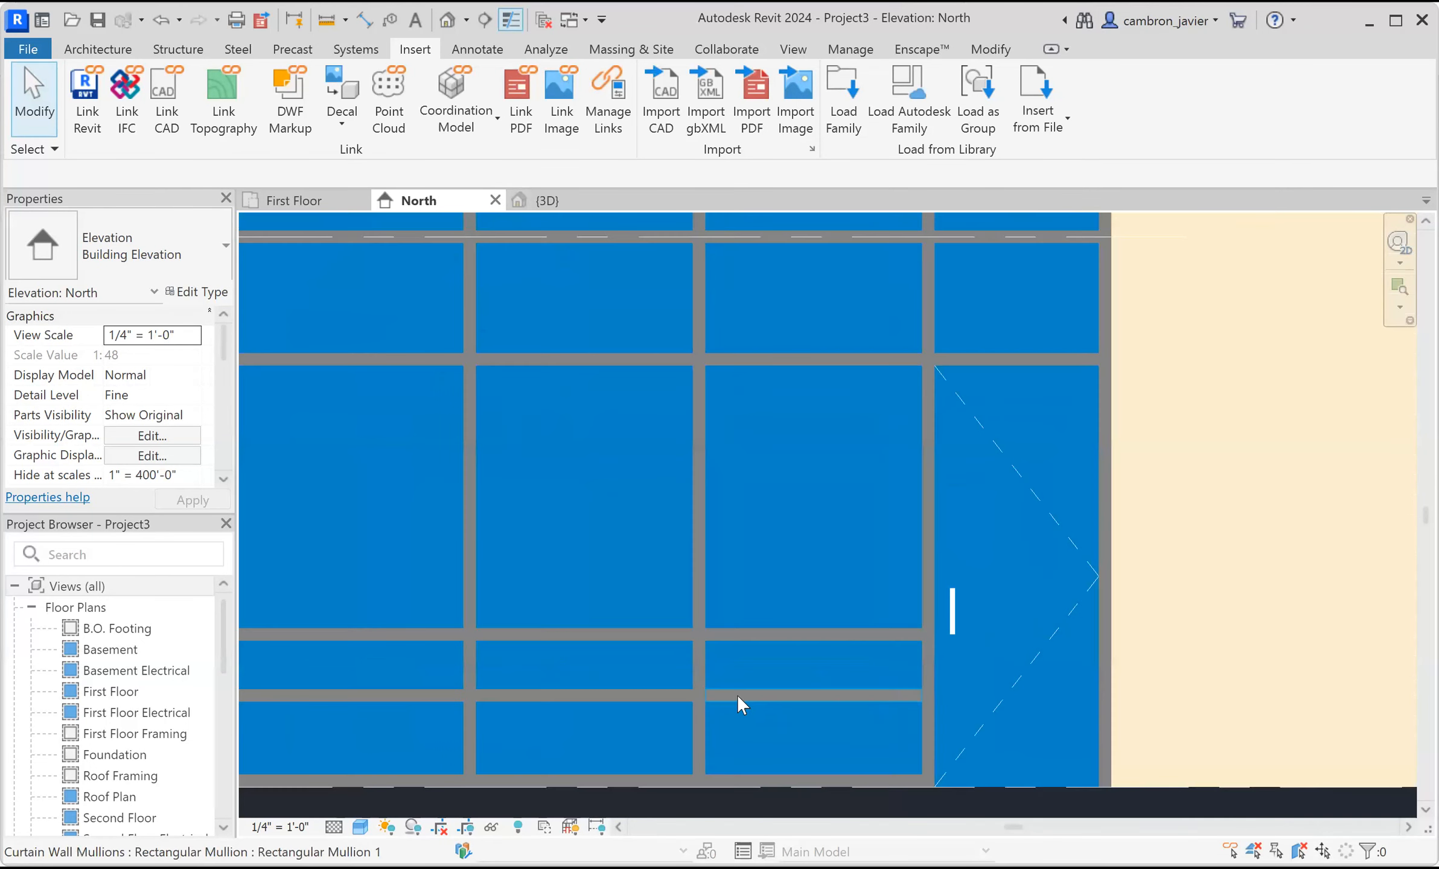
scroll(742, 639, "up", 1)
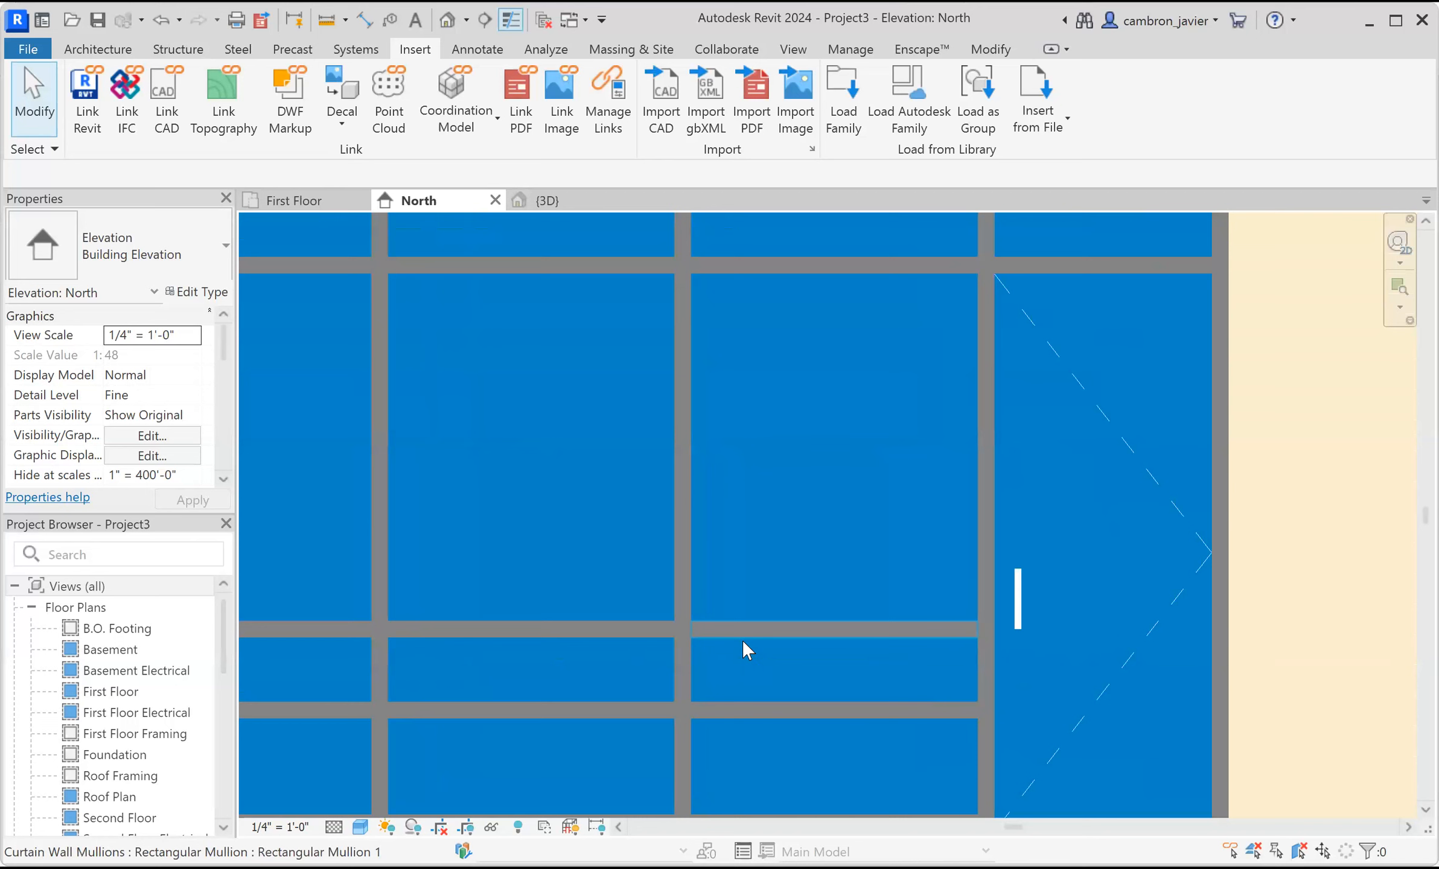
key("Tab")
key("Tab")
key("Tab")
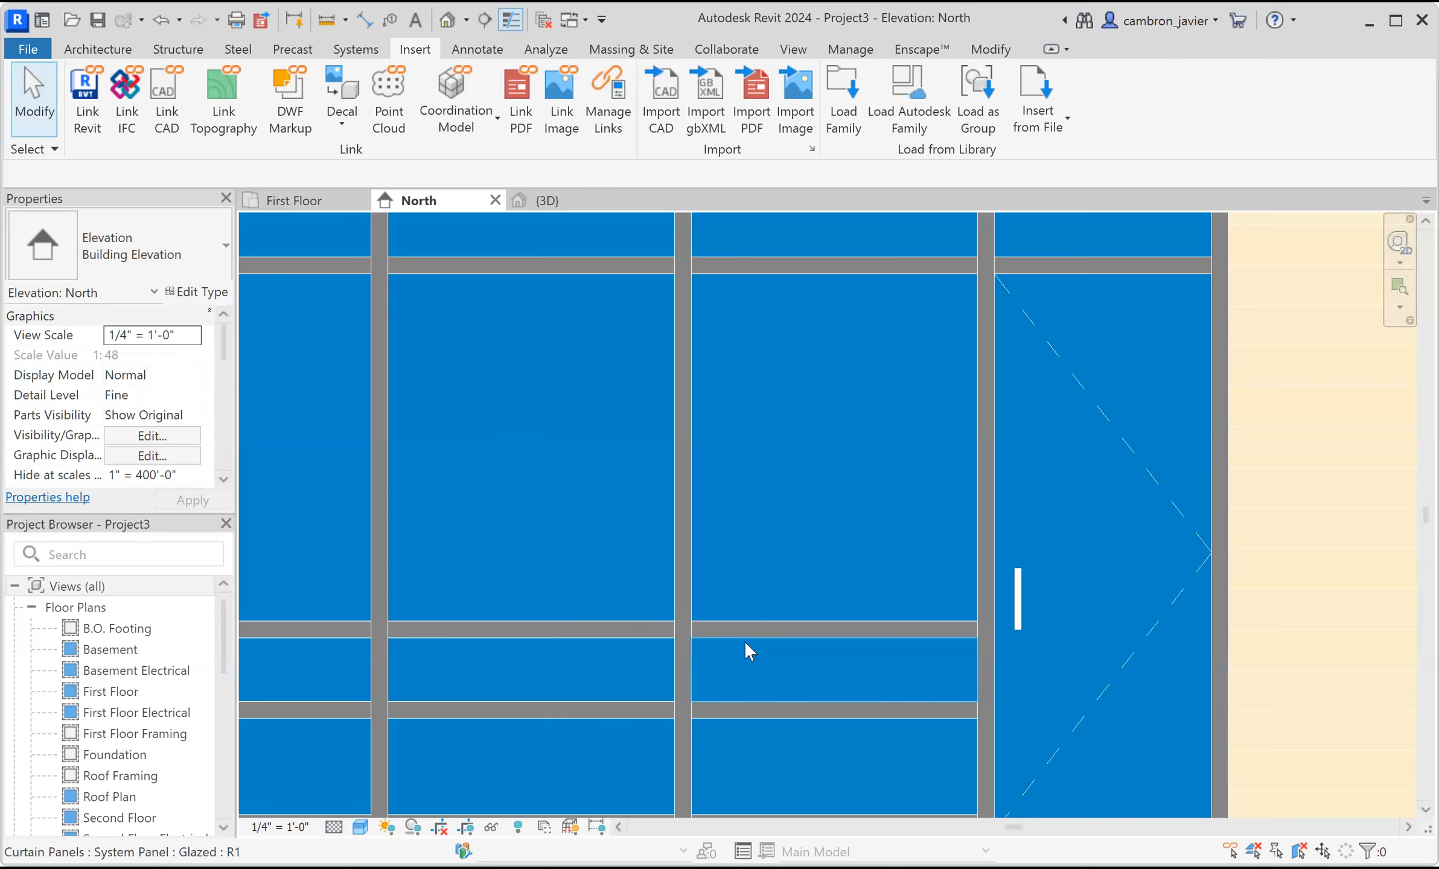
left_click(745, 642)
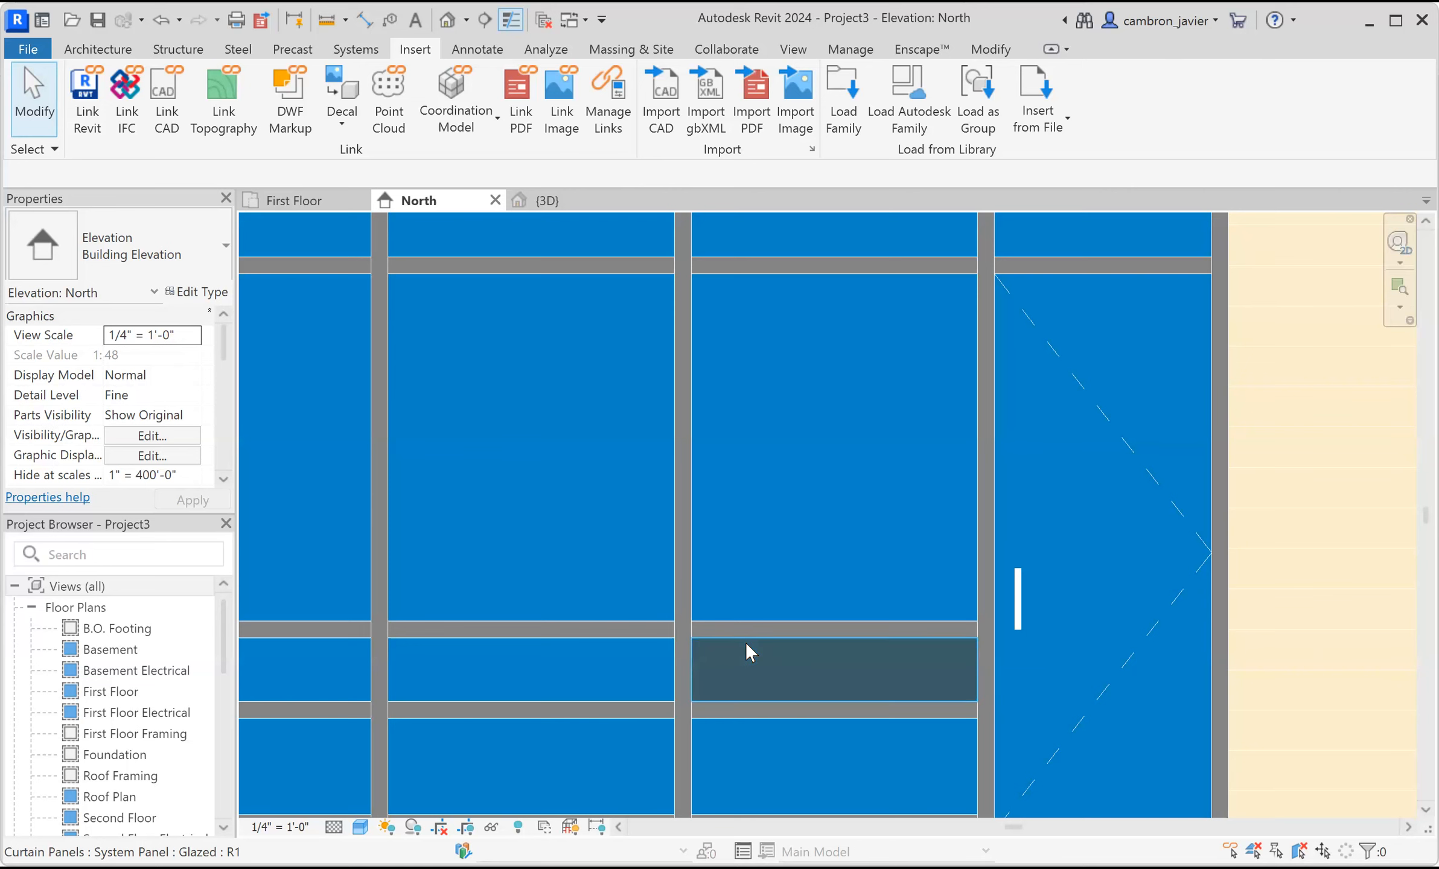
left_click(193, 269)
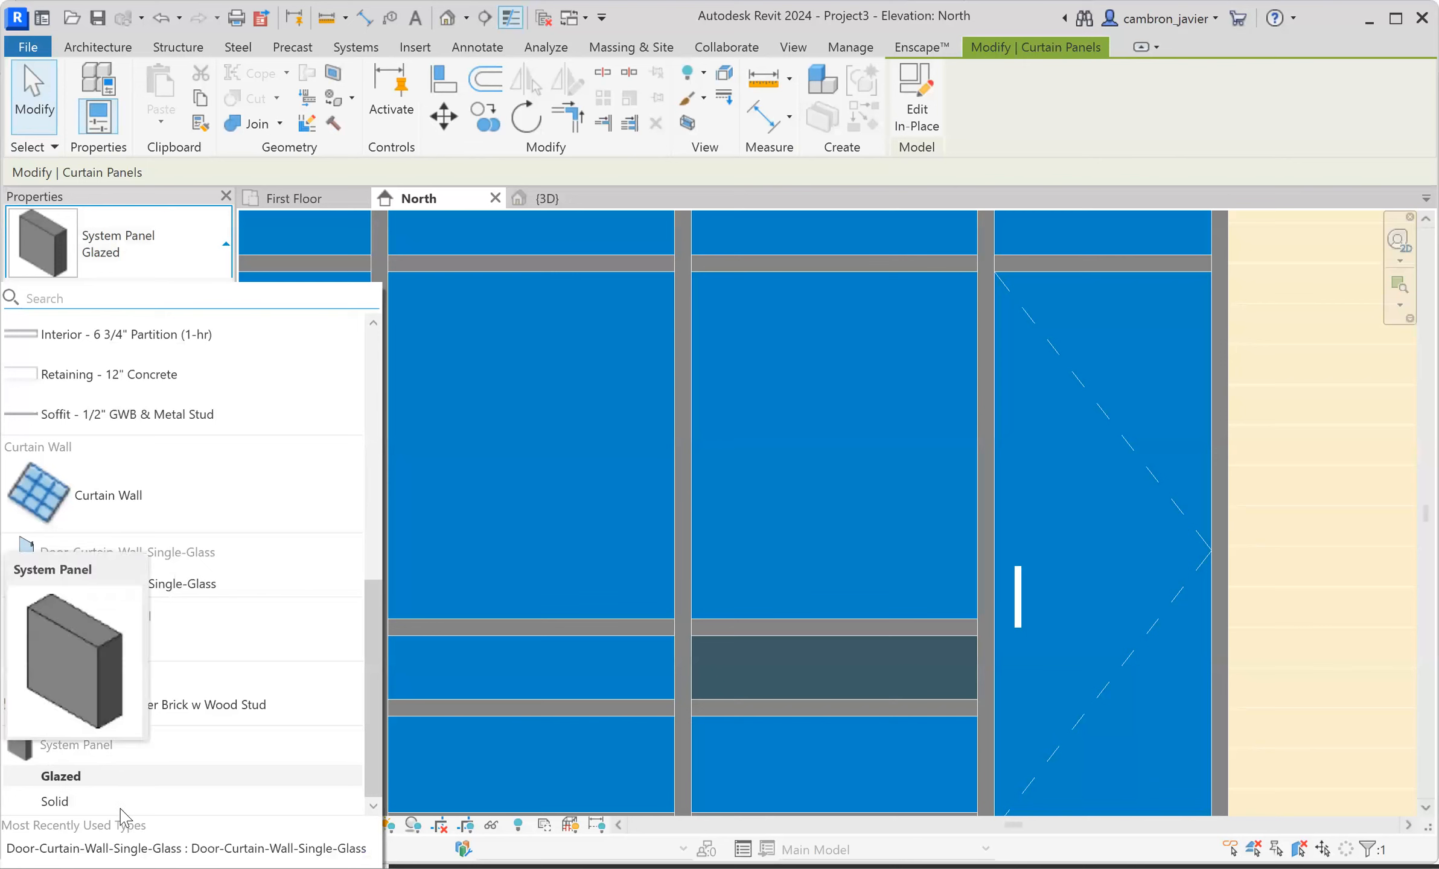
left_click(76, 805)
key("Escape")
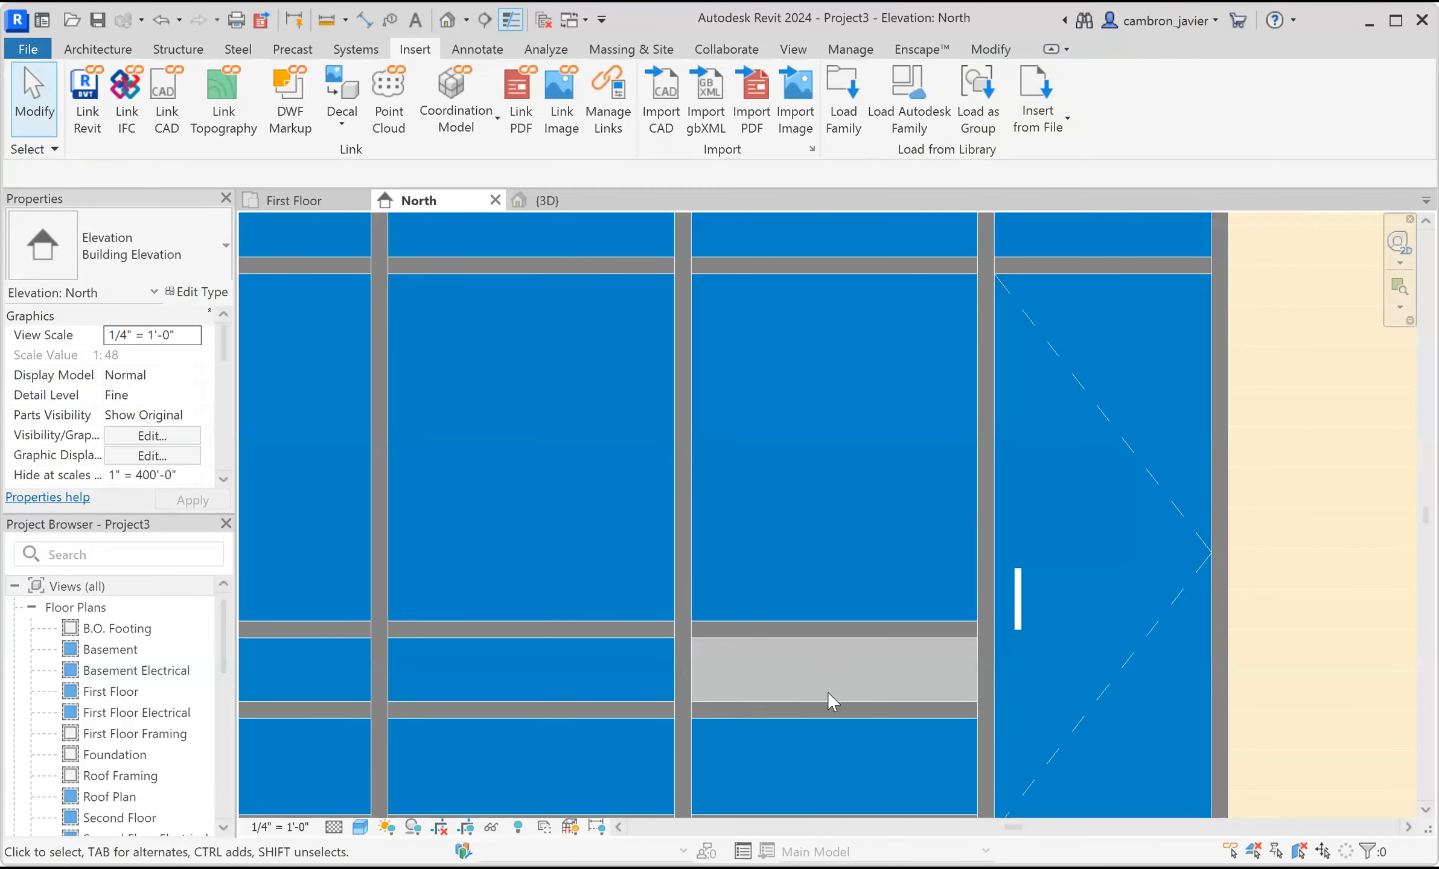
Change the adjacent narrow lower panel in the second column to System Panel Solid.
scroll(857, 694, "down", 2)
scroll(571, 656, "up", 2)
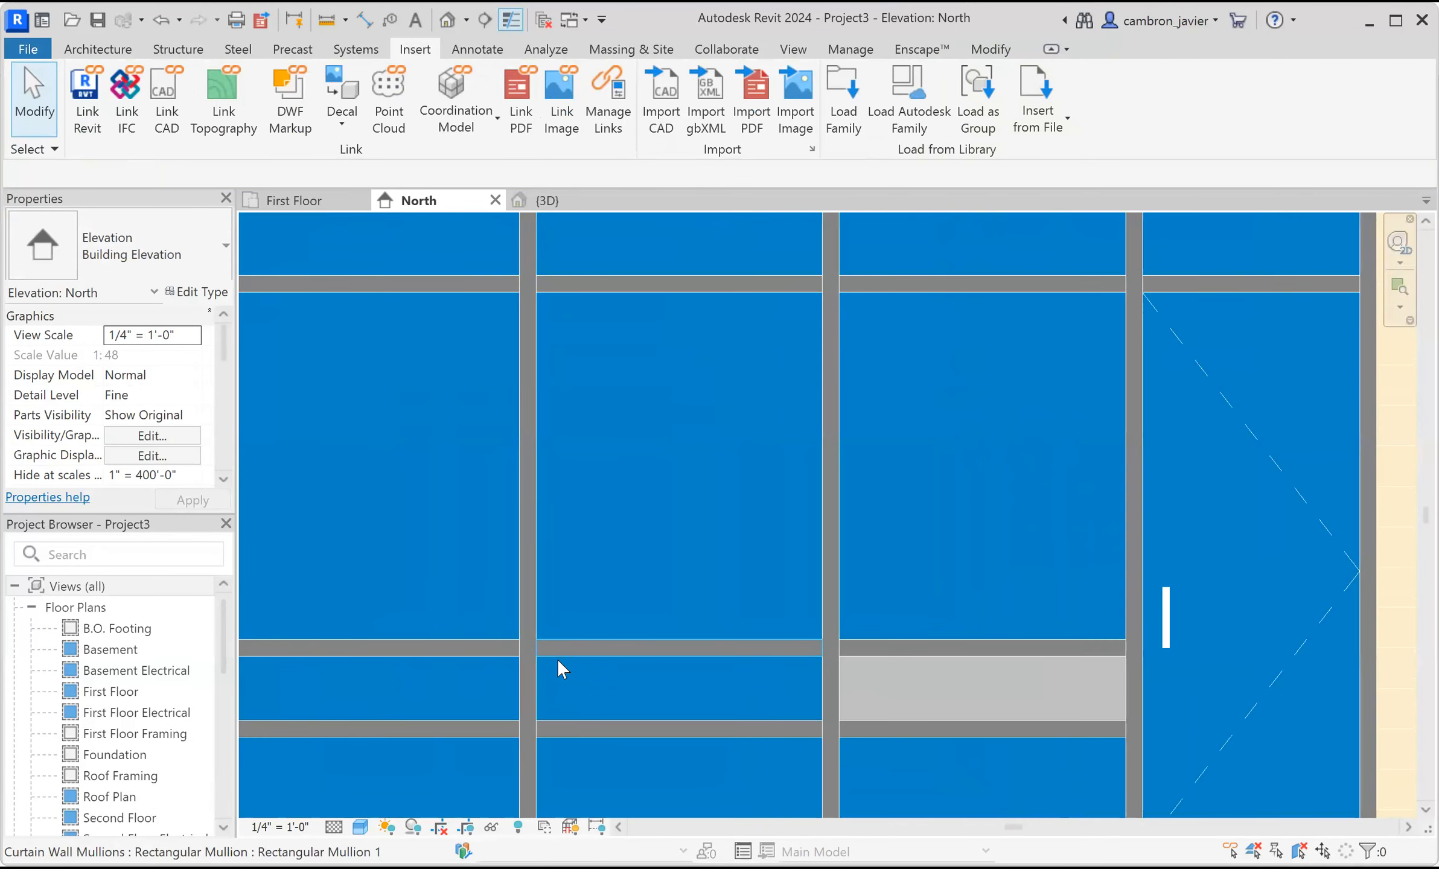
key("Tab")
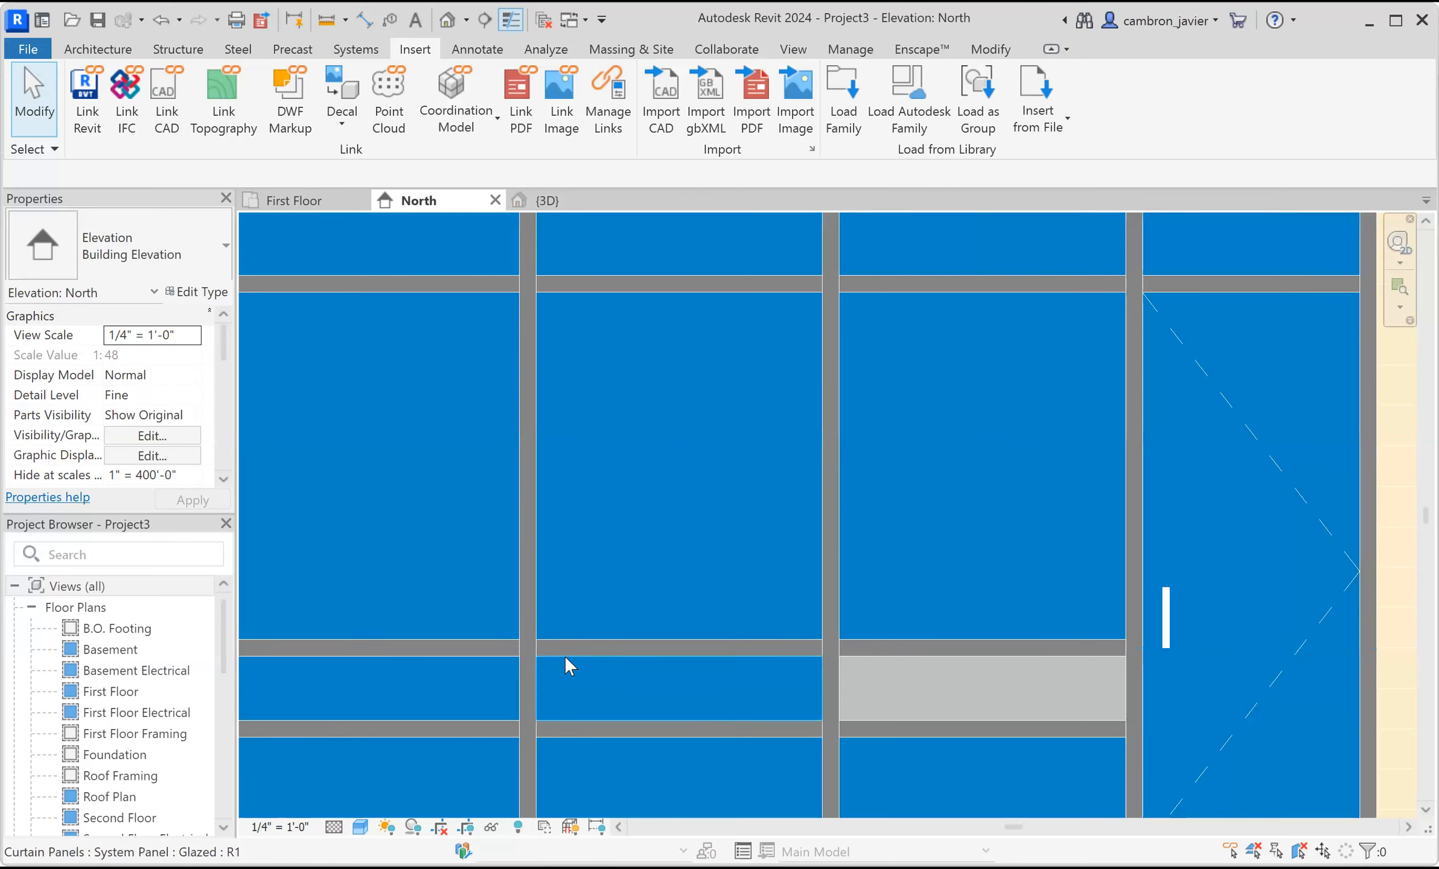
left_click(565, 656)
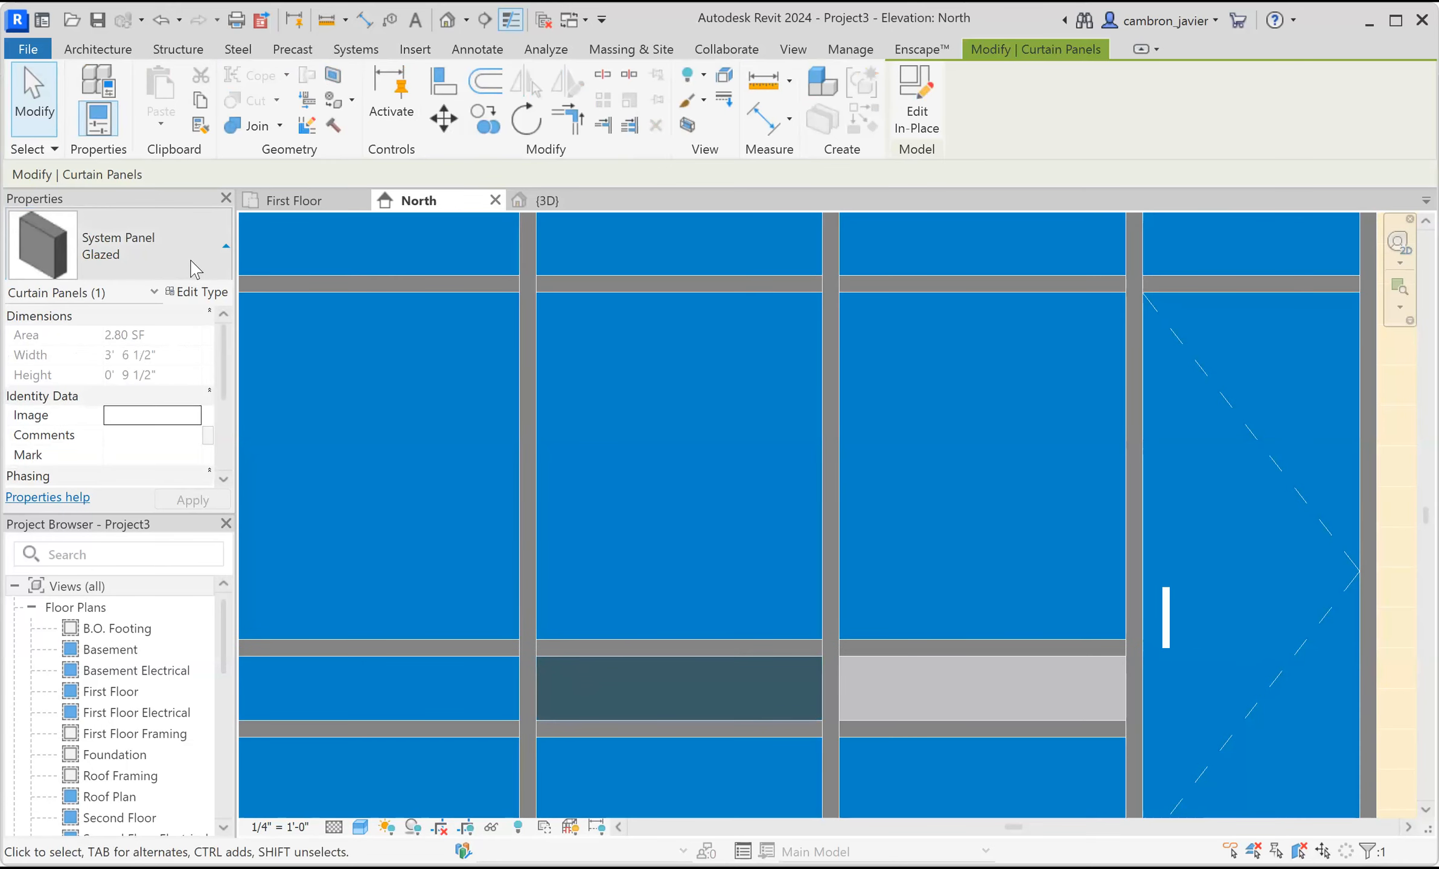
left_click(191, 261)
left_click(70, 763)
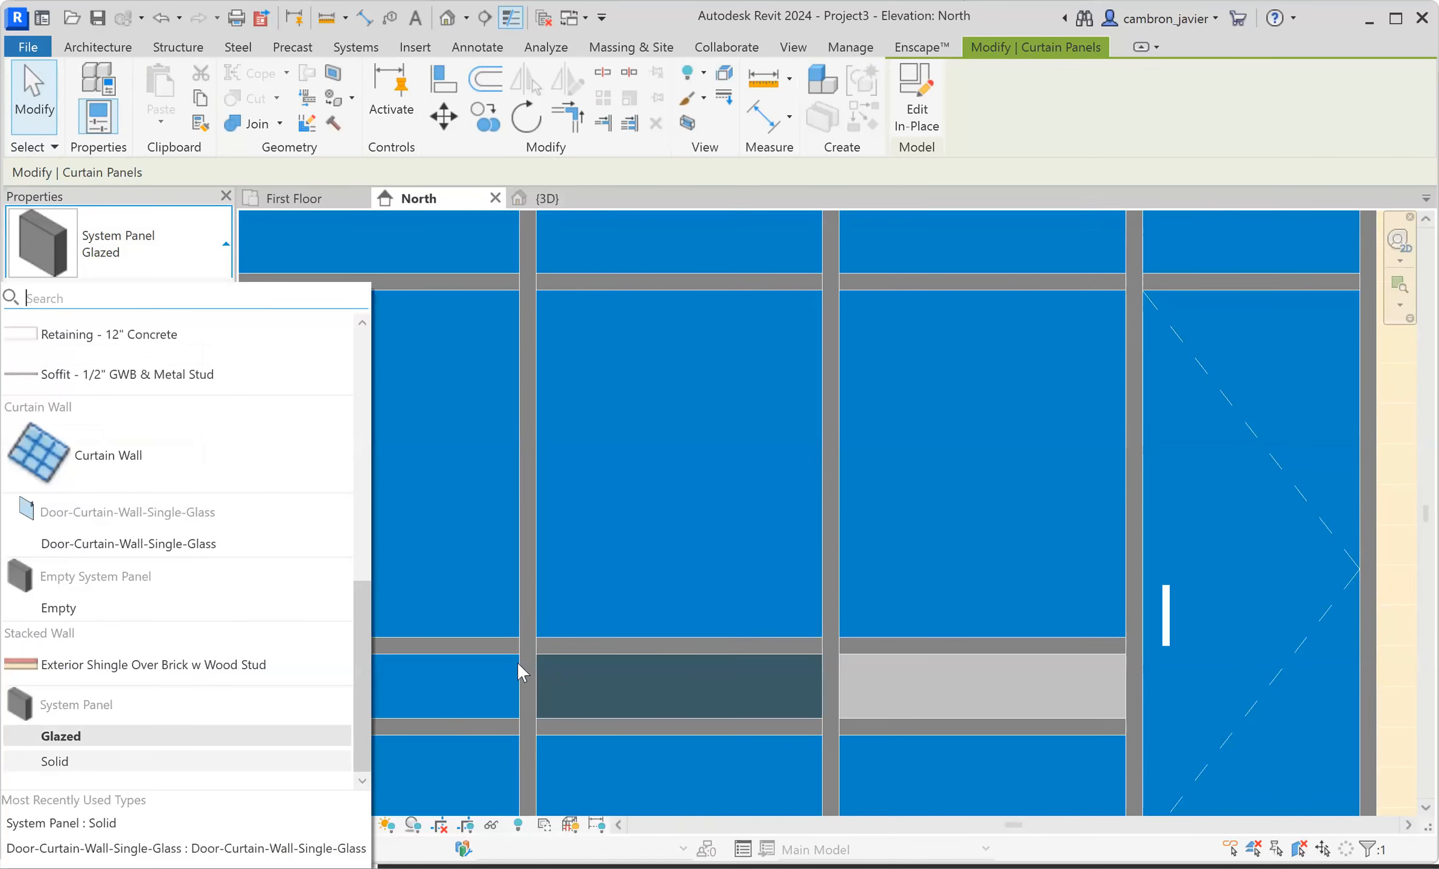
Change the first column's narrow lower panel to System Panel Solid, completing the solid band.
key("Tab")
left_click(485, 664)
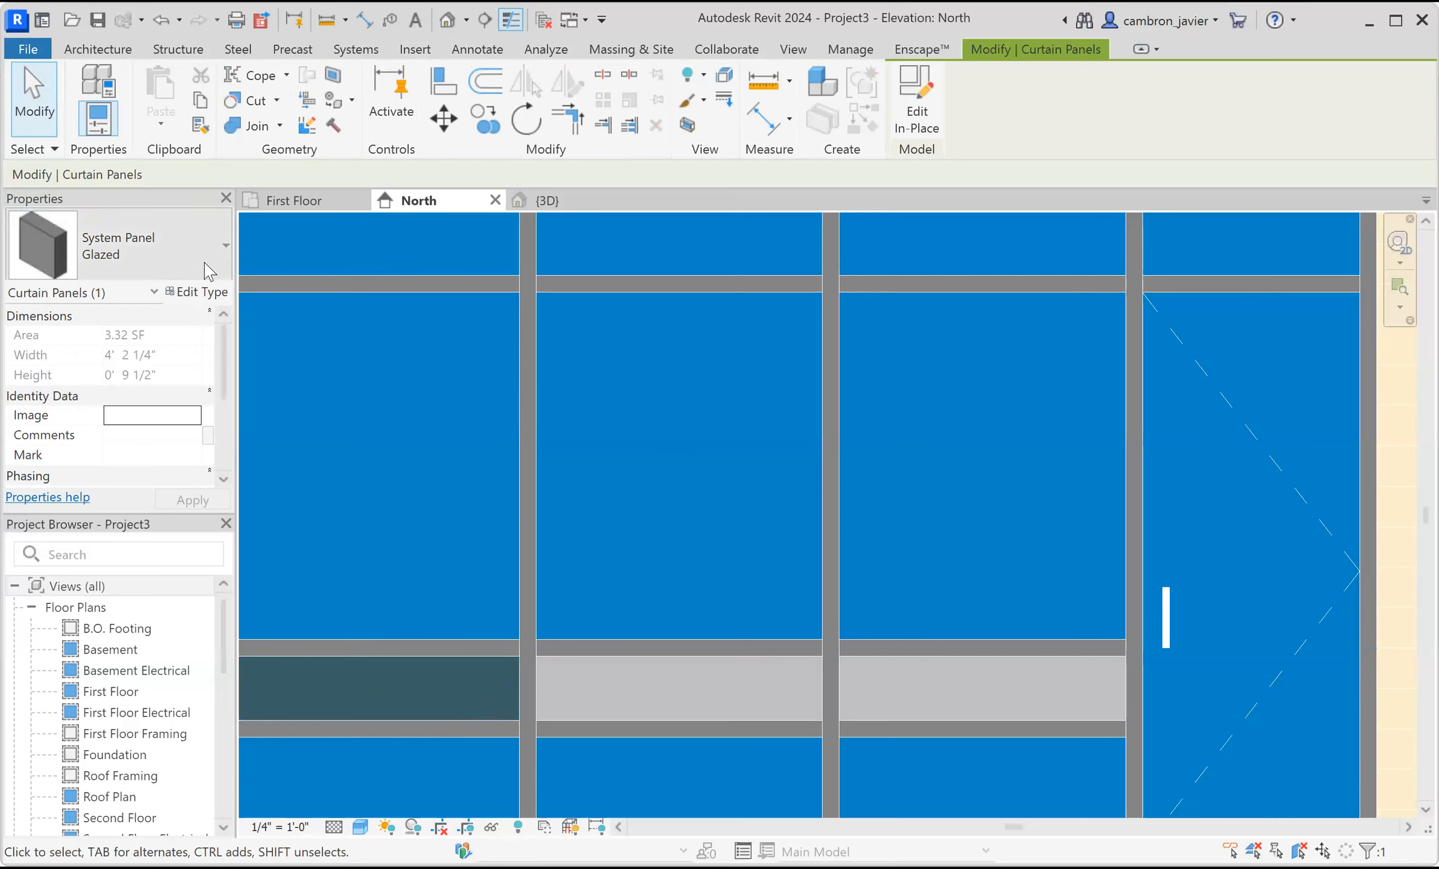
left_click(191, 261)
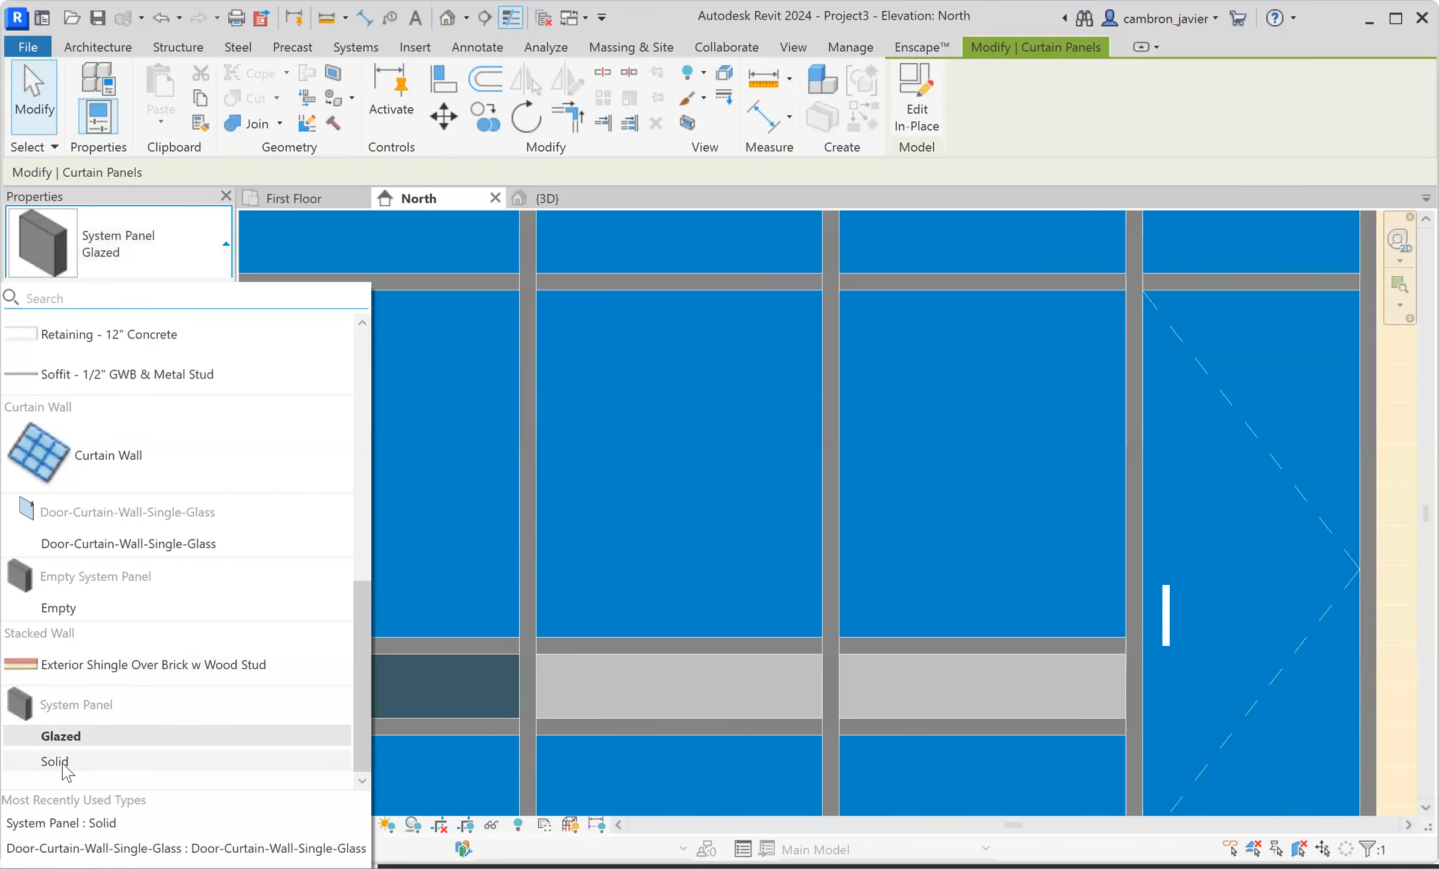
left_click(754, 705)
scroll(753, 707, "down", 4)
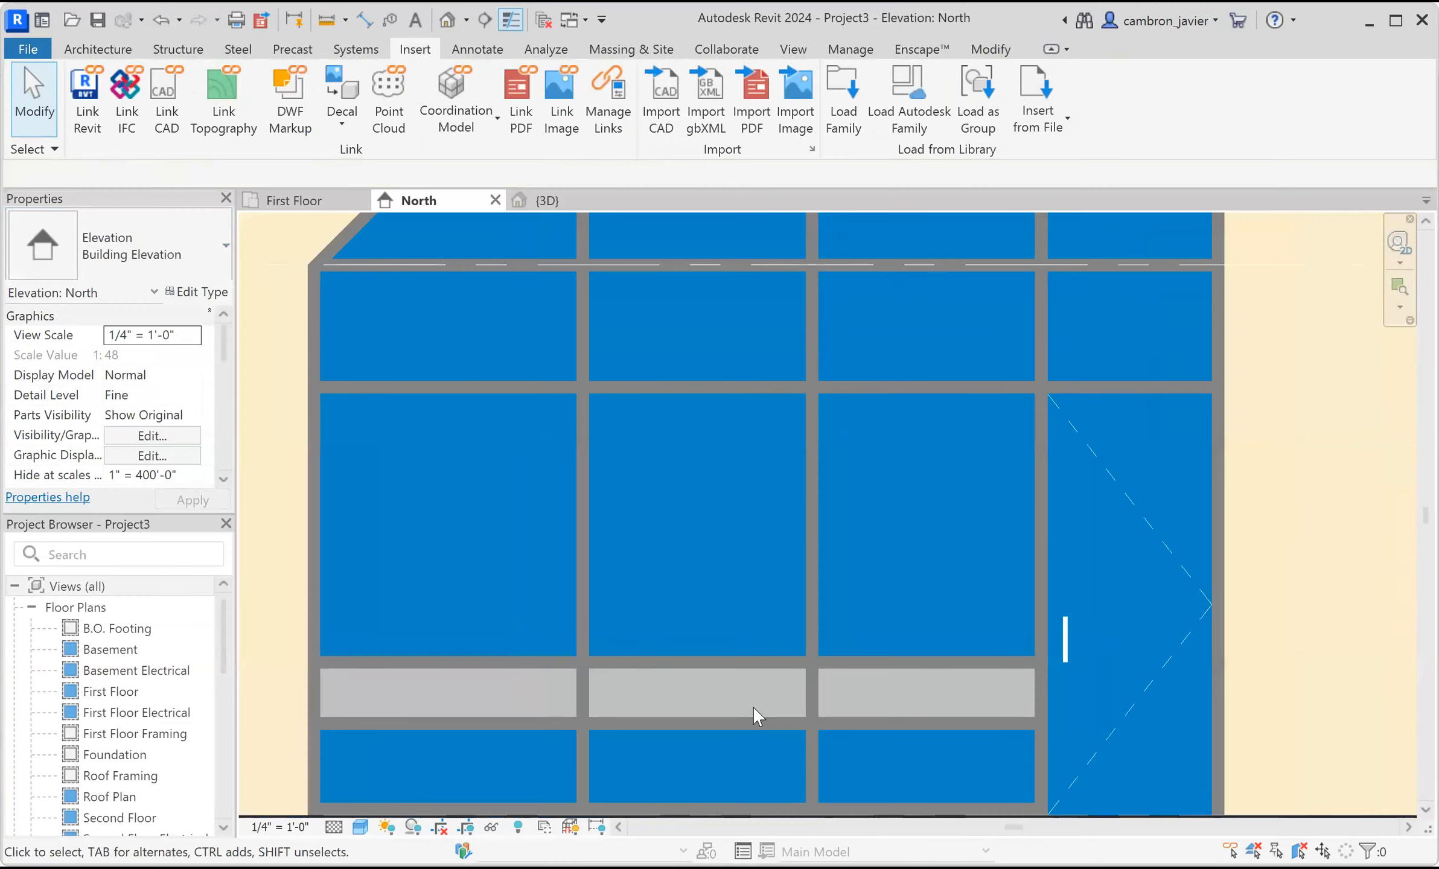
scroll(756, 702, "down", 3)
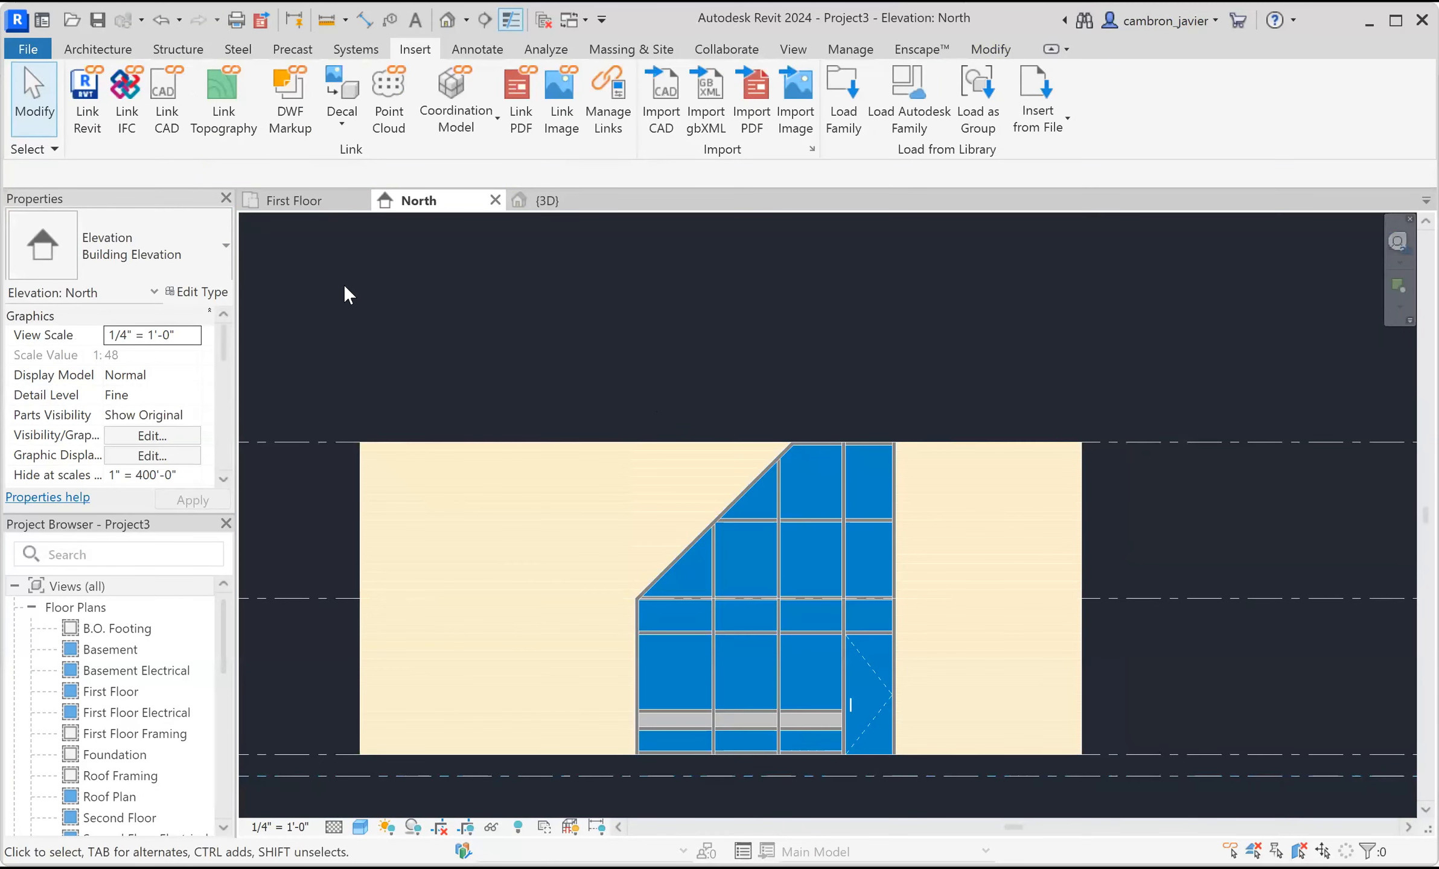
Review the curtain wall with its solid panel band in the 3D view.
left_click(543, 201)
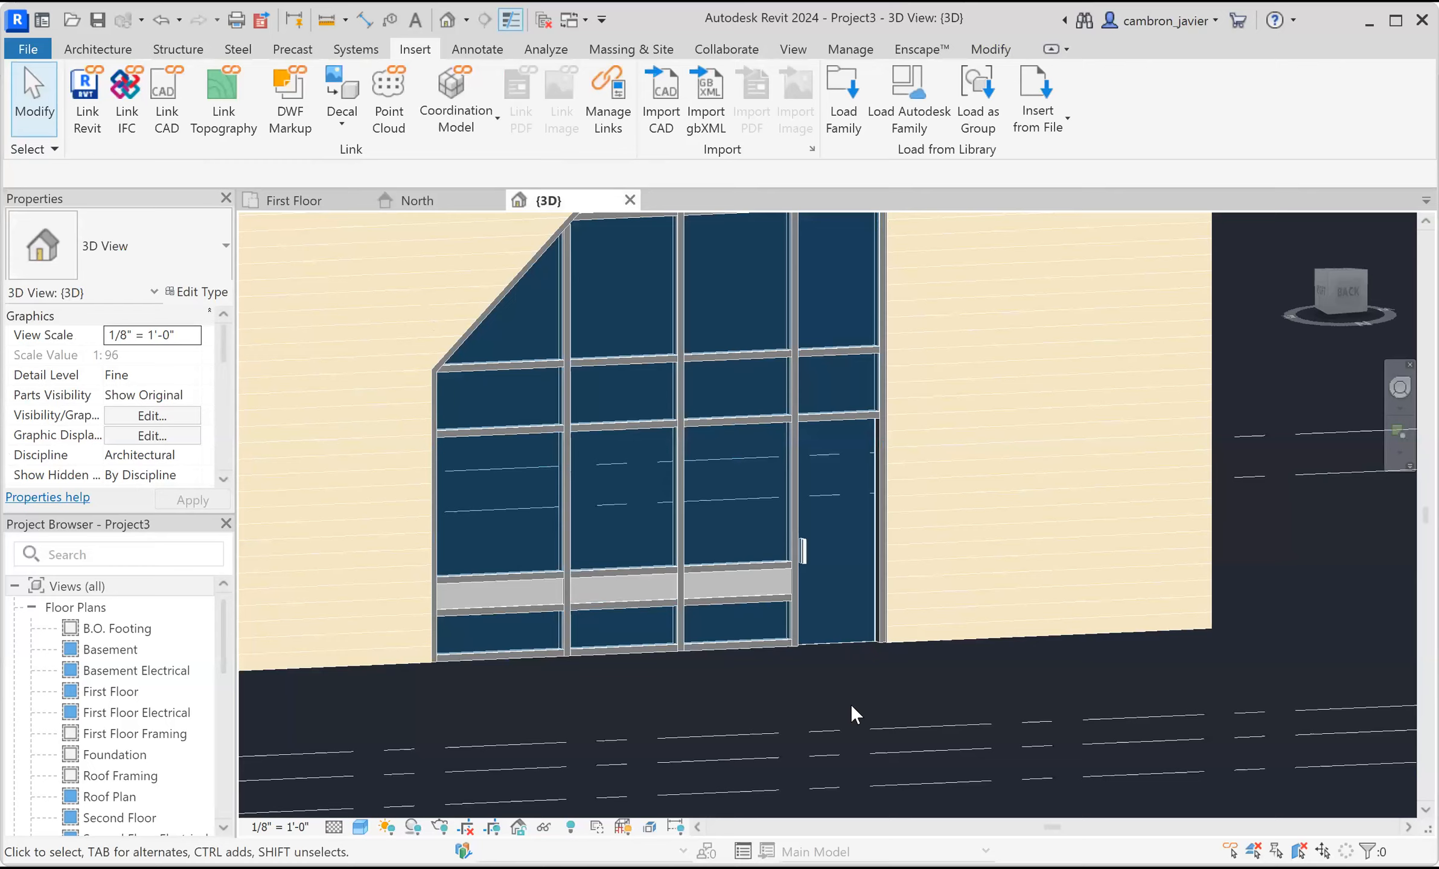
scroll(765, 650, "down", 5)
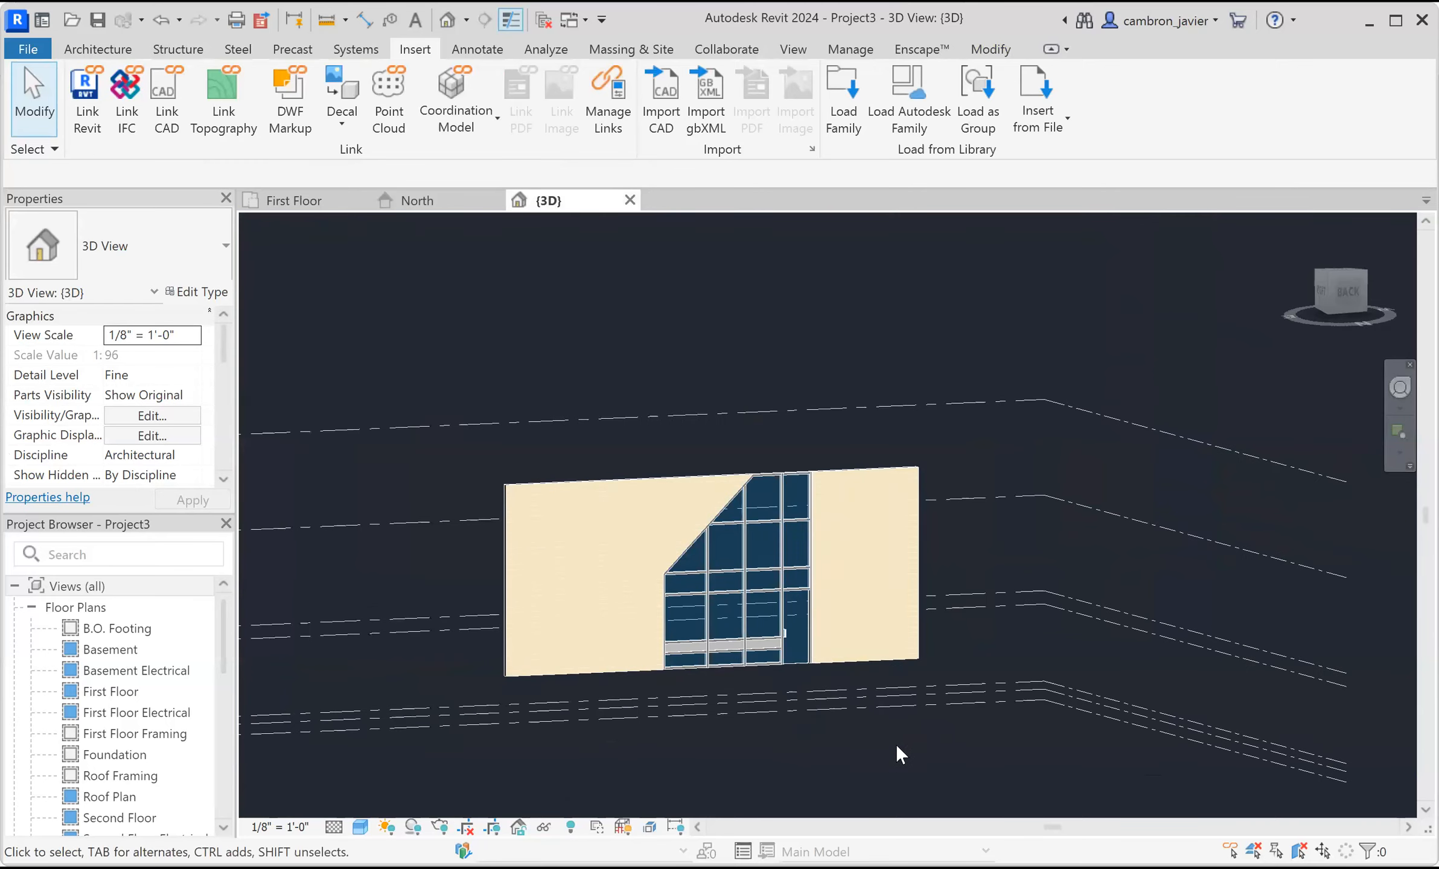
scroll(713, 454, "up", 2)
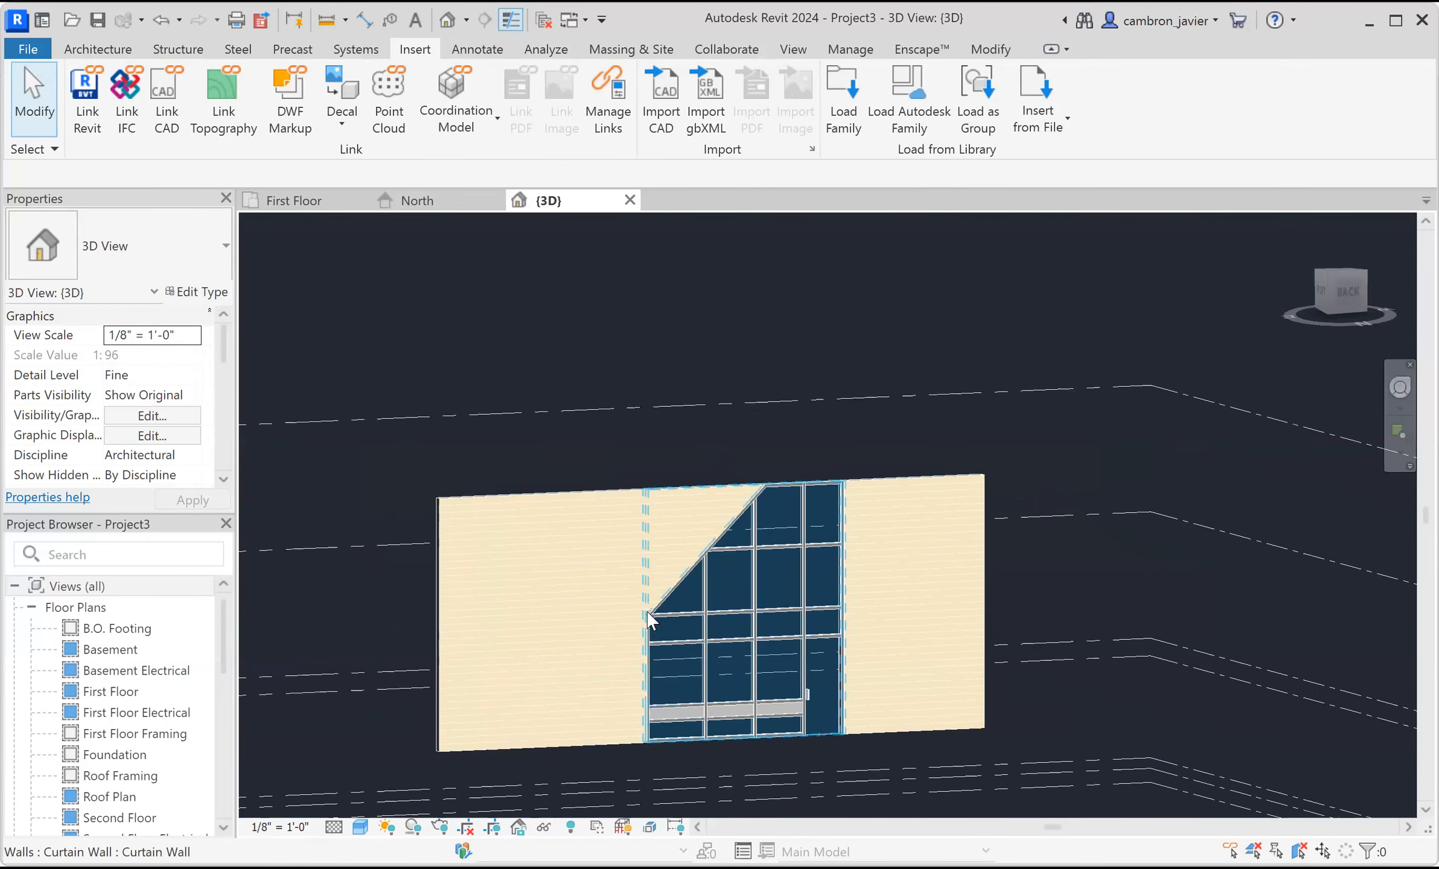
scroll(864, 697, "up", 4)
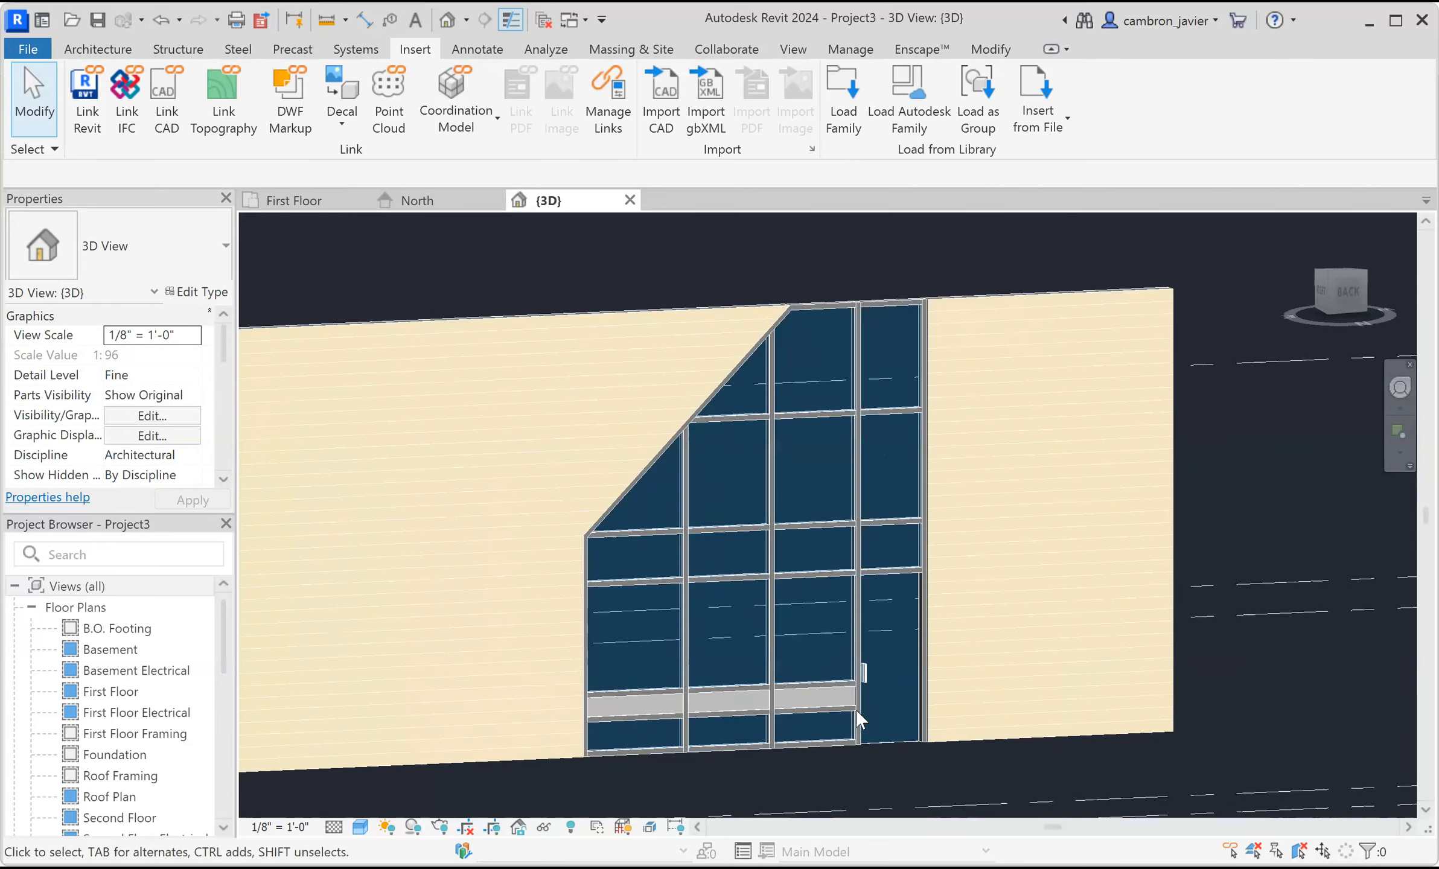